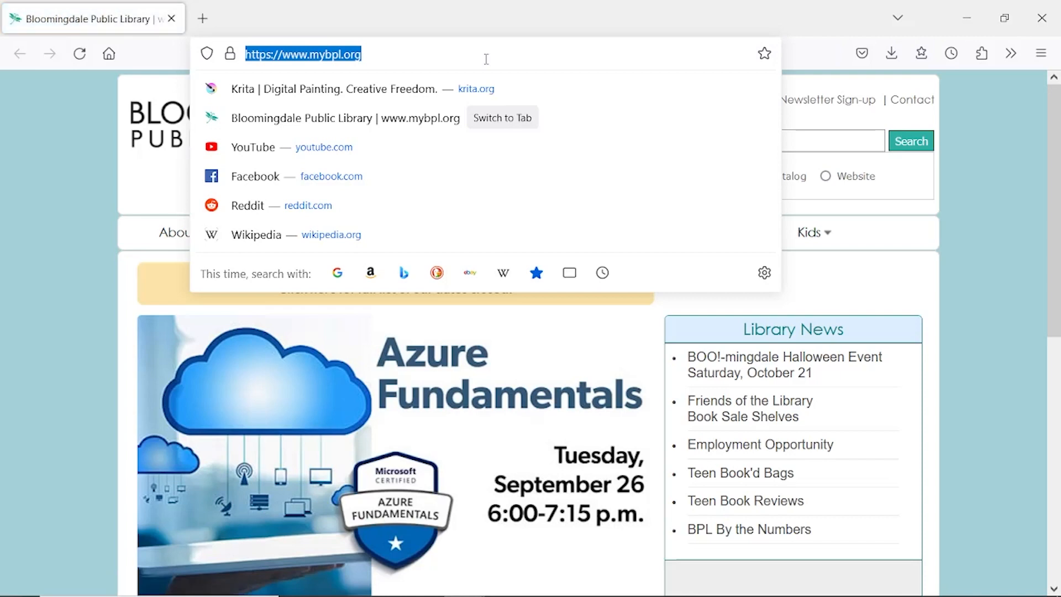
- Go to krita.org and download the Windows Installer 64-bit for Krita 5.1.5
type("krita.org/")
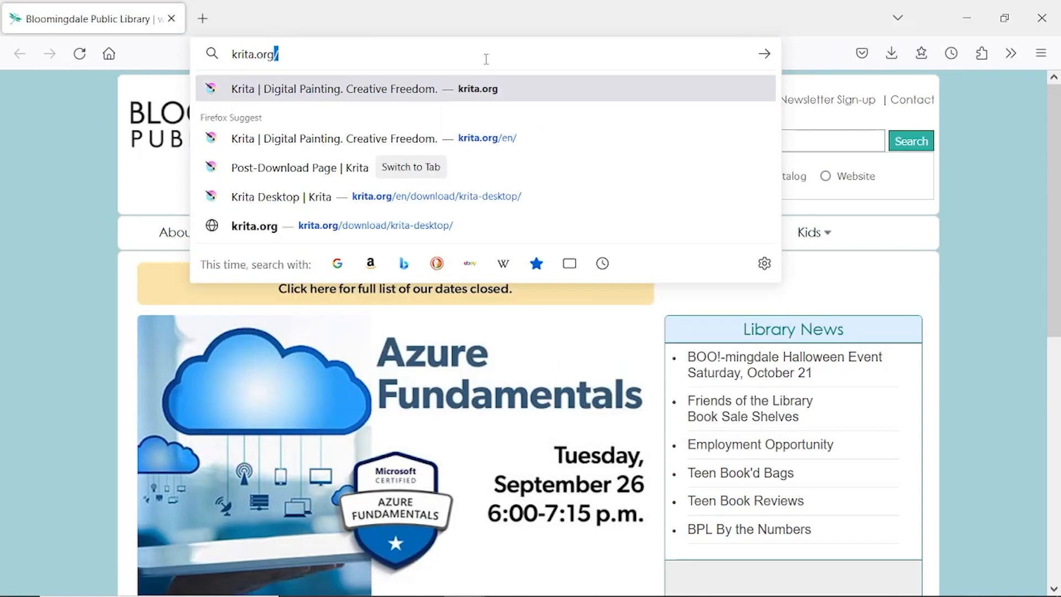
key("Return")
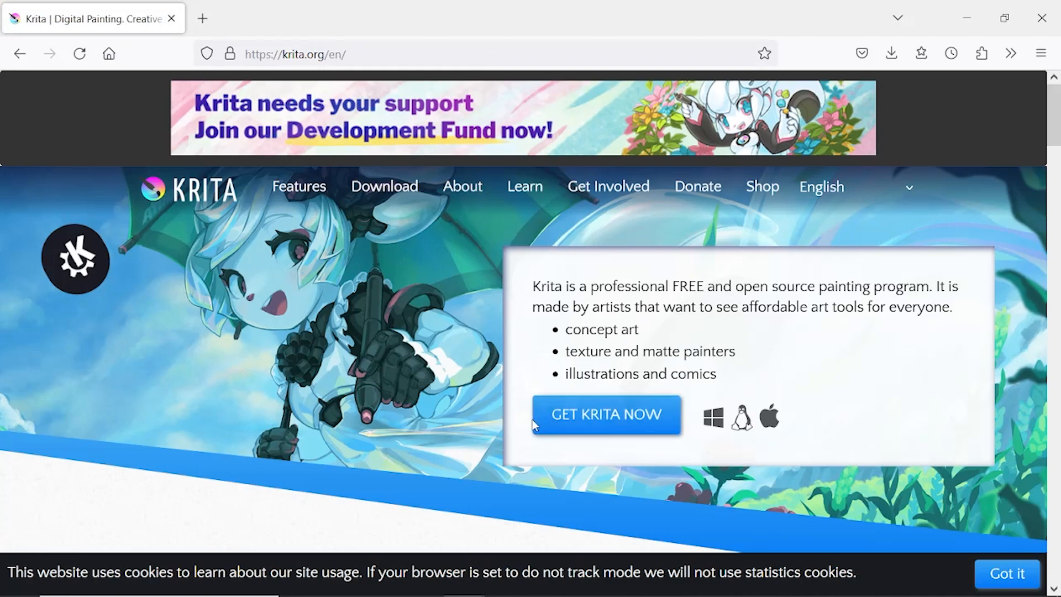
left_click(574, 421)
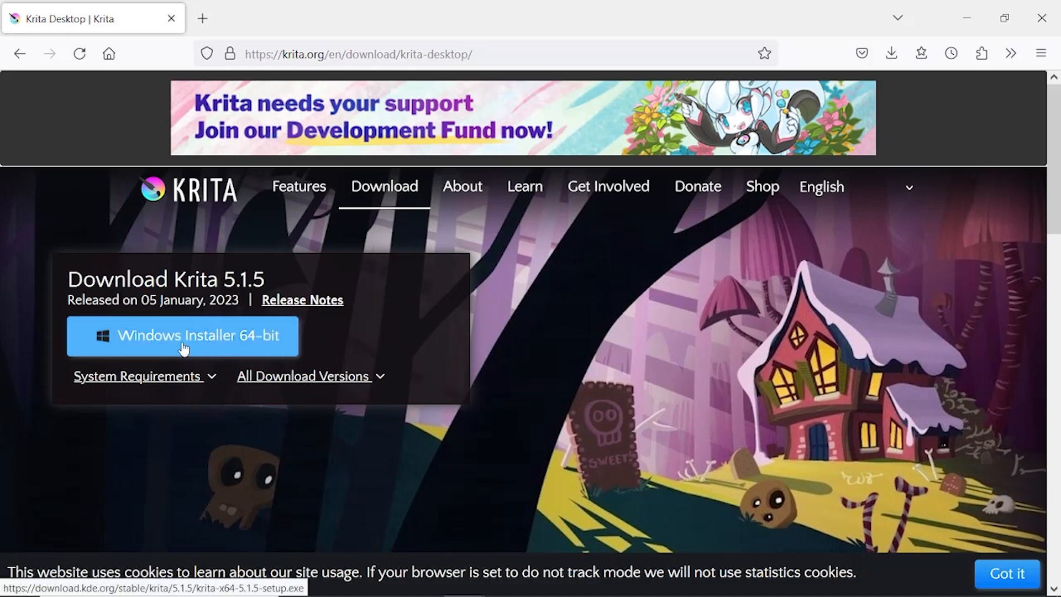
left_click(184, 348)
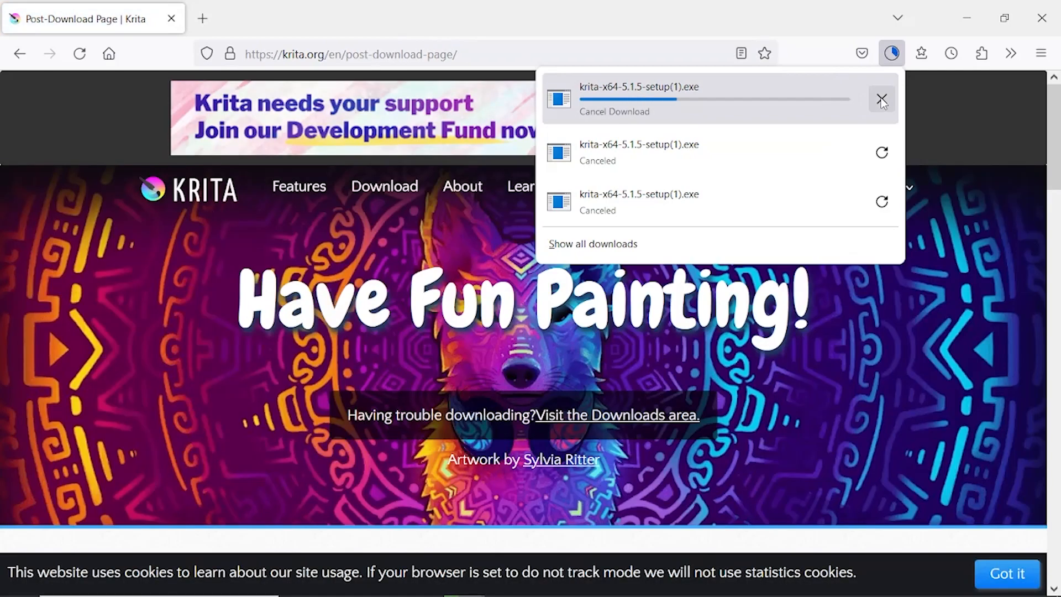
- Cancel the running download of krita-x64-5.1.5-setup(1).exe and close the browser
left_click(882, 101)
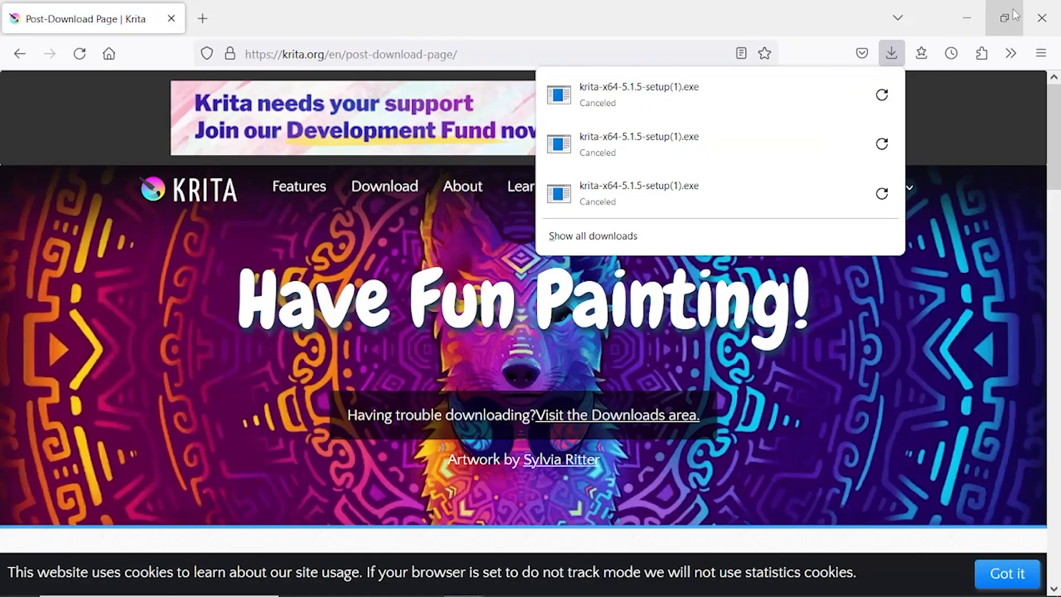
left_click(1040, 18)
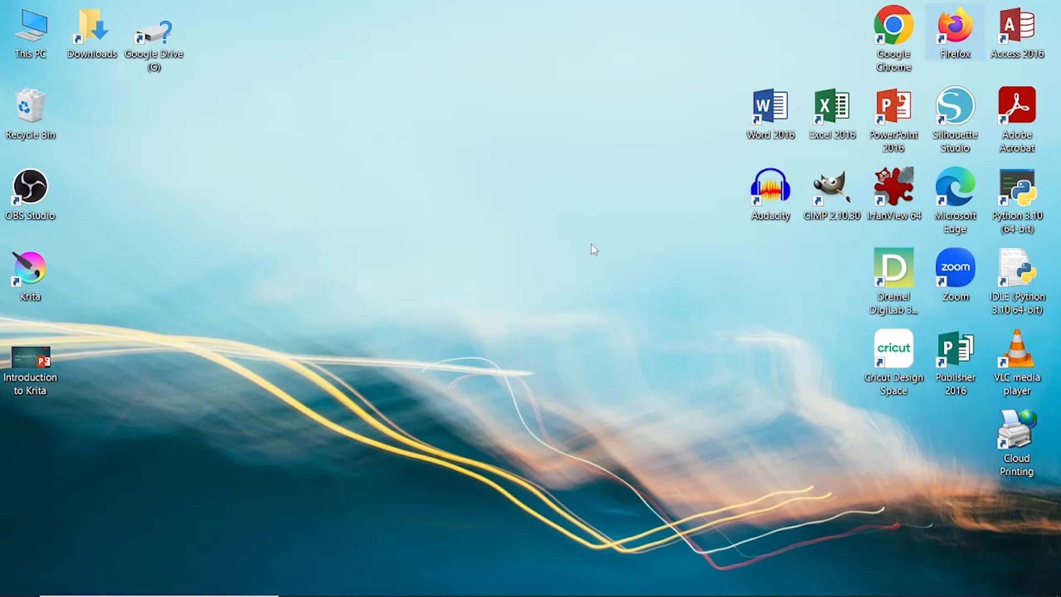
- Open the Downloads folder and try the large icons layout before returning to the Details layout
double_click(100, 27)
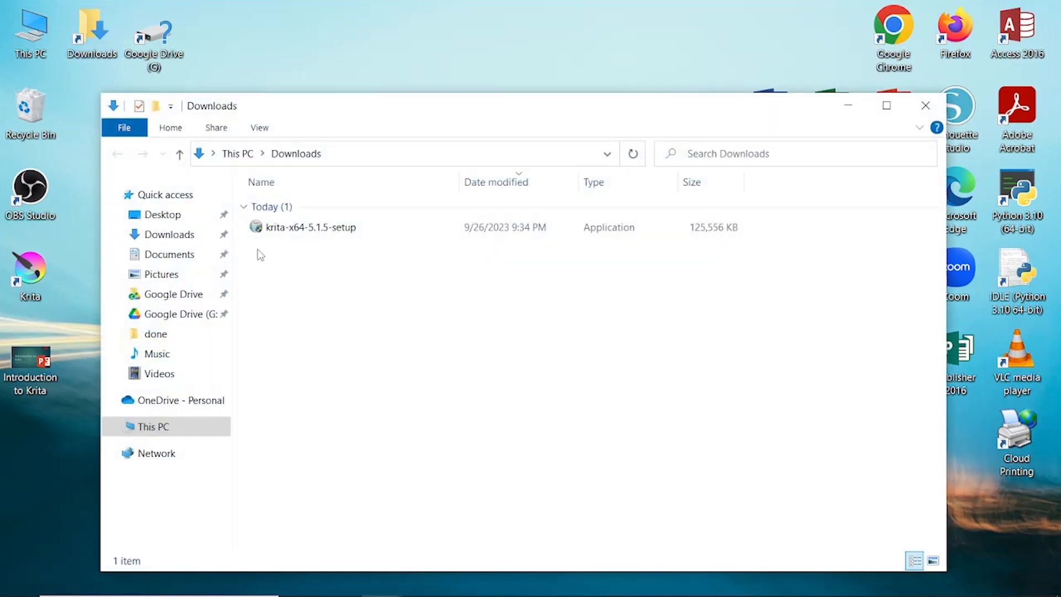
left_click(271, 129)
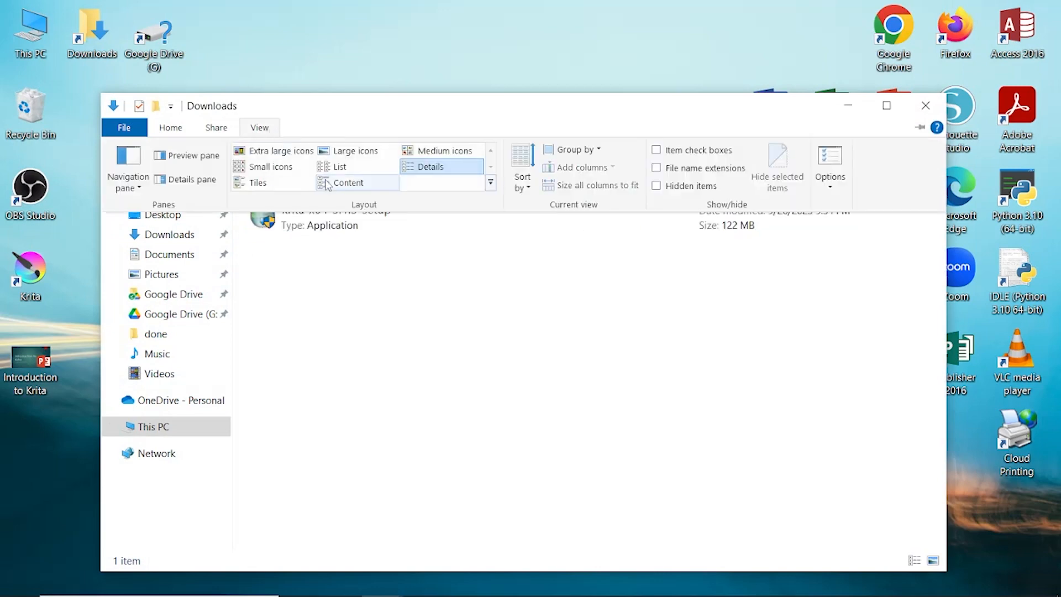
left_click(349, 159)
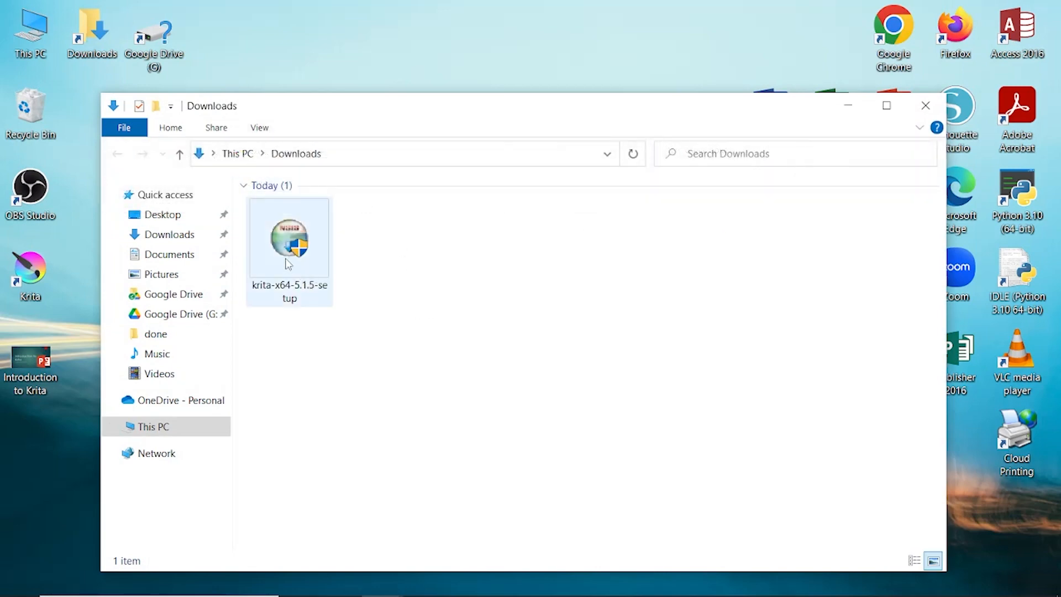
left_click(260, 131)
left_click(422, 168)
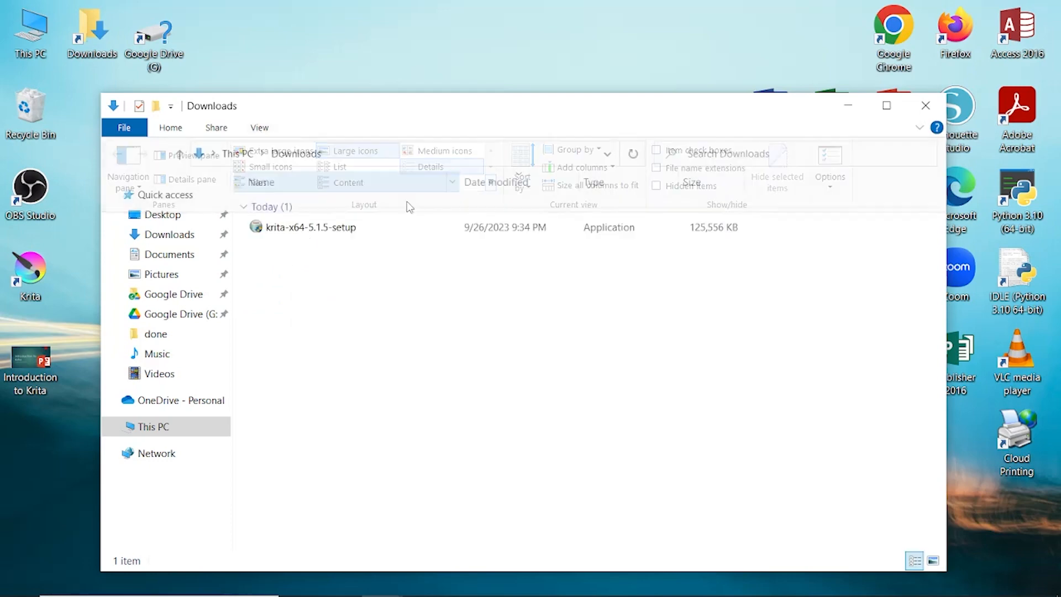
- Run krita-x64-5.1.5-setup with English as the setup language and agree to reinstall Krita
double_click(323, 228)
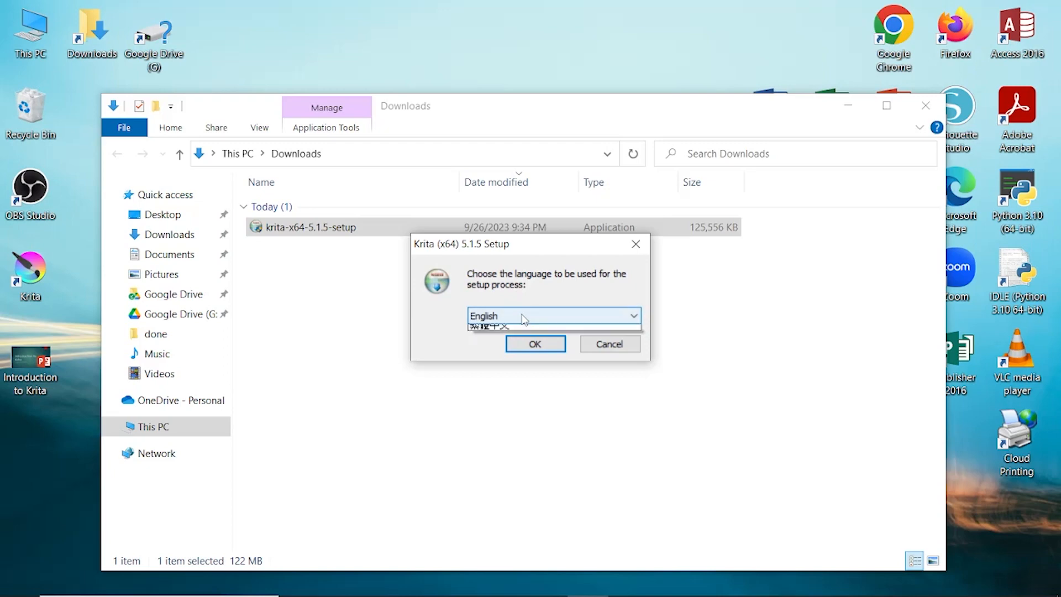
left_click(522, 315)
left_click(526, 312)
left_click(535, 344)
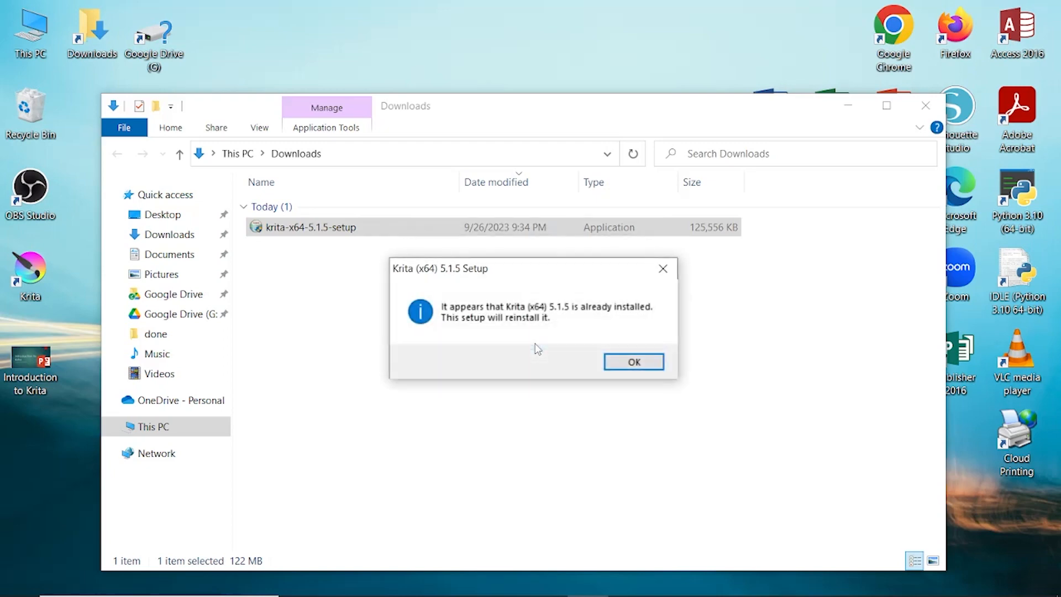
left_click(633, 362)
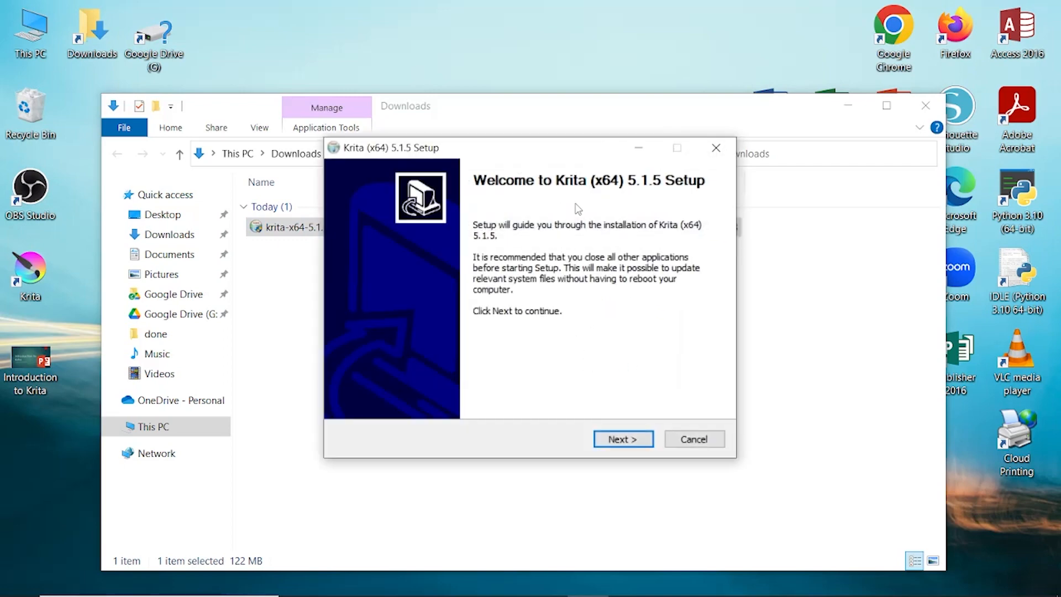
- Continue from the setup welcome page, look through the license agreement and accept its terms
left_click(635, 440)
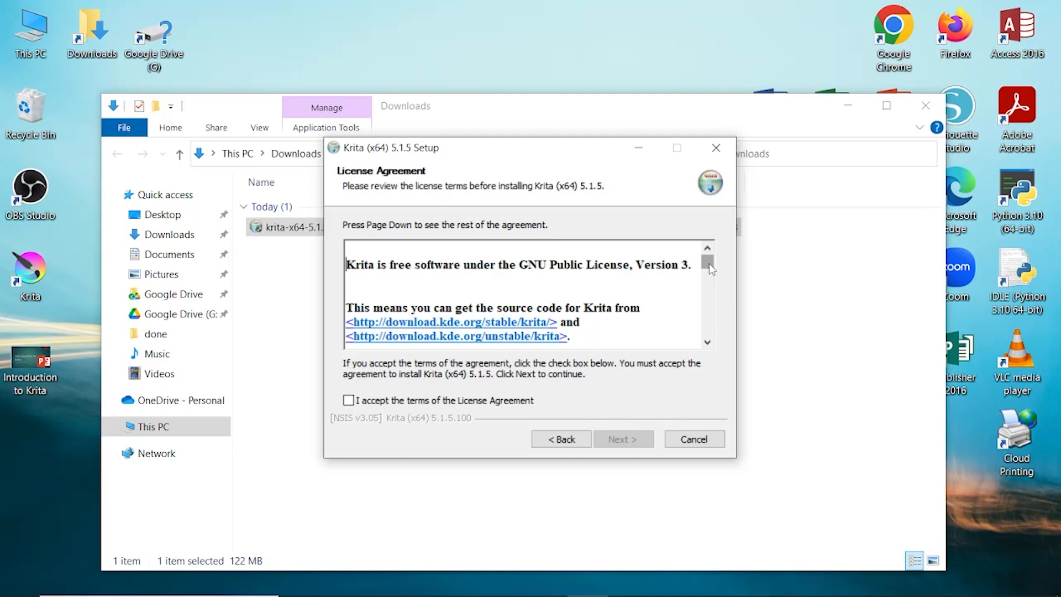
left_click_drag(709, 263, 708, 329)
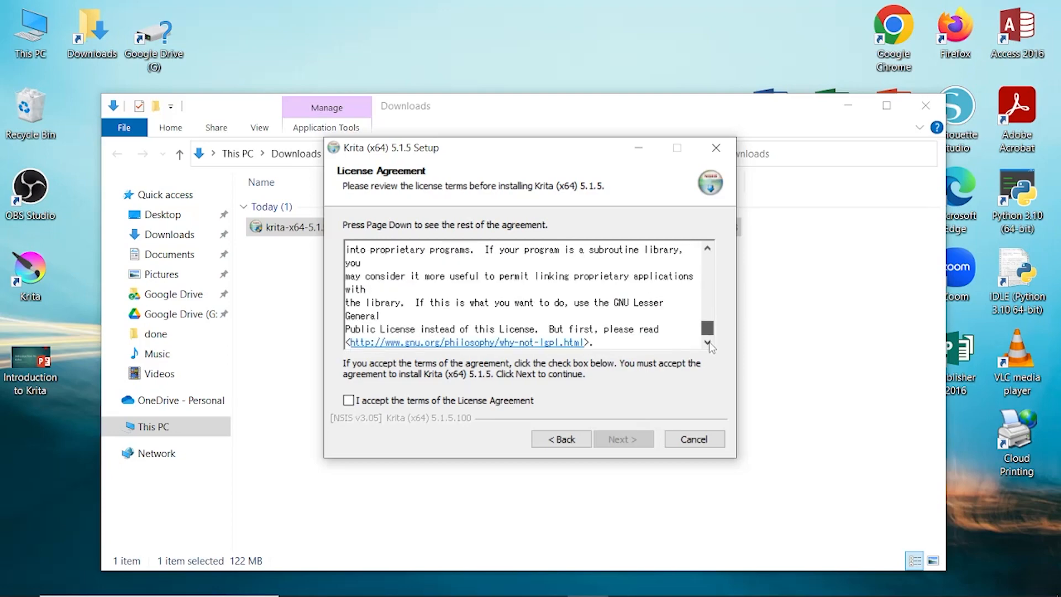
left_click(348, 402)
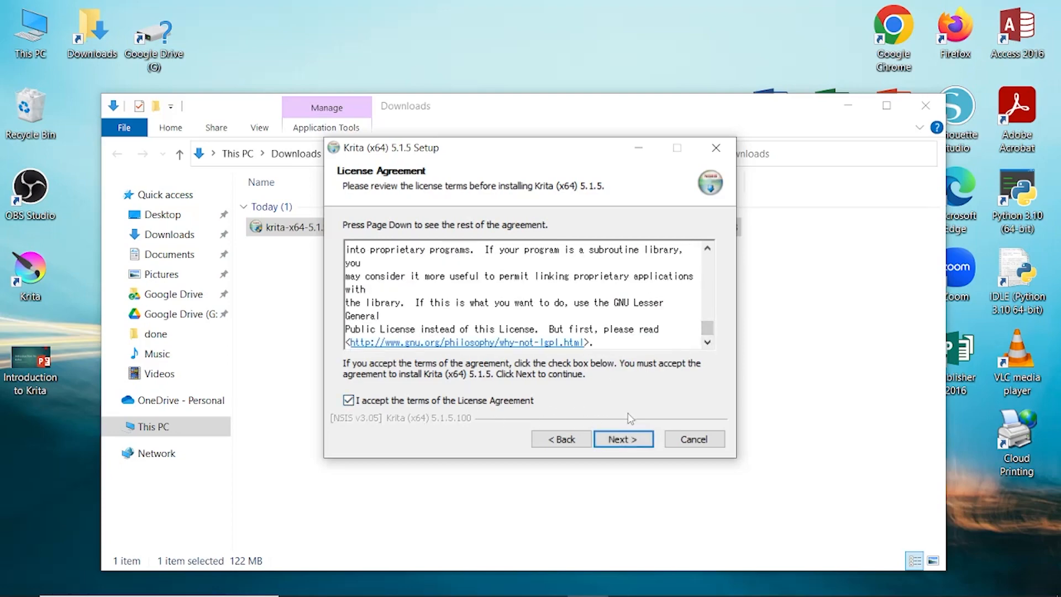
left_click(626, 441)
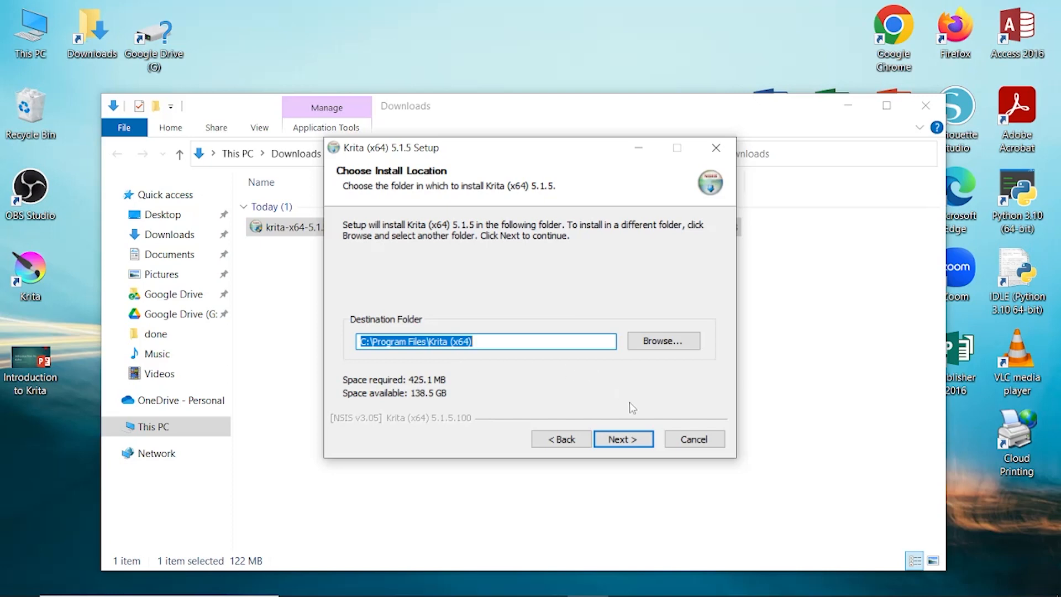
- Keep C:\Program Files\Krita (x64) as the destination folder and leave the Shell Integration component selected
left_click(628, 440)
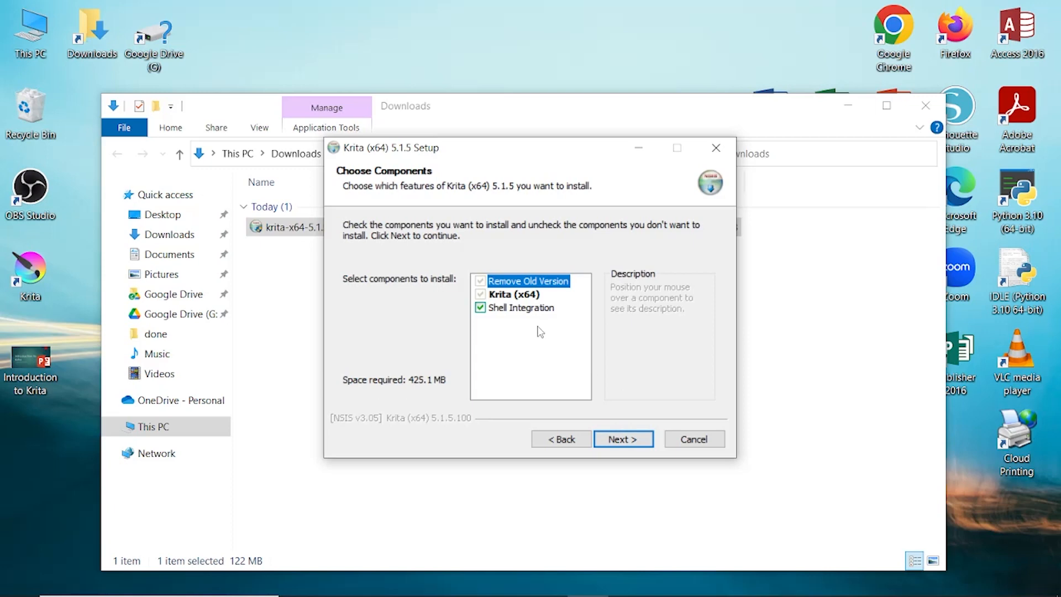
mouse_move(540, 320)
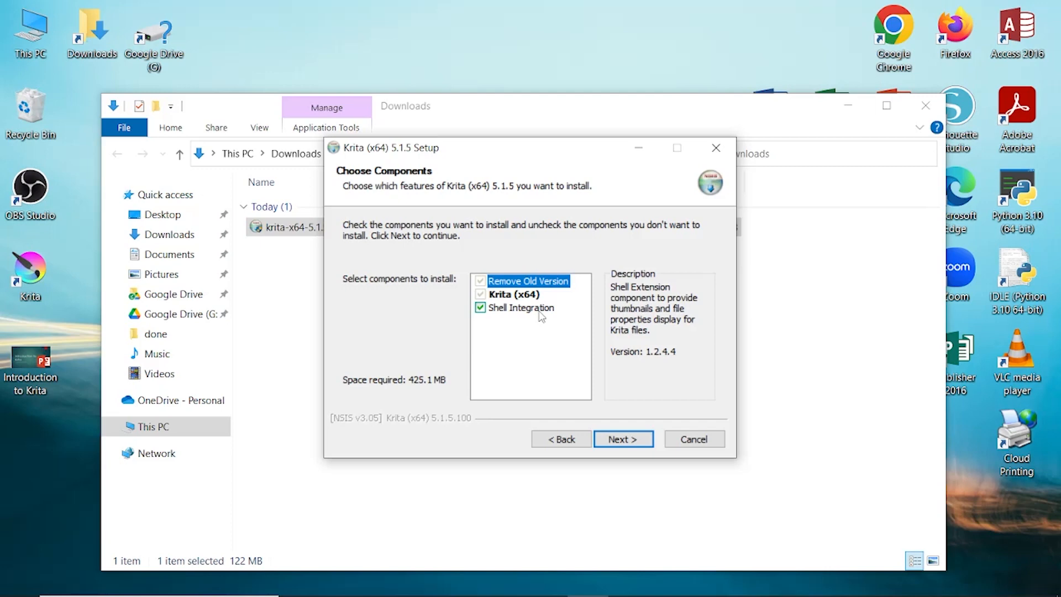
left_click(625, 442)
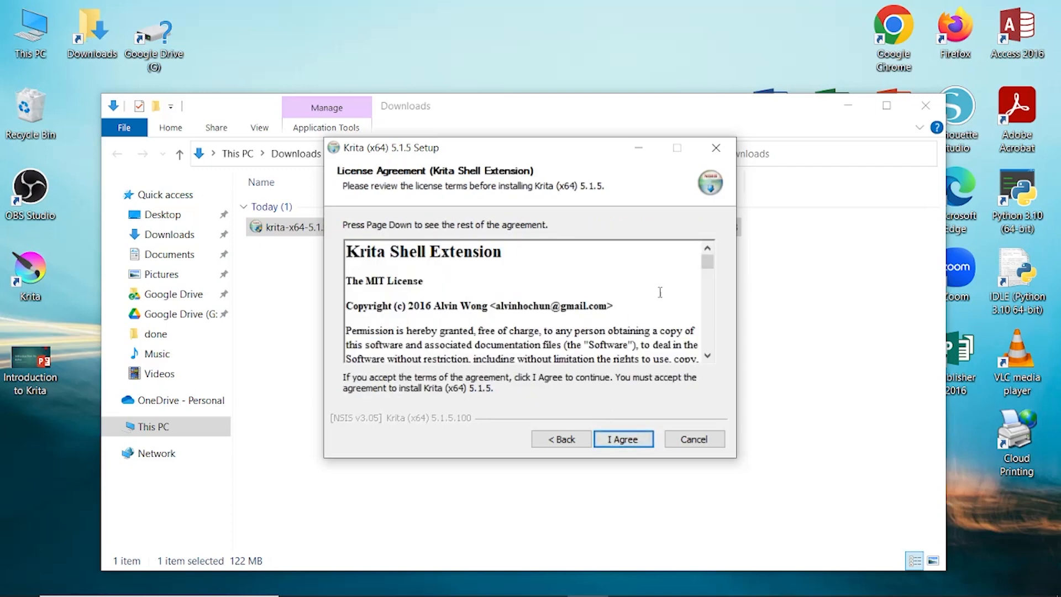
- Read and accept the Krita Shell Extension license, and keep Krita as the Start Menu folder
left_click_drag(708, 269, 713, 358)
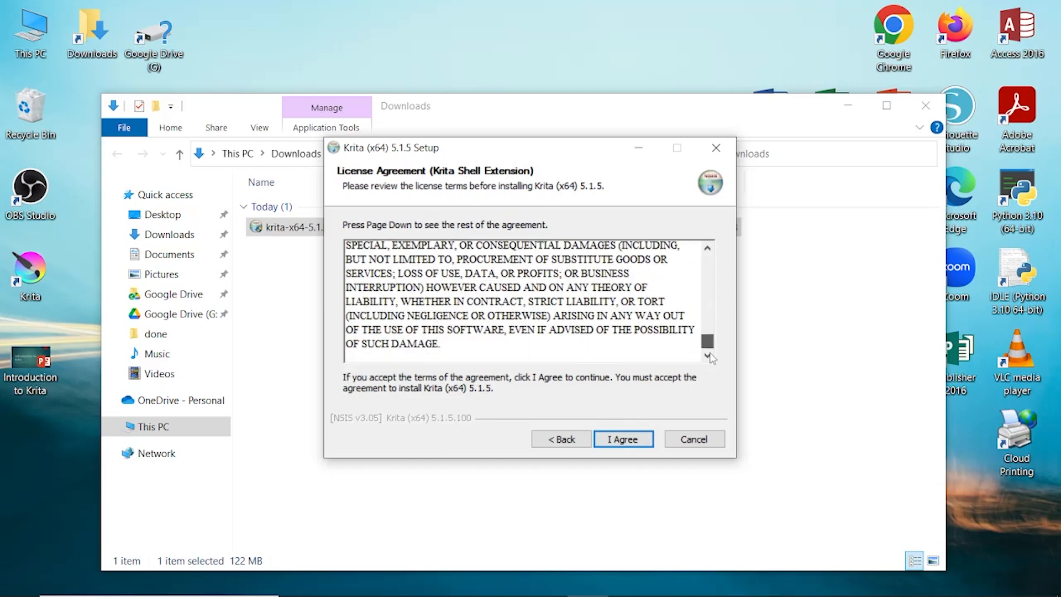
left_click(621, 442)
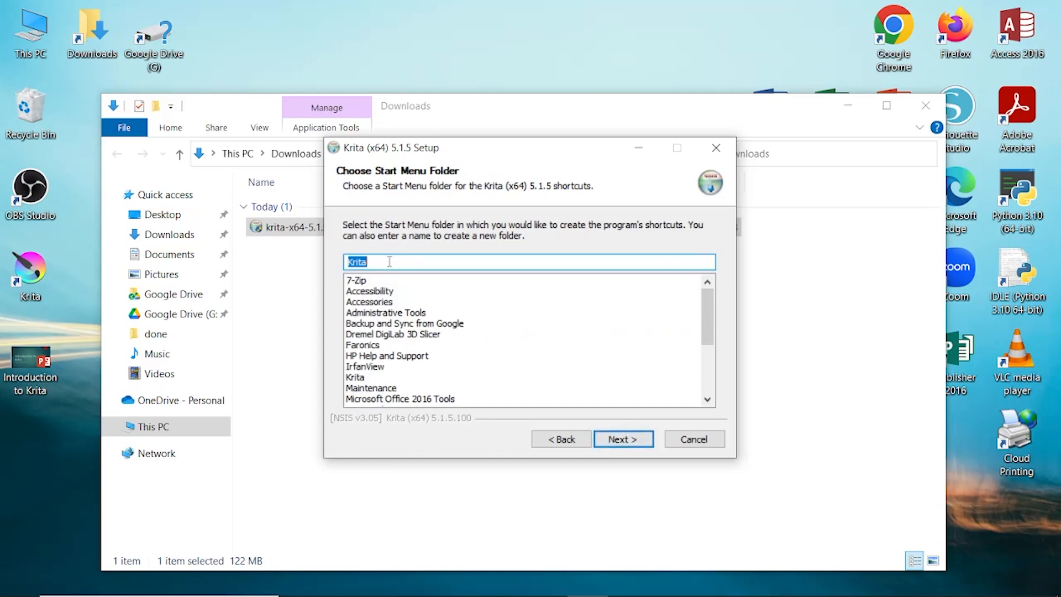
left_click(625, 442)
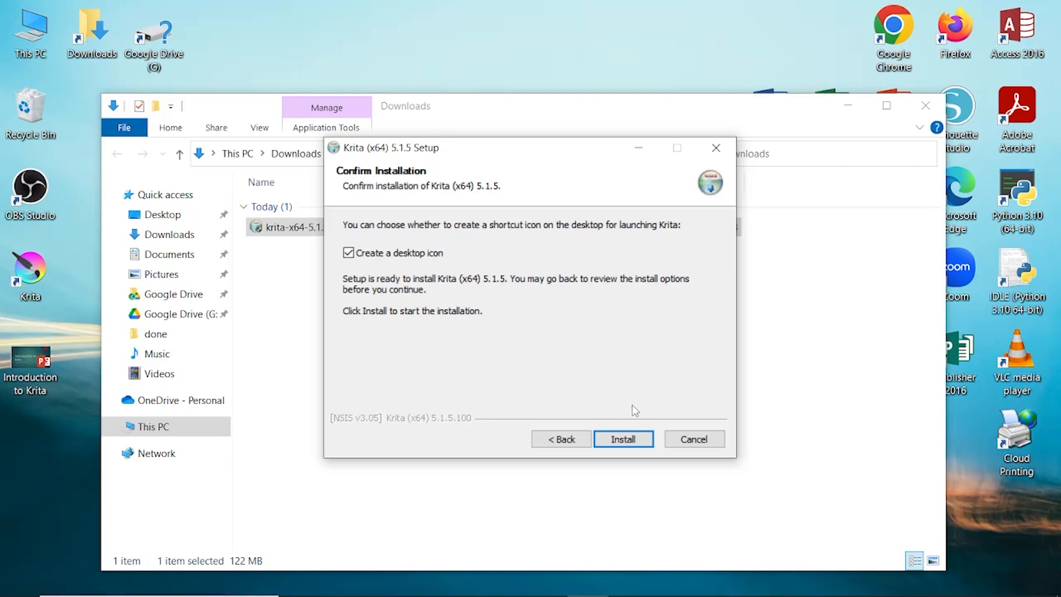
- Cancel the Krita setup at the installation confirmation and close the Downloads folder
left_click(704, 439)
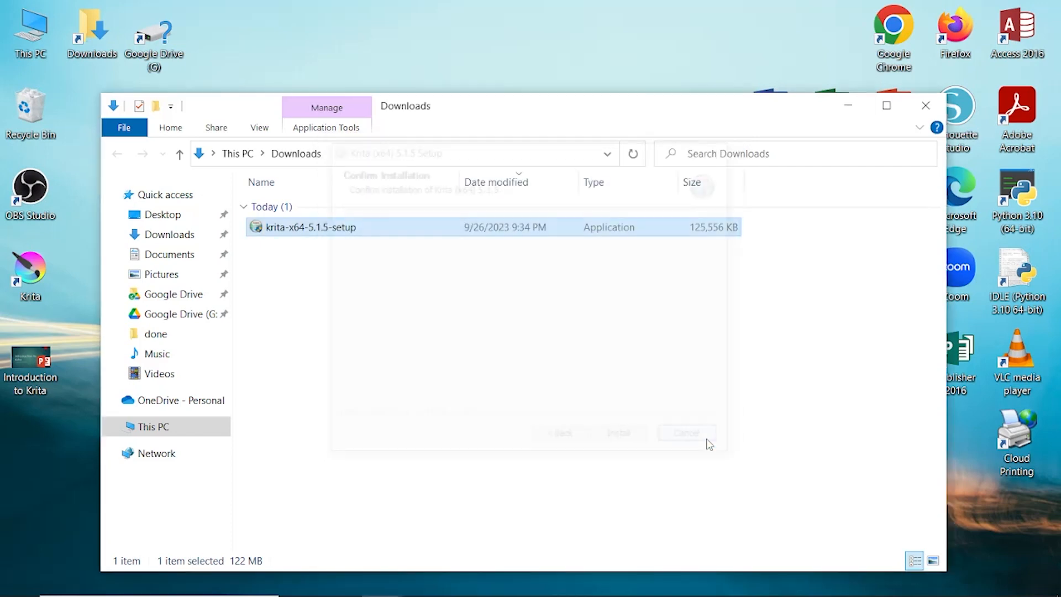
left_click(926, 108)
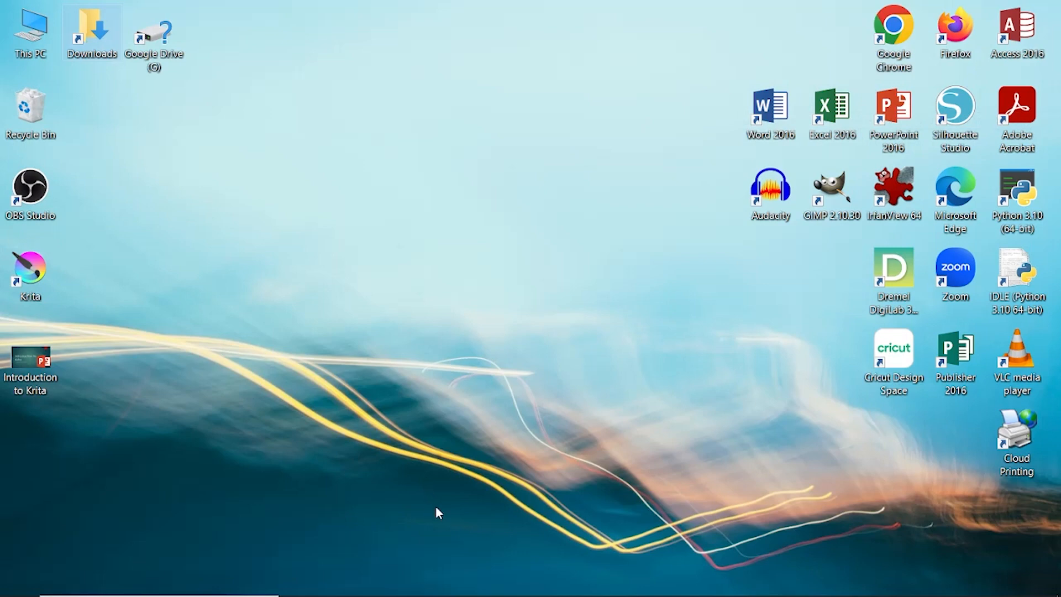
- Find the Krita (x64) entry among the installed programs, and launch Krita from its desktop shortcut
key("super")
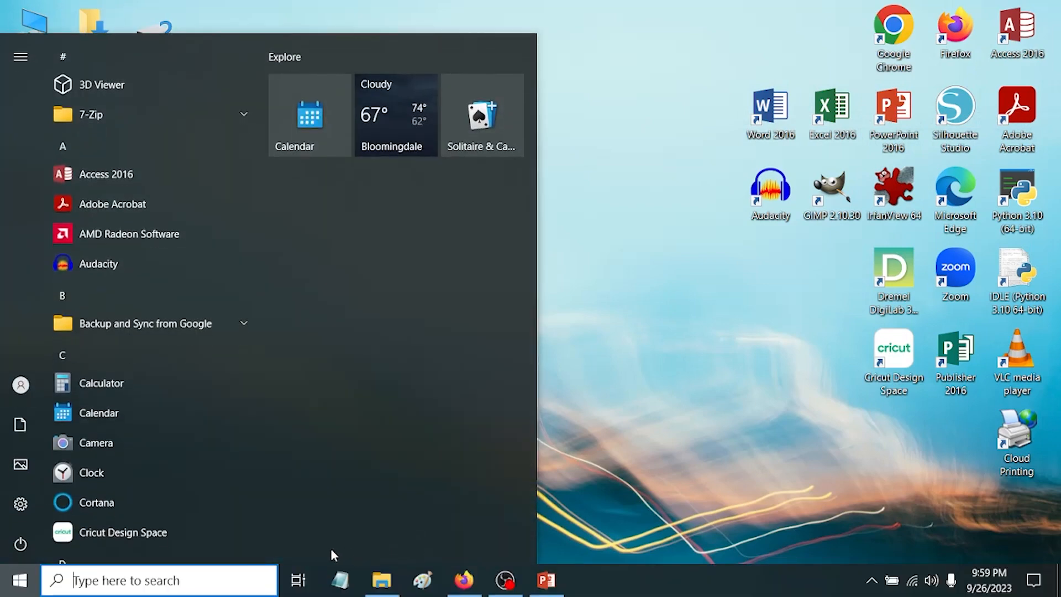
scroll(194, 145, "down", 4)
scroll(191, 189, "down", 8)
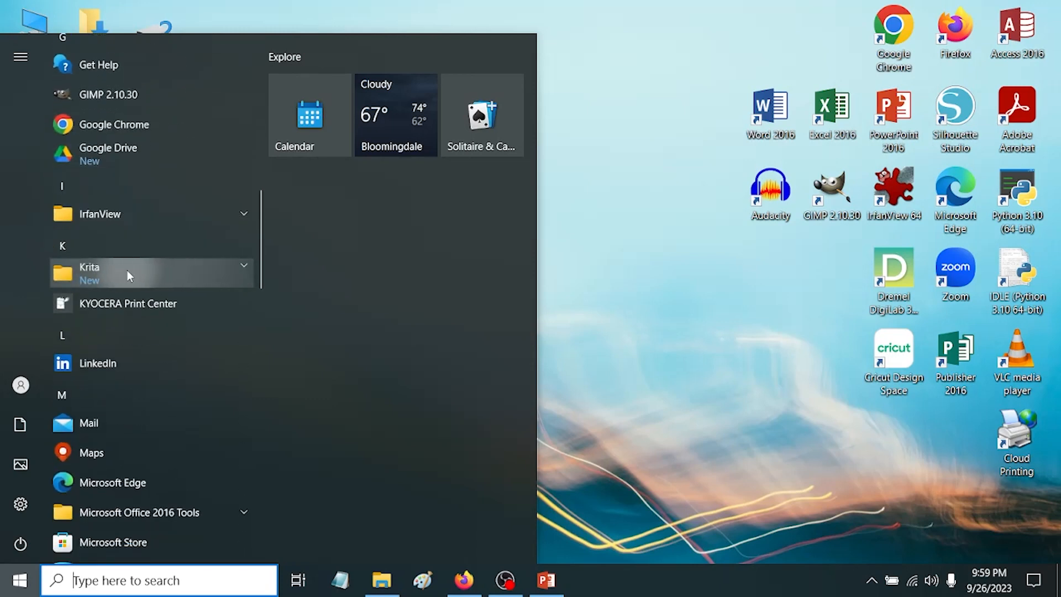
left_click(145, 270)
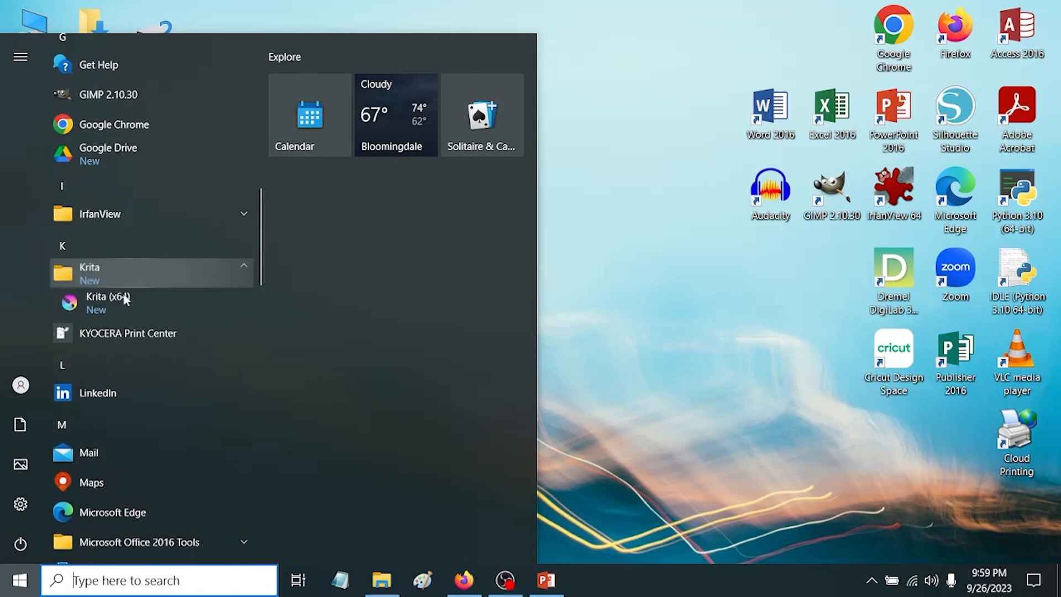
left_click(629, 284)
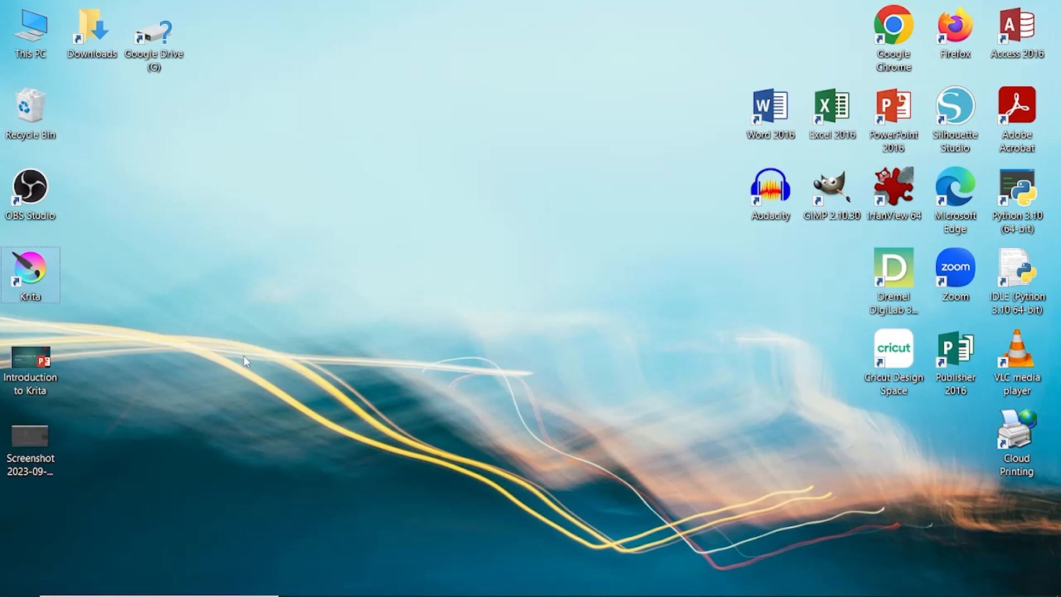
double_click(26, 276)
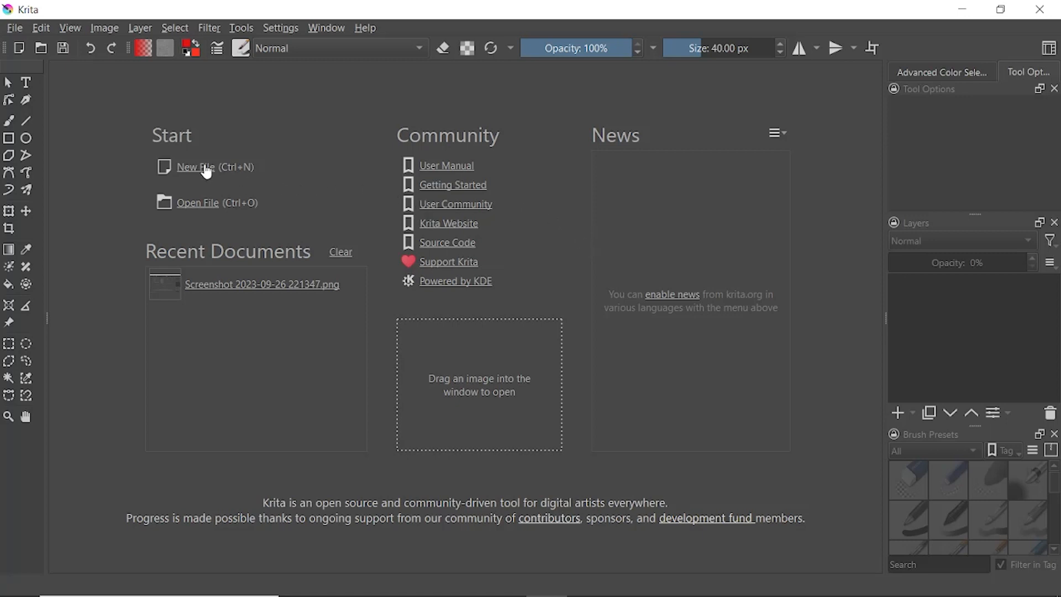
- Examine the file formats Krita can open in the Open File dialog, and leave without opening a file
left_click(197, 204)
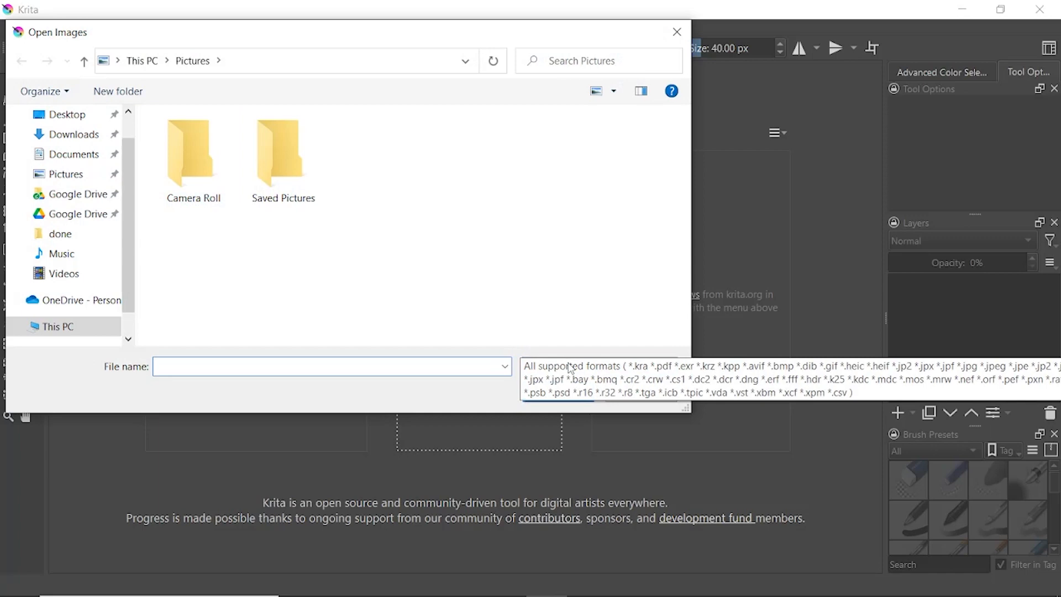
left_click(571, 367)
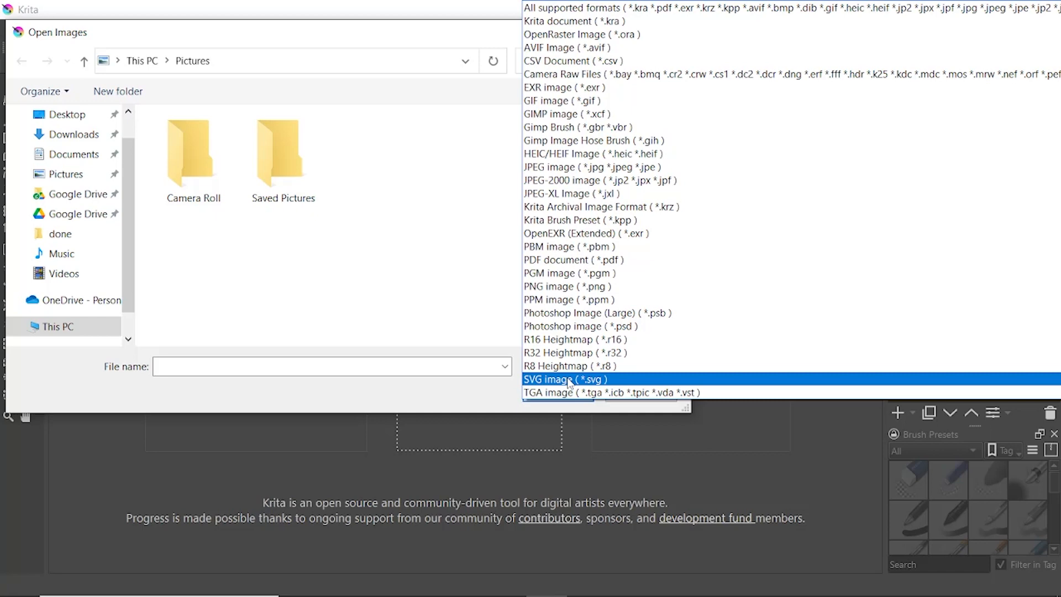
left_click(453, 292)
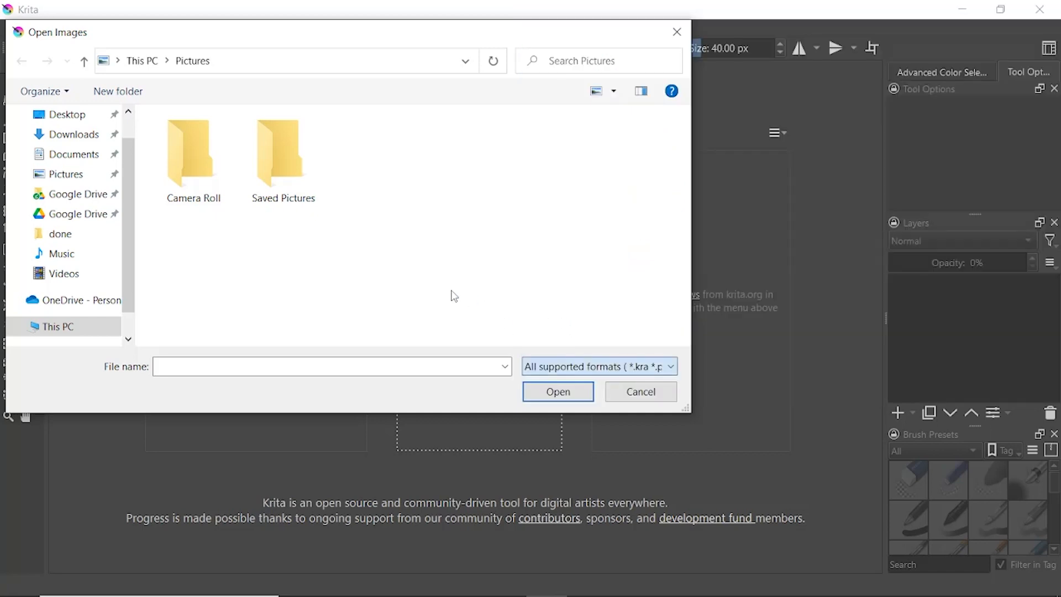
left_click(641, 395)
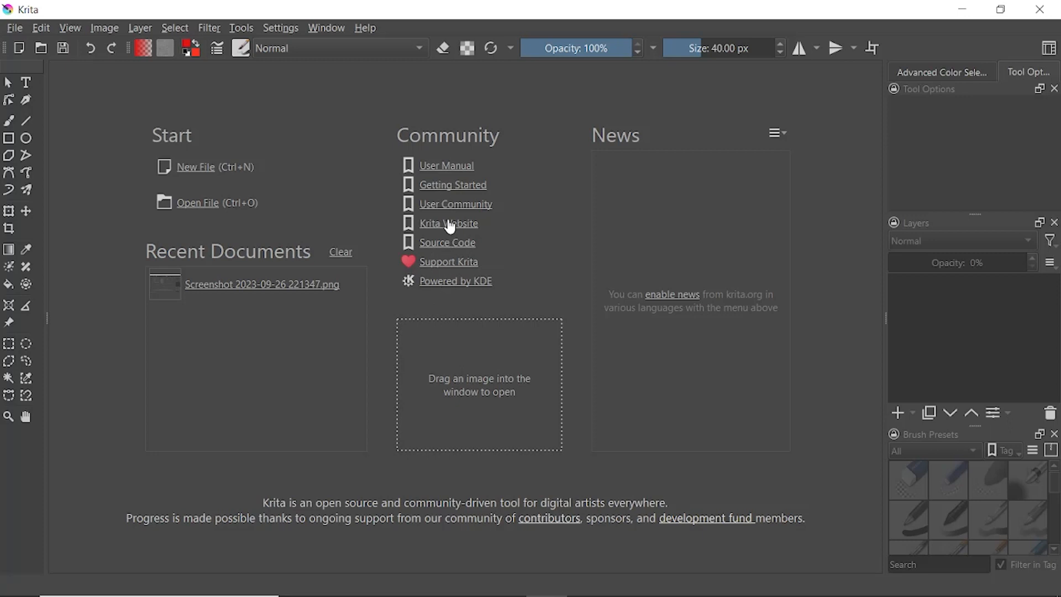
- Open Krita's online User Manual from the welcome screen's Community links
left_click(459, 172)
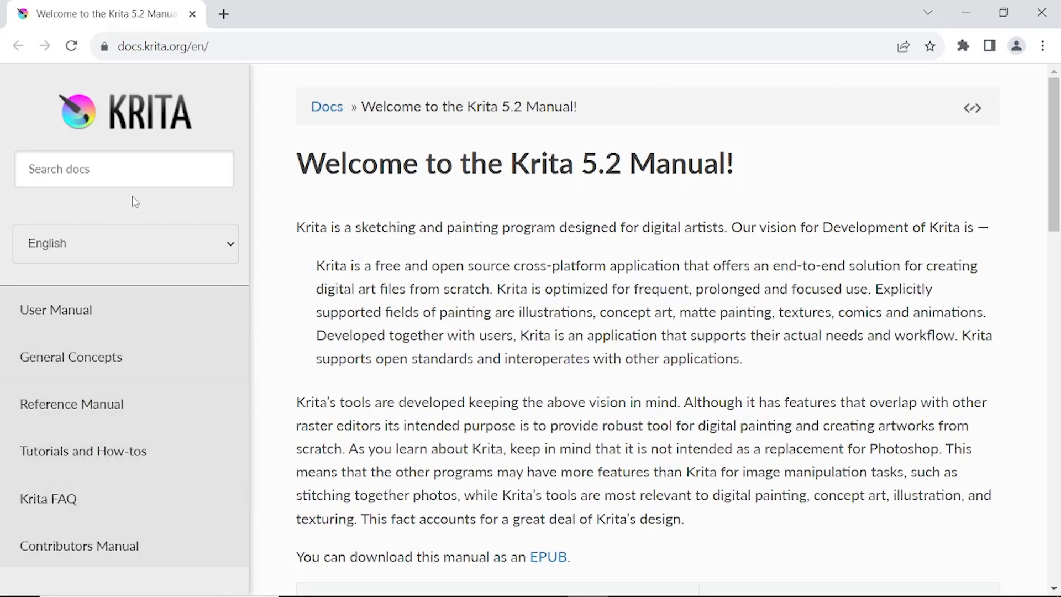
- Search the online manual for "layers", look through the results, and close the manual page
left_click(141, 170)
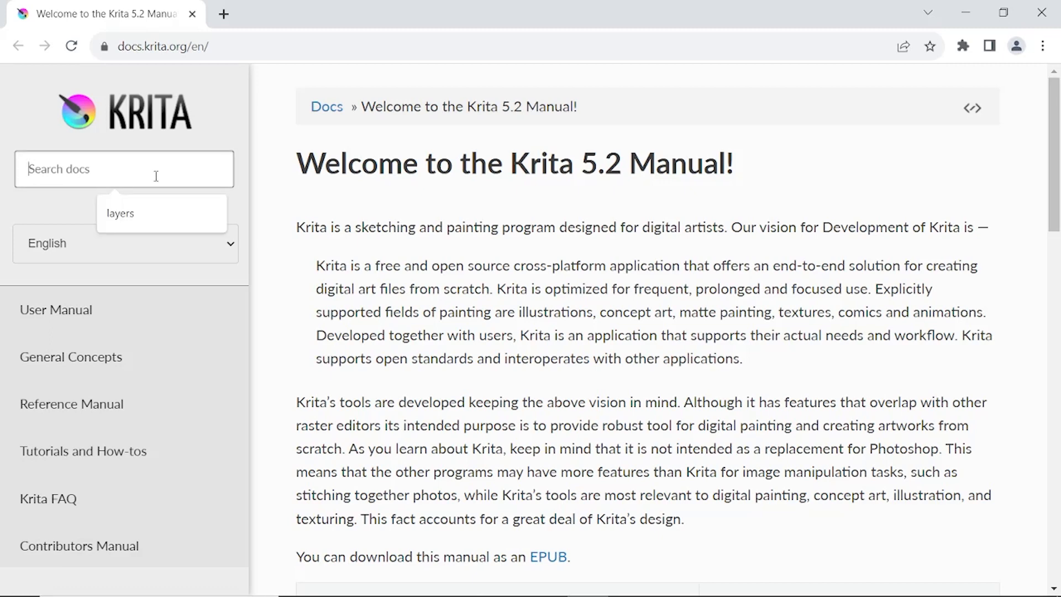
type("layers")
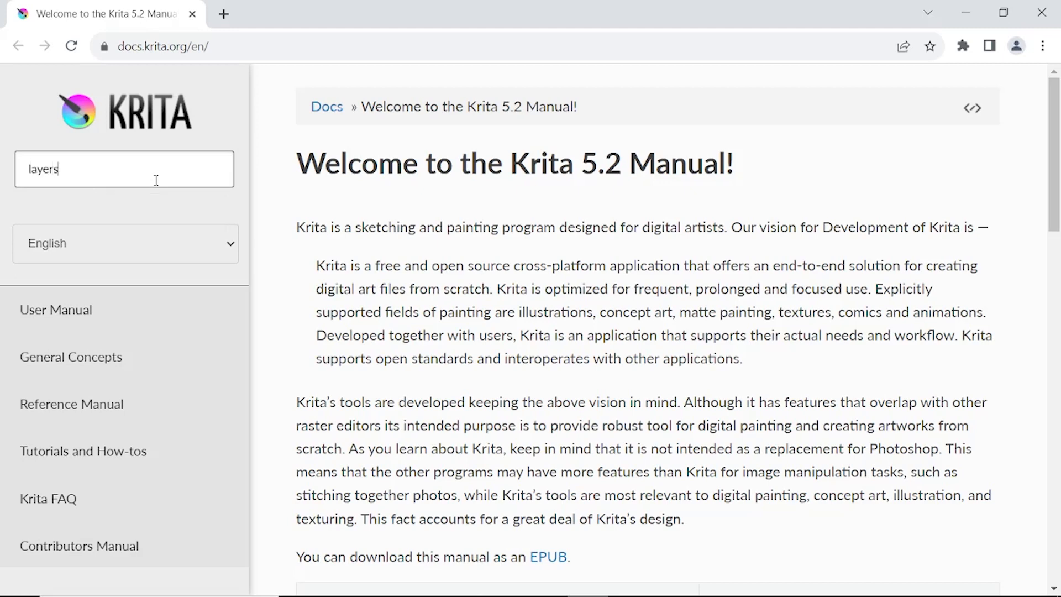
key("Return")
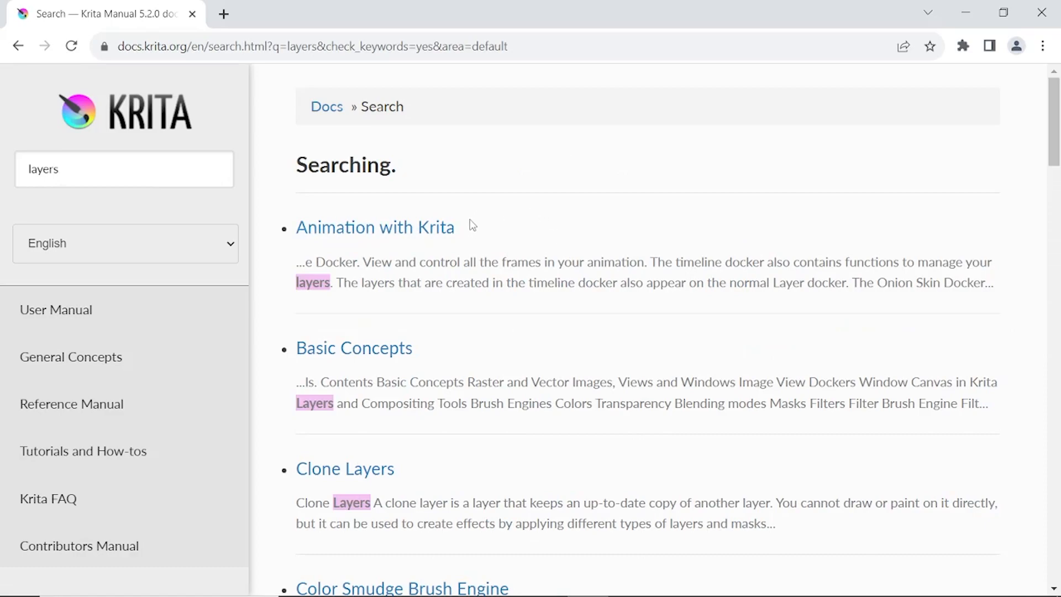
scroll(468, 357, "down", 10)
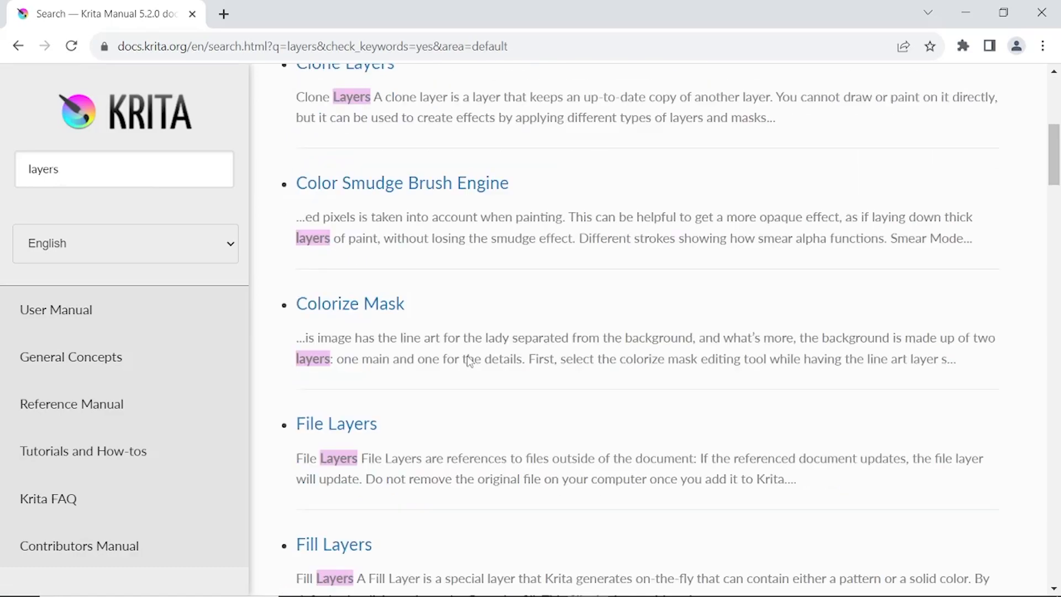
scroll(470, 360, "up", 10)
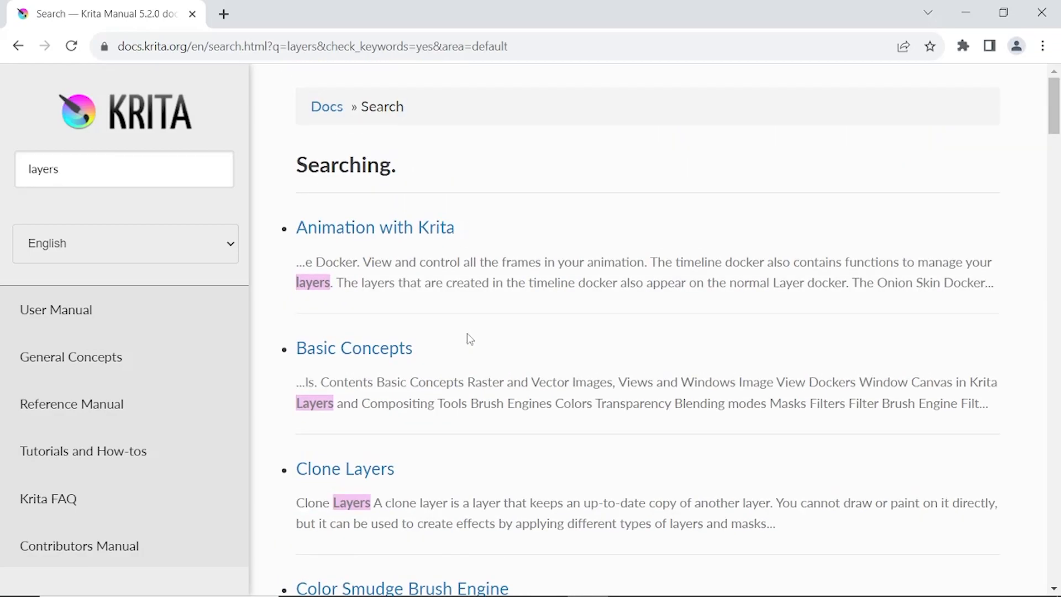
left_click(192, 15)
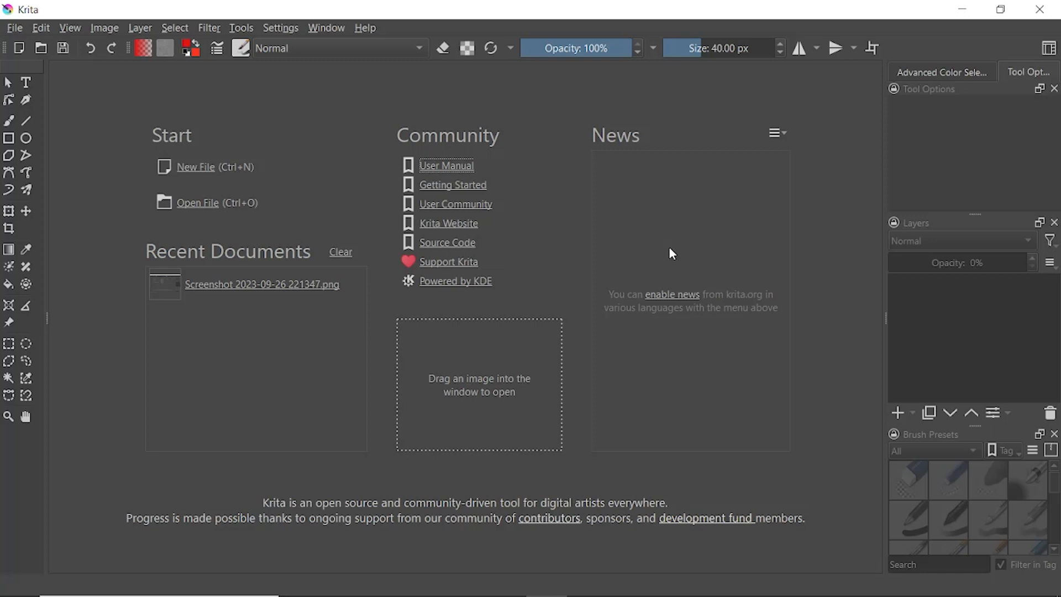
- Enable the welcome screen's news feed, look through its entries, and turn the feed off again
left_click(671, 297)
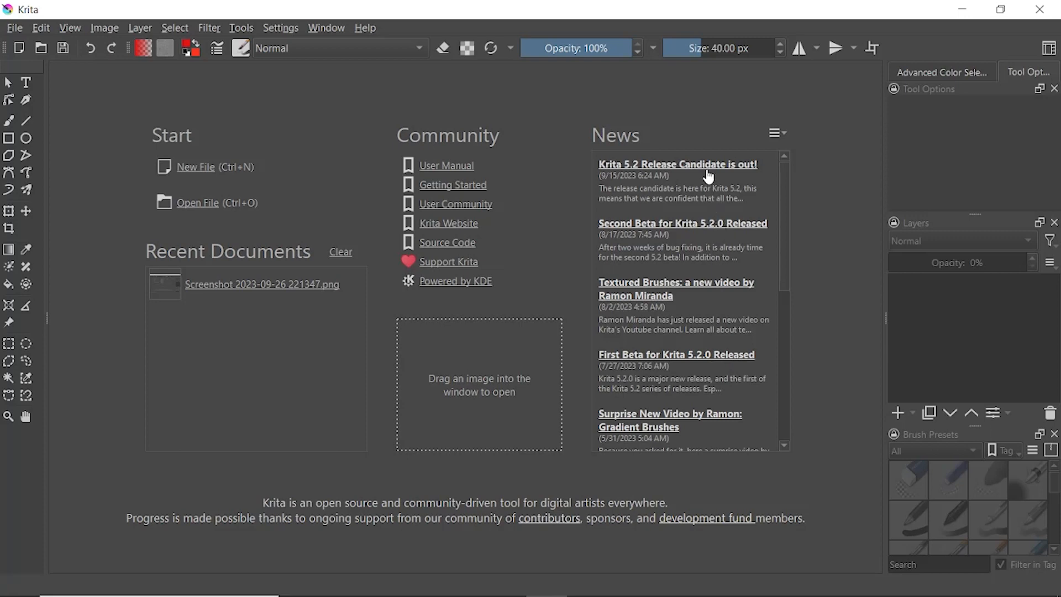
scroll(701, 272, "down", 5)
scroll(701, 398, "up", 2)
scroll(701, 408, "up", 4)
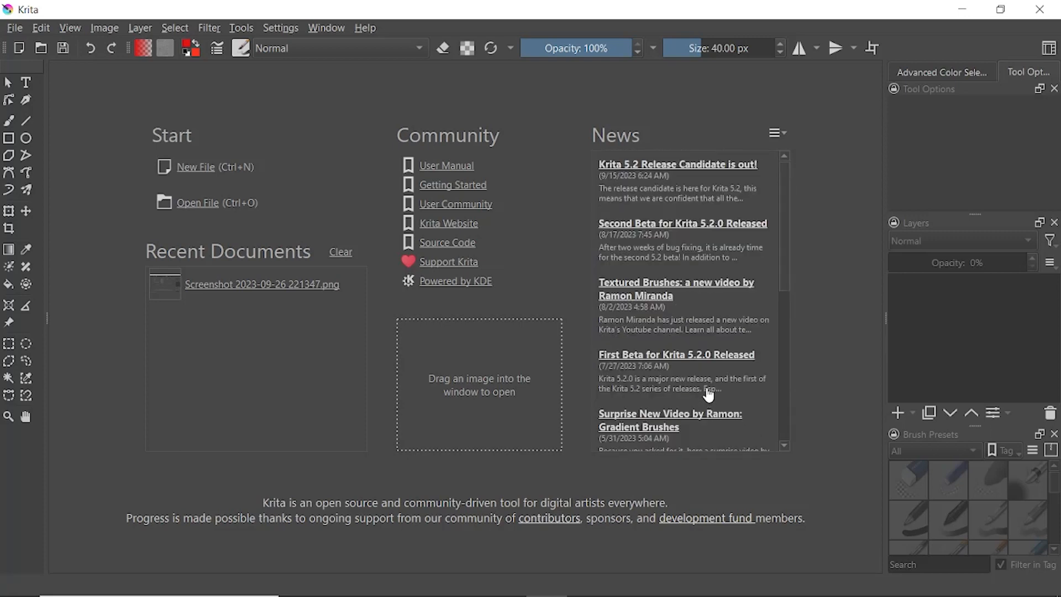
left_click(782, 134)
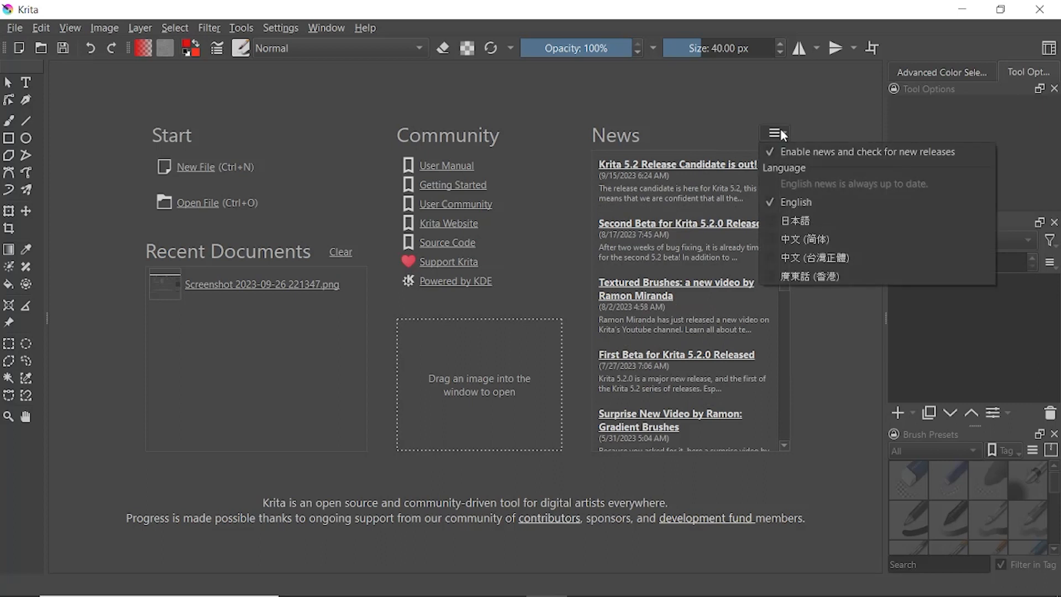
left_click(776, 157)
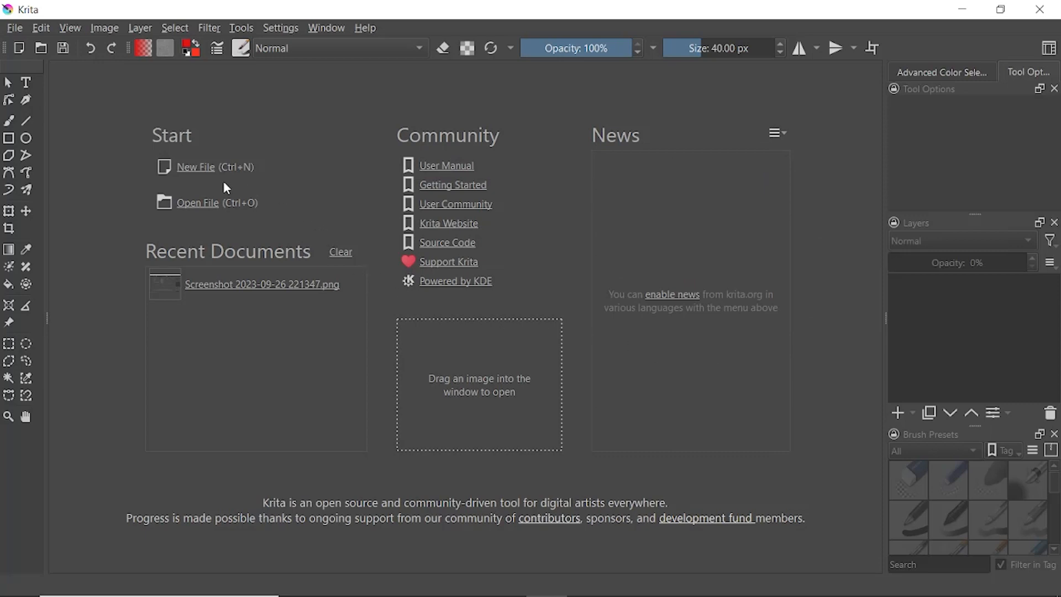
- Start a new custom document and set its width to 1000 px, keeping pixels as the unit
left_click(200, 173)
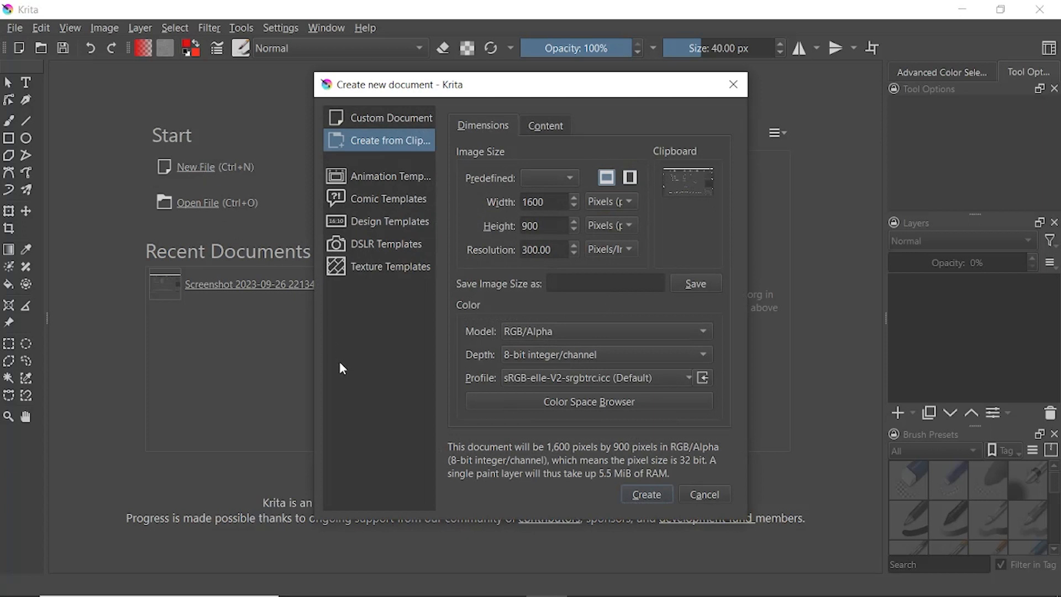
left_click(377, 120)
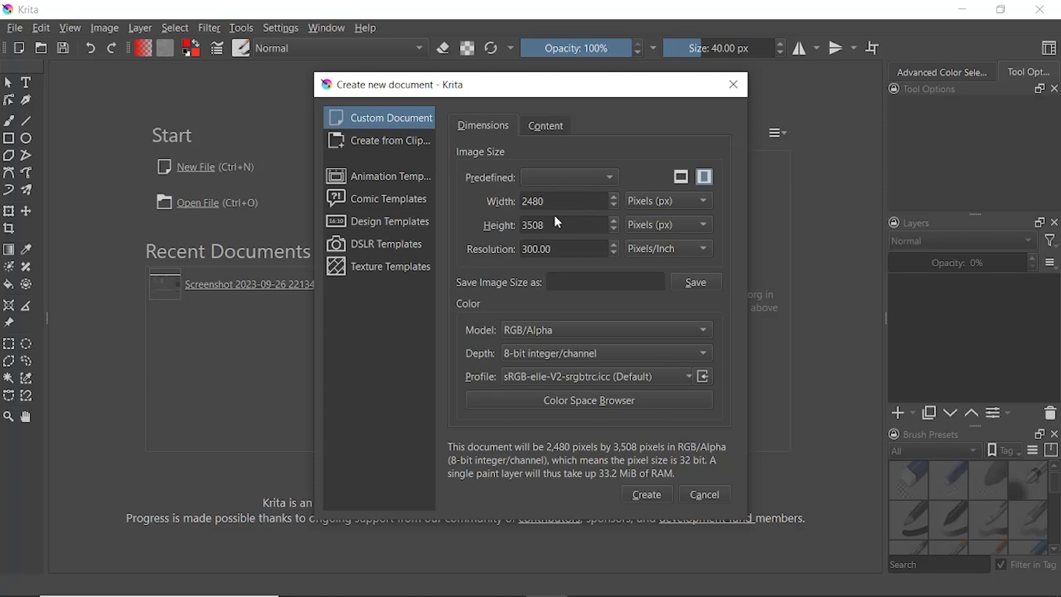
left_click(614, 198)
left_click(614, 204)
type("1000")
left_click(664, 202)
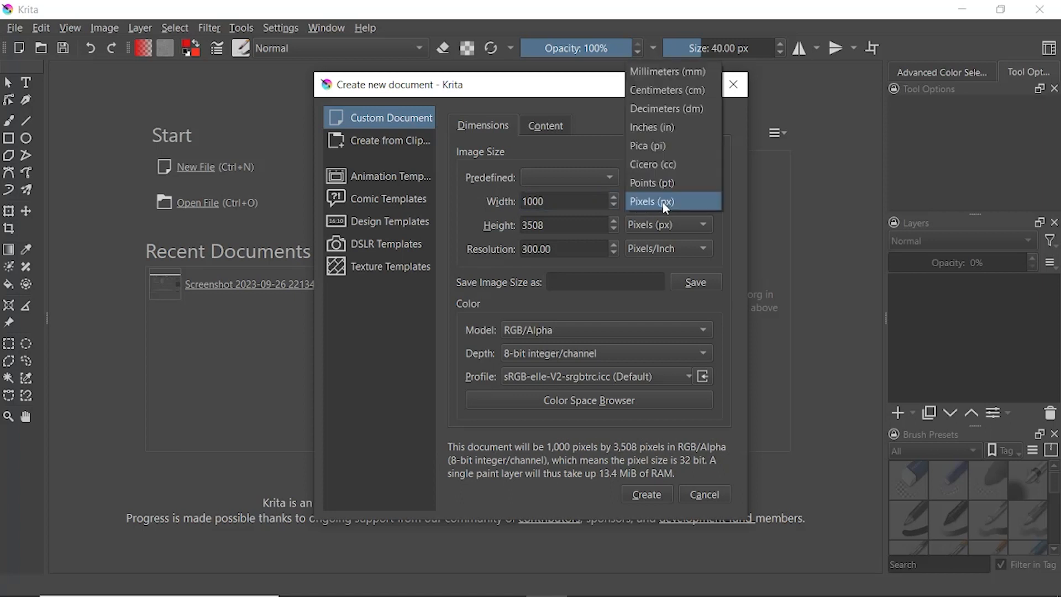
left_click(730, 233)
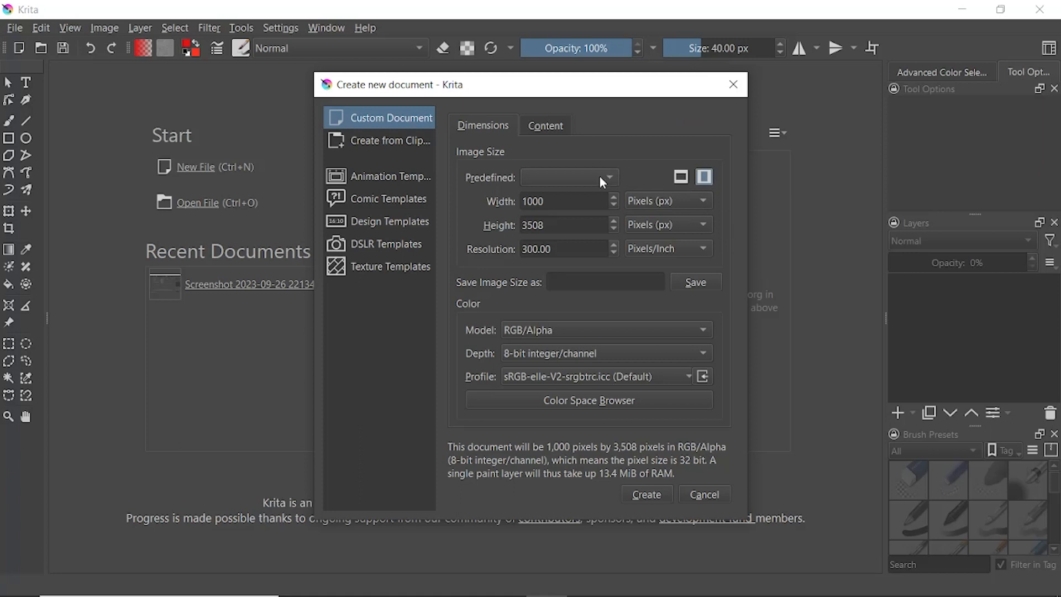
- Apply the US Letter (300 ppi) predefined size, and change the image to 1000 px wide by 10000 px high
left_click(577, 177)
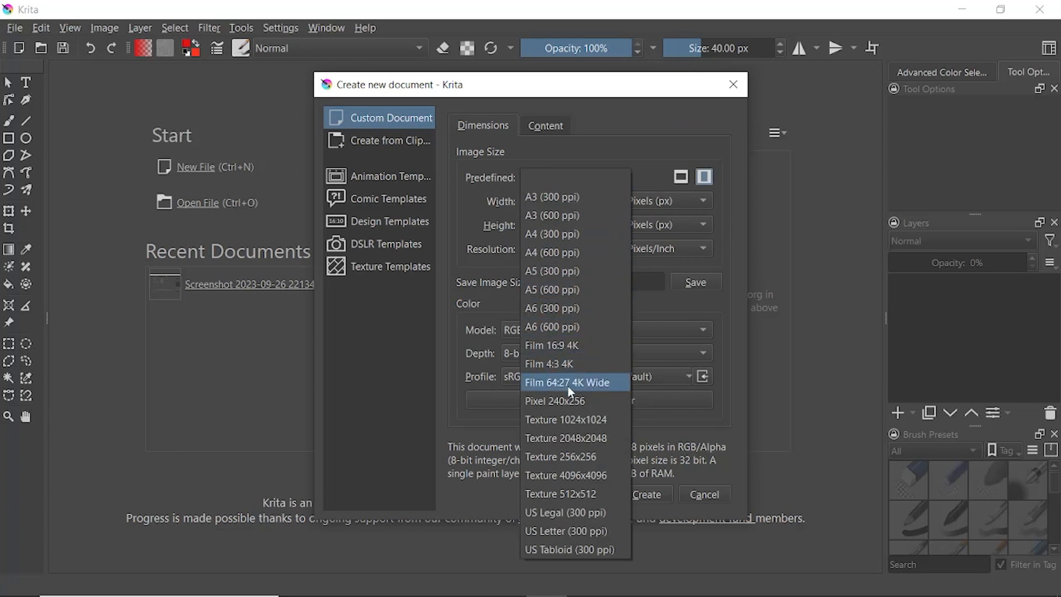
left_click(569, 532)
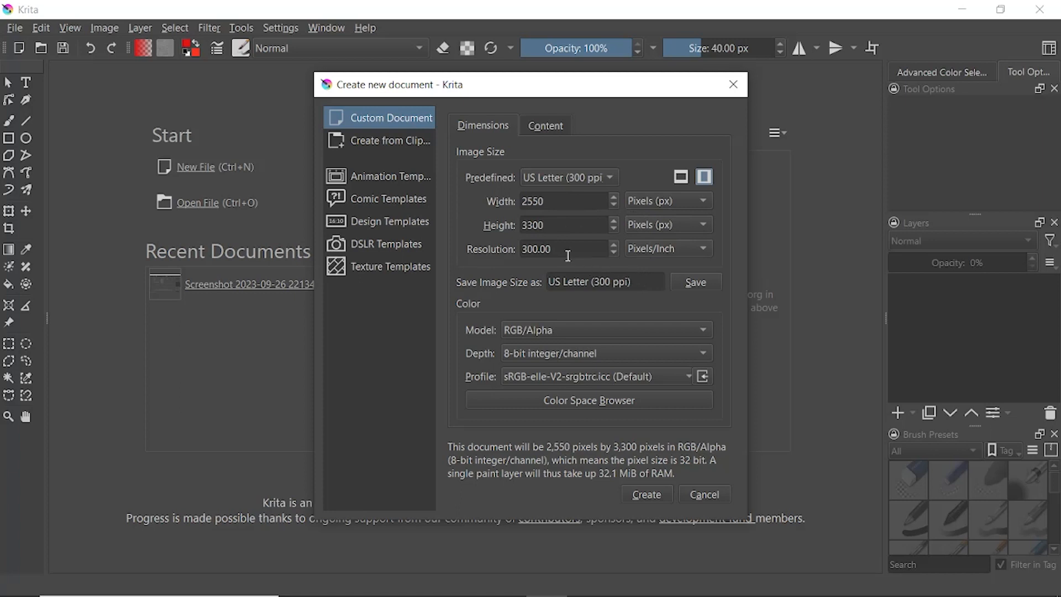
left_click_drag(567, 203, 505, 201)
type("1000")
left_click(532, 223)
left_click_drag(561, 226, 506, 228)
type("10000")
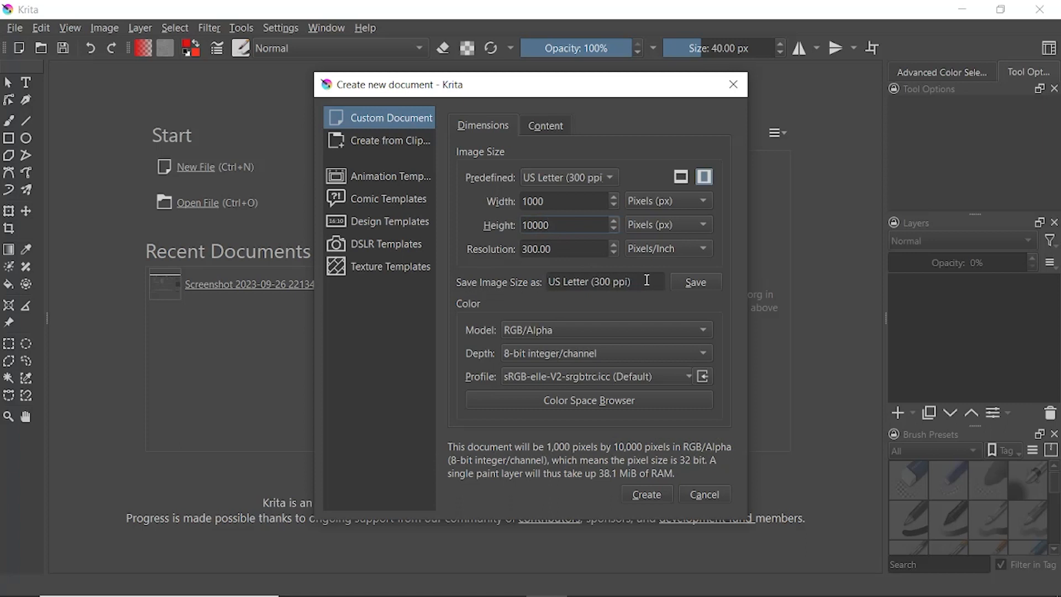
- Save the custom image size as "my size" and check for it among the predefined sizes
left_click_drag(644, 281, 507, 281)
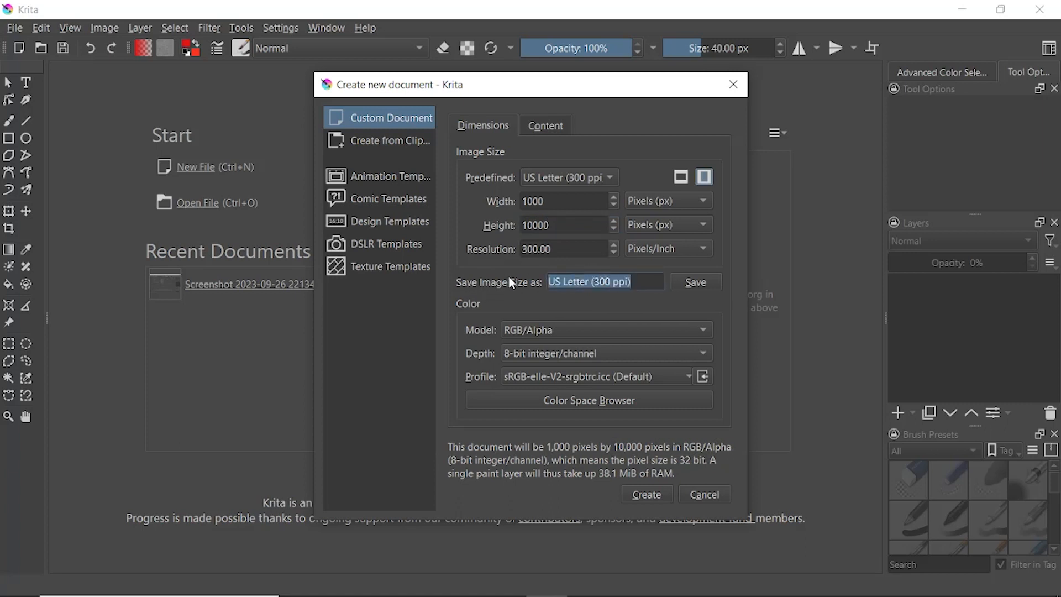
type("my size")
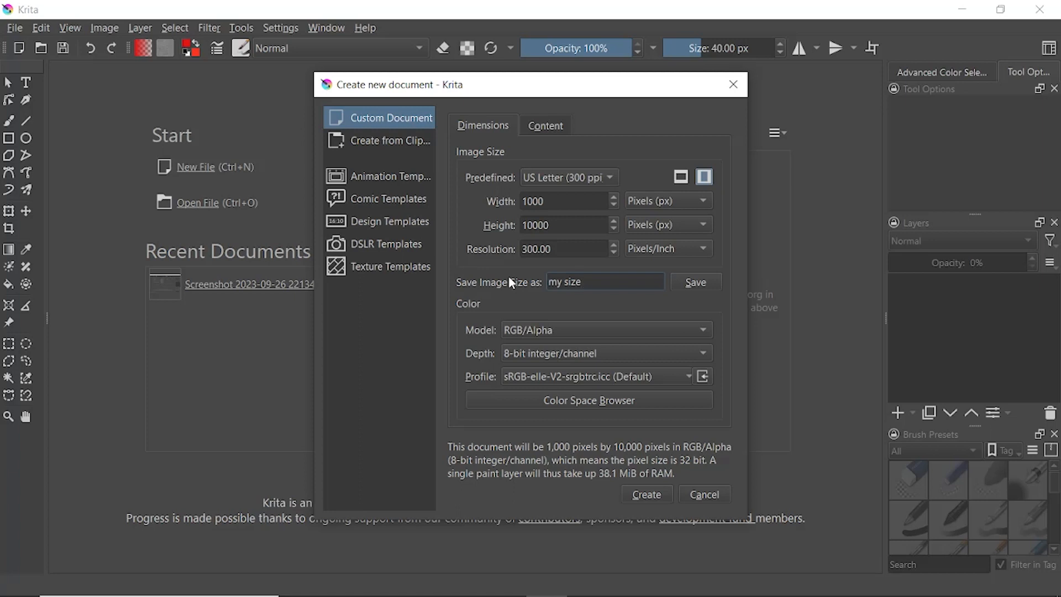
left_click(697, 283)
left_click(557, 177)
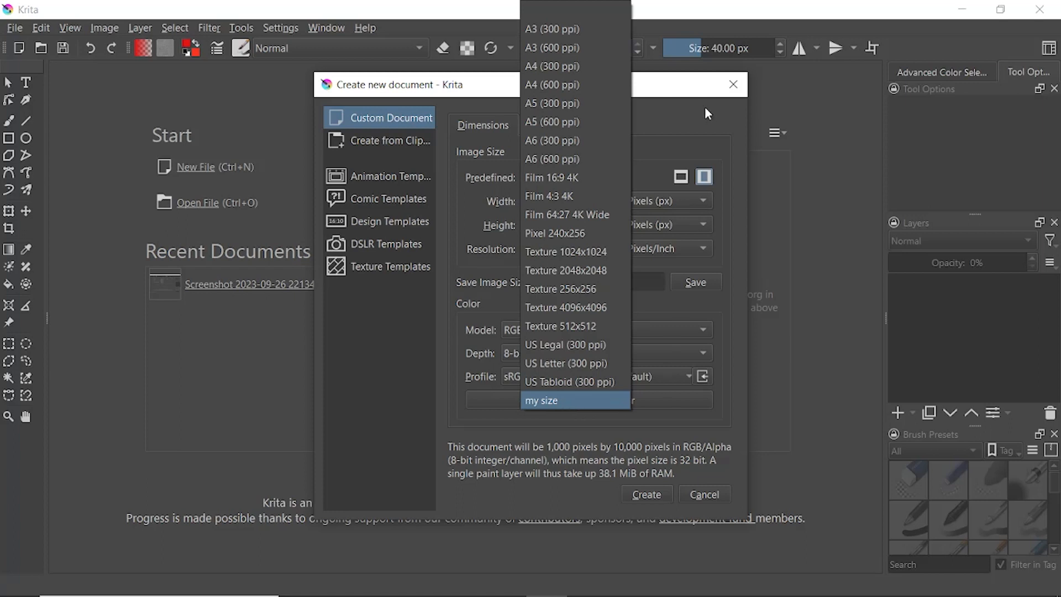
left_click(728, 114)
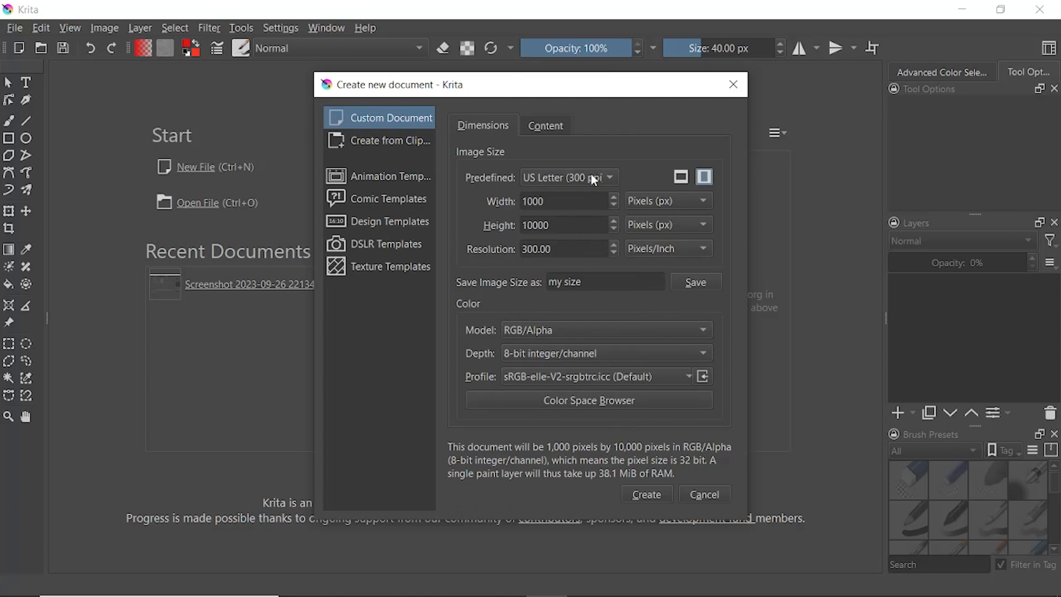
- Raise the new document's layer count to 3, restore it to 2, and return to the dimension settings
left_click(552, 130)
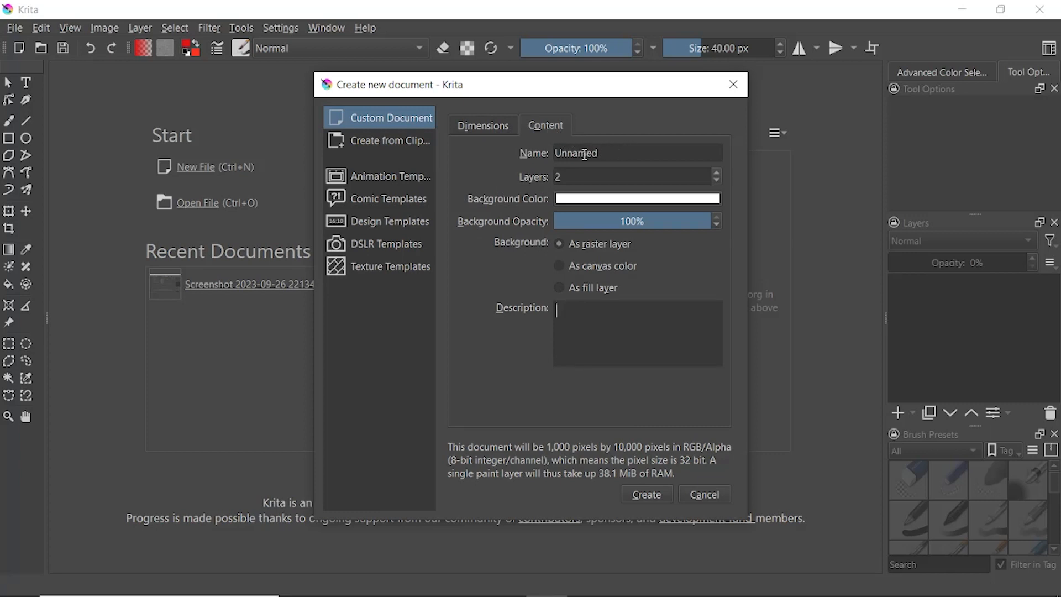
left_click(717, 173)
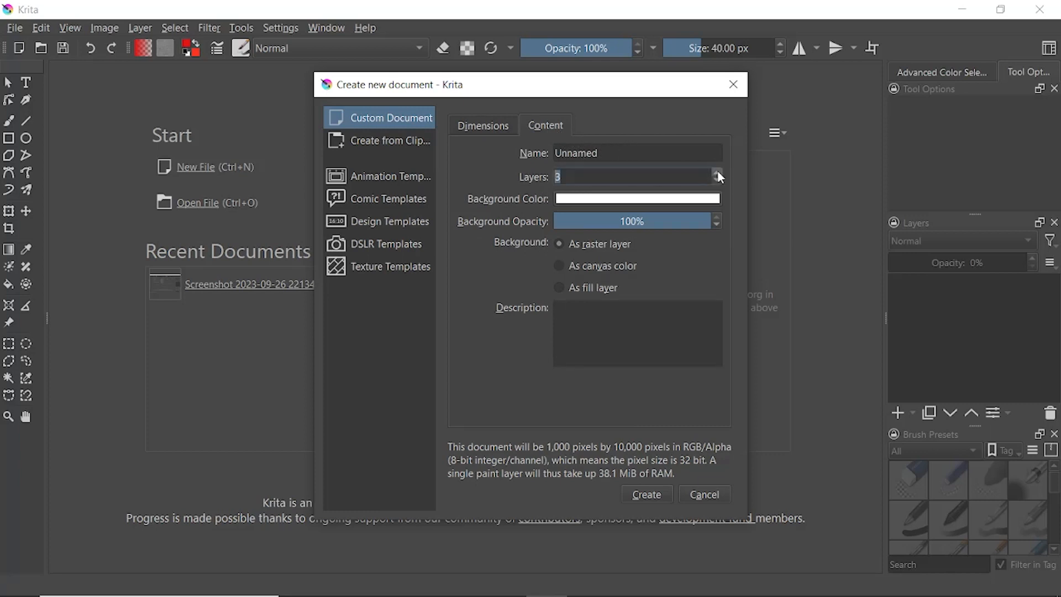
left_click(716, 179)
left_click(480, 128)
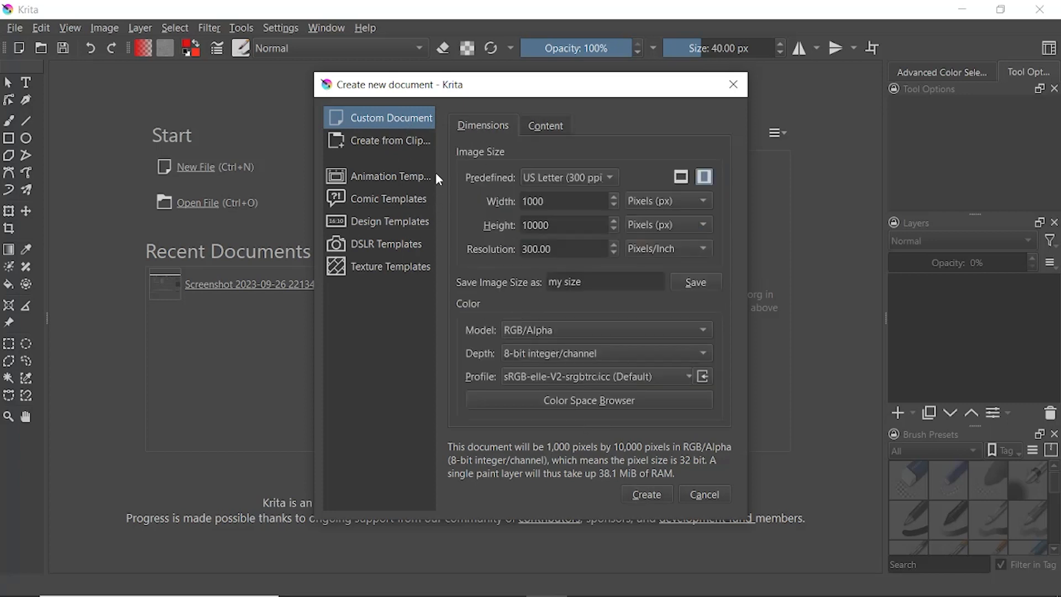
- Examine the clipboard option and the animation, comic, design, DSLR and texture templates for new documents
left_click(374, 142)
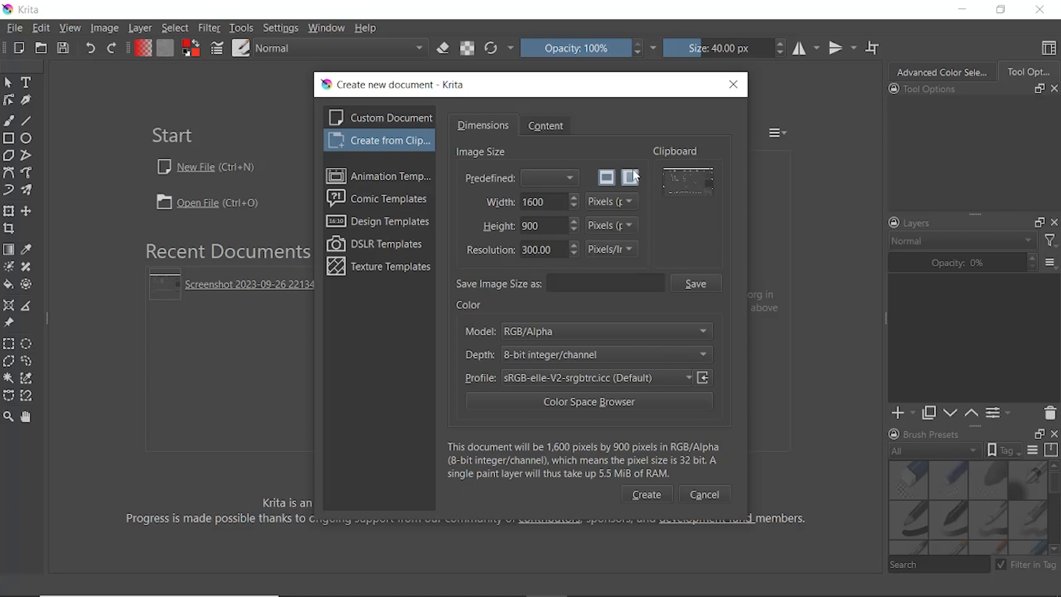
left_click(373, 182)
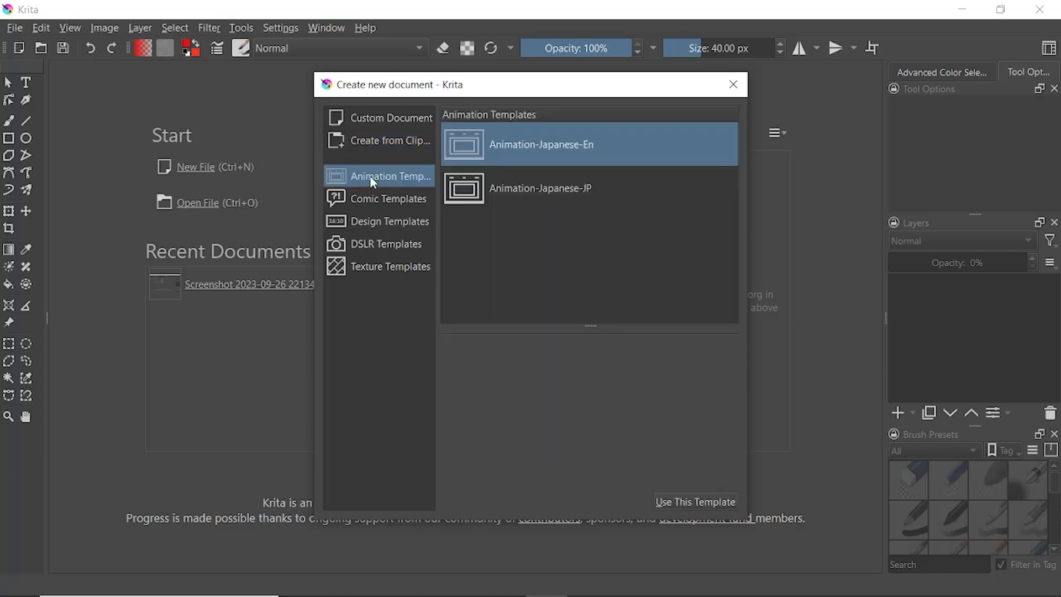
left_click(380, 205)
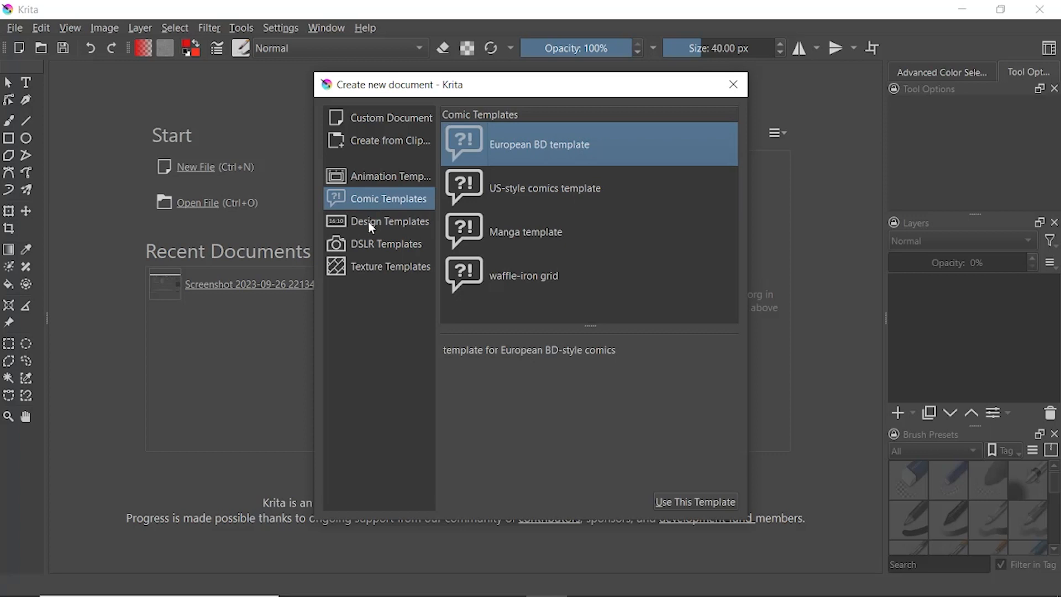
left_click(397, 223)
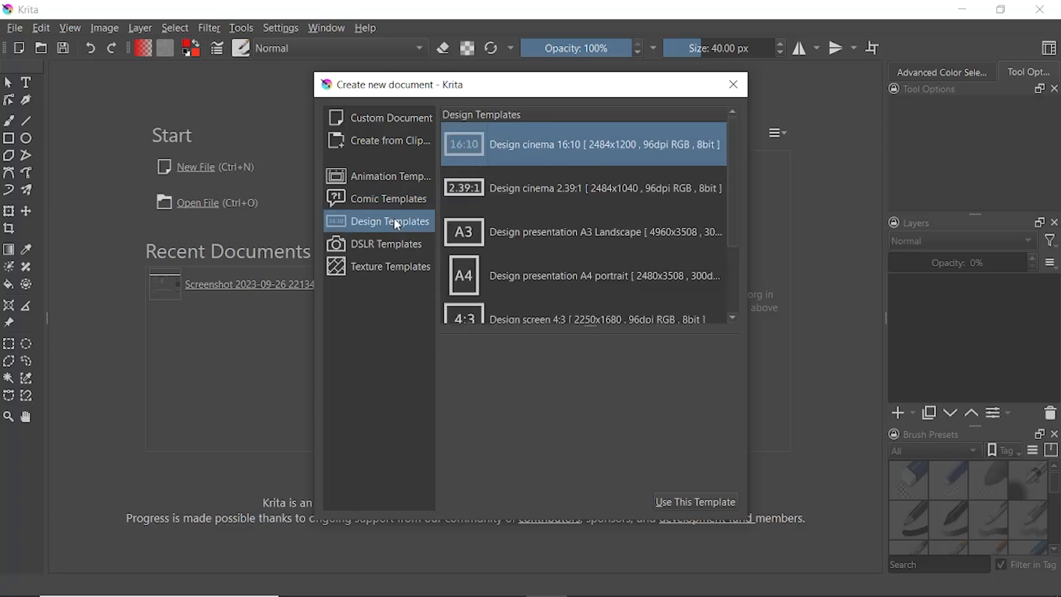
left_click(387, 249)
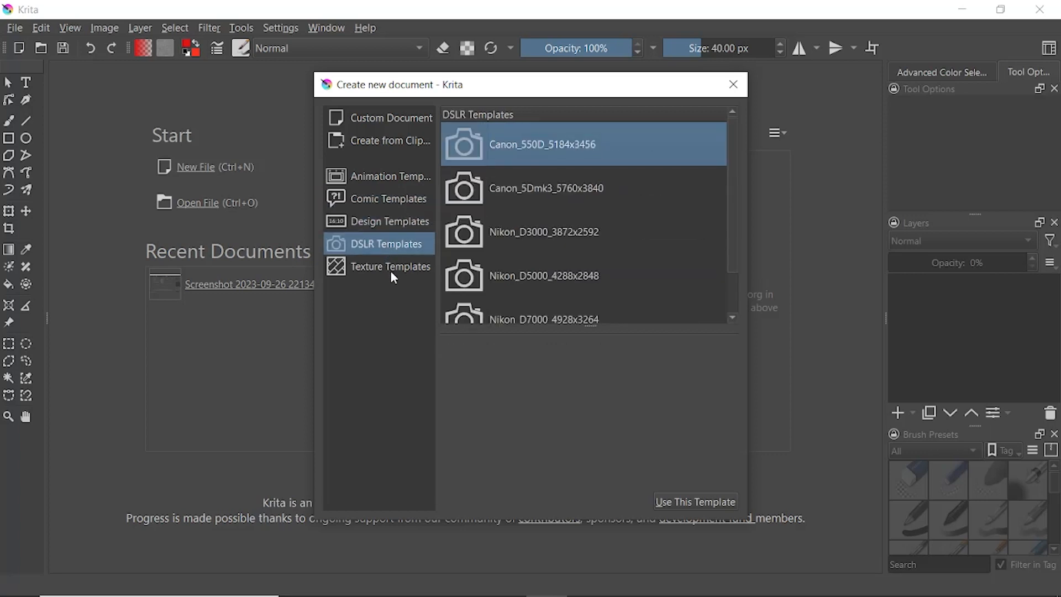
left_click(392, 274)
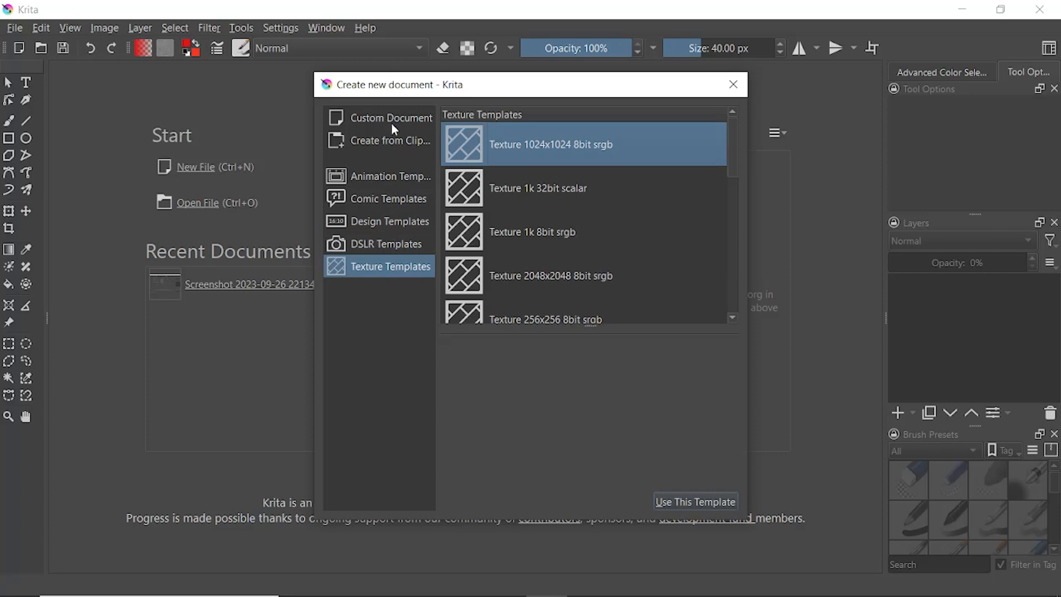
- Create a new document from the Design presentation A4 portrait (2480x3508) template
left_click(387, 223)
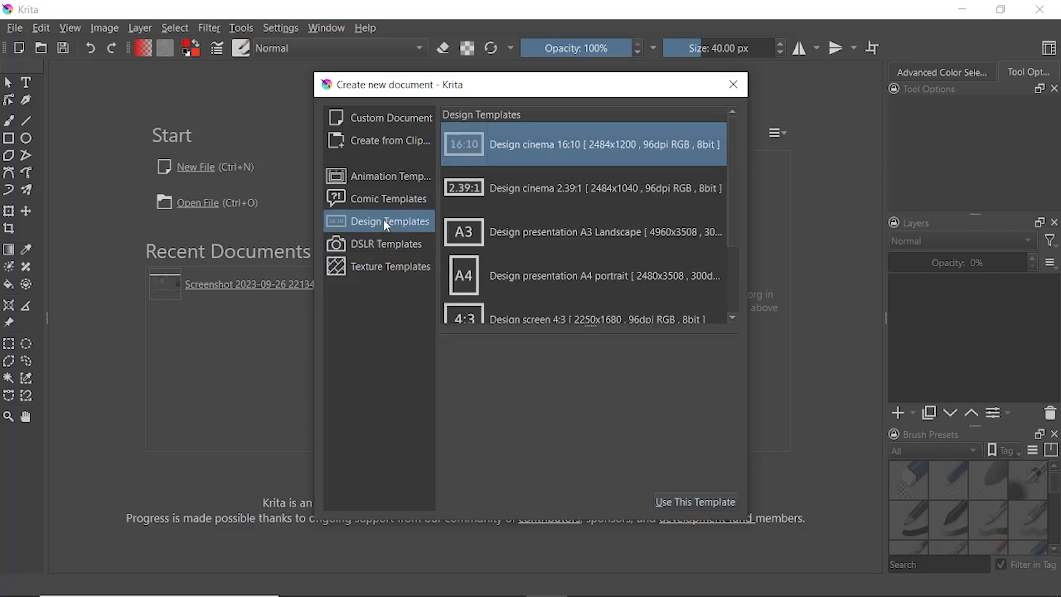
left_click(514, 278)
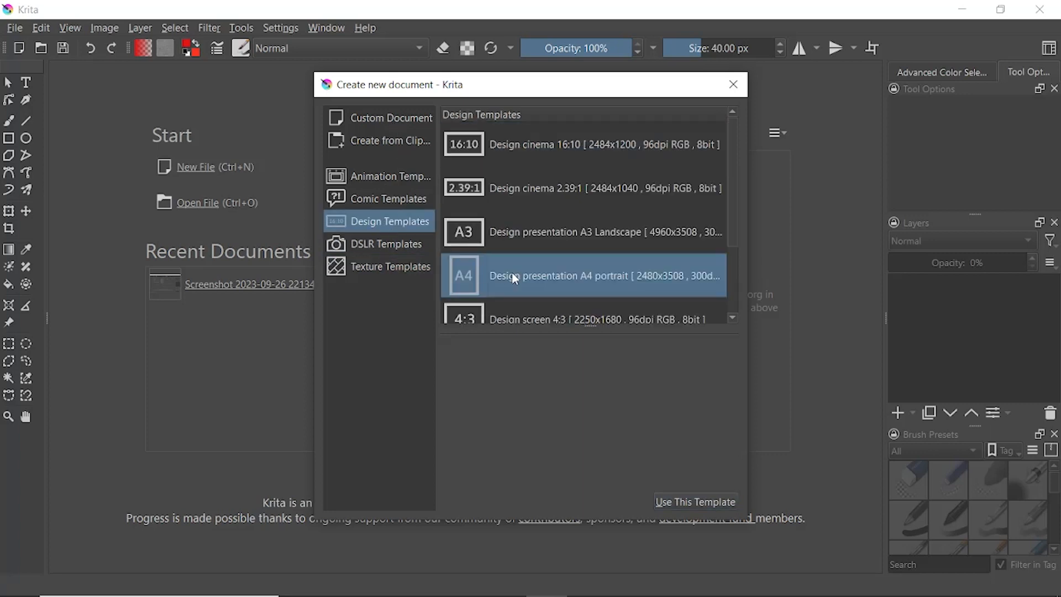
left_click(697, 503)
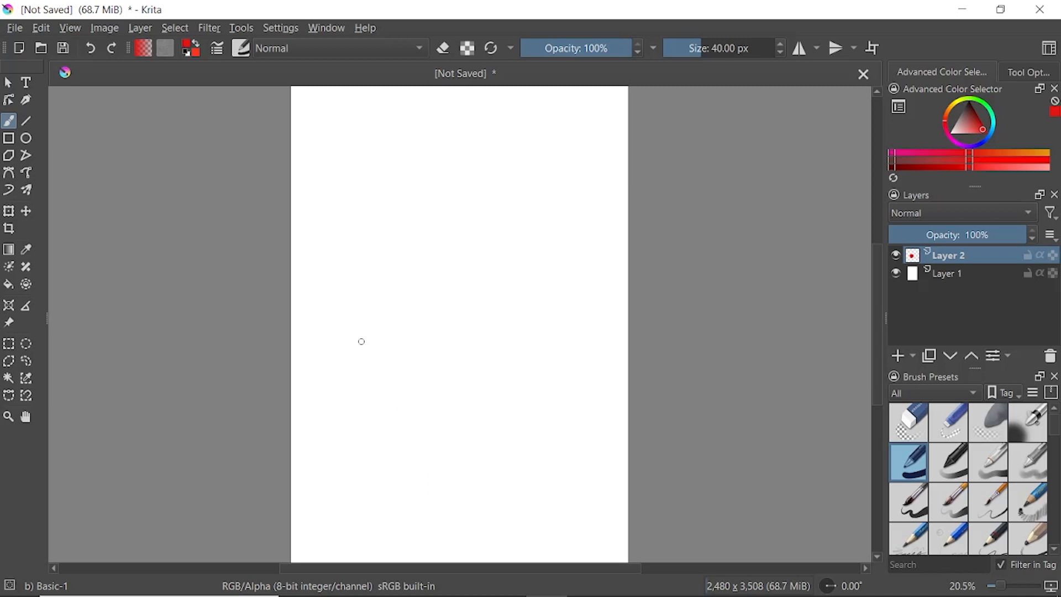
left_click(12, 29)
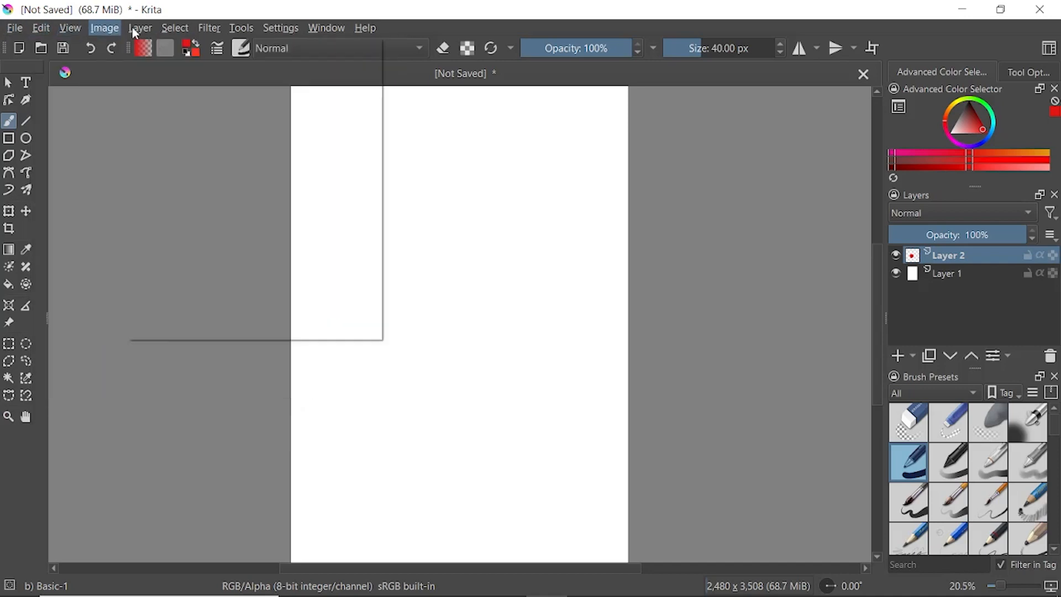
mouse_move(242, 29)
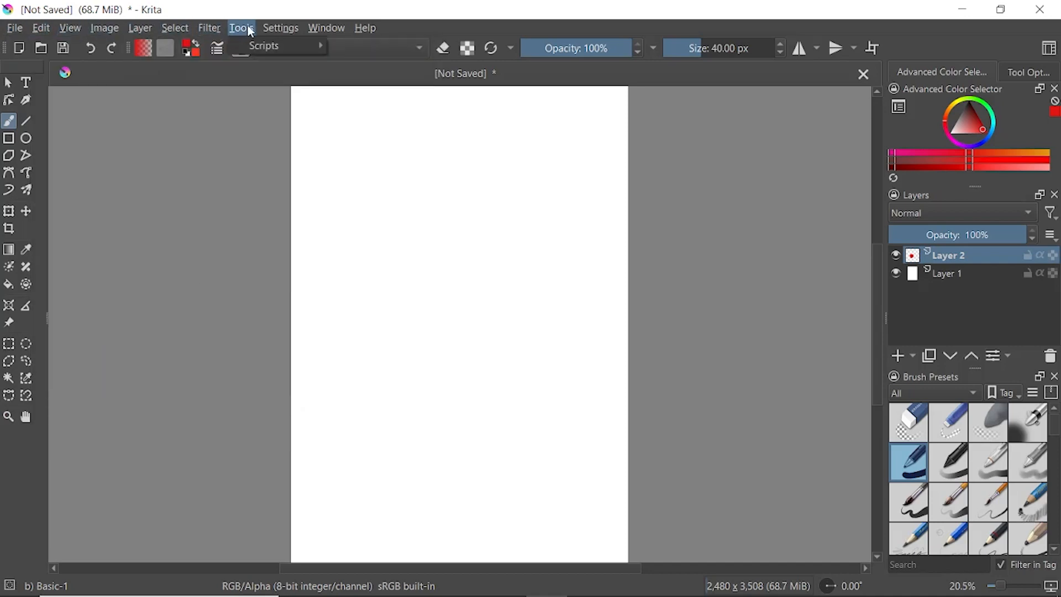
mouse_move(319, 33)
mouse_move(369, 33)
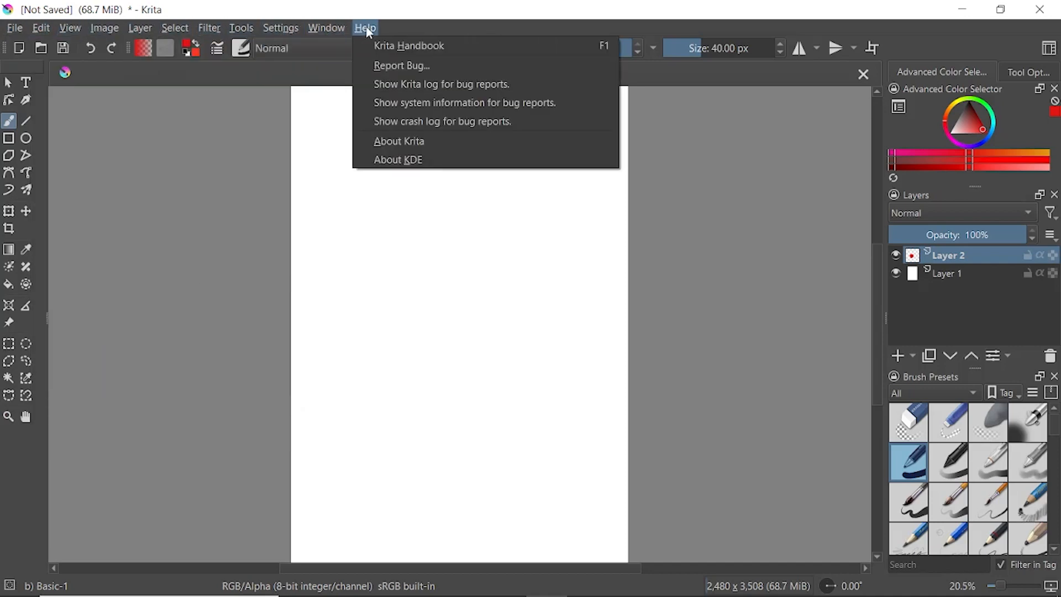
left_click(435, 27)
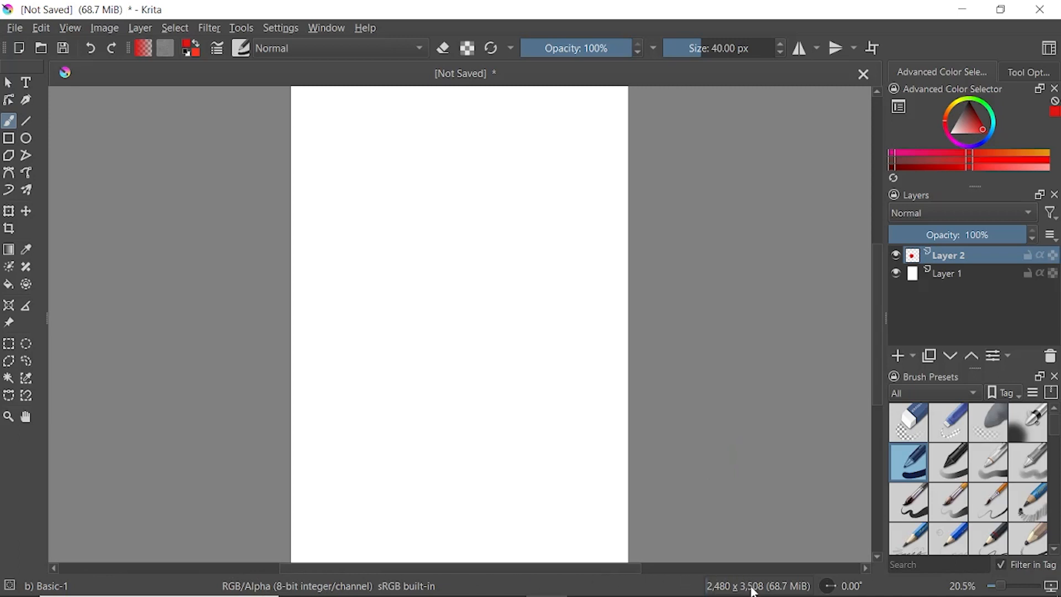
- Try a larger canvas magnification, and set the zoom level back to 20.5%
mouse_move(755, 591)
mouse_move(834, 587)
left_mouse_down()
mouse_move(829, 578)
mouse_move(835, 585)
left_mouse_up()
mouse_move(1004, 591)
left_mouse_down()
mouse_move(1016, 590)
mouse_move(992, 591)
left_mouse_up()
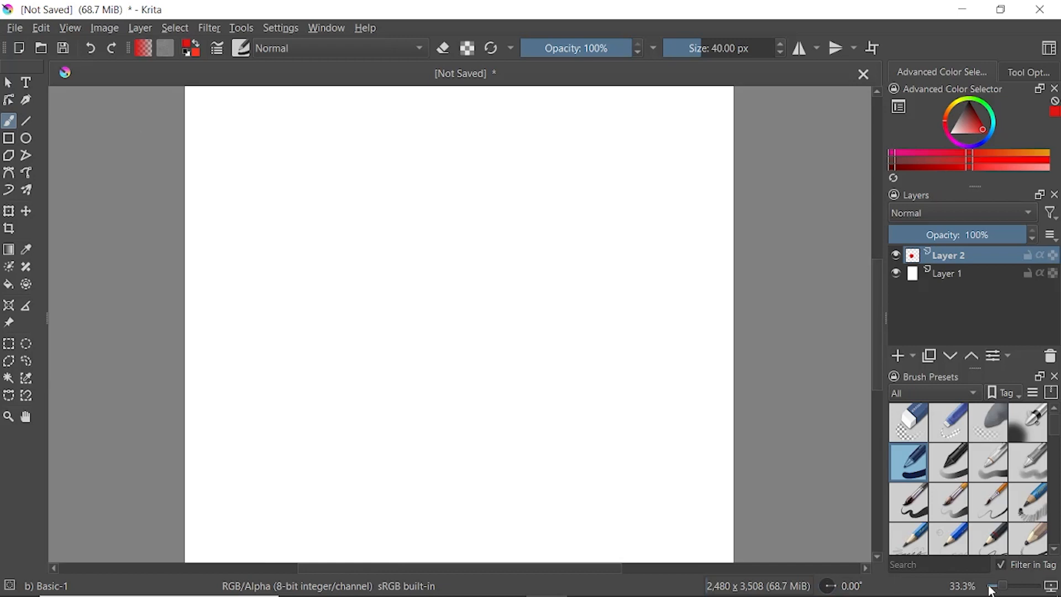
left_click(963, 586)
left_click_drag(926, 586, 899, 587)
type("20")
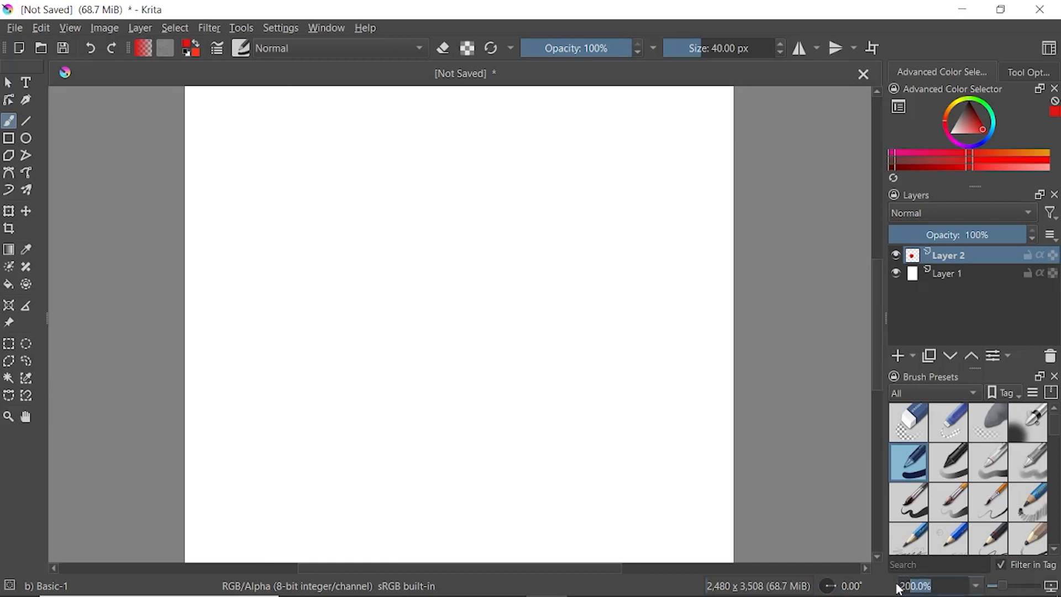
type(".5")
key("Return")
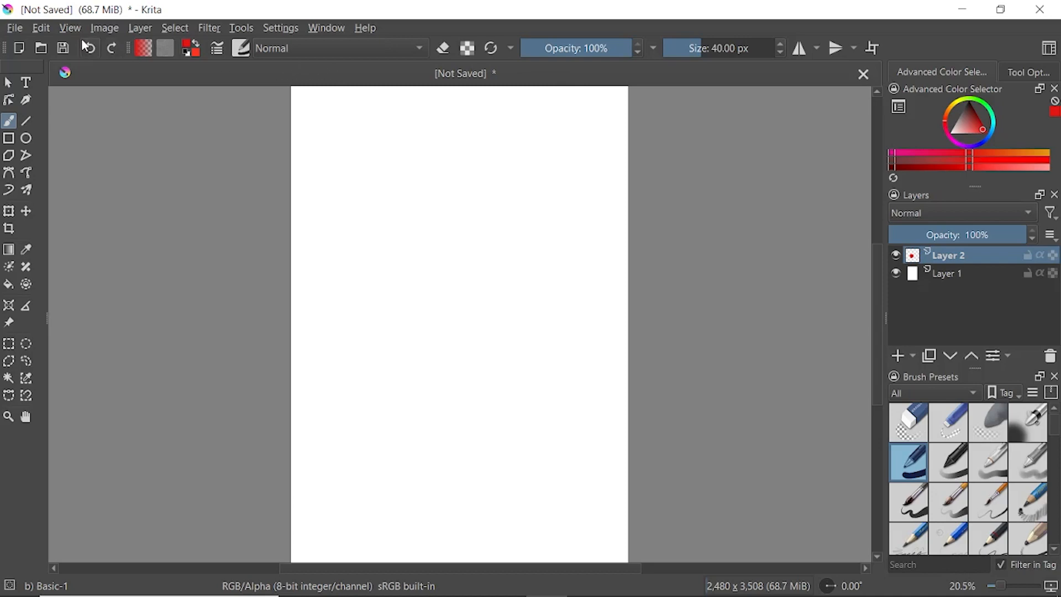
- Create a second document, switch between the two open documents, and close the new one
left_click(16, 32)
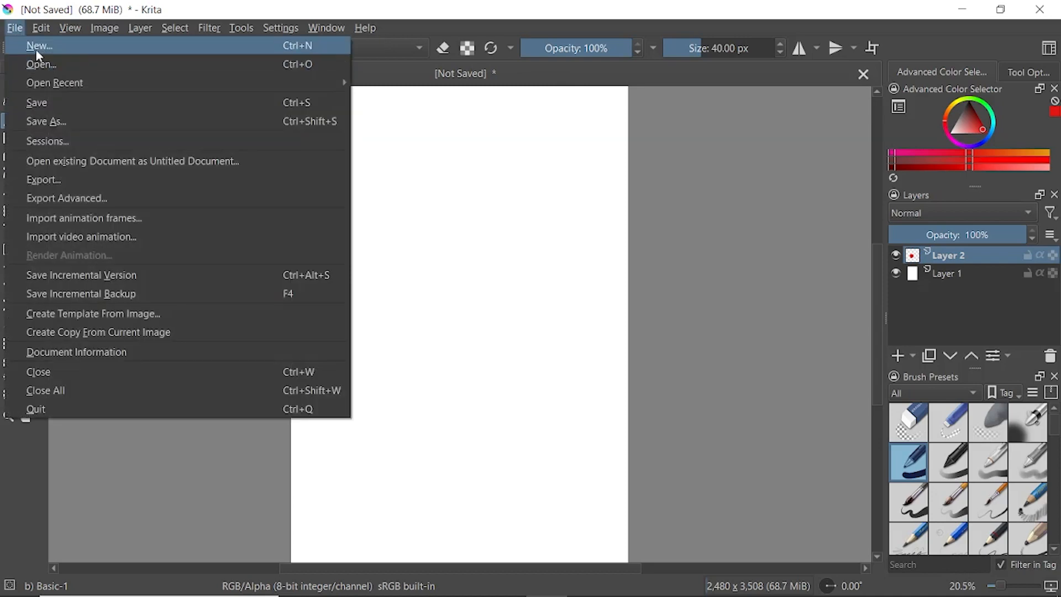
left_click(35, 46)
left_click(699, 503)
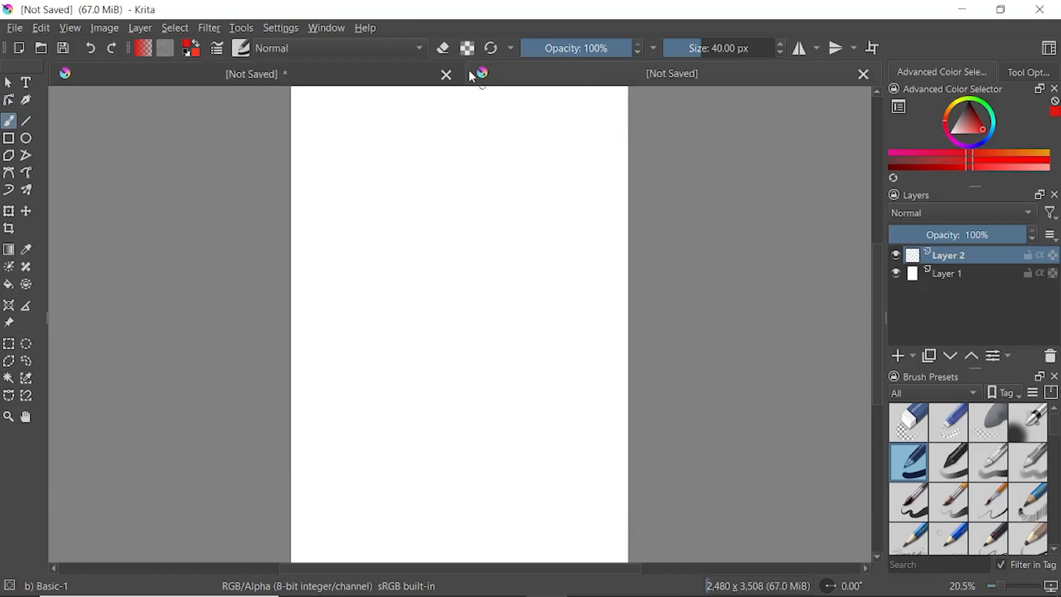
left_click(252, 70)
left_click(564, 80)
left_click(864, 74)
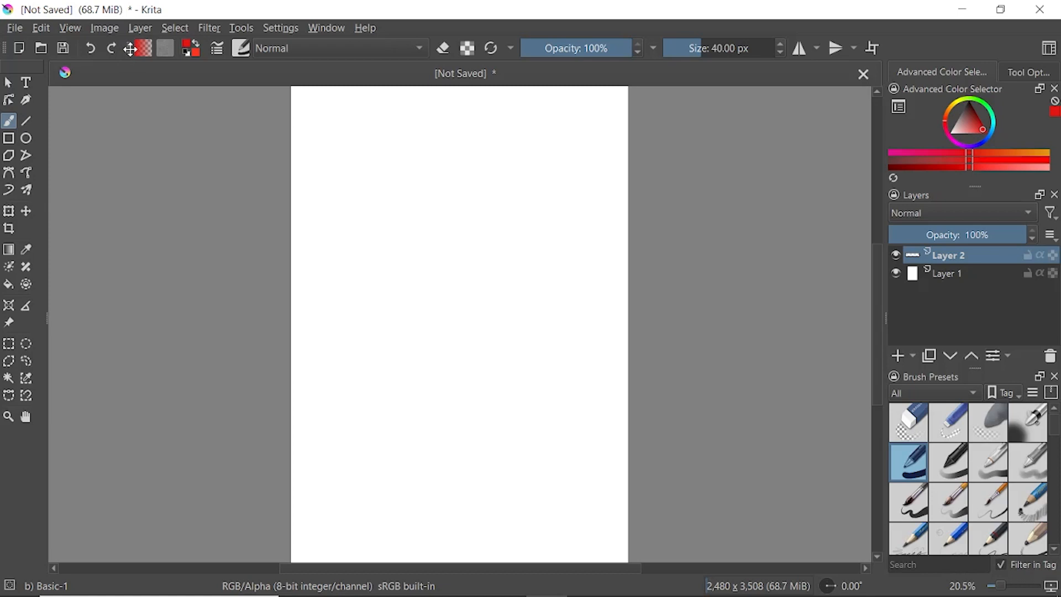
- Move the brush settings toolbar beside the dockers, and return it to its place next to the file toolbar
mouse_move(128, 48)
left_mouse_down()
mouse_move(125, 78)
mouse_move(31, 79)
mouse_move(30, 92)
mouse_move(201, 210)
mouse_move(606, 227)
mouse_move(1007, 210)
mouse_move(1053, 232)
mouse_move(1018, 187)
left_mouse_up()
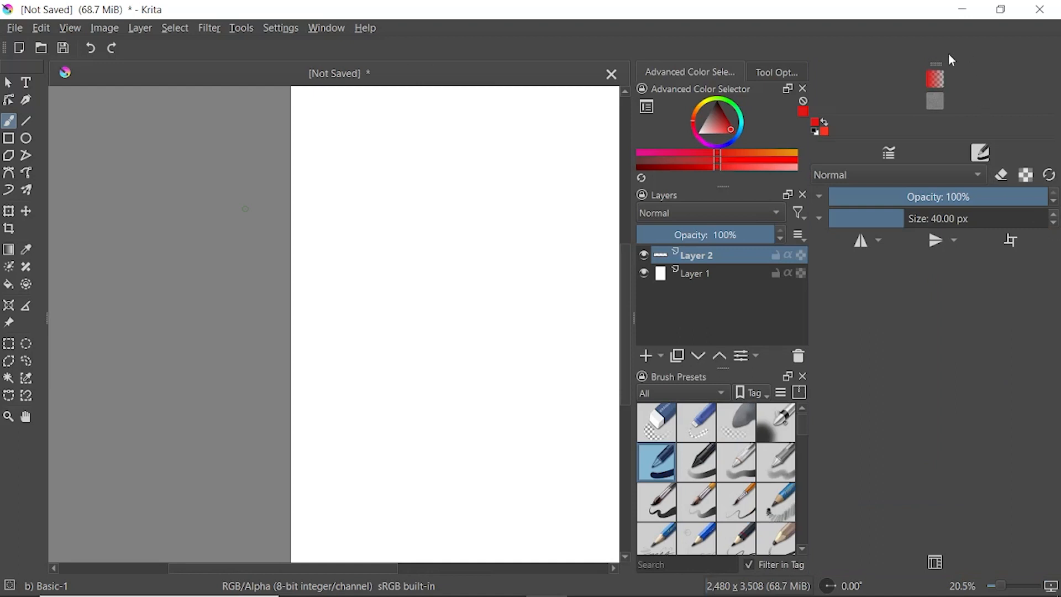
mouse_move(936, 63)
left_mouse_down()
mouse_move(818, 149)
mouse_move(533, 418)
mouse_move(299, 562)
mouse_move(8, 561)
mouse_move(190, 348)
mouse_move(64, 91)
mouse_move(133, 59)
mouse_move(135, 48)
left_mouse_up()
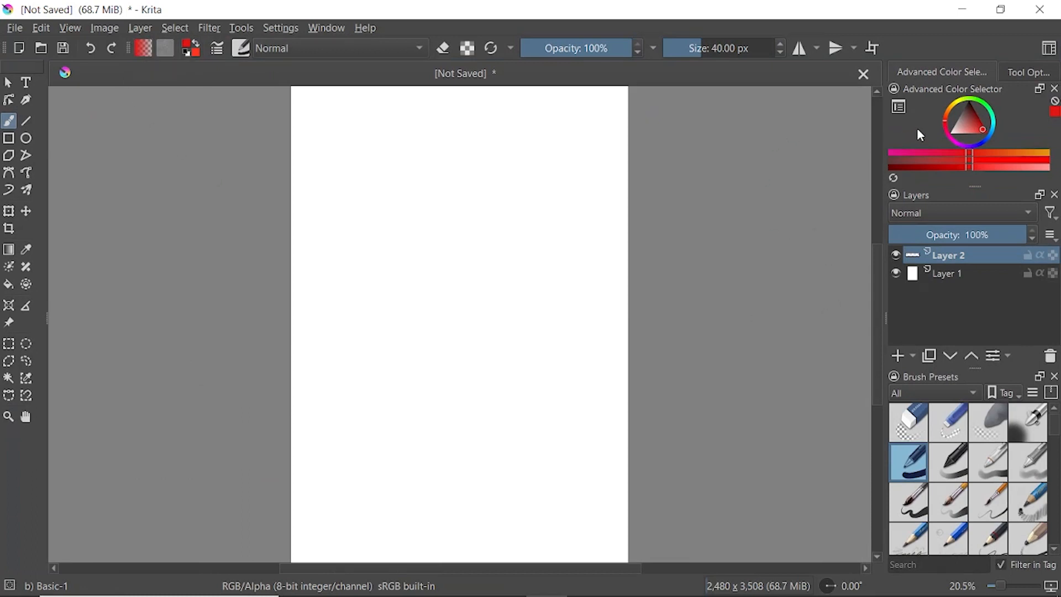
- Detach the Advanced Color Selector from the Tool Options group as a floating docker and resize it
left_click(1035, 73)
left_click(946, 74)
left_click(1022, 70)
left_click(976, 75)
left_click(1040, 89)
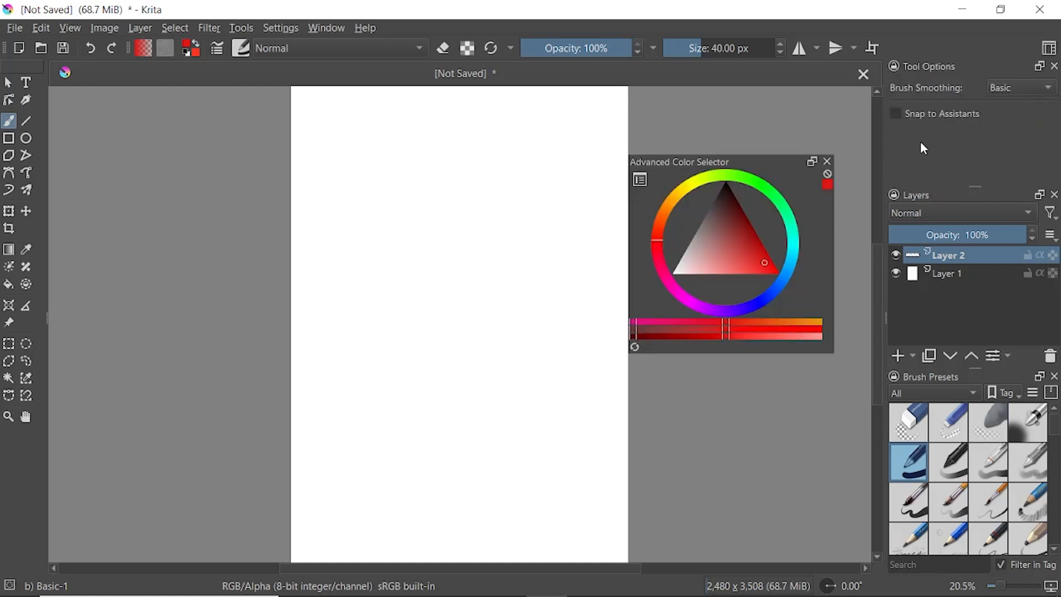
mouse_move(746, 156)
left_mouse_down()
mouse_move(749, 258)
mouse_move(744, 128)
mouse_move(745, 170)
left_mouse_up()
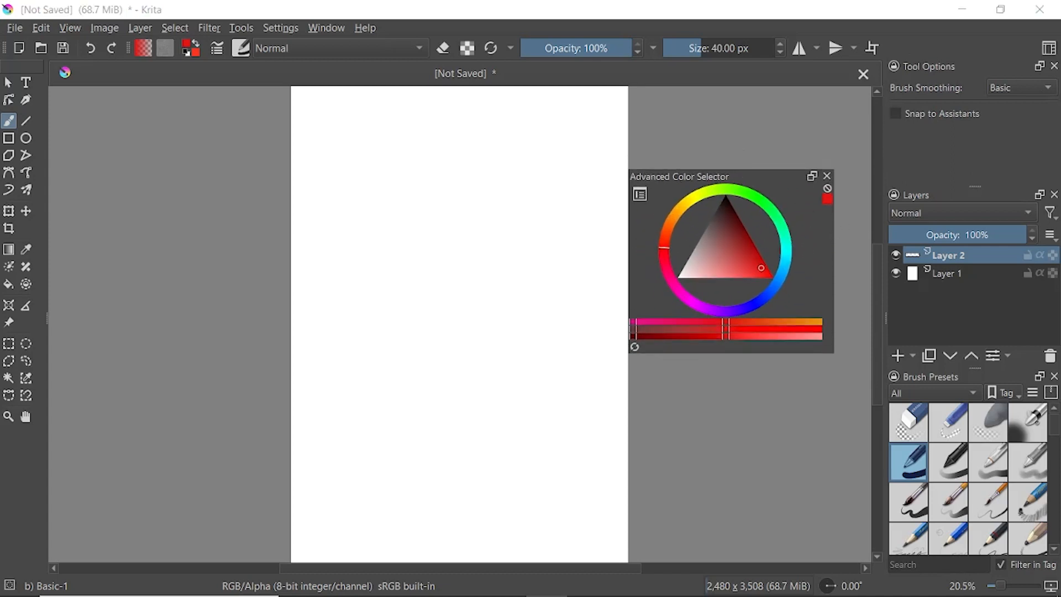
mouse_move(834, 231)
left_mouse_down()
mouse_move(763, 231)
mouse_move(843, 230)
mouse_move(739, 230)
mouse_move(838, 231)
left_mouse_up()
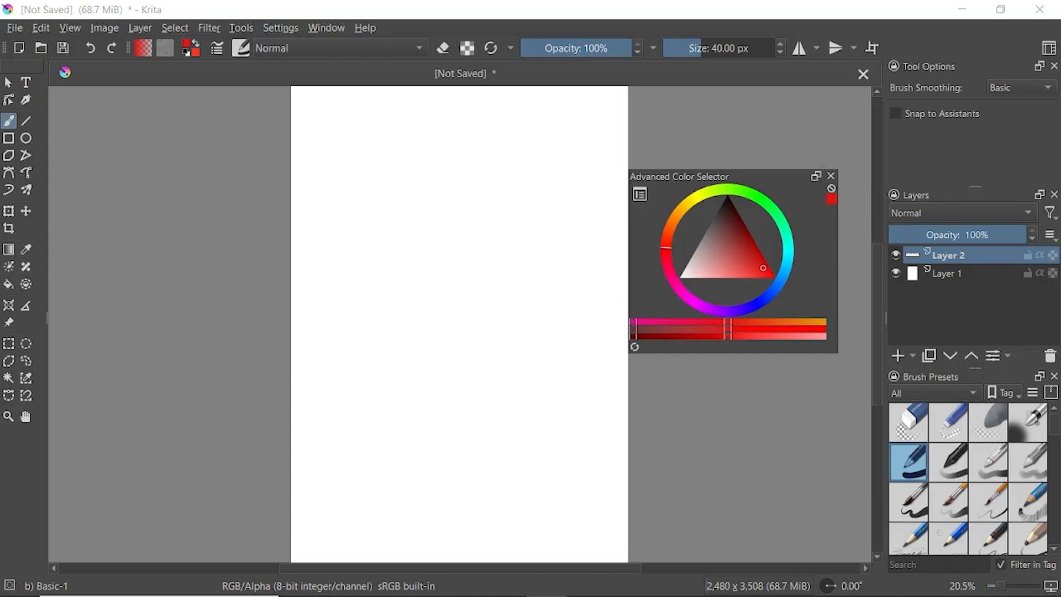
- Close the floating Advanced Color Selector and show it again from the list of dockers
left_click(832, 178)
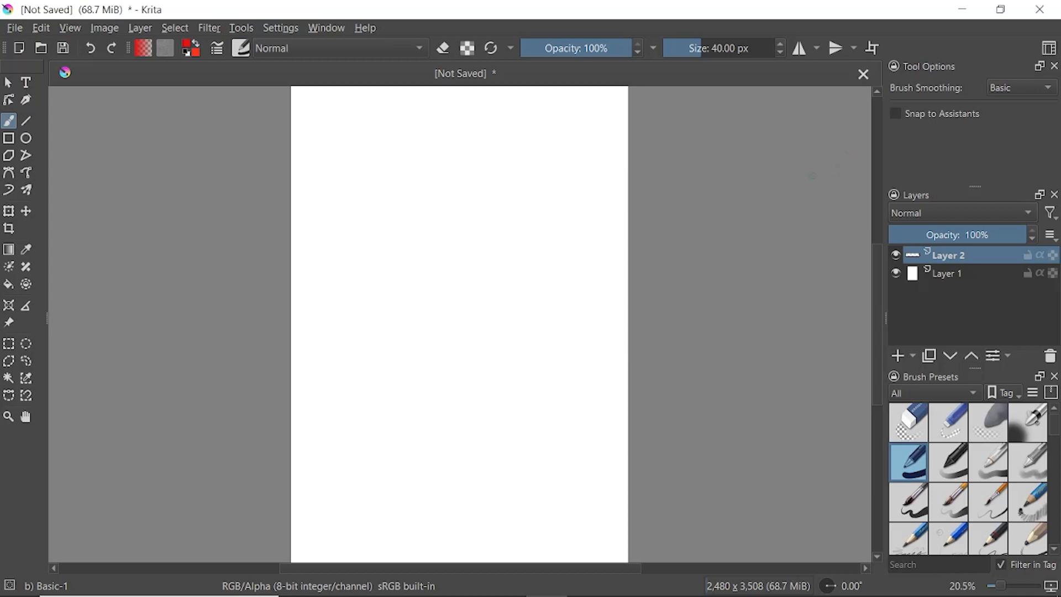
left_click(281, 29)
mouse_move(297, 161)
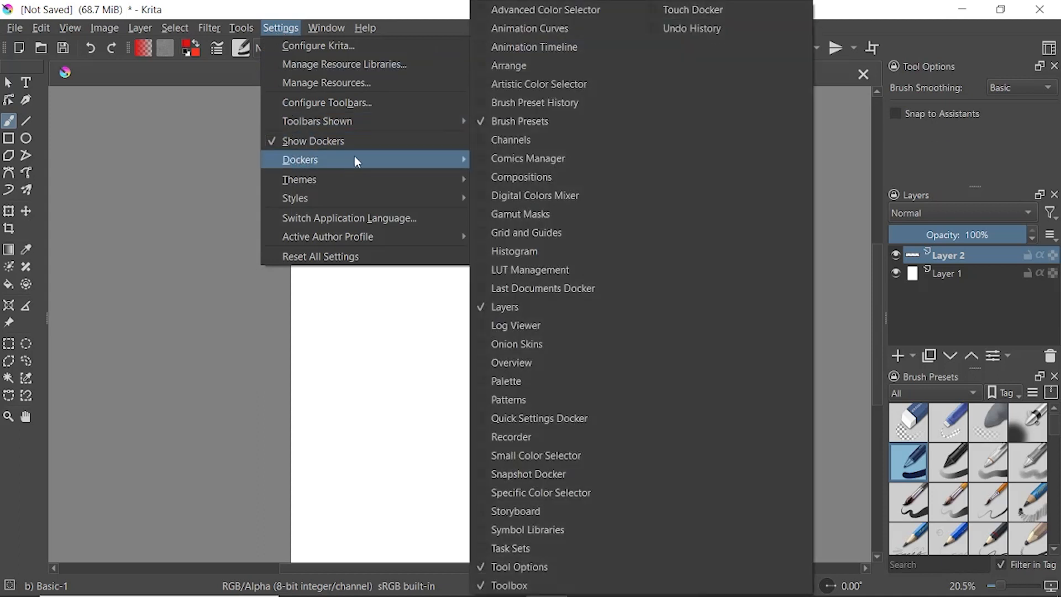
left_click(517, 12)
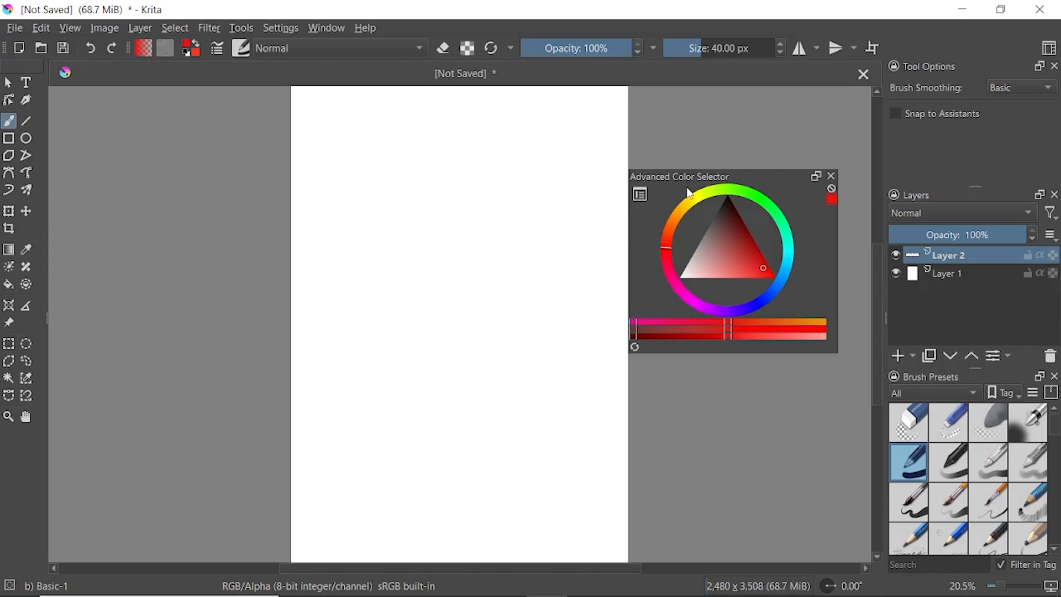
- Try docking the Advanced Color Selector under the toolbox, and dock it instead in a shared tab group with Tool Options
left_click_drag(734, 178, 9, 470)
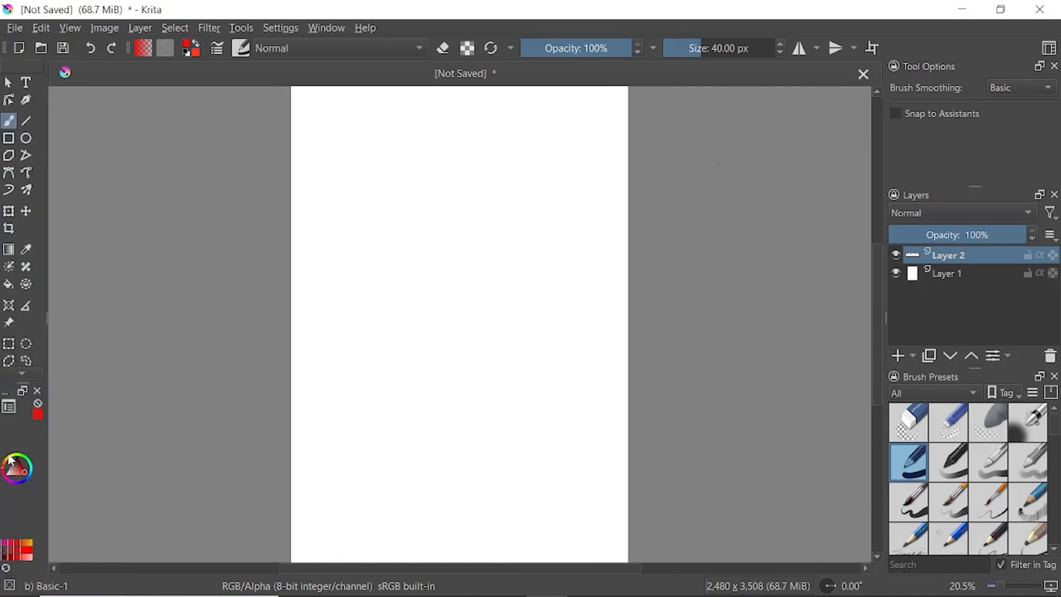
left_click(23, 390)
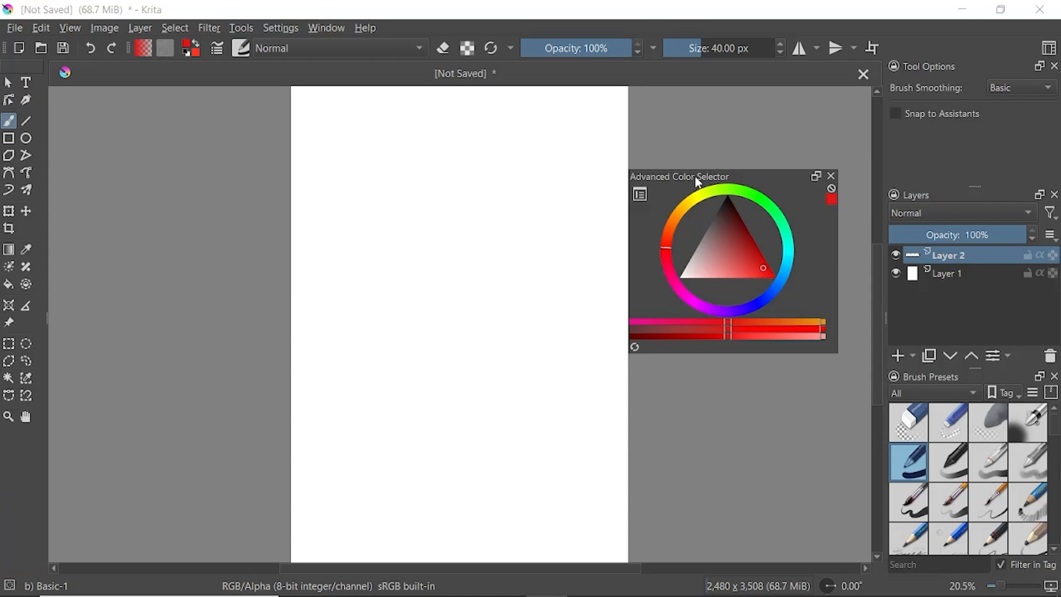
left_click_drag(698, 180, 940, 145)
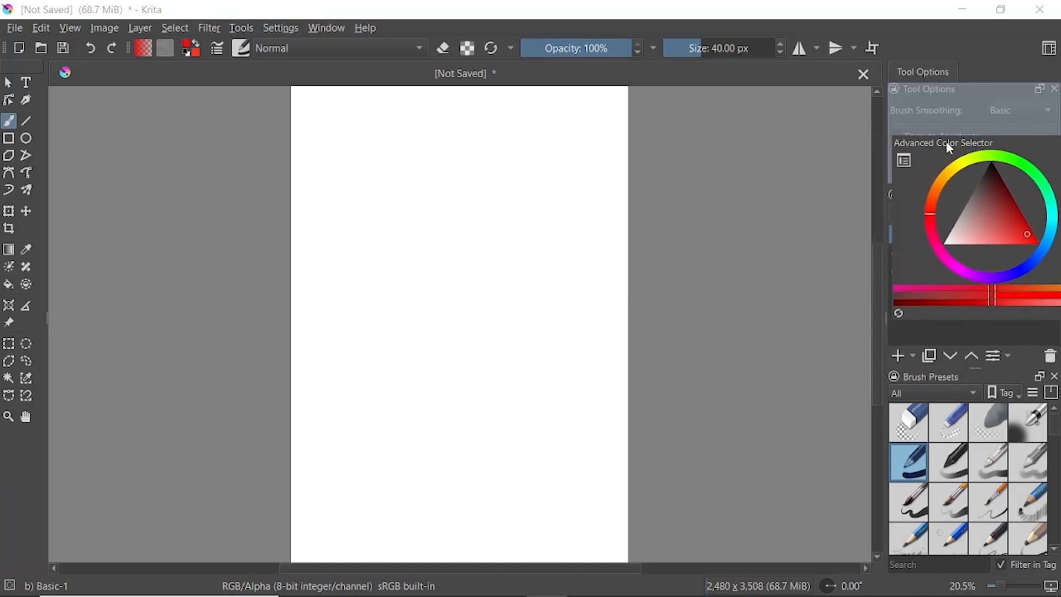
left_click(1034, 73)
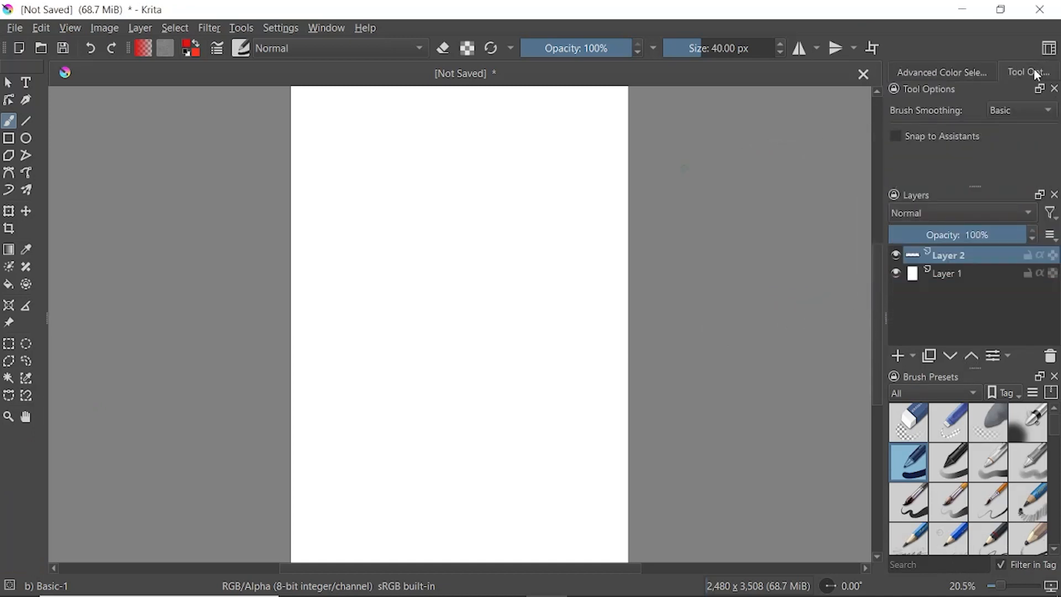
left_click(932, 73)
left_click(1028, 73)
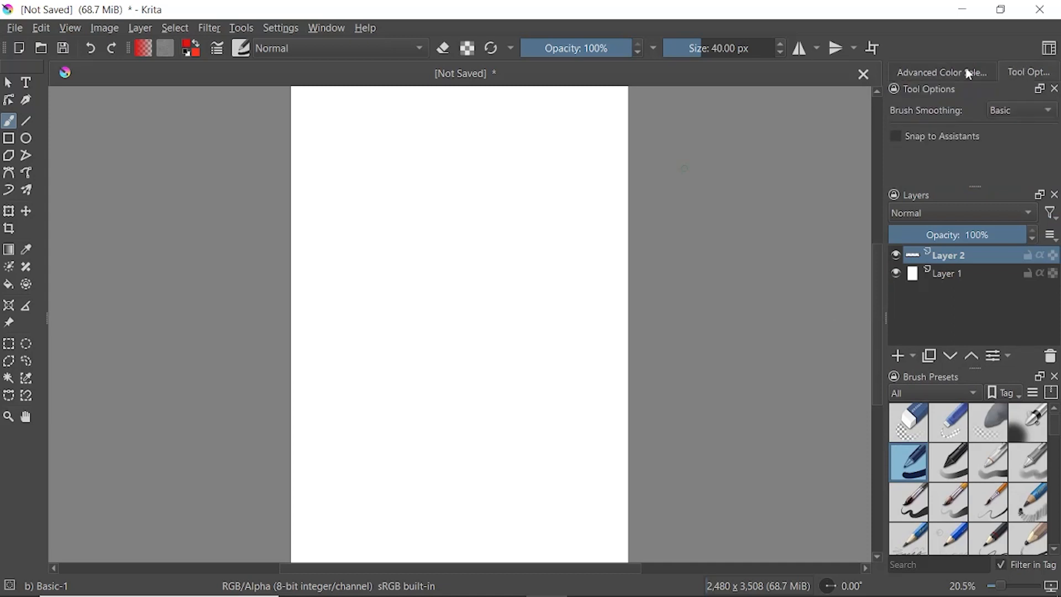
left_click(938, 72)
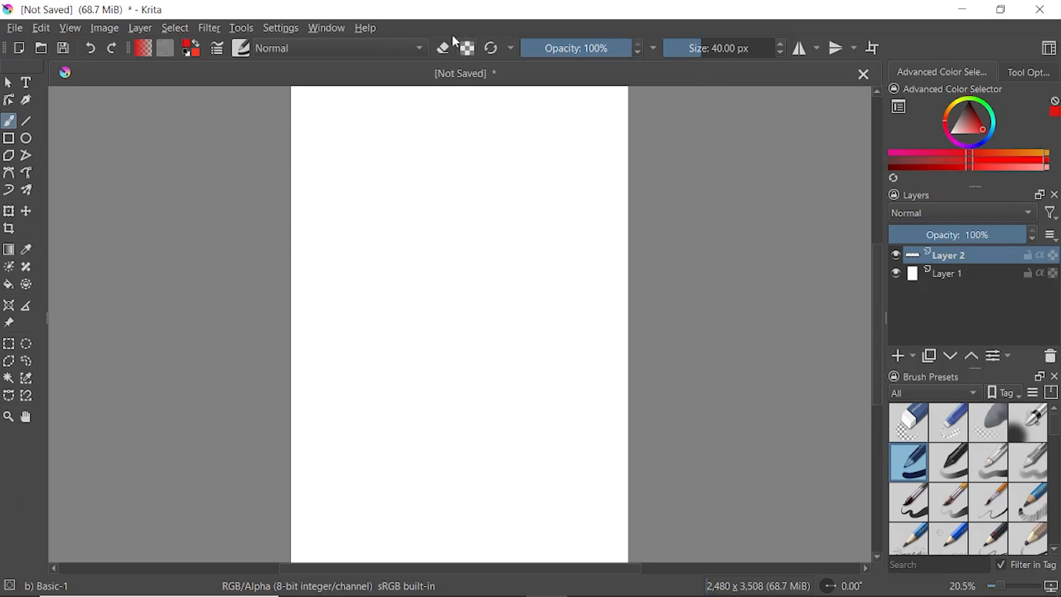
- Review the list of dockers that can be shown or hidden
left_click(281, 28)
mouse_move(377, 163)
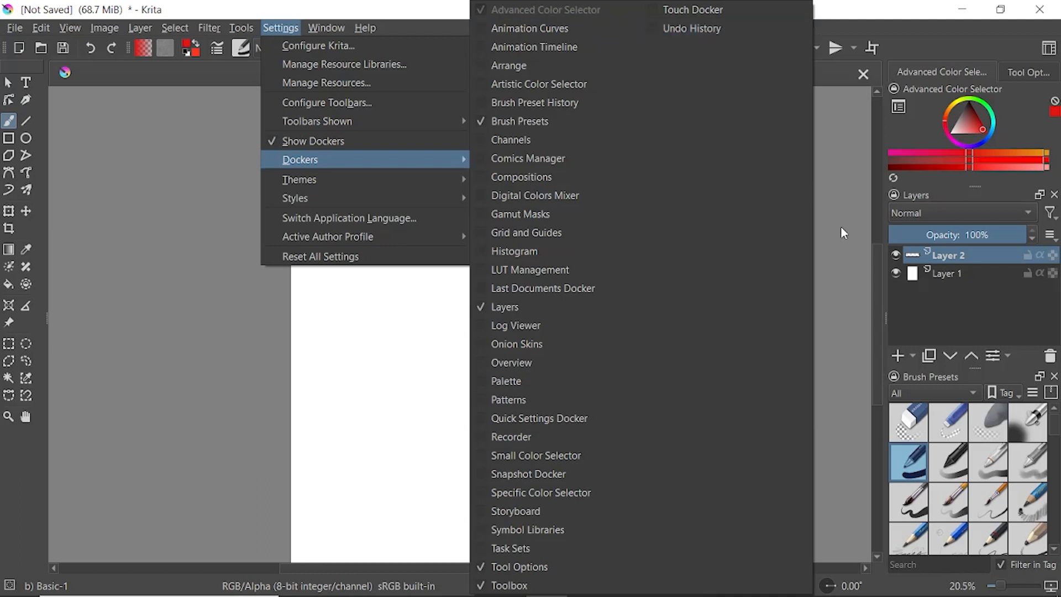
key("Escape")
key("Escape")
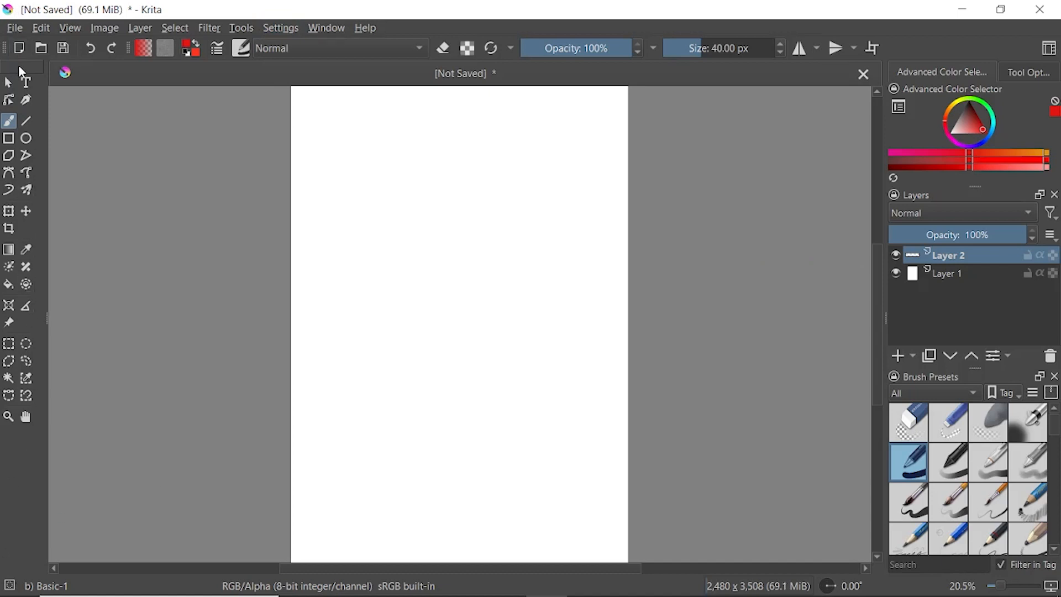
- Dock the toolbox beside the Layers docker and below the canvas, and return it to its original place
mouse_move(21, 68)
left_mouse_down()
mouse_move(216, 173)
mouse_move(207, 171)
mouse_move(937, 194)
mouse_move(1050, 221)
left_mouse_up()
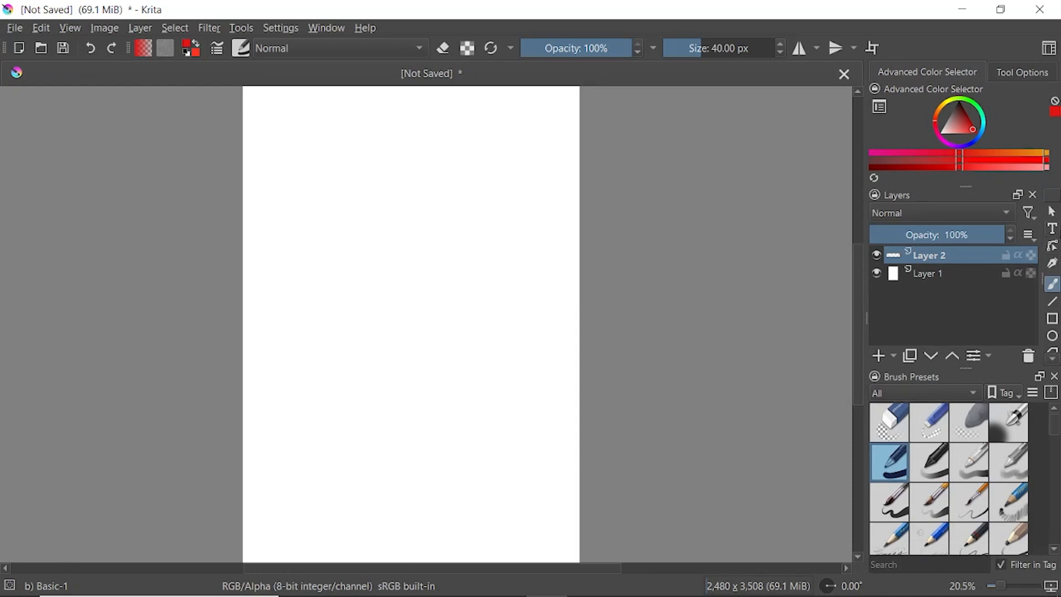
left_click_drag(1057, 202, 642, 500)
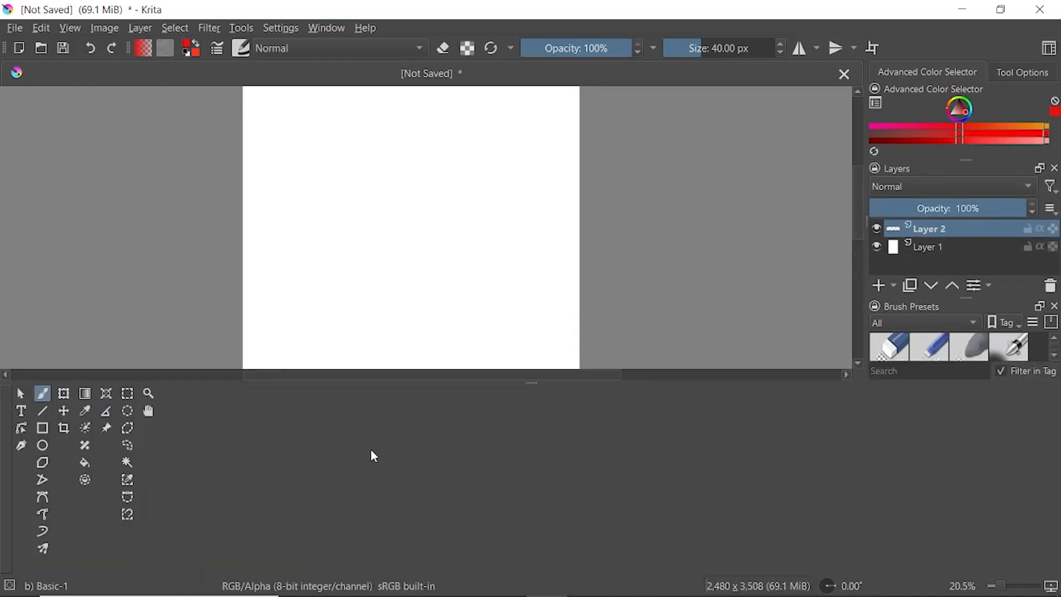
left_click_drag(529, 383, 504, 498)
left_click_drag(5, 524, 5, 249)
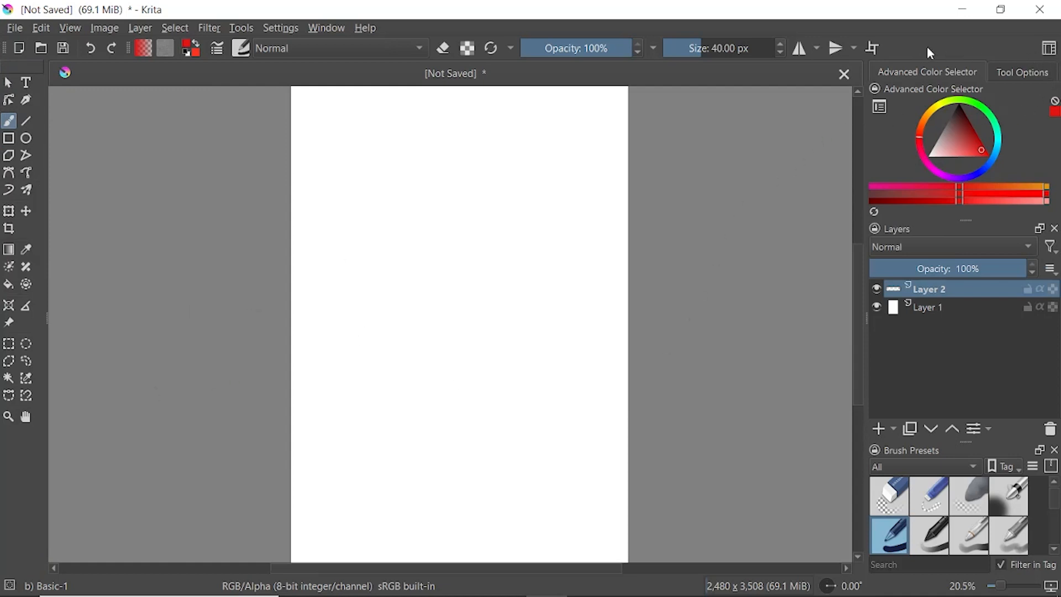
- Apply the Animation workspace layout, and restore the Default workspace
left_click(1050, 49)
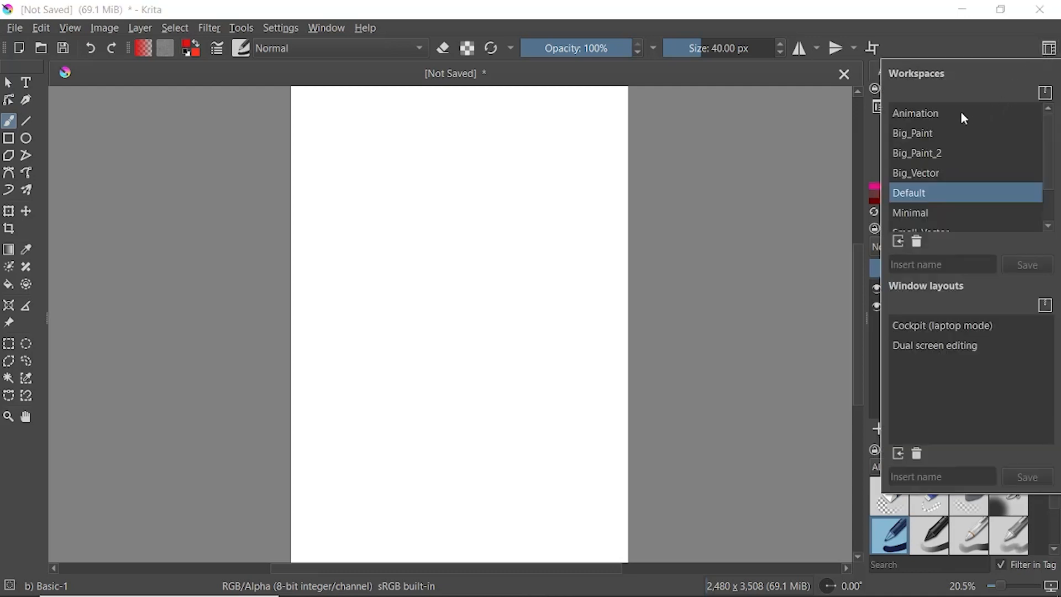
scroll(965, 118, "down", 1)
scroll(942, 213, "up", 1)
left_click(912, 115)
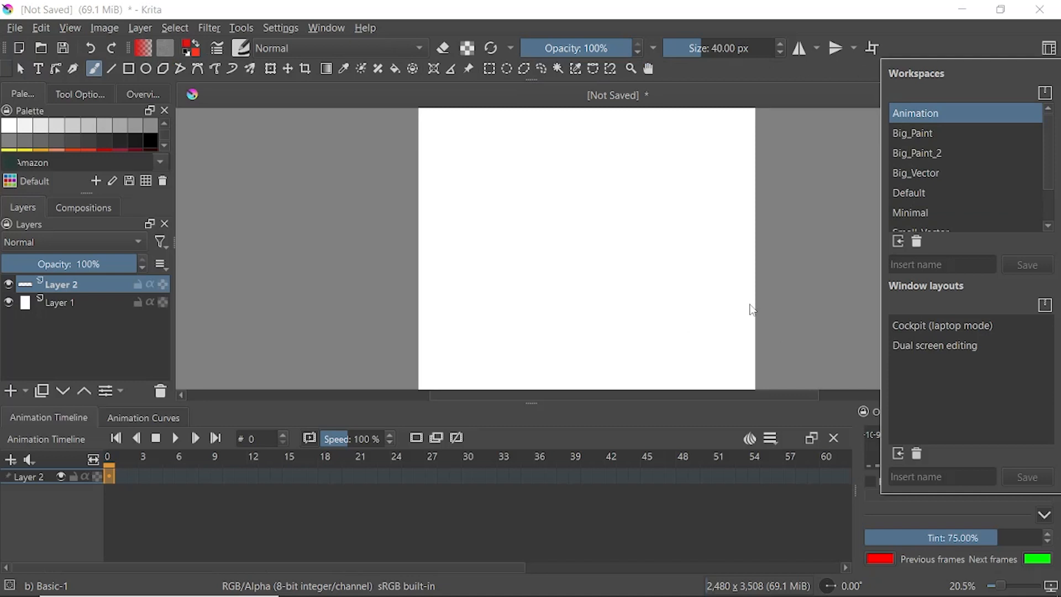
left_click(827, 260)
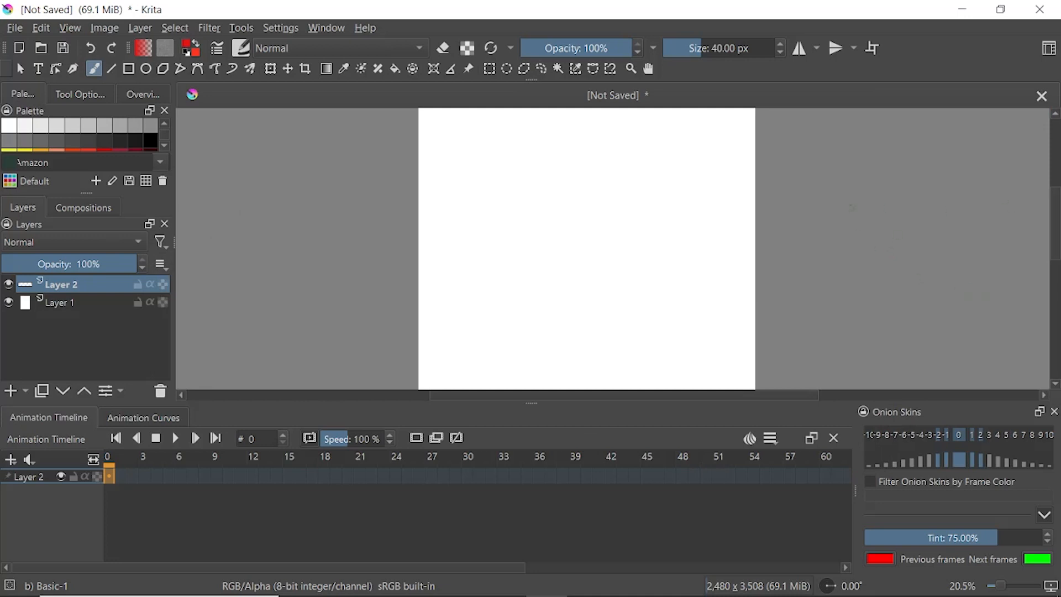
left_click(1048, 50)
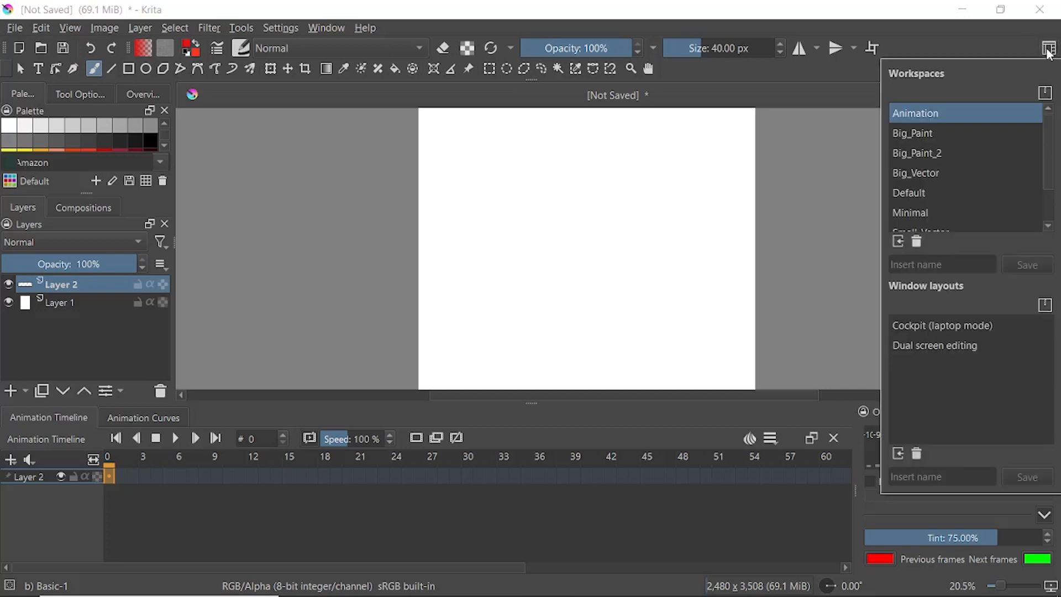
left_click(917, 193)
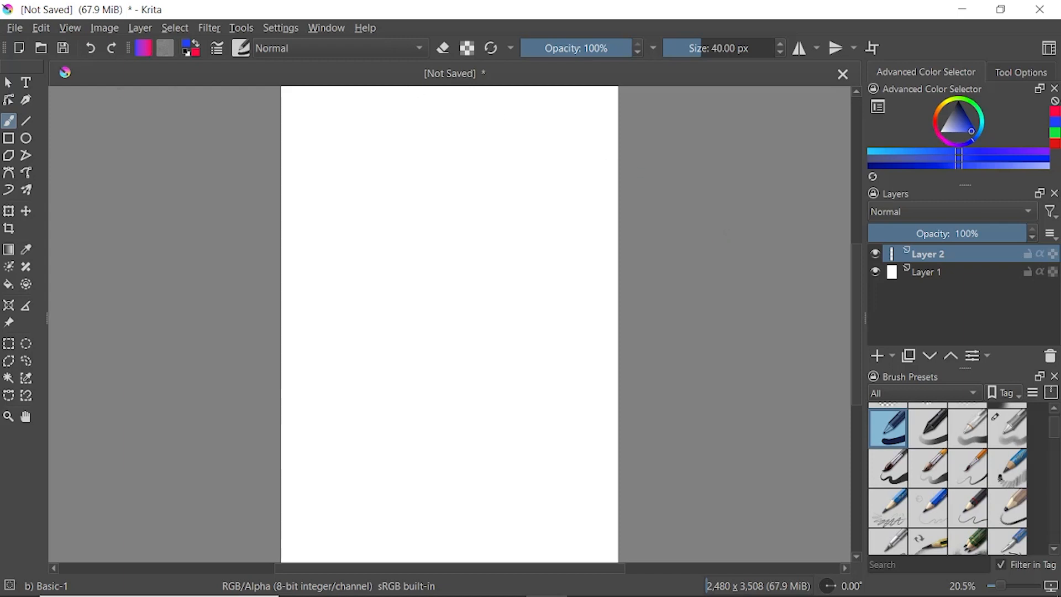
- Browse the available gradient presets and close the gradient chooser without picking one
left_click(22, 49)
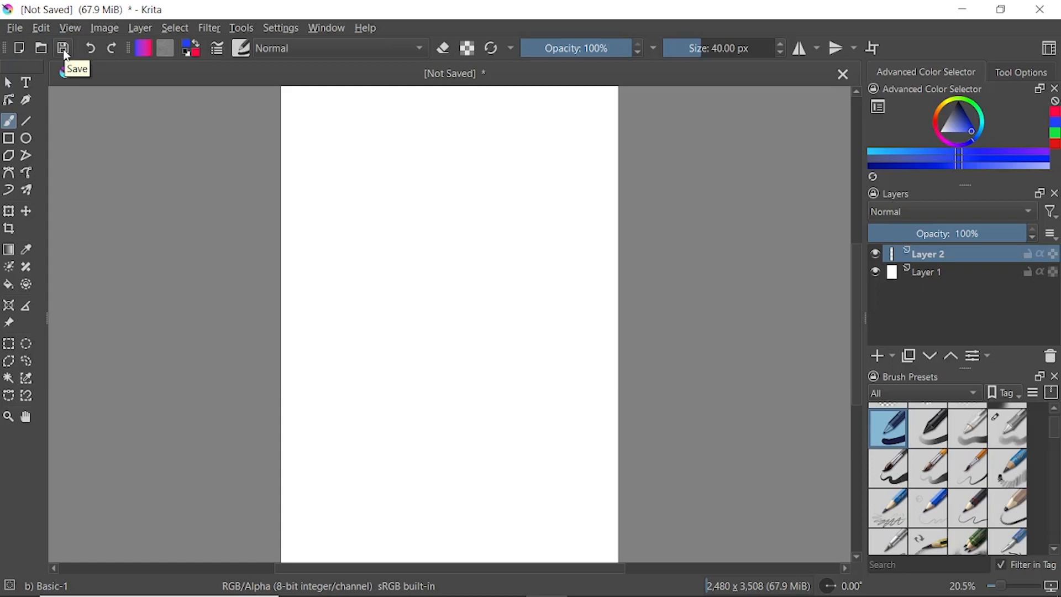
left_click(145, 48)
mouse_move(313, 220)
left_mouse_down()
mouse_move(317, 138)
mouse_move(316, 235)
left_mouse_up()
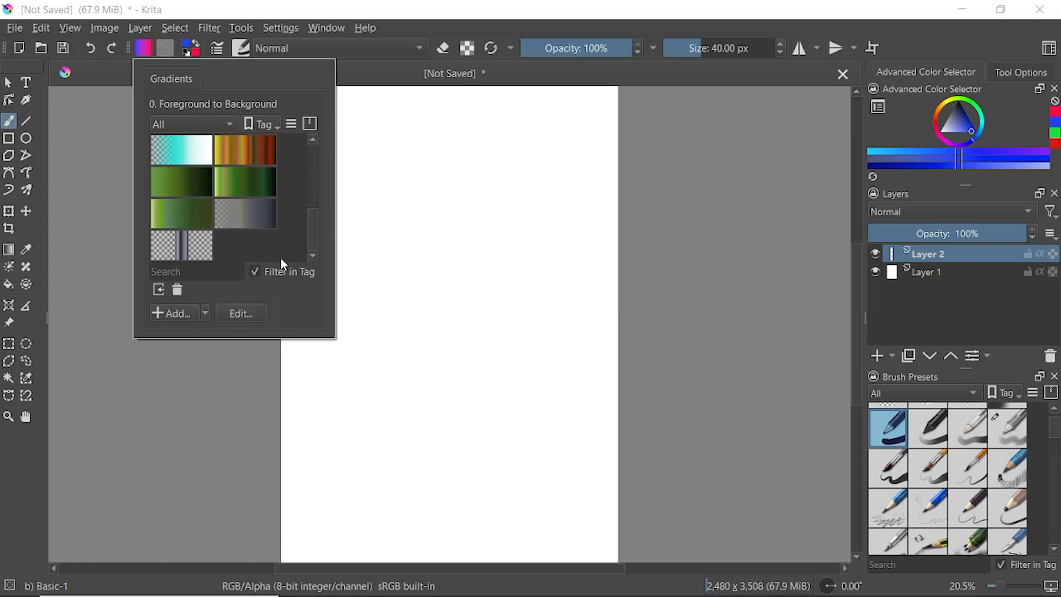
left_click(412, 29)
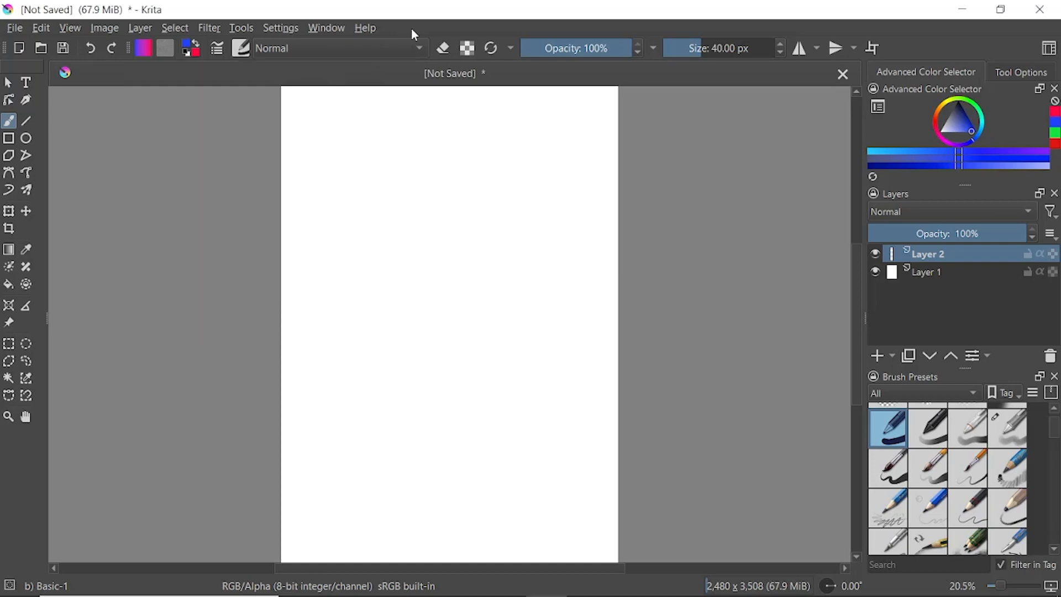
- Browse the available pattern presets and the custom pattern options, and close the pattern chooser without picking one
left_click(166, 49)
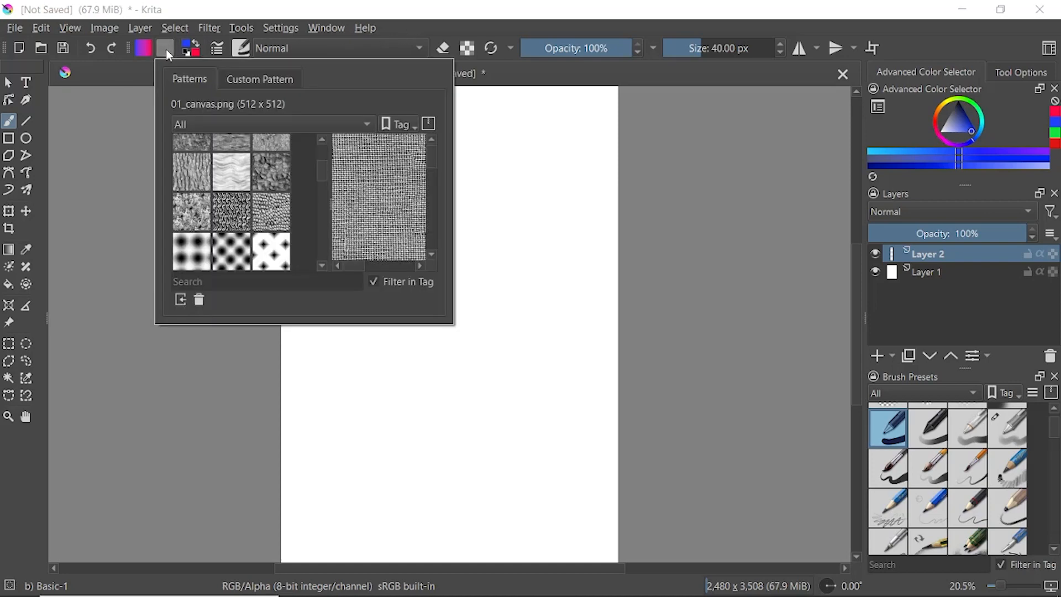
mouse_move(316, 180)
left_mouse_down()
mouse_move(323, 148)
mouse_move(325, 254)
mouse_move(328, 187)
mouse_move(310, 136)
left_mouse_up()
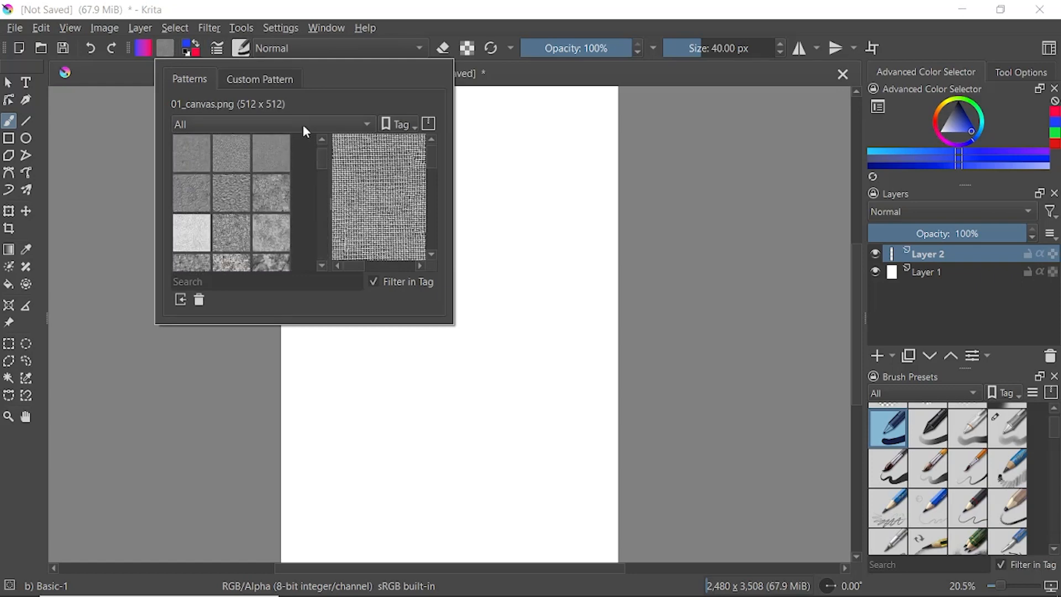
left_click(255, 79)
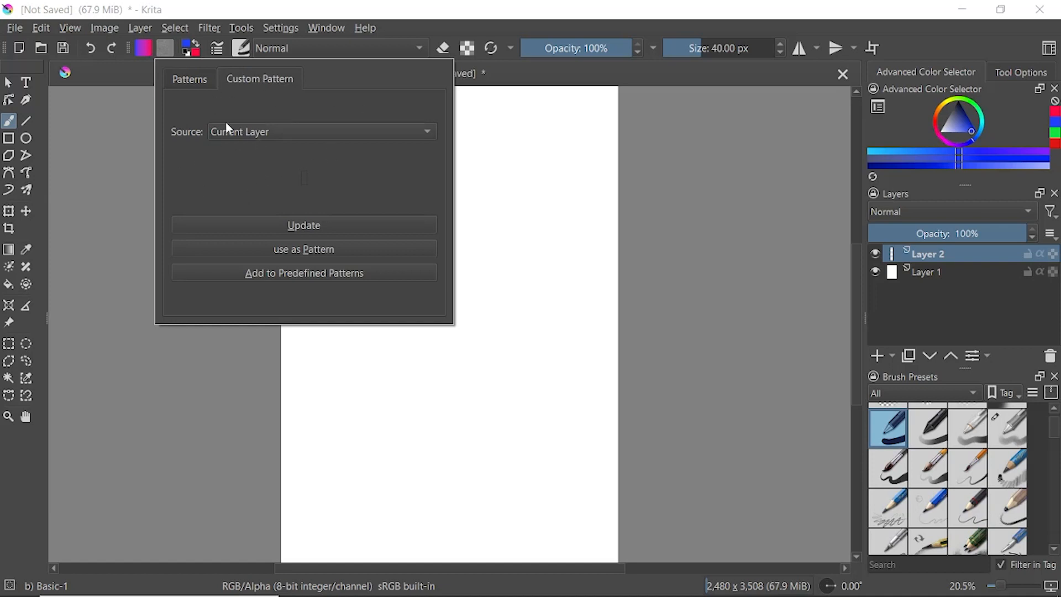
left_click(435, 31)
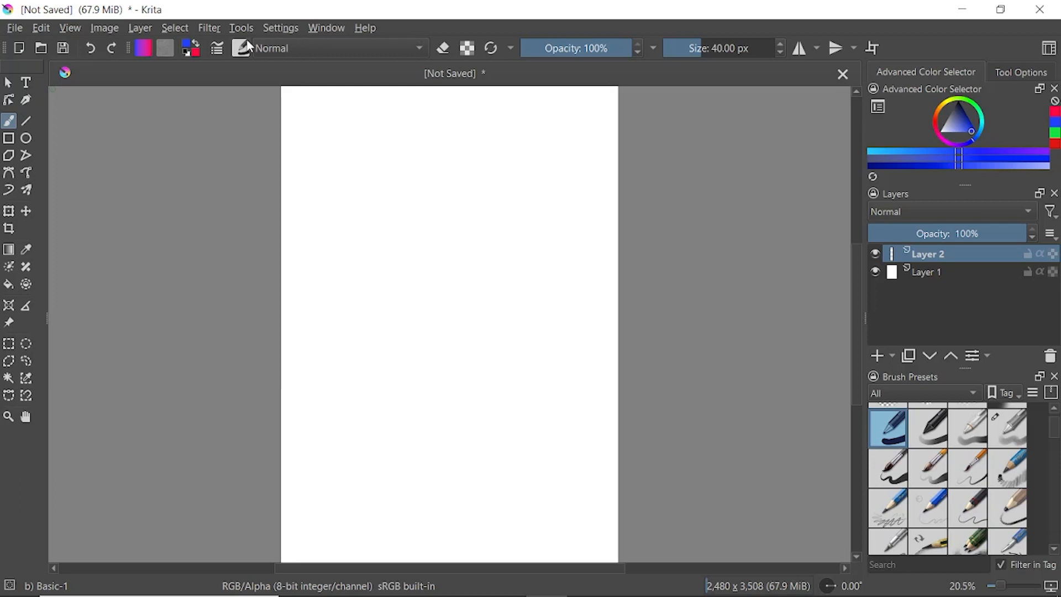
- Set the foreground color to the blue #2023f4
left_click(189, 48)
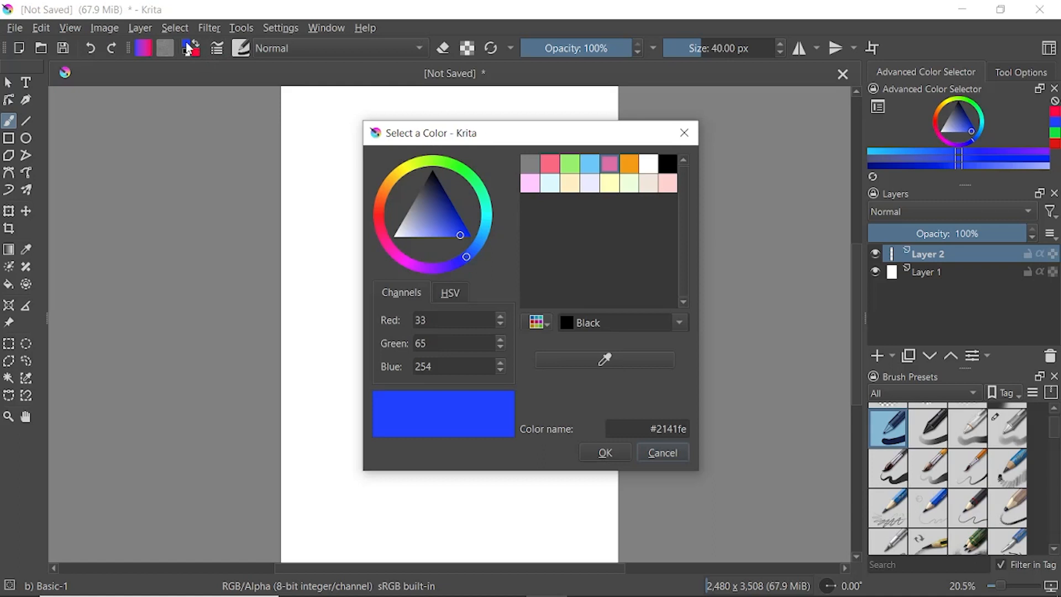
mouse_move(475, 243)
left_mouse_down()
mouse_move(478, 189)
mouse_move(392, 181)
mouse_move(389, 197)
mouse_move(434, 209)
mouse_move(411, 230)
mouse_move(432, 197)
mouse_move(459, 234)
mouse_move(460, 261)
left_mouse_up()
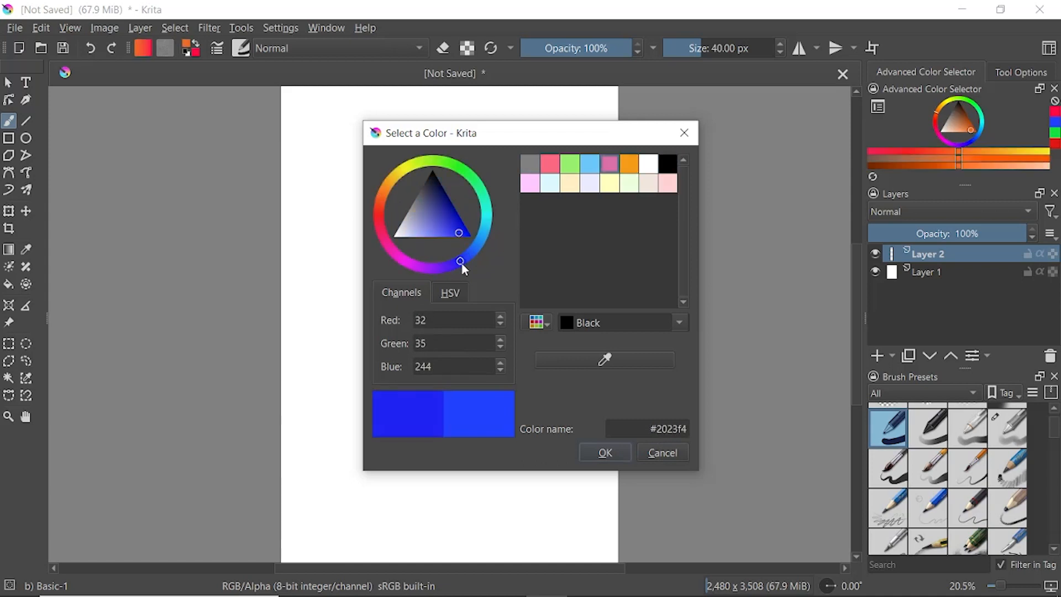
left_click(605, 452)
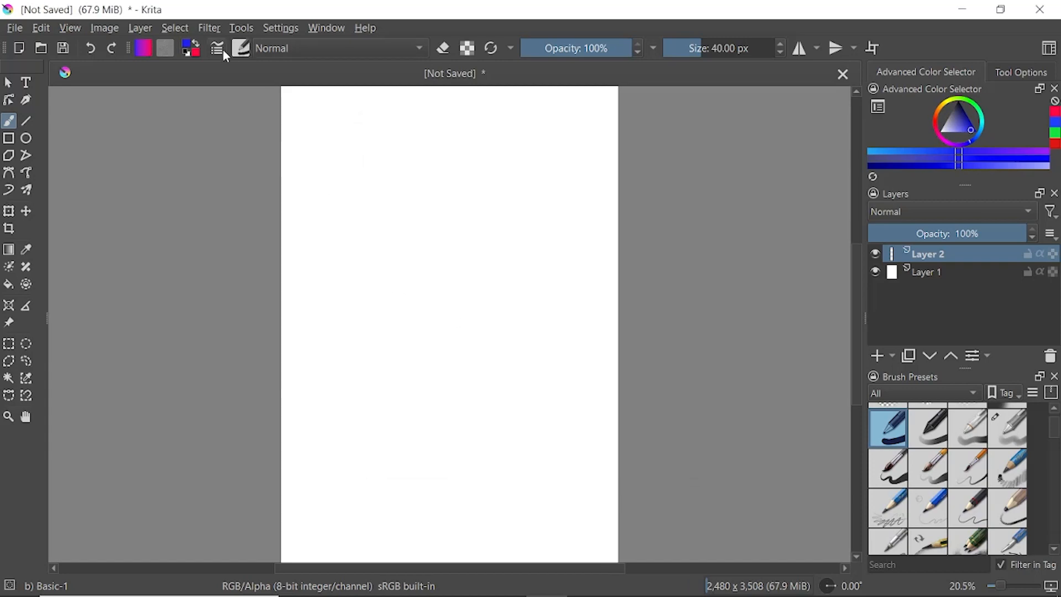
- Inspect the background color without changing it, and swap the foreground and background colors until blue is the foreground again
left_click(196, 52)
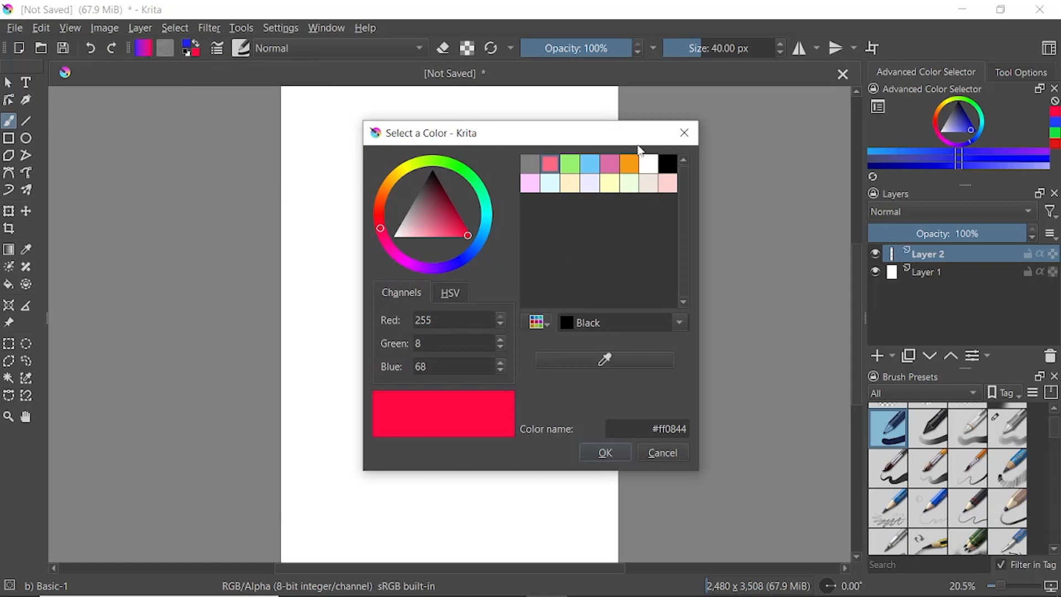
left_click(684, 132)
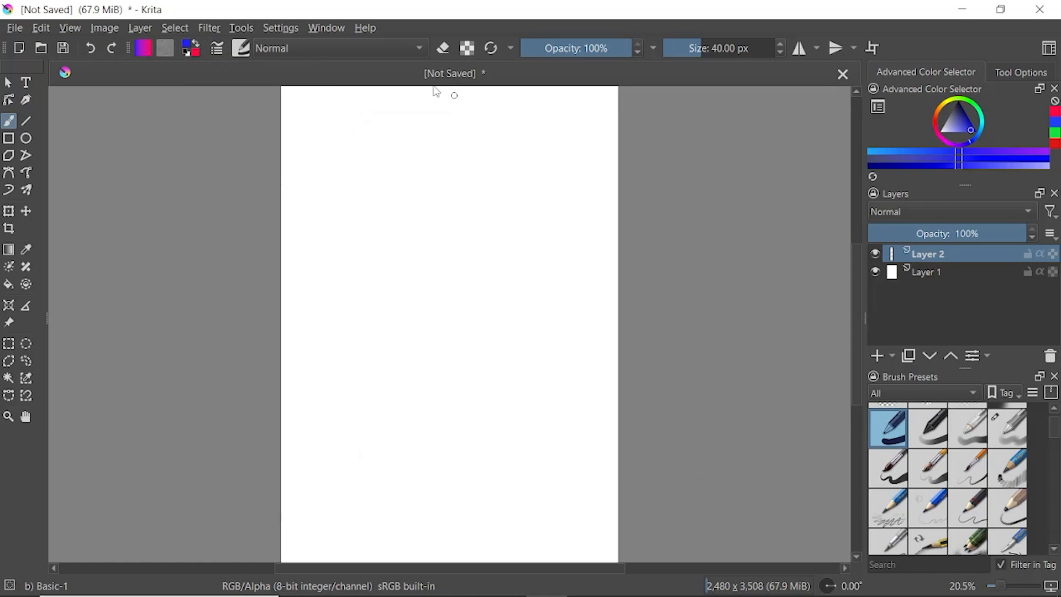
left_click(198, 47)
left_click(197, 44)
left_click(197, 44)
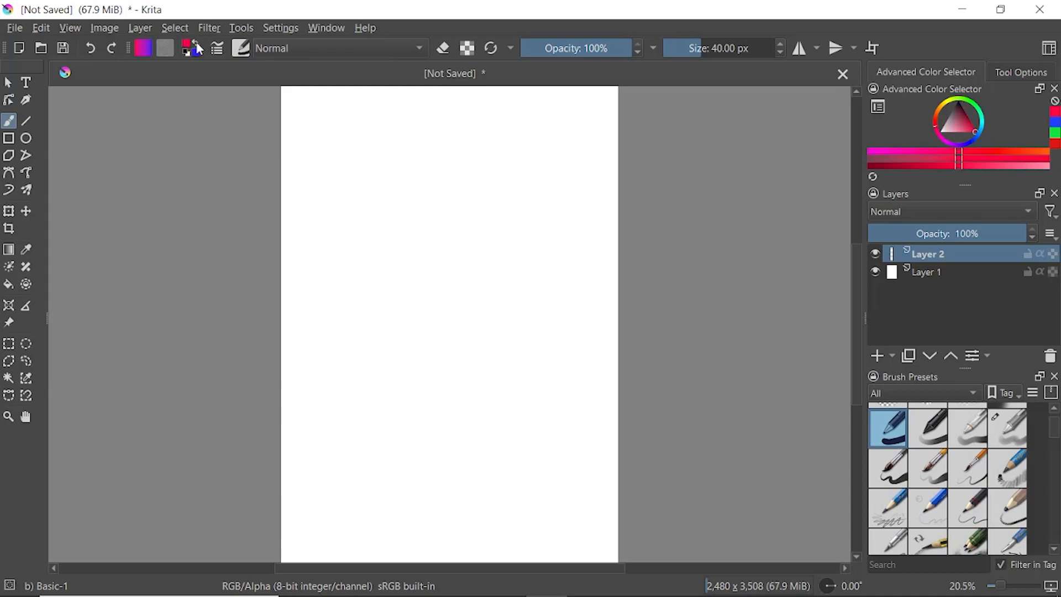
left_click(199, 48)
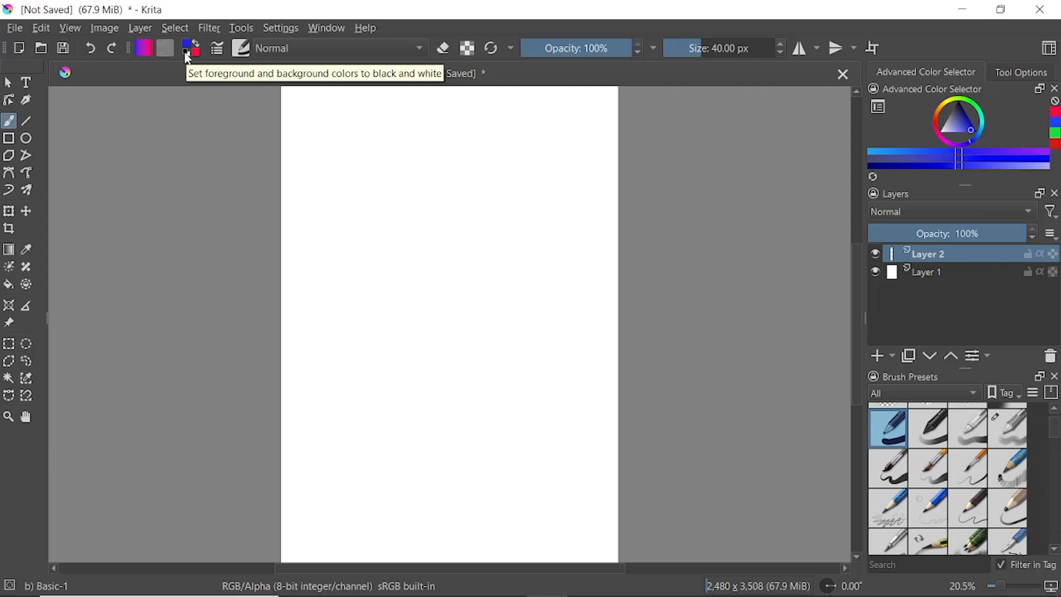
- Review the Basic-1 brush's blending mode, size and spacing settings and the Basic-4 Flow Opacity settings, and close the brush editor
left_click(218, 53)
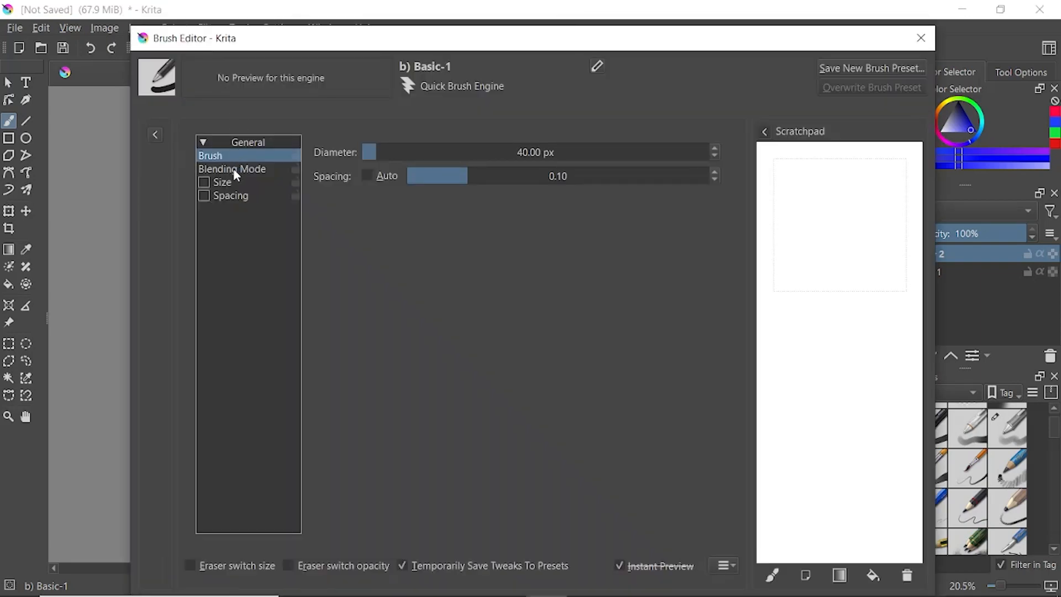
left_click(233, 169)
left_click(234, 186)
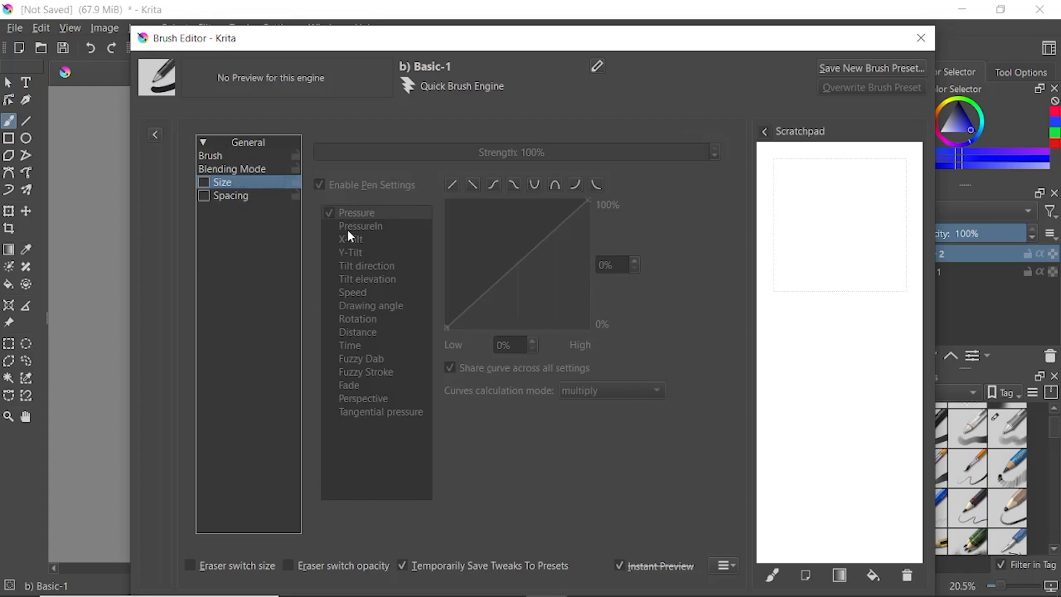
left_click(232, 197)
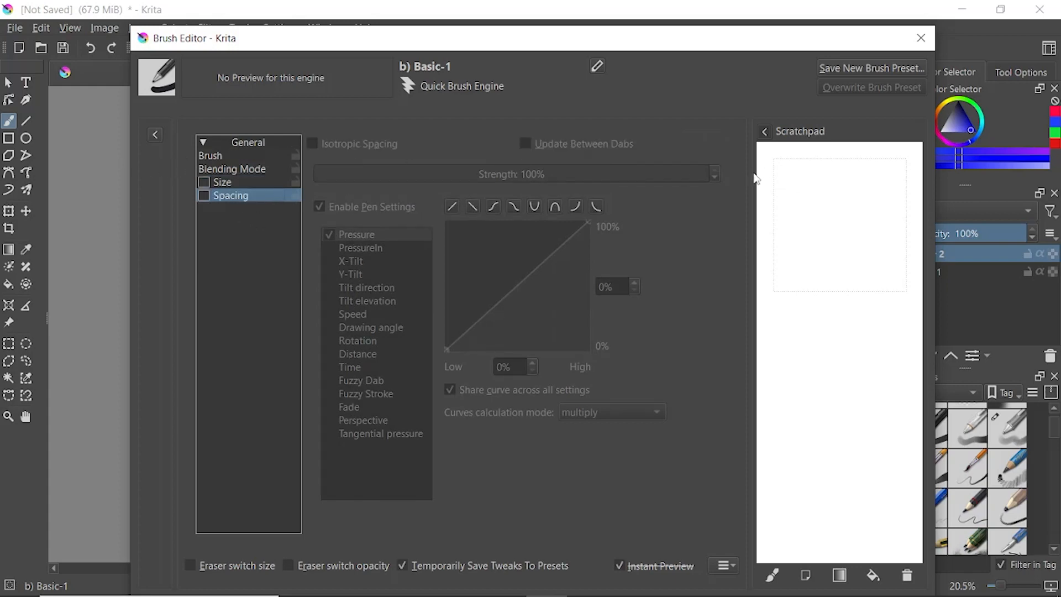
left_click(1011, 429)
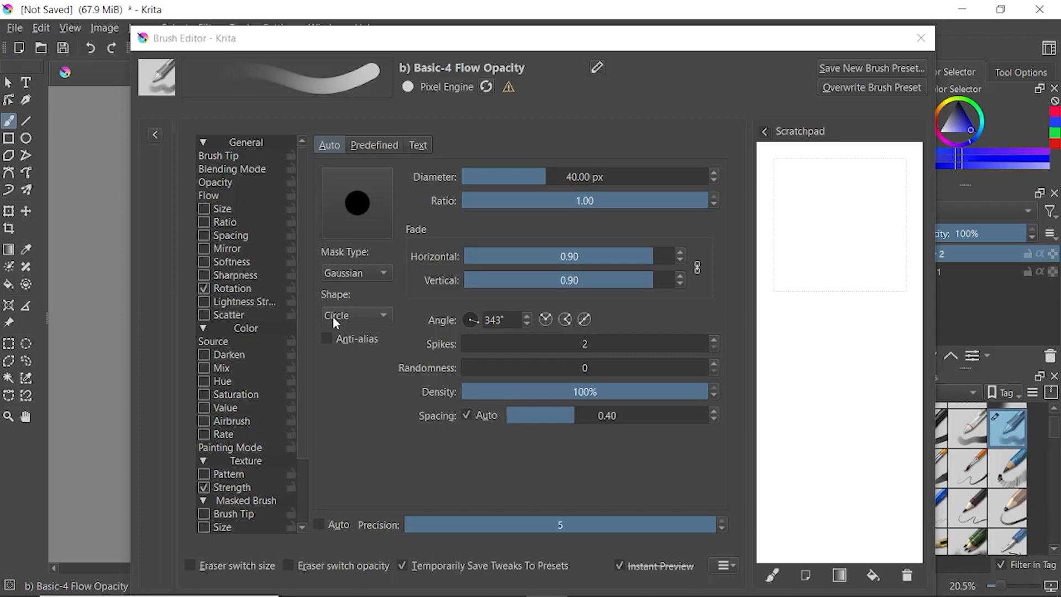
left_click(922, 39)
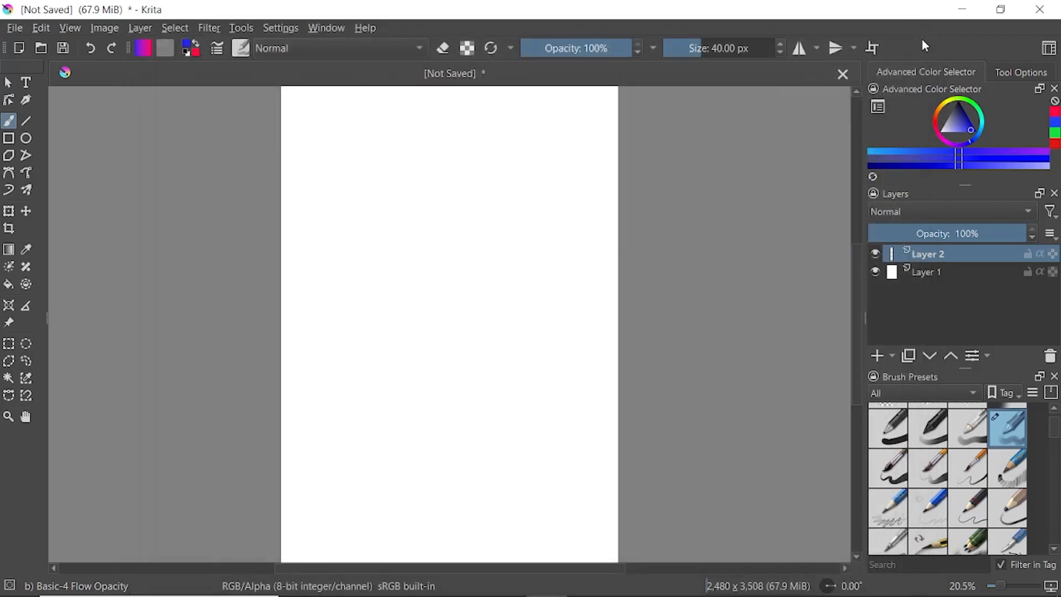
- Paint three vertical blue strokes on Layer 2 with the Basic-1 brush at a size of 312.46 px
left_click(882, 425)
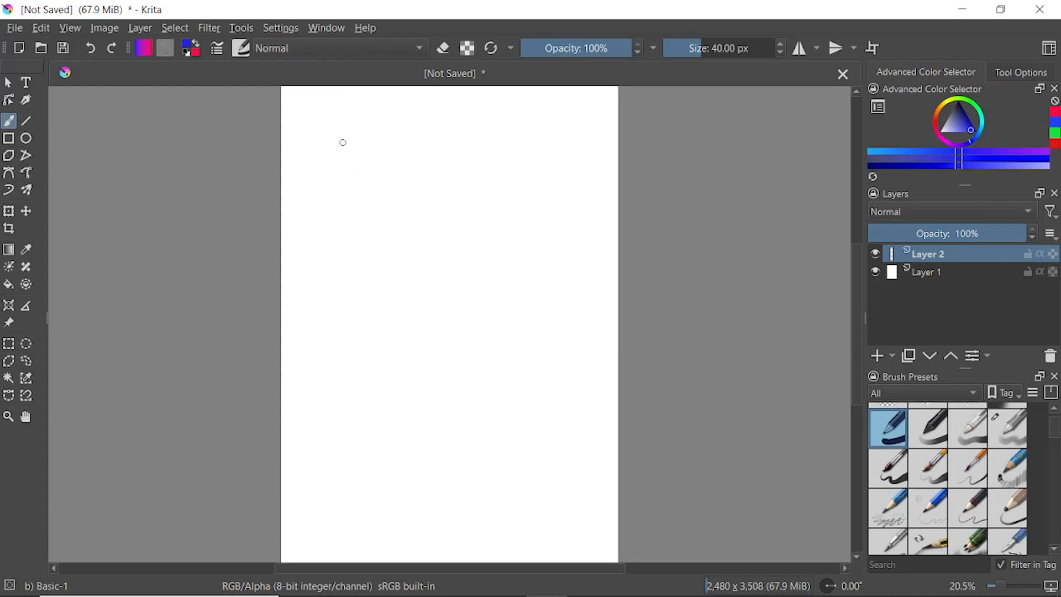
mouse_move(710, 48)
left_mouse_down()
mouse_move(741, 49)
mouse_move(726, 48)
left_mouse_up()
left_click_drag(352, 155, 356, 381)
left_click_drag(427, 150, 434, 379)
left_click_drag(509, 145, 513, 369)
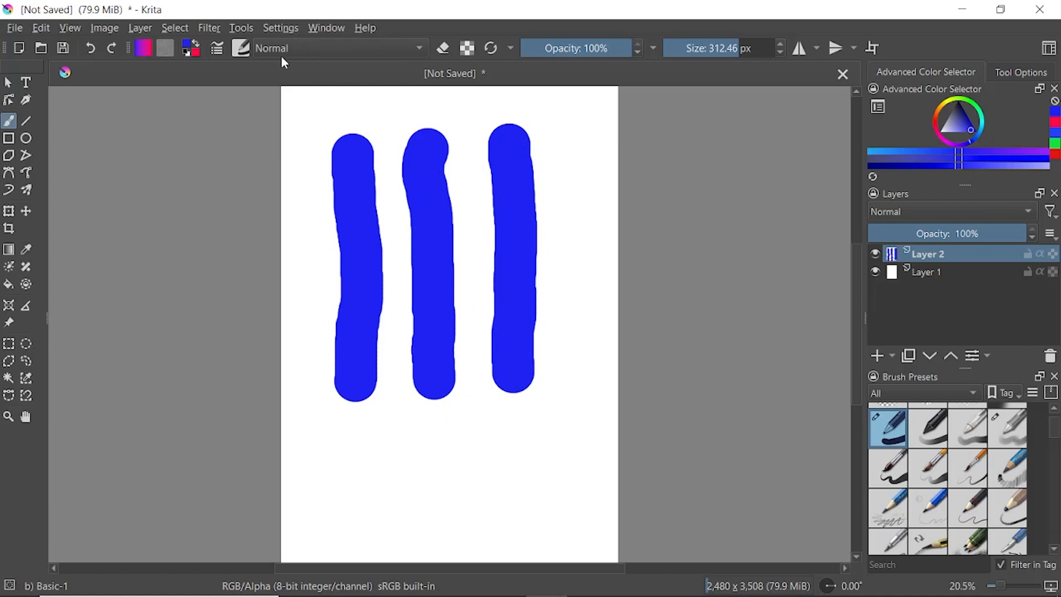
- Swap to the red color and paint two horizontal strokes across the blue ones, the upper in Normal and the lower in Addition mode
left_click(197, 44)
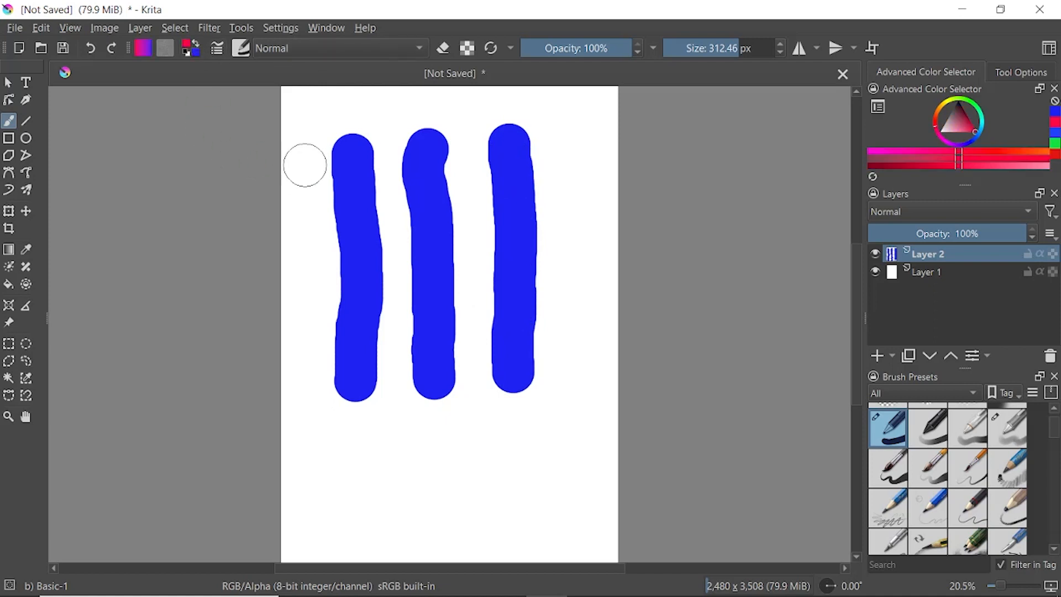
left_click_drag(308, 147, 572, 152)
left_click(371, 49)
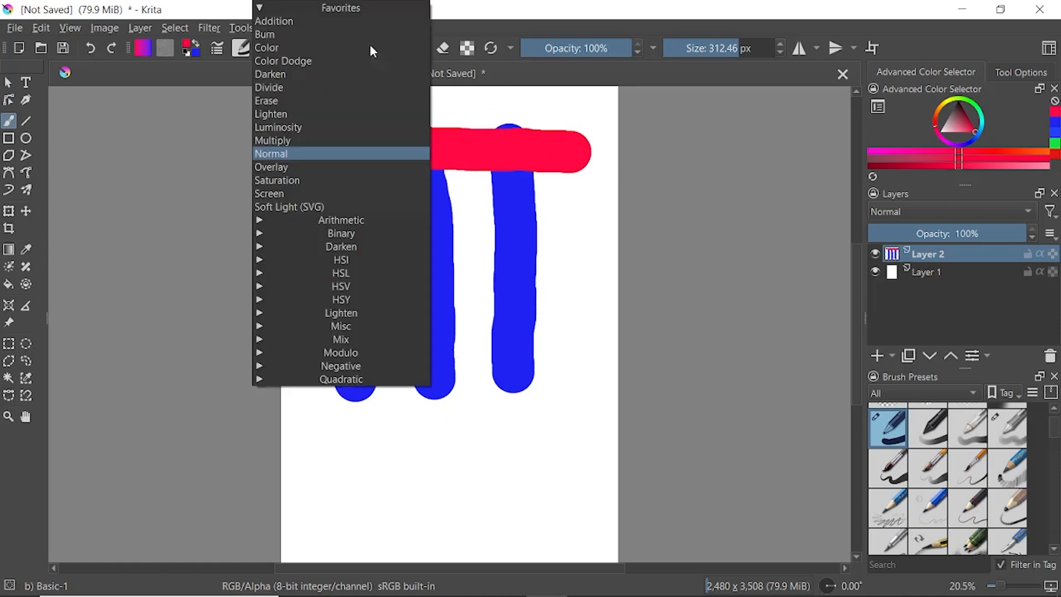
left_click(303, 21)
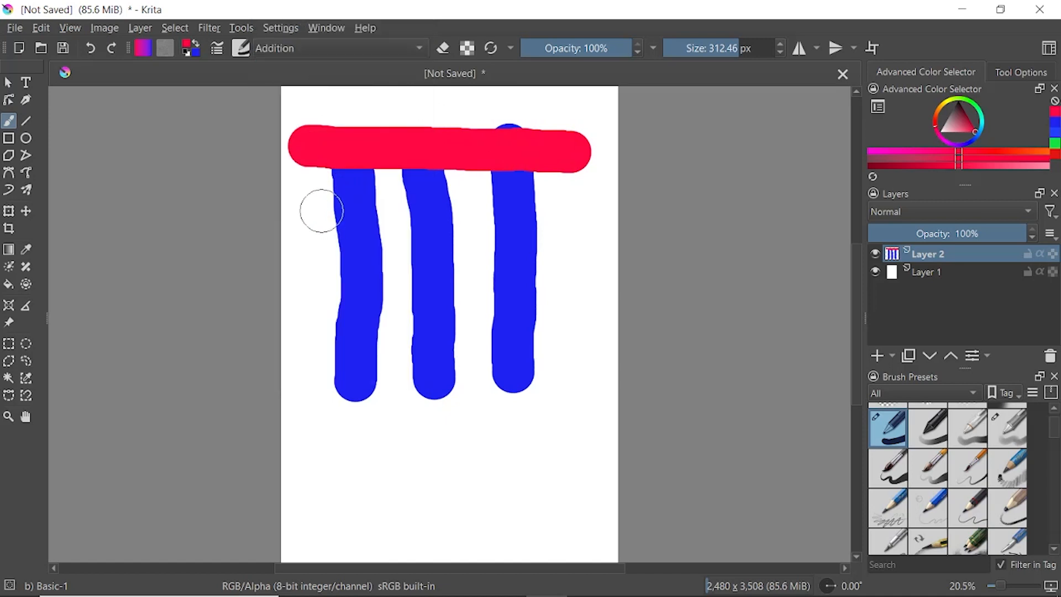
left_click_drag(308, 201, 578, 204)
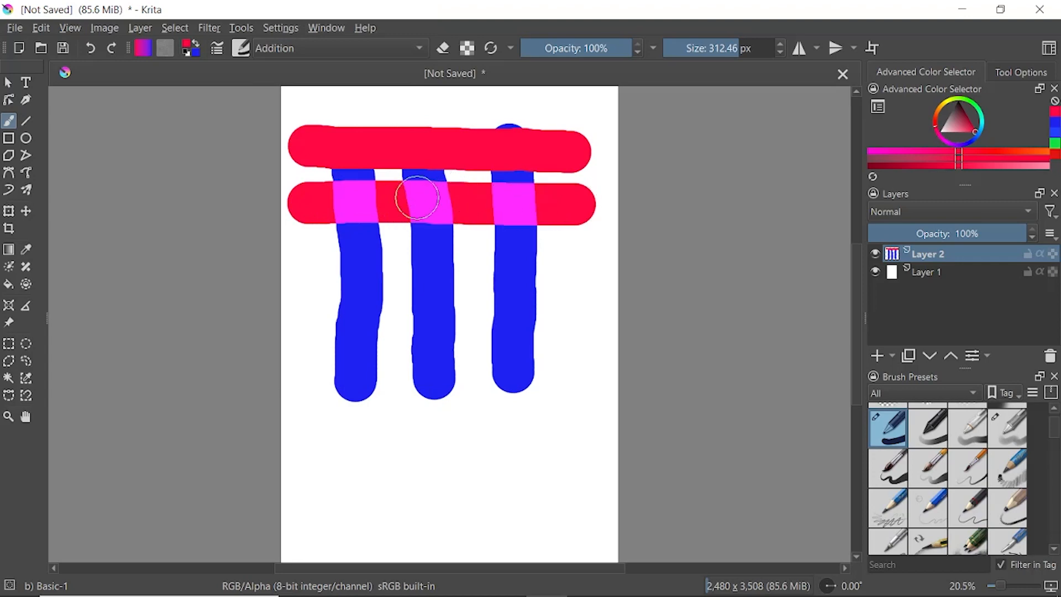
- Paint two more red horizontal strokes below, the first in Divide and the second in Multiply blending mode
left_click(346, 47)
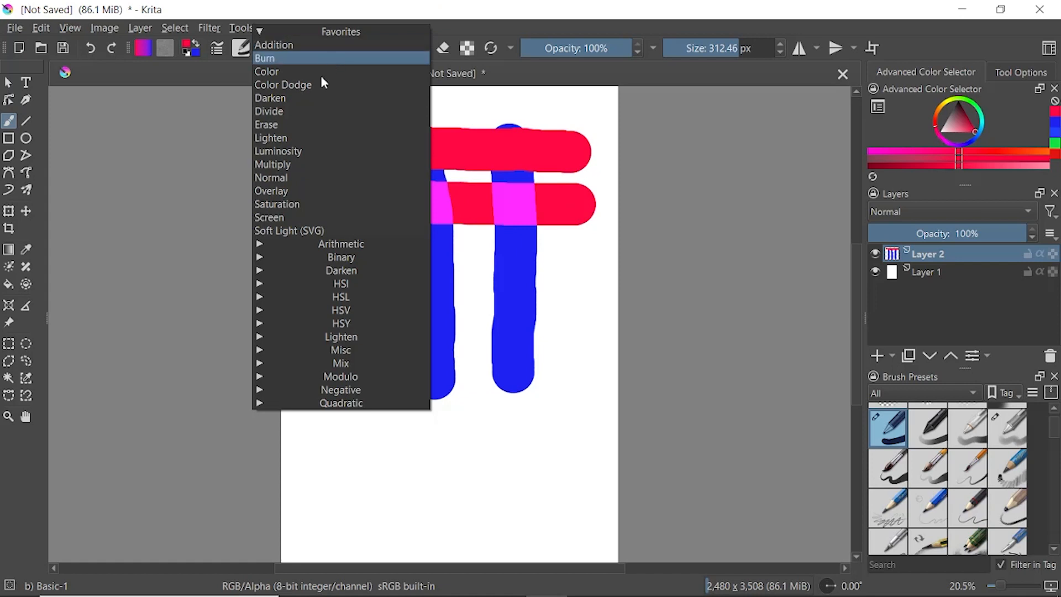
left_click(318, 112)
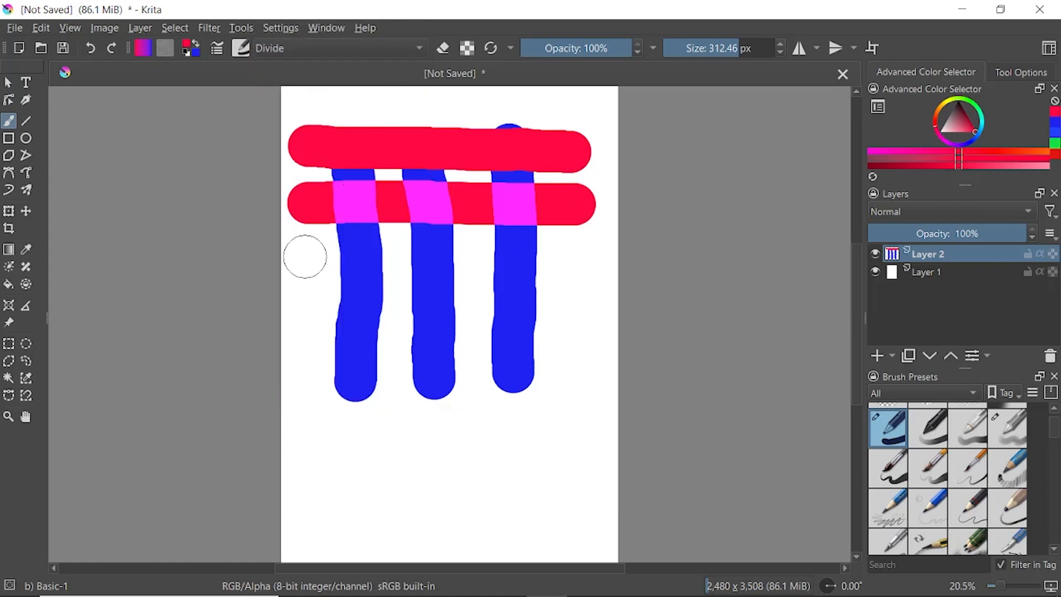
left_click_drag(305, 256, 581, 254)
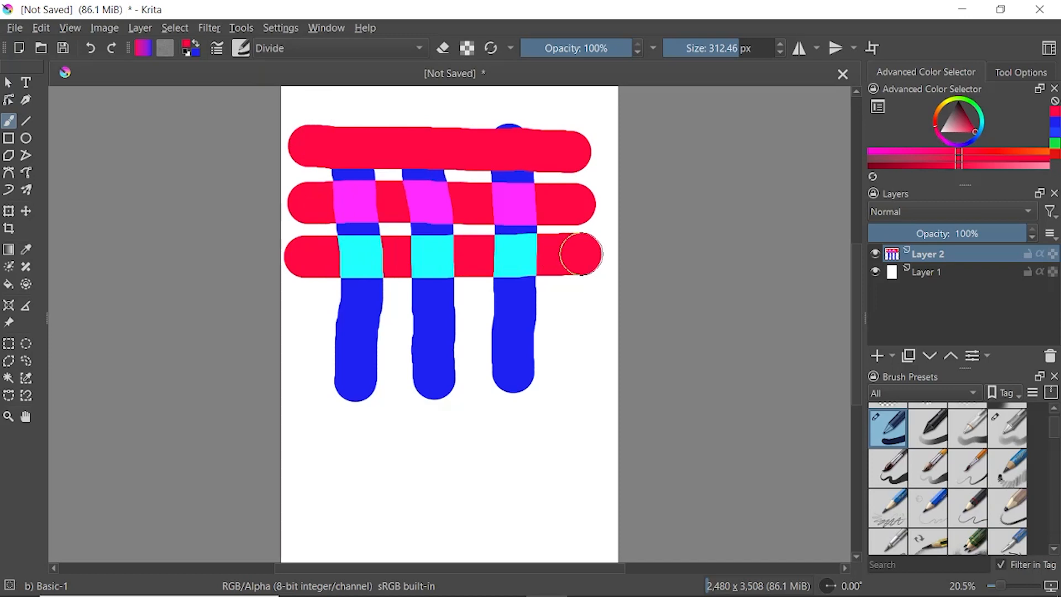
left_click(358, 48)
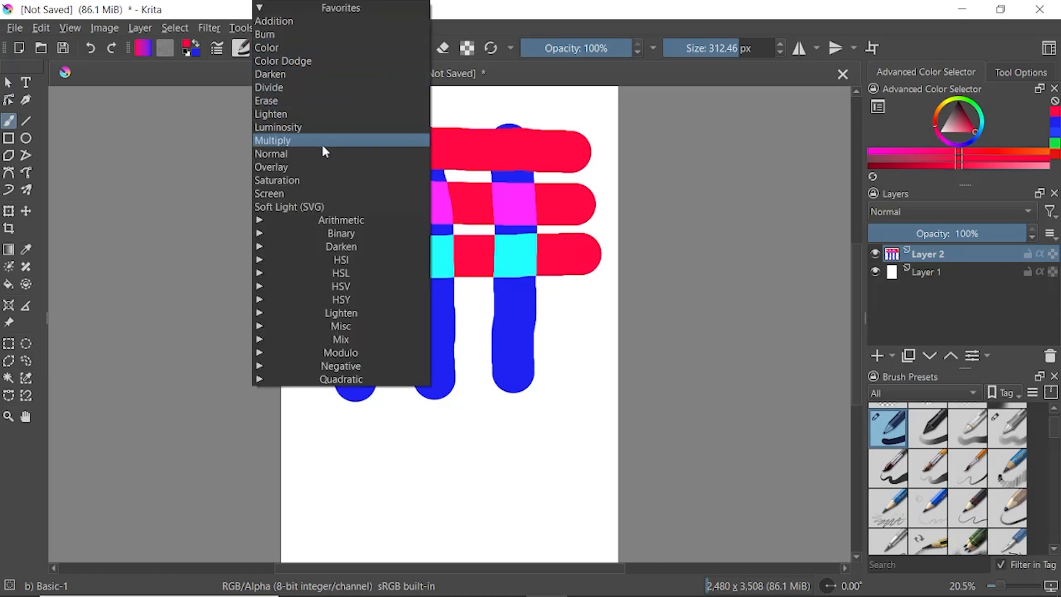
left_click(322, 142)
left_click_drag(307, 314, 588, 314)
- Look through the HSV blending modes and set the brush's blending mode back to Normal
left_click(338, 45)
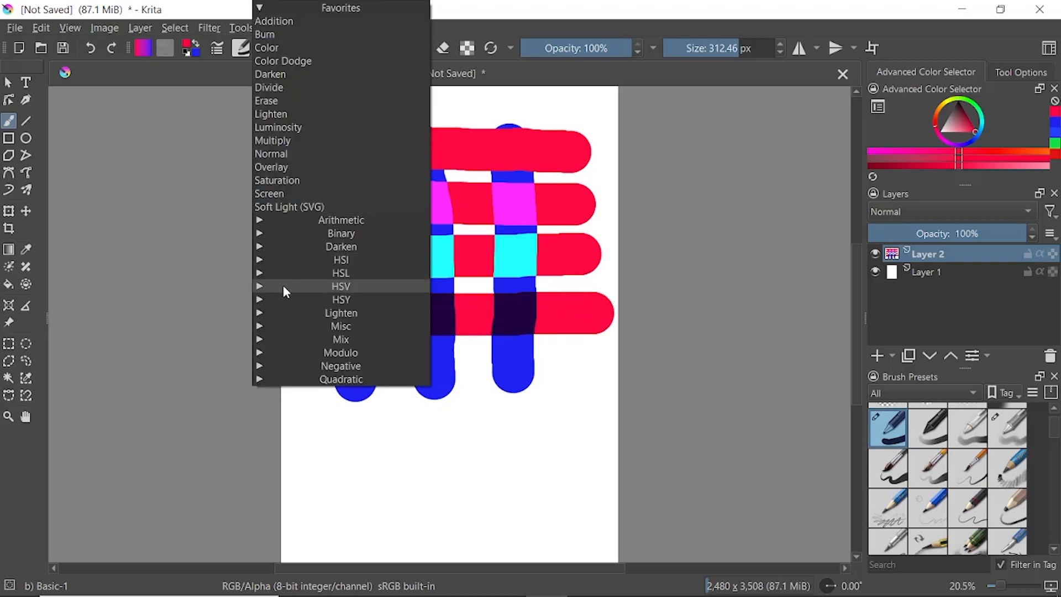
left_click(258, 287)
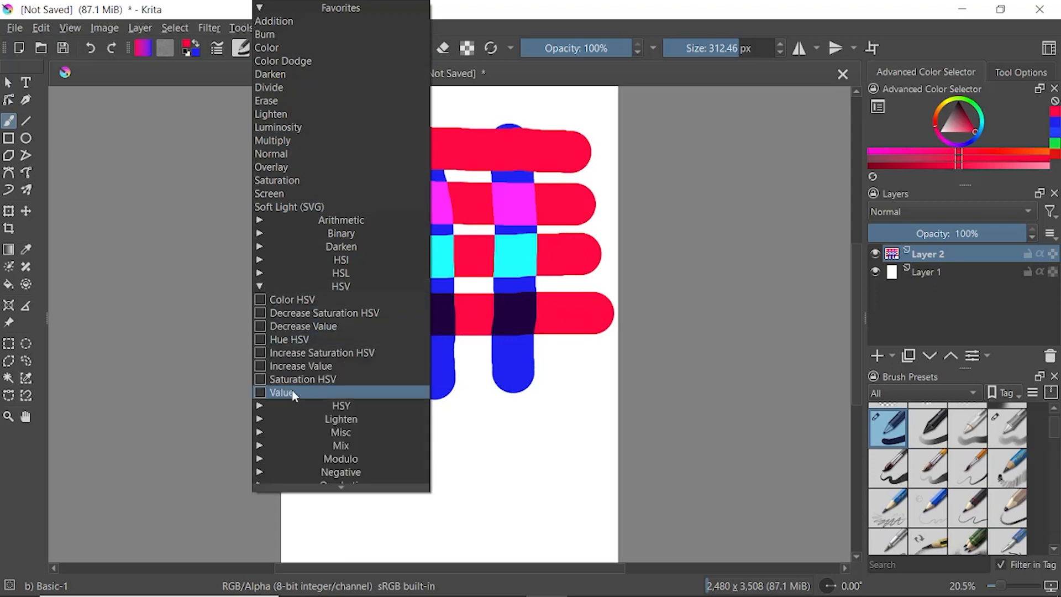
left_click(259, 287)
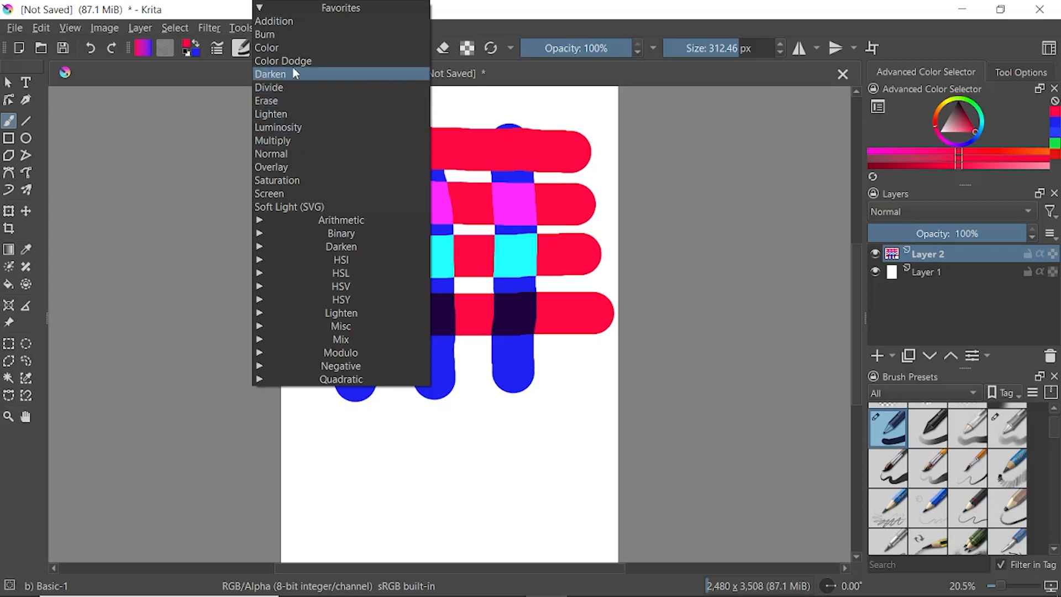
left_click(287, 153)
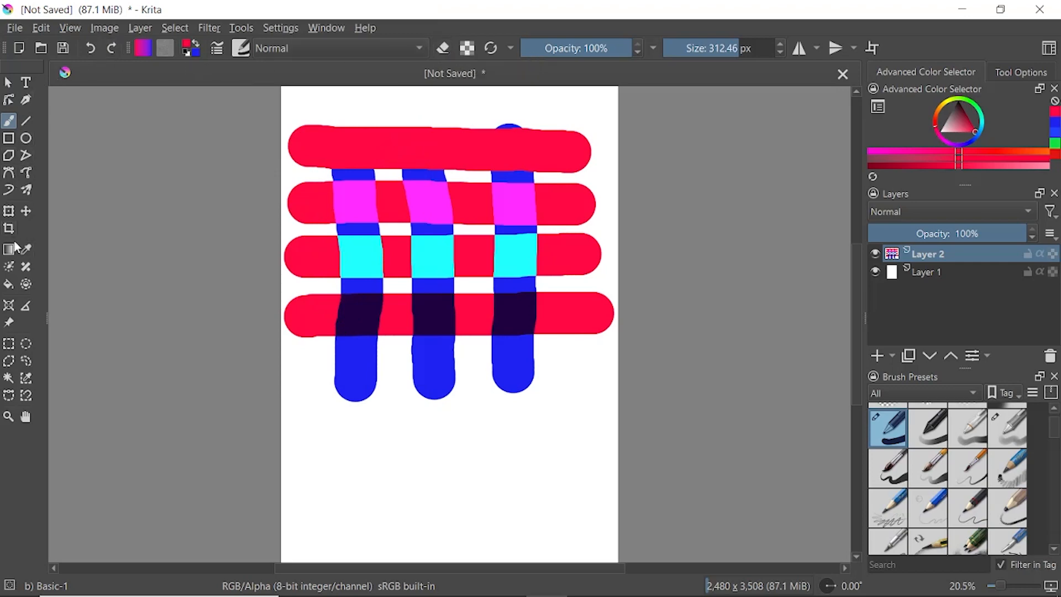
- Erase the upper-left part of the striped drawing with the brush in eraser mode, and turn eraser mode off
left_click(445, 47)
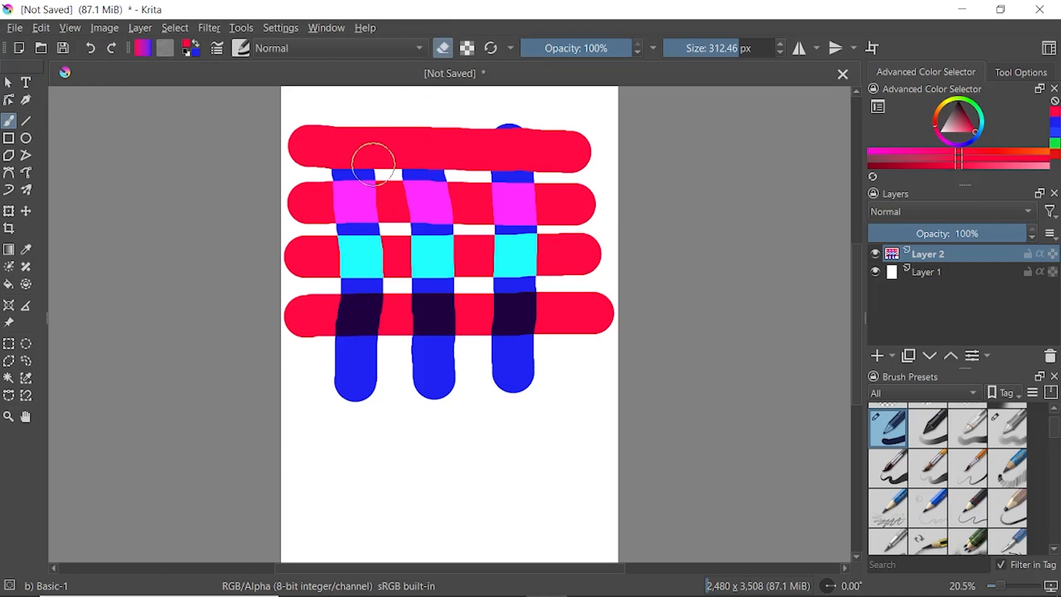
mouse_move(358, 118)
left_mouse_down()
mouse_move(301, 143)
mouse_move(296, 129)
mouse_move(337, 128)
mouse_move(341, 179)
mouse_move(350, 158)
mouse_move(335, 205)
mouse_move(383, 116)
mouse_move(298, 317)
mouse_move(407, 147)
mouse_move(446, 107)
mouse_move(310, 322)
left_mouse_up()
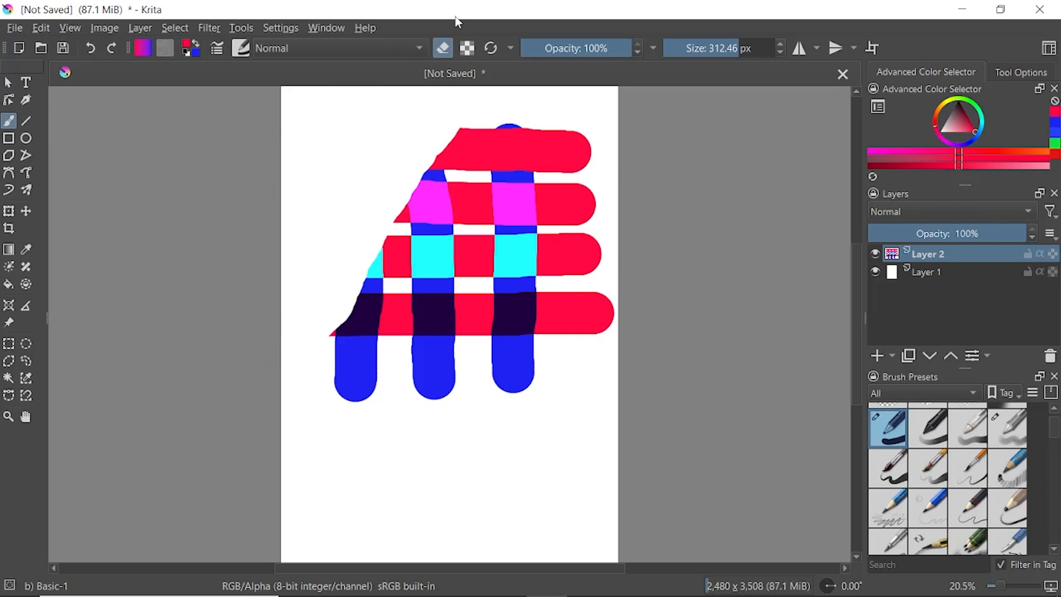
left_click(445, 49)
- Turn on Preserve Alpha and set the foreground color to green #09b349
left_click(469, 52)
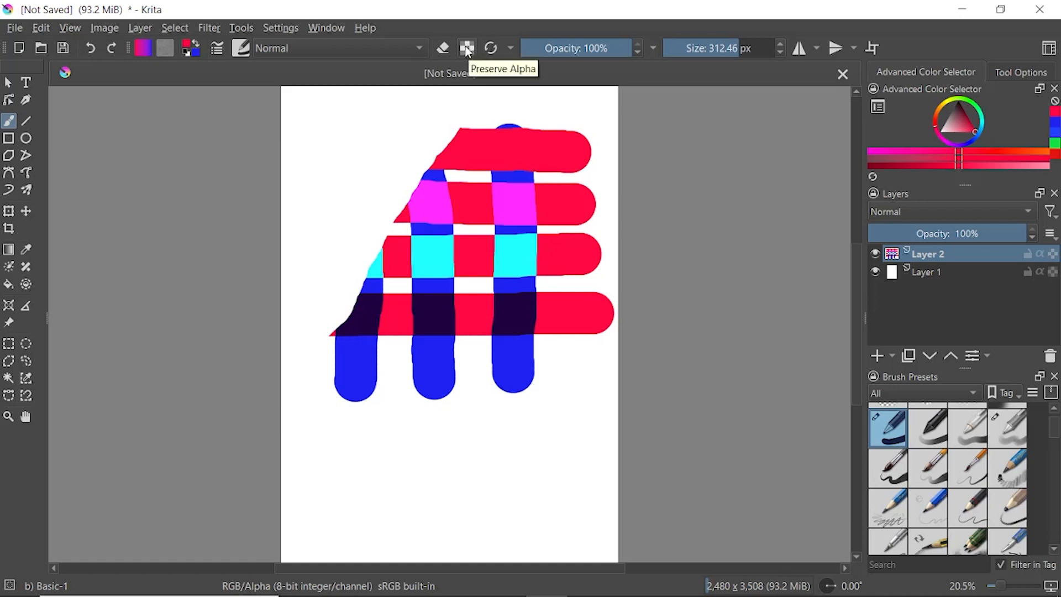
left_click(469, 51)
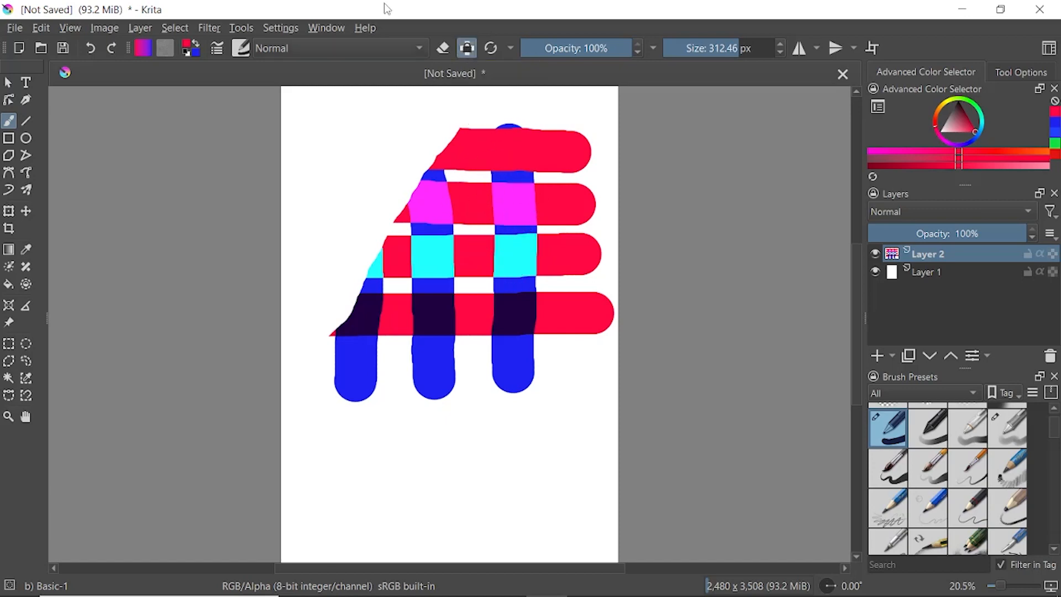
left_click(191, 49)
left_click(478, 183)
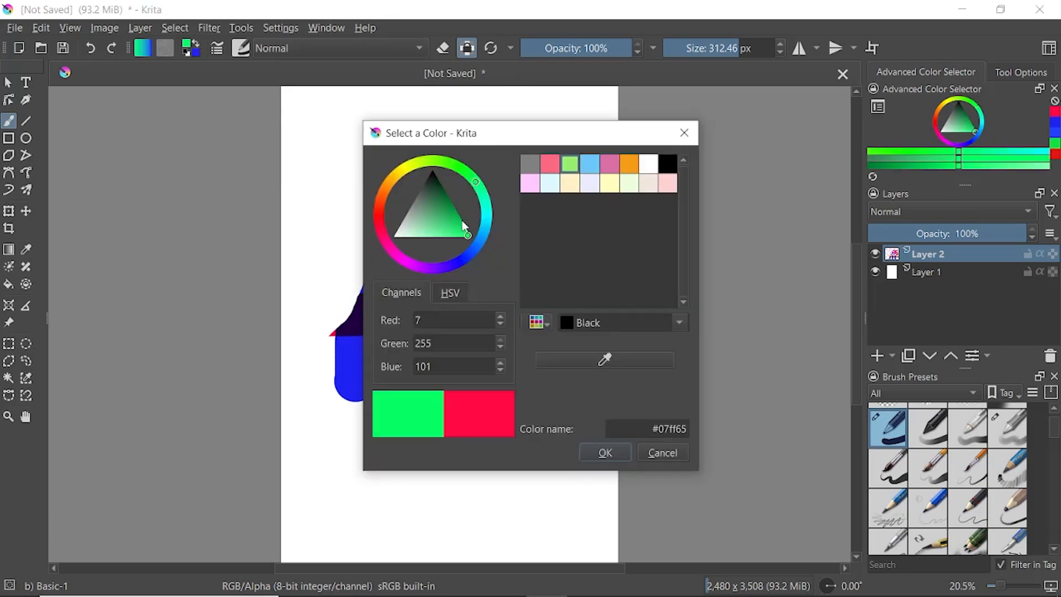
left_click_drag(451, 220, 457, 216)
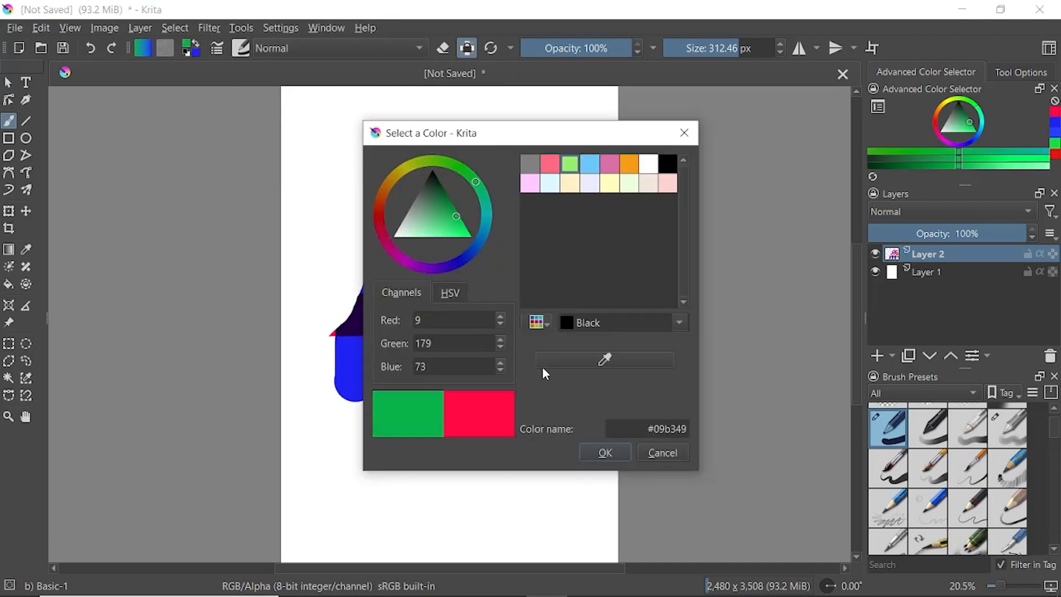
left_click(624, 458)
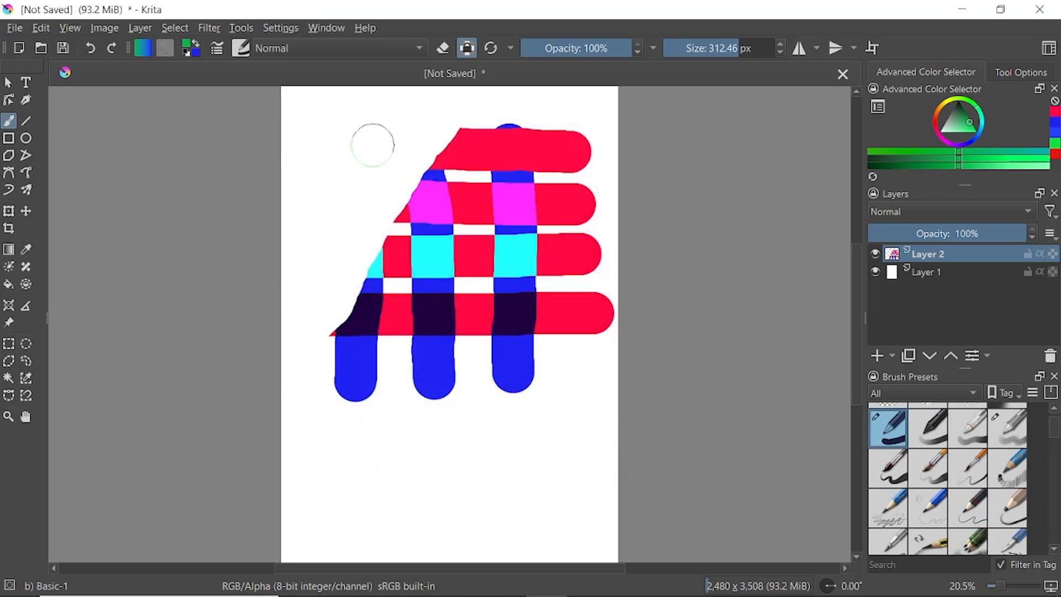
- Paint green over the upper two horizontal stripes of the drawing with Preserve Alpha on, and turn Preserve Alpha off
mouse_move(387, 174)
left_mouse_down()
mouse_move(406, 192)
mouse_move(433, 173)
mouse_move(444, 188)
mouse_move(488, 133)
mouse_move(517, 153)
mouse_move(529, 139)
mouse_move(578, 161)
mouse_move(591, 147)
mouse_move(546, 221)
mouse_move(410, 208)
mouse_move(414, 186)
mouse_move(509, 131)
left_mouse_up()
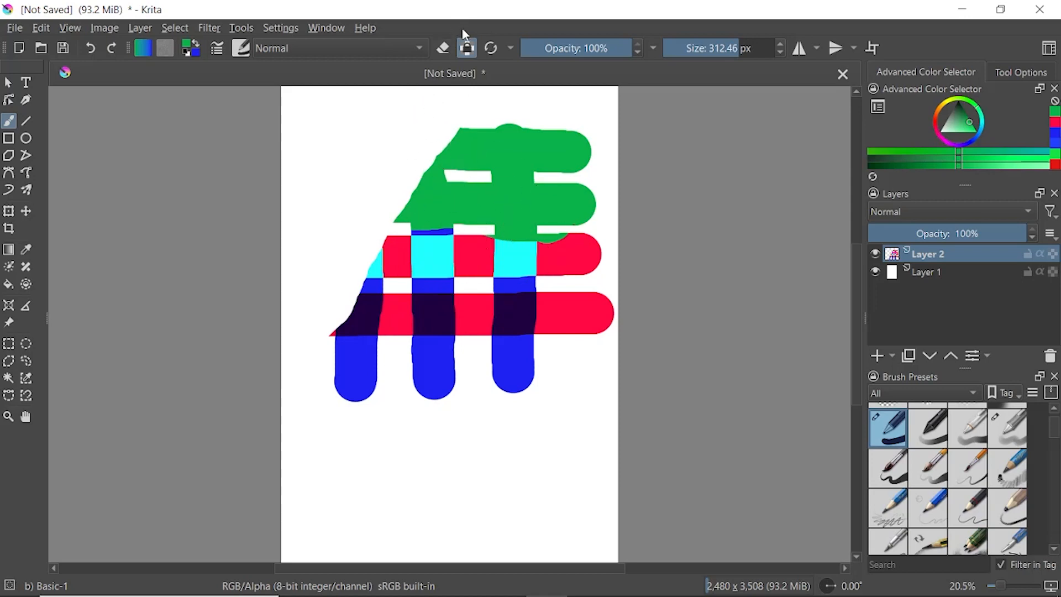
left_click(470, 52)
- Reload the original brush preset, scribble in green beside the striped drawing's erased corner, and view the extra opacity and flow sliders
left_click(492, 51)
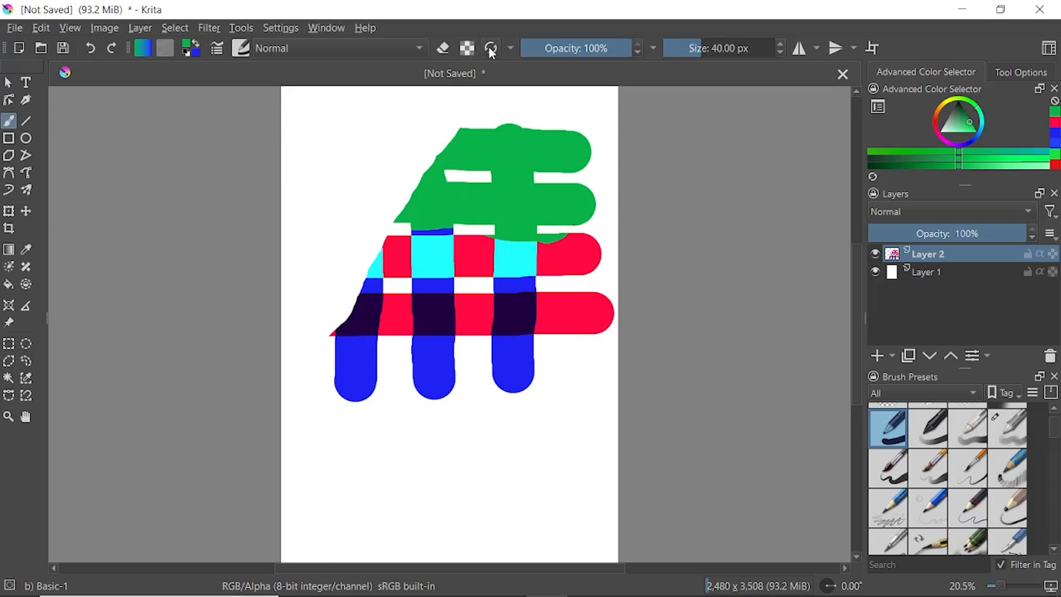
mouse_move(353, 122)
left_mouse_down()
mouse_move(357, 166)
mouse_move(315, 204)
mouse_move(321, 220)
left_mouse_up()
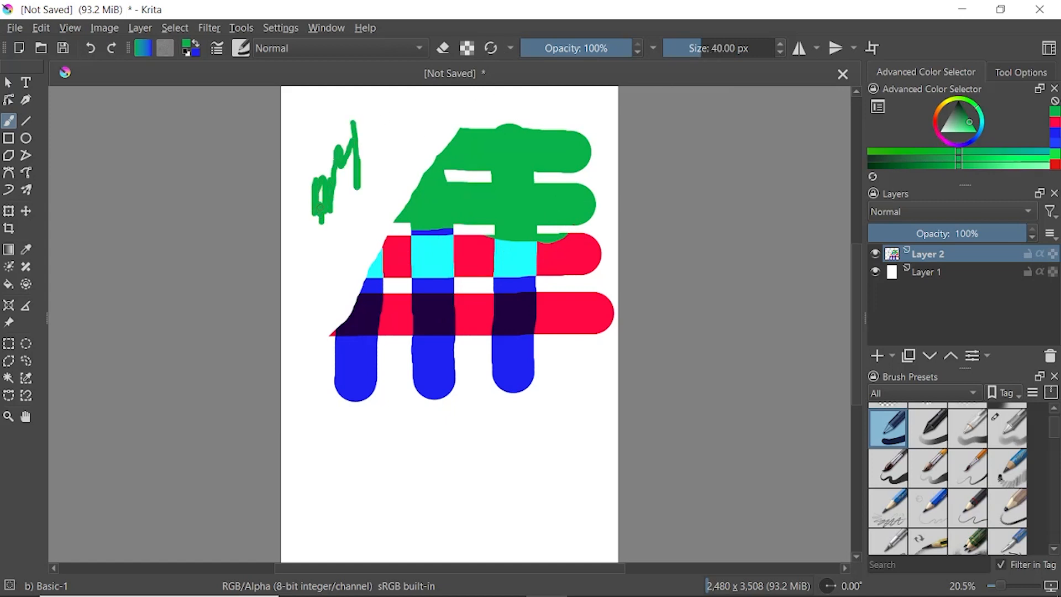
left_click(654, 48)
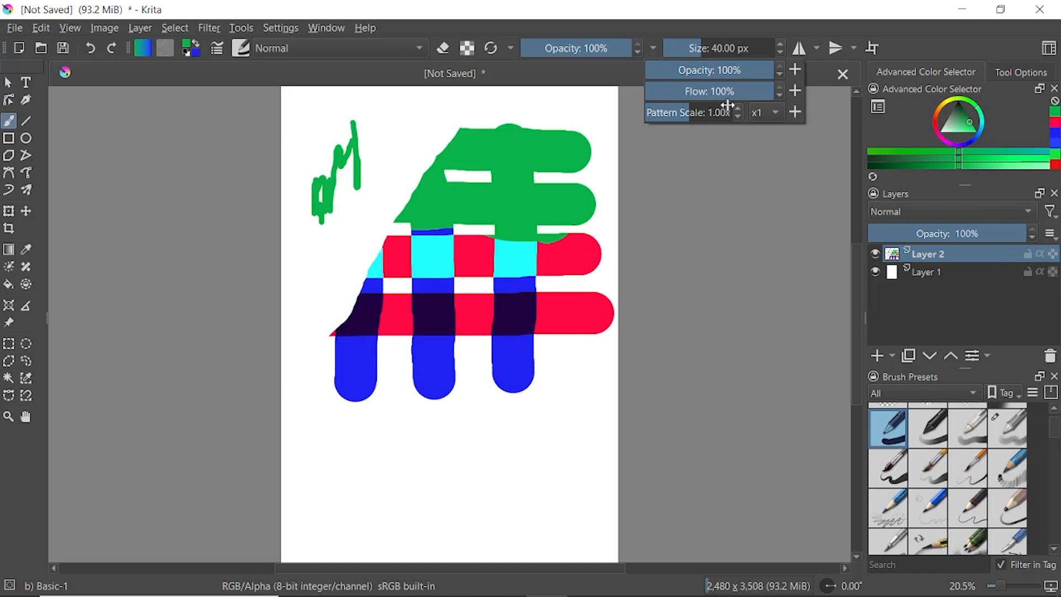
left_click(917, 44)
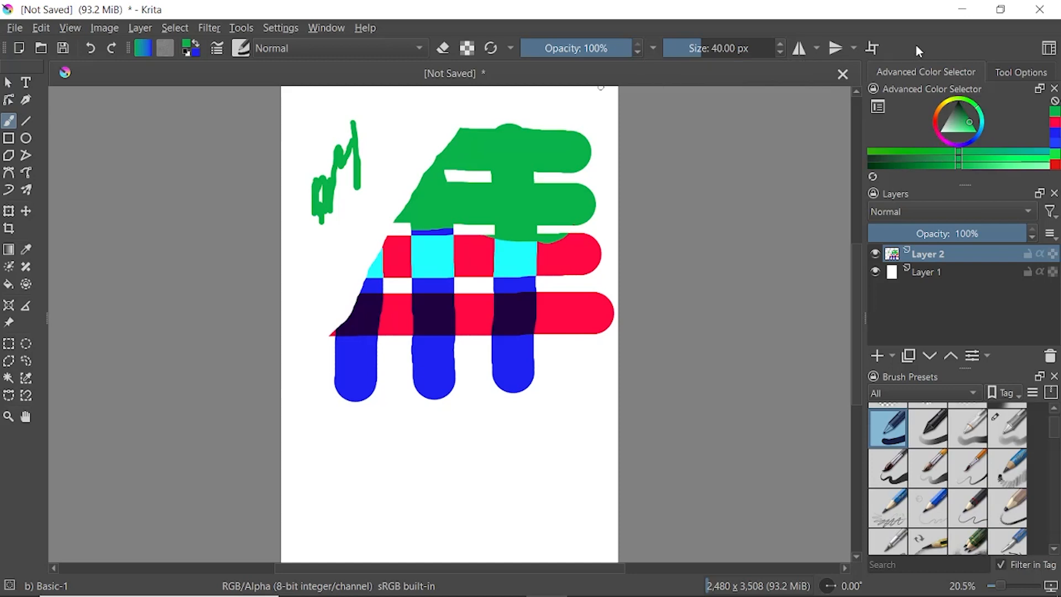
- Enable horizontal mirroring with its axis at about X 1197 px, draw a mirrored squiggle below the stripes, and view the mirror options
left_click(800, 49)
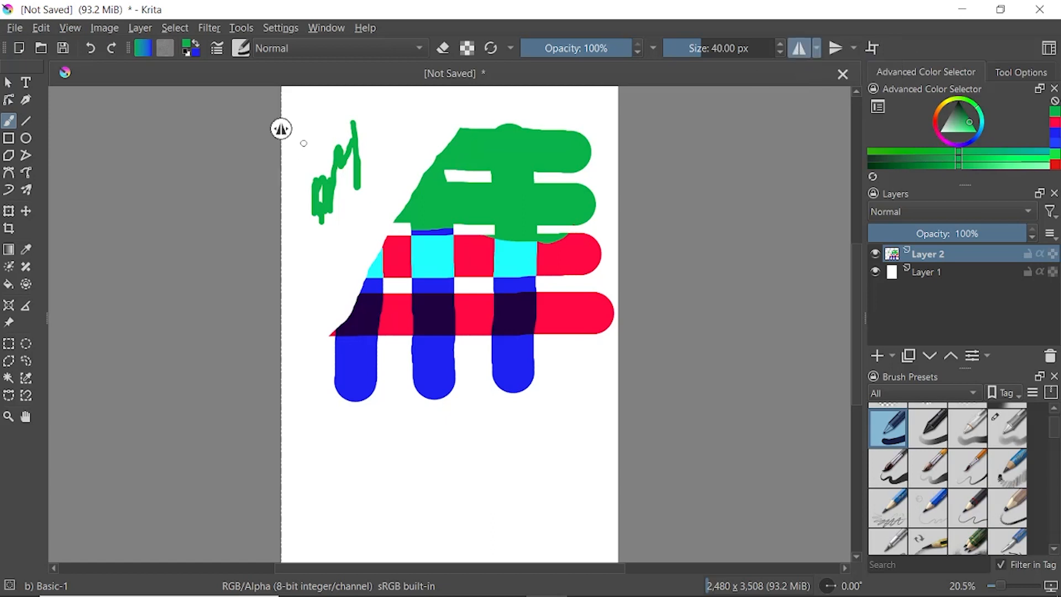
left_click_drag(281, 129, 444, 134)
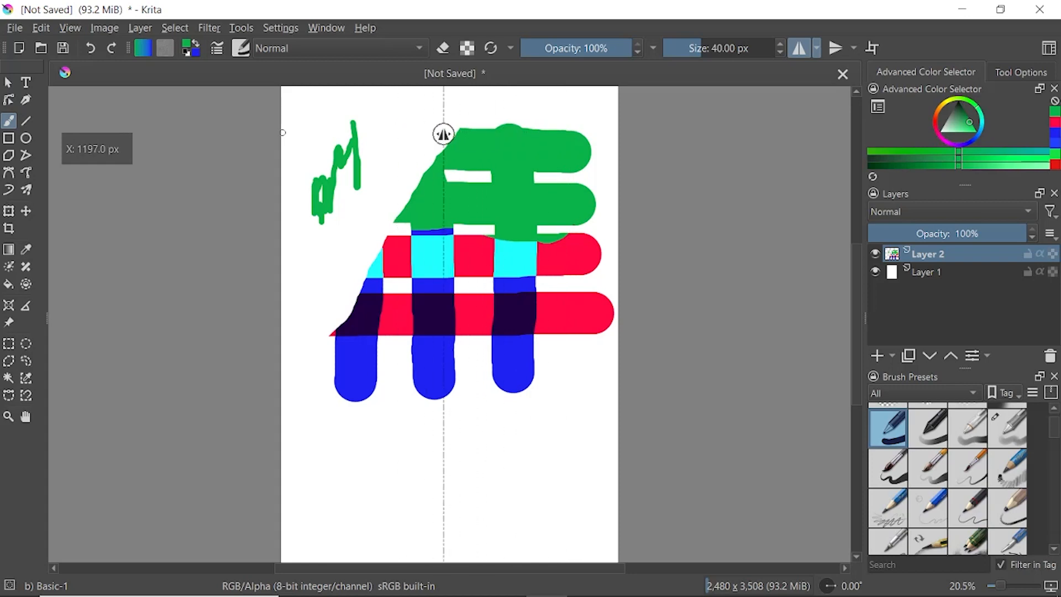
mouse_move(404, 436)
left_mouse_down()
mouse_move(381, 457)
mouse_move(373, 427)
mouse_move(383, 441)
mouse_move(346, 450)
mouse_move(387, 420)
mouse_move(337, 408)
left_mouse_up()
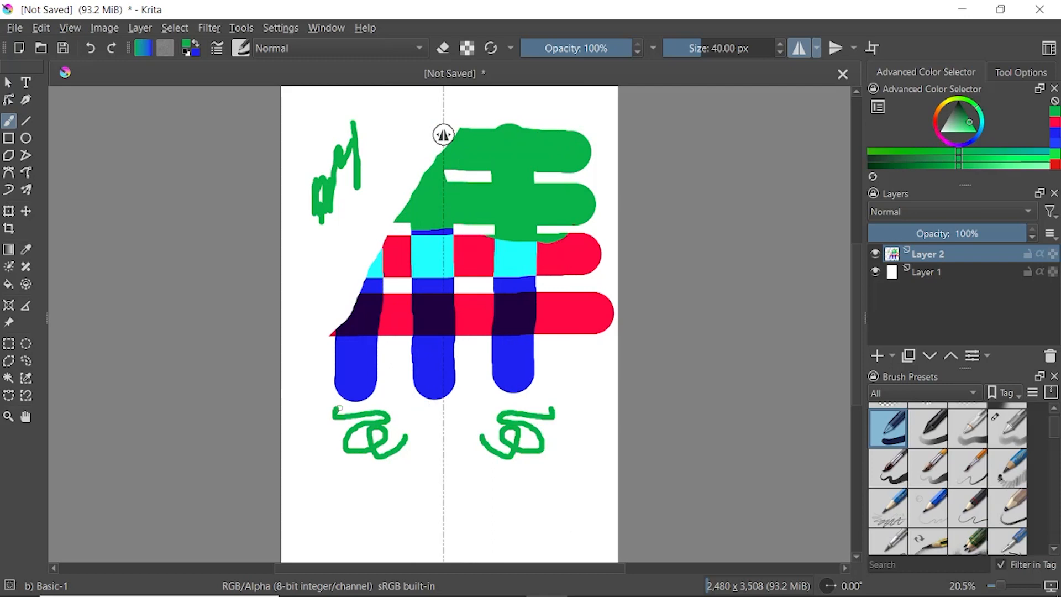
left_click(817, 49)
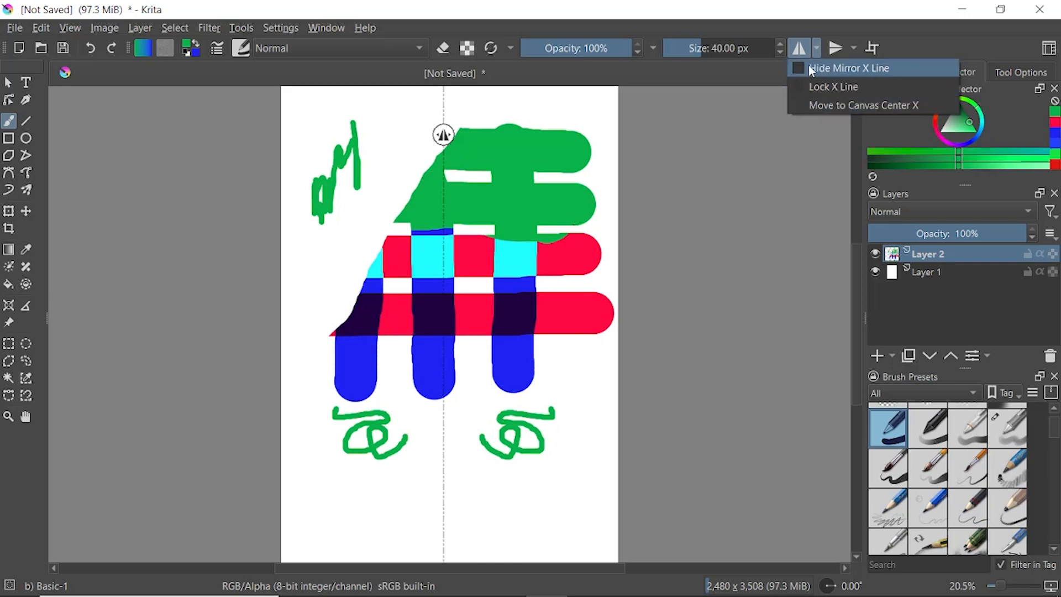
left_click(904, 45)
- Switch from horizontal to vertical mirroring with the axis at about Y 3122 px, and draw a mirrored wavy stroke near the page's lower edge
left_click(837, 49)
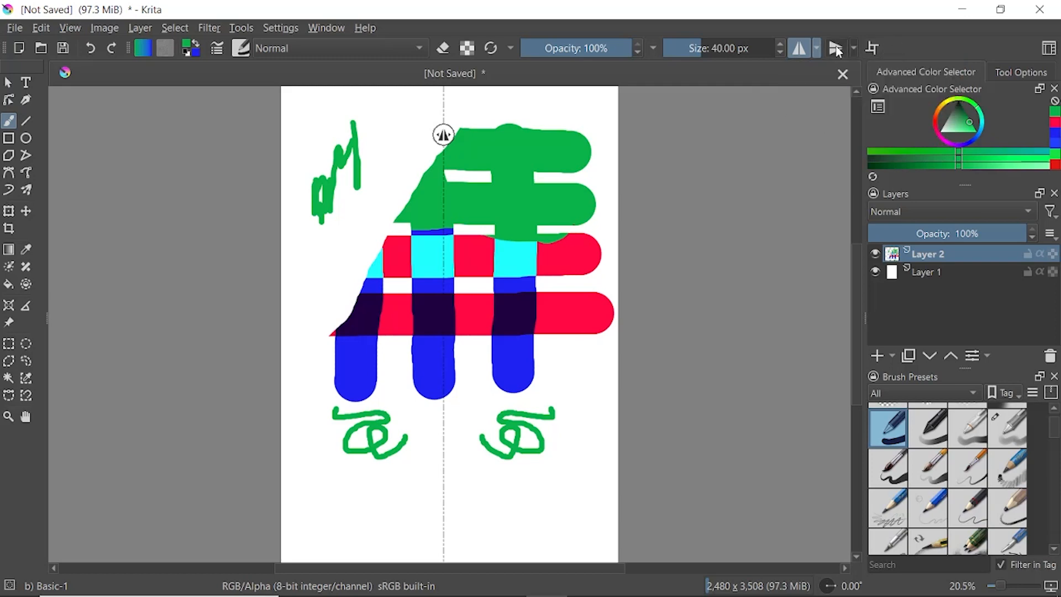
left_click(796, 52)
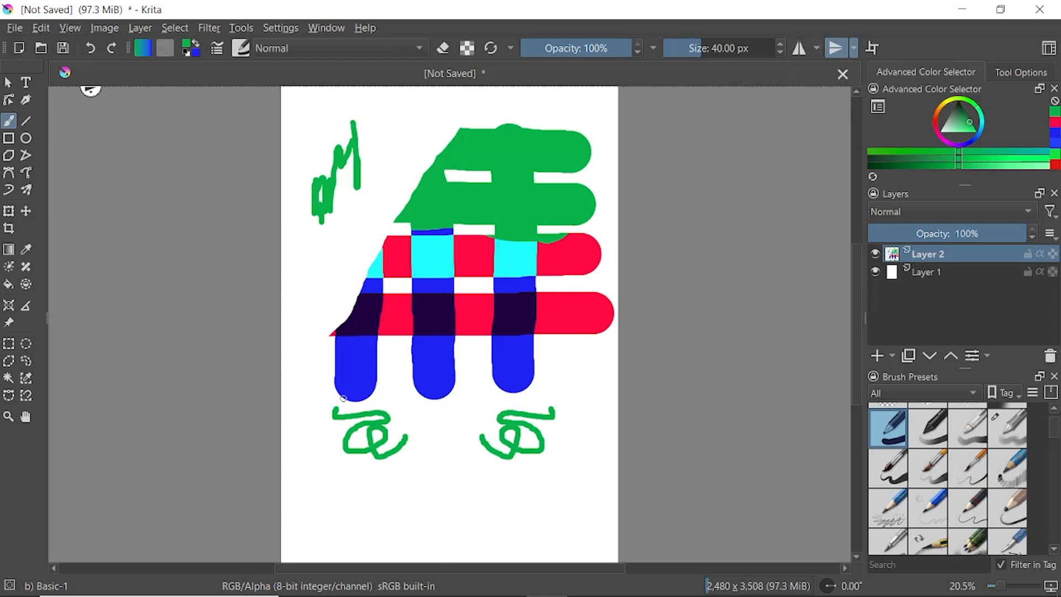
left_click_drag(91, 90, 155, 509)
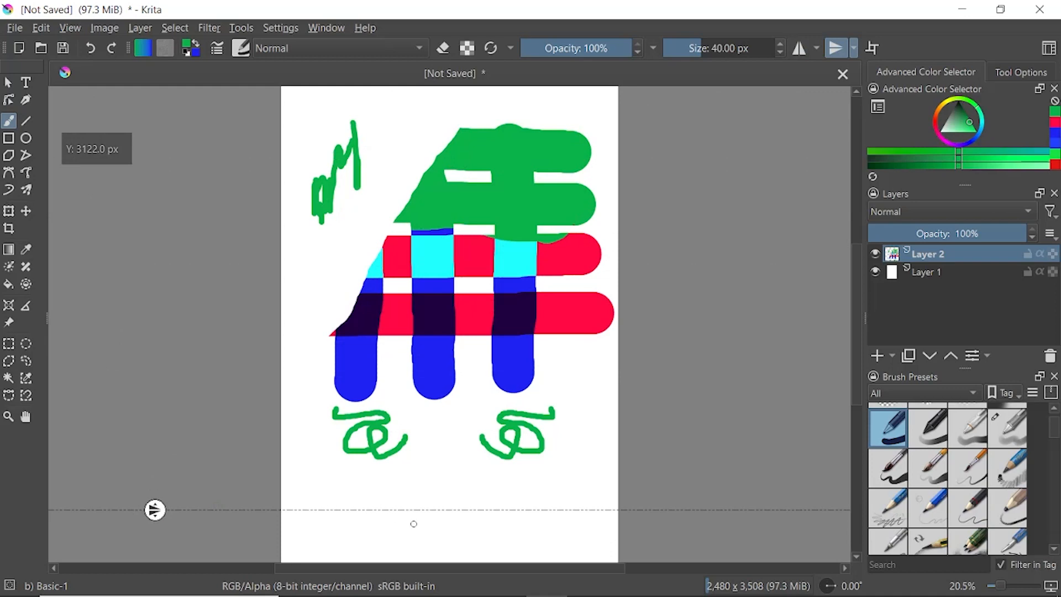
left_click_drag(433, 534, 331, 535)
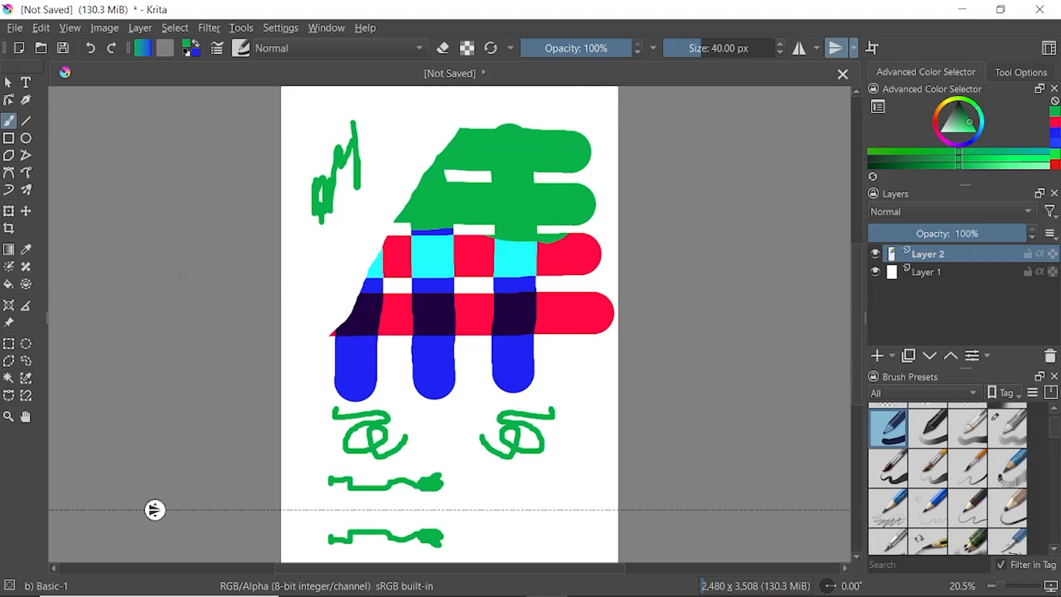
- Clear all the content of Layer 2 and turn off vertical mirroring
left_click(42, 28)
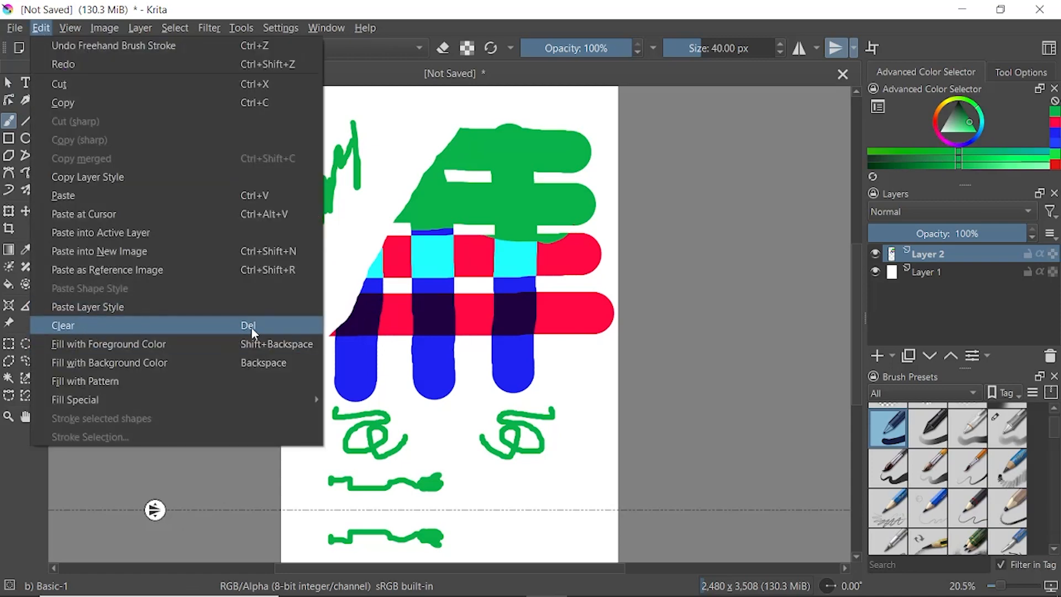
left_click(592, 386)
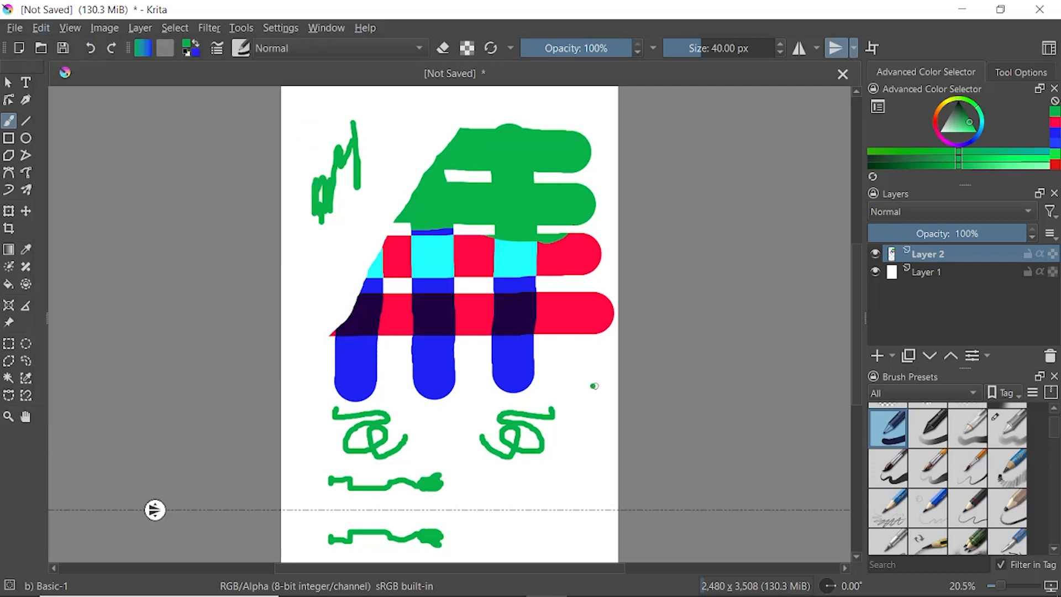
key("Delete")
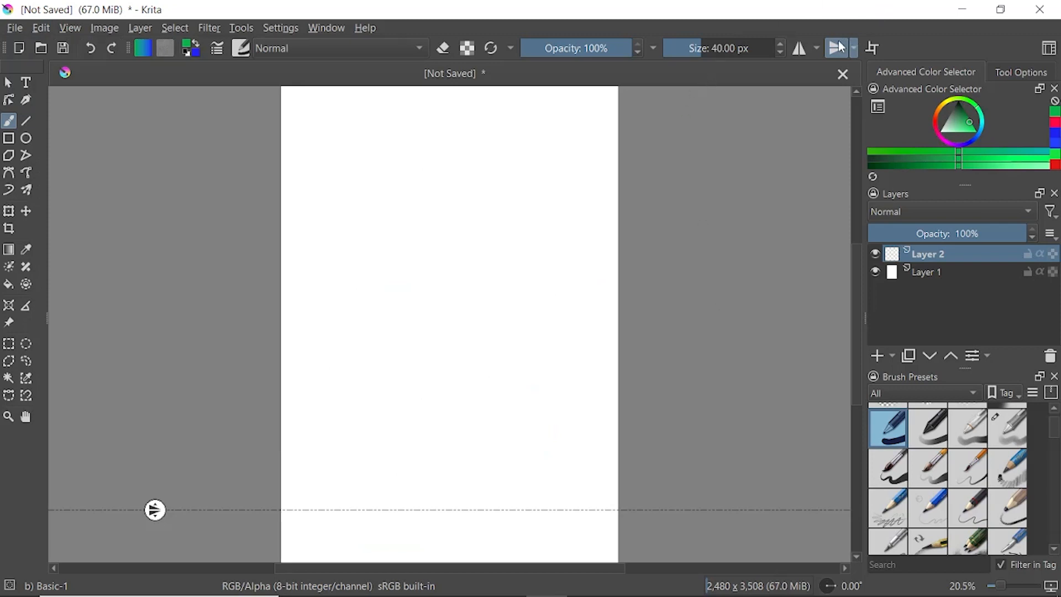
left_click(840, 48)
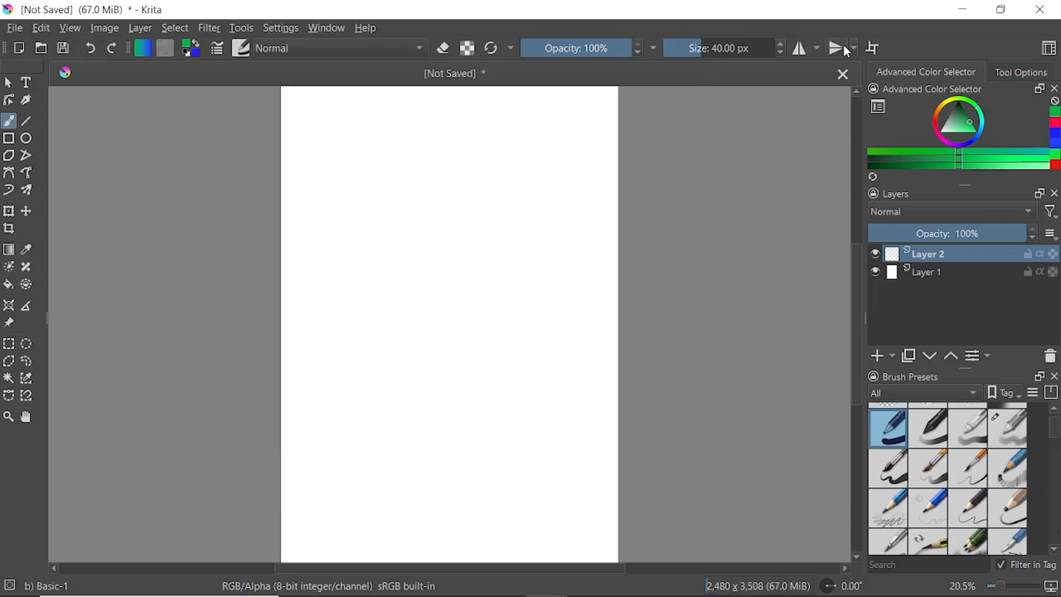
- Turn on wrap-around mode, draw a green looping pattern across the canvas, view its repeated tiles, and turn the mode off
left_click(875, 49)
mouse_move(398, 251)
left_mouse_down()
mouse_move(429, 282)
mouse_move(388, 331)
mouse_move(519, 190)
mouse_move(465, 406)
mouse_move(238, 470)
mouse_move(285, 186)
mouse_move(420, 208)
mouse_move(481, 276)
mouse_move(486, 514)
mouse_move(298, 500)
mouse_move(185, 404)
mouse_move(221, 151)
mouse_move(310, 114)
mouse_move(442, 145)
mouse_move(464, 196)
left_mouse_up()
scroll(404, 294, "down", 3)
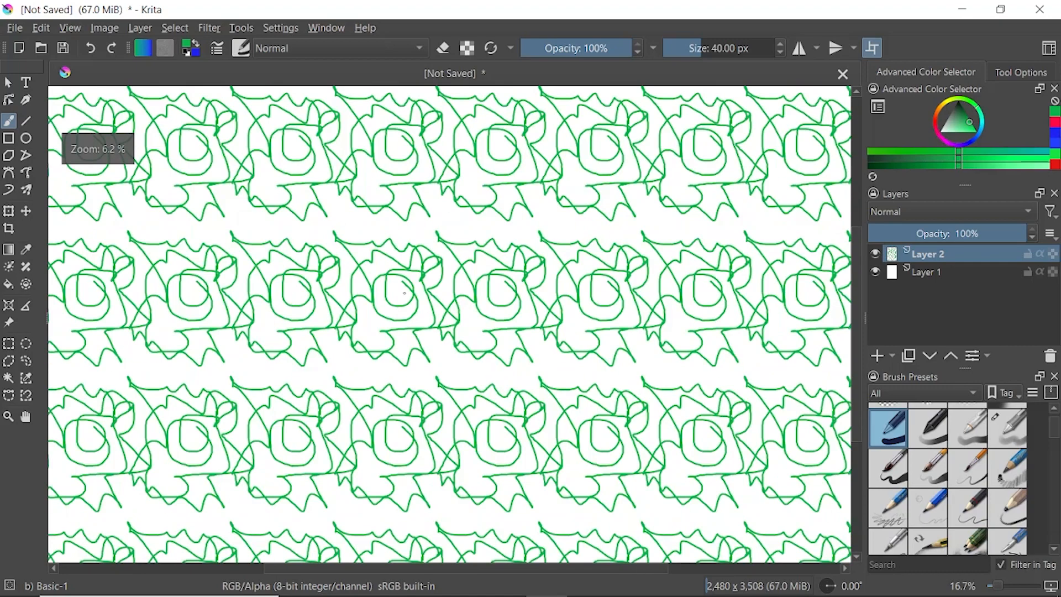
scroll(404, 294, "down", 1)
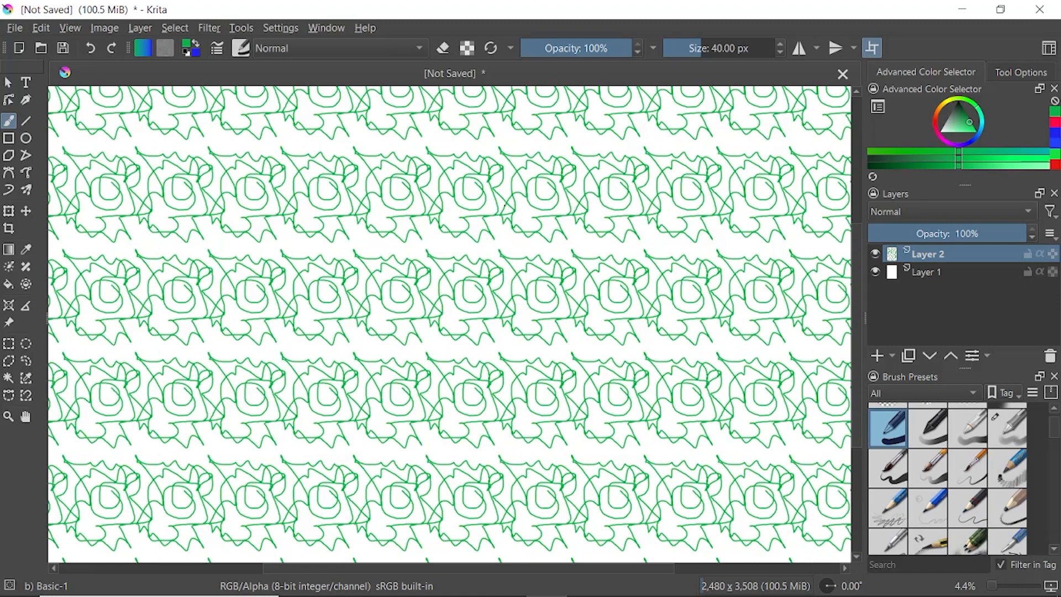
left_click(873, 48)
- Demonstrate canvas navigation by centering the page in the view and zooming in and out on the green drawing
scroll(538, 256, "up", 2)
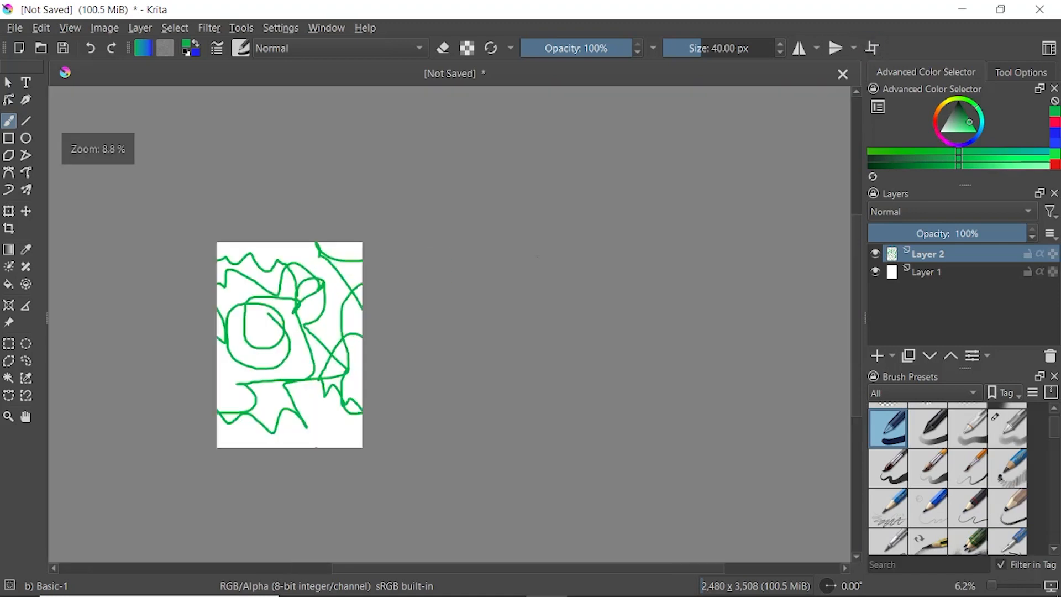
scroll(538, 256, "up", 1)
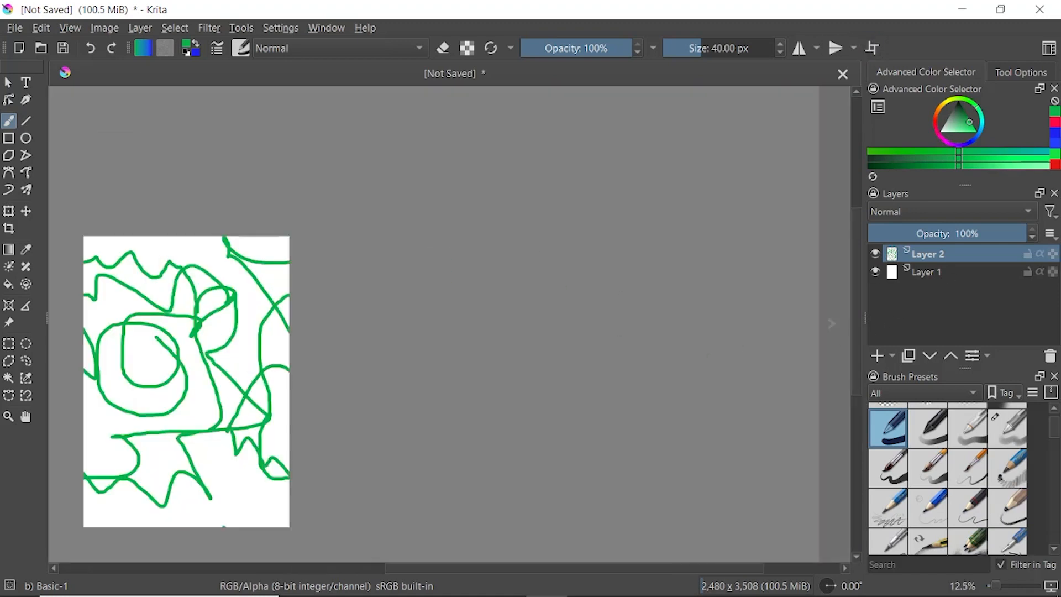
left_click_drag(169, 344, 443, 298)
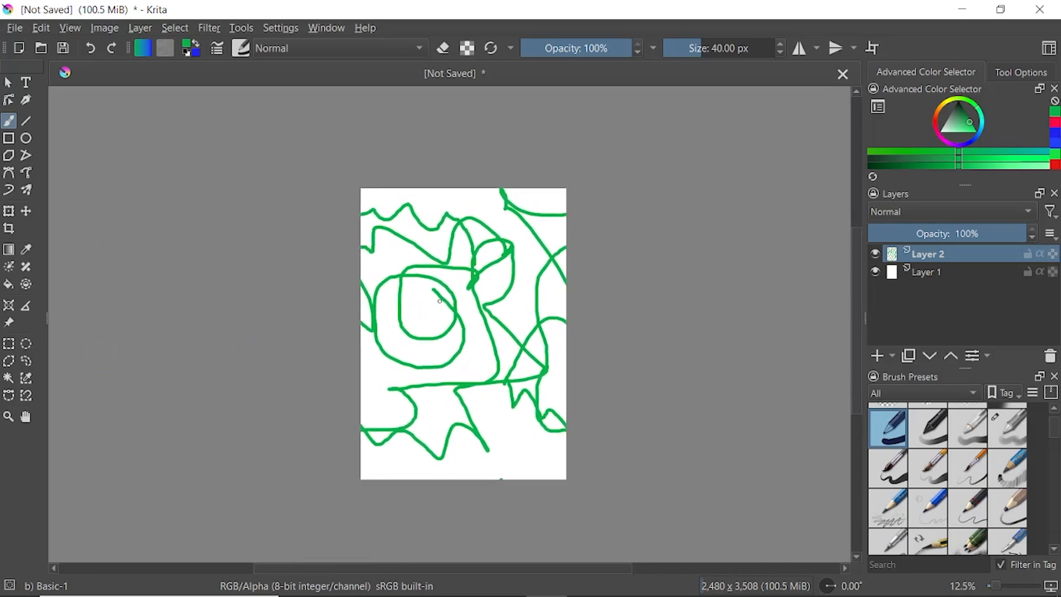
scroll(431, 333, "up", 2)
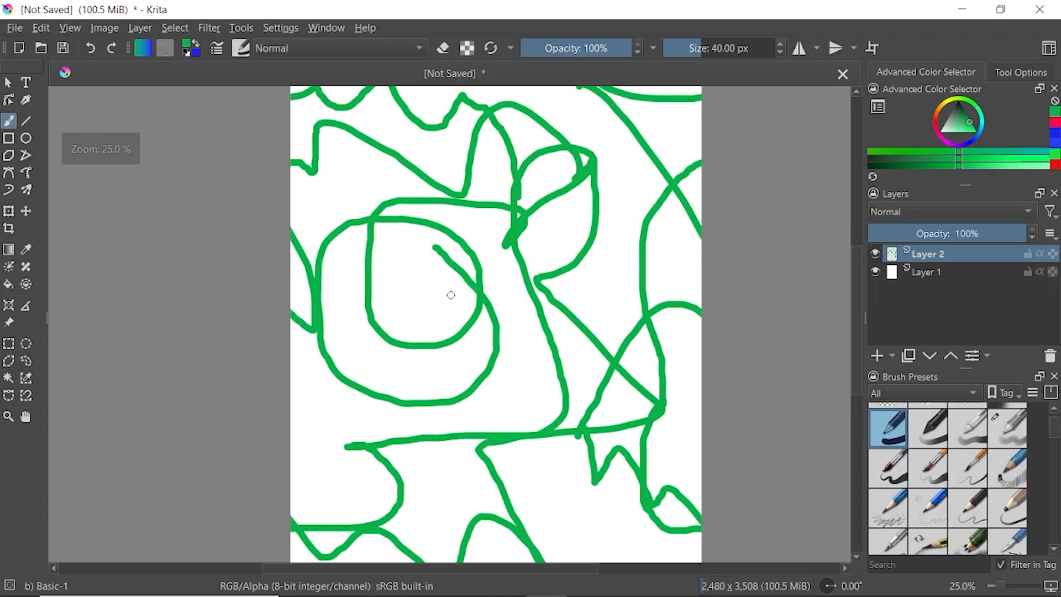
mouse_move(446, 295)
left_mouse_down()
mouse_move(347, 296)
mouse_move(392, 410)
mouse_move(457, 325)
mouse_move(375, 301)
mouse_move(459, 298)
left_mouse_up()
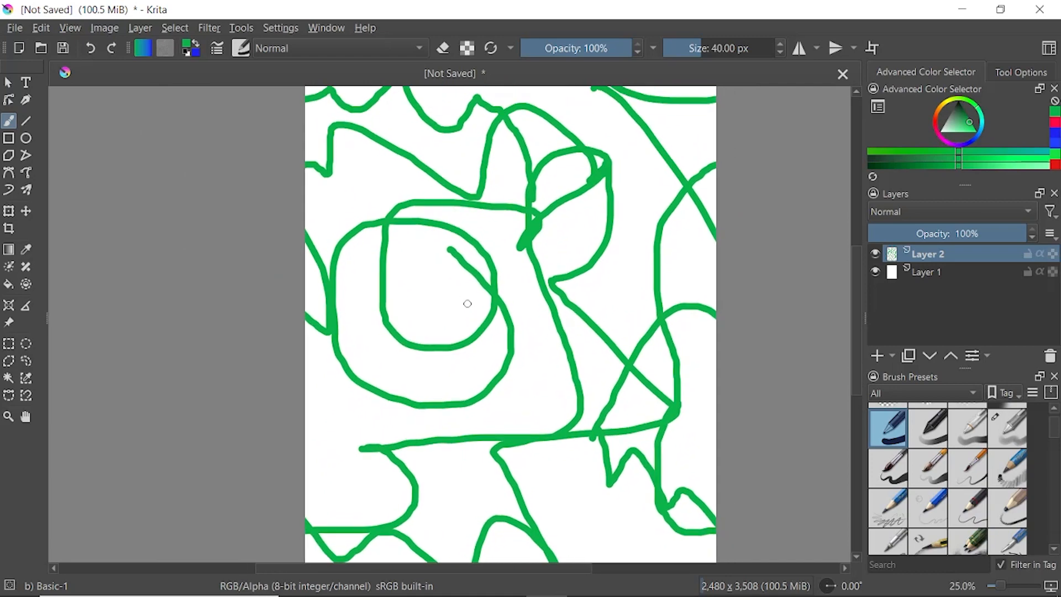
scroll(467, 300, "down", 2)
scroll(466, 300, "up", 4)
scroll(465, 300, "down", 2)
scroll(465, 300, "down", 1)
scroll(442, 309, "down", 1)
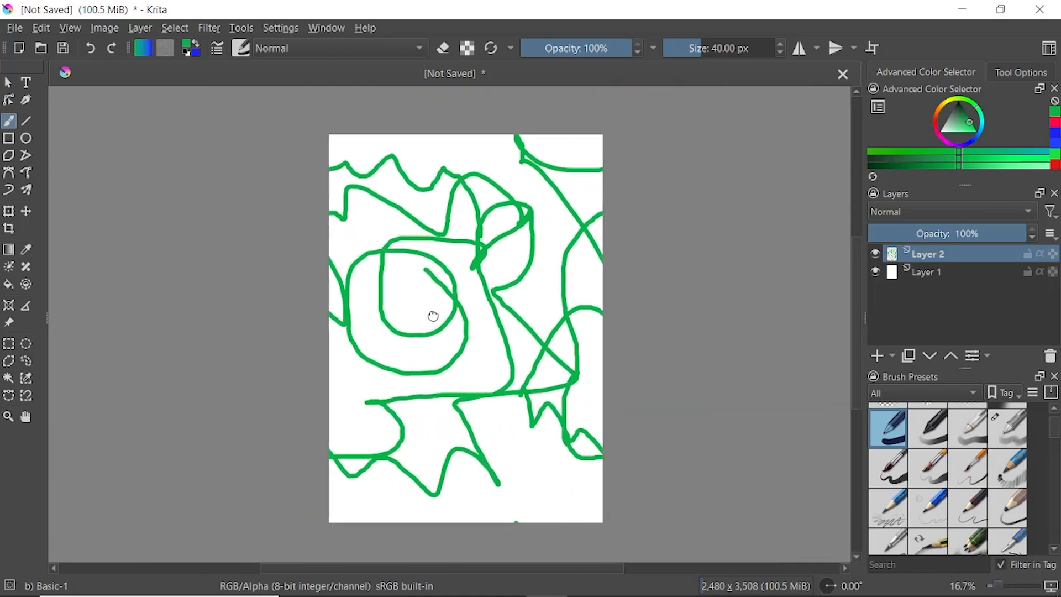
scroll(438, 311, "up", 1)
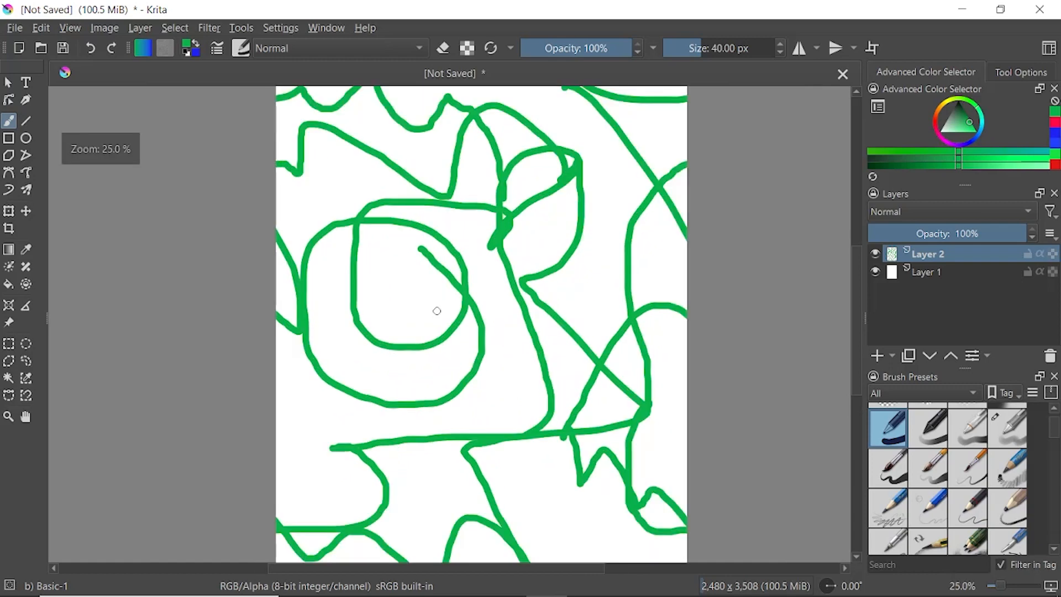
- Magnify the circular strokes to 100% with the Zoom tool
left_click(9, 418)
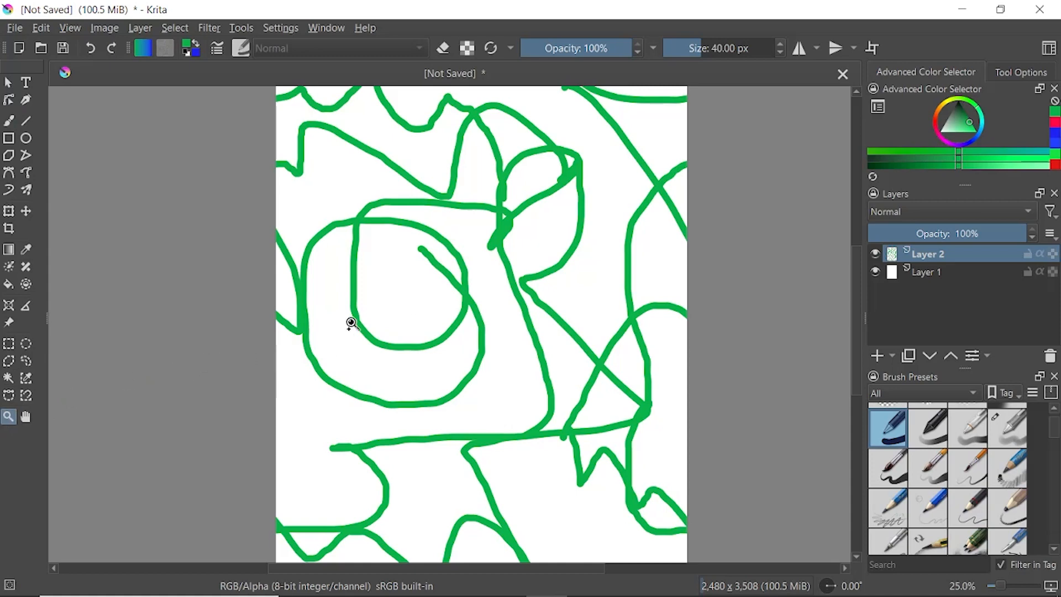
left_click(396, 302)
left_click(398, 304)
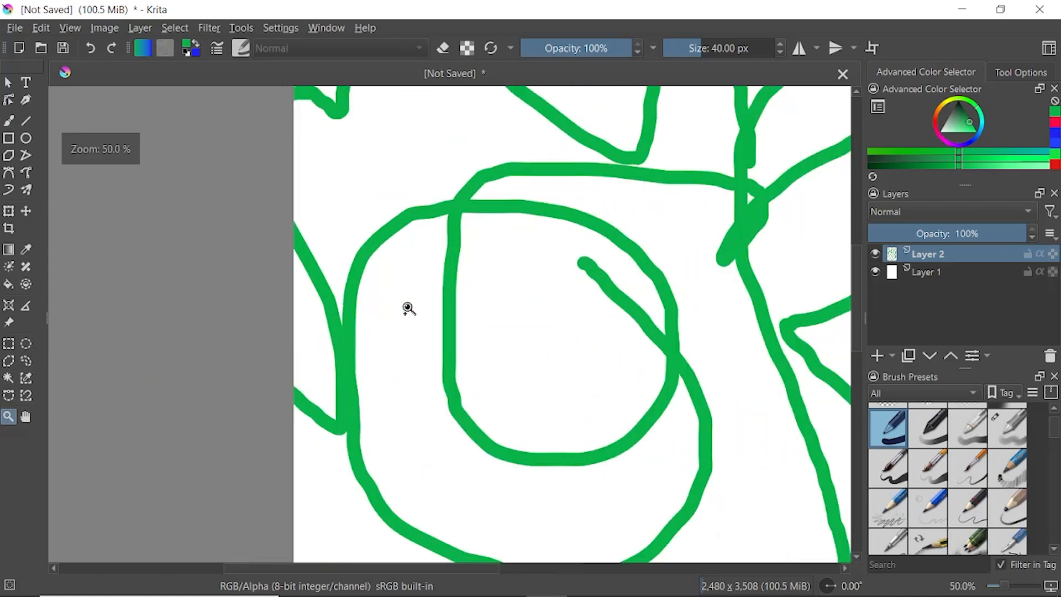
left_click(398, 307)
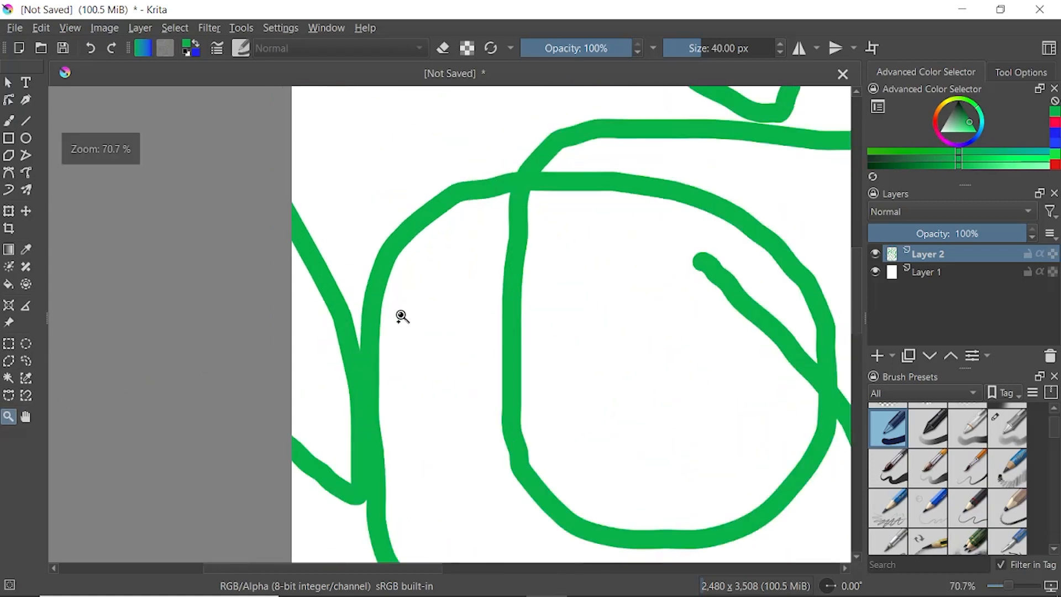
left_click(402, 320)
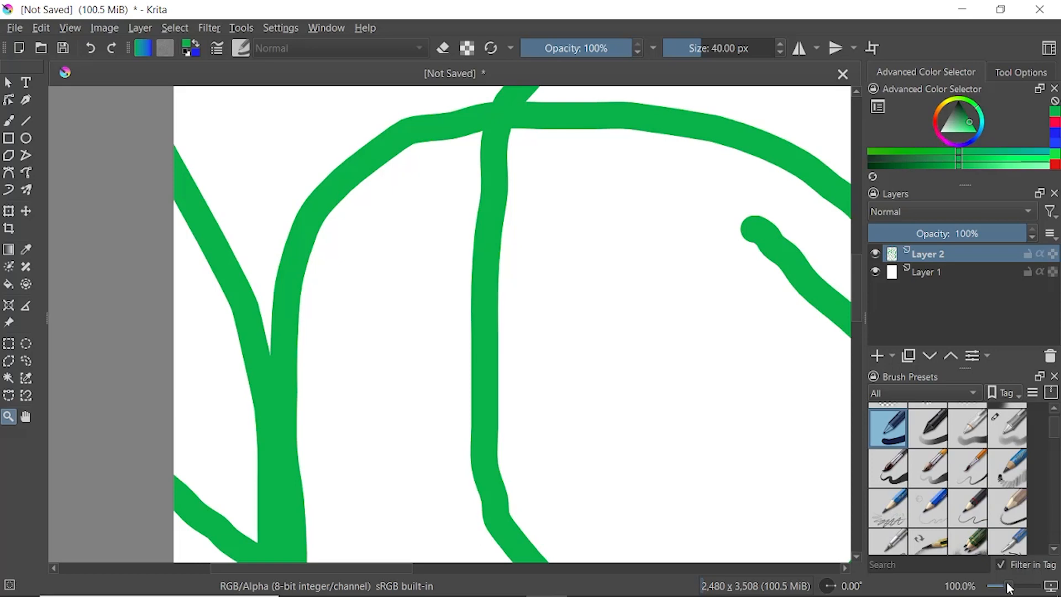
- Zoom the green drawing out and back in around the circular strokes, finishing at 16.7%
left_click_drag(1010, 588, 1002, 588)
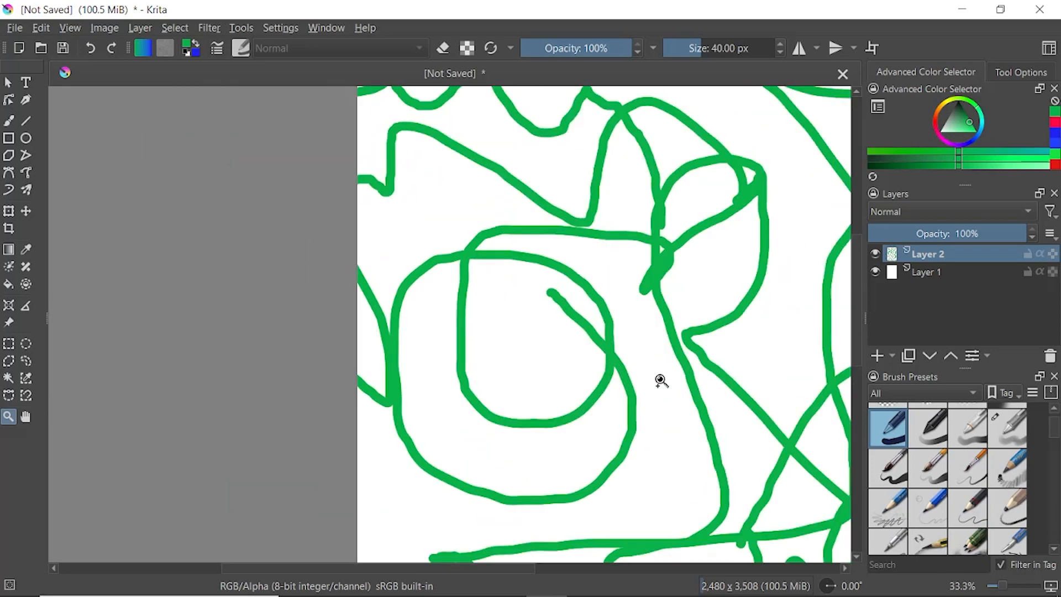
left_click(624, 324, "ctrl")
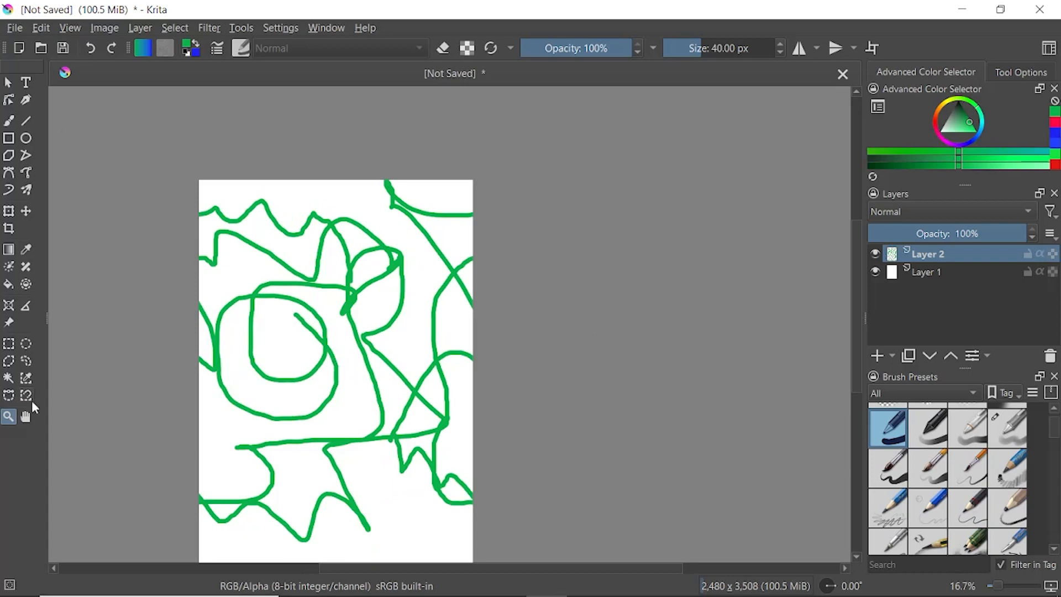
left_click(332, 366)
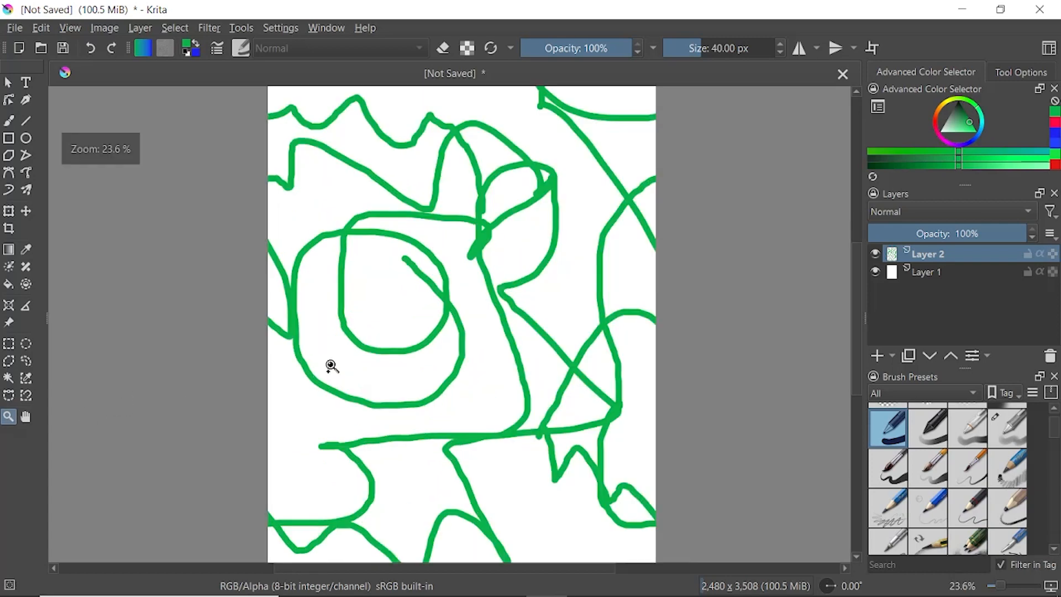
left_click(414, 329)
left_click(469, 307, "ctrl")
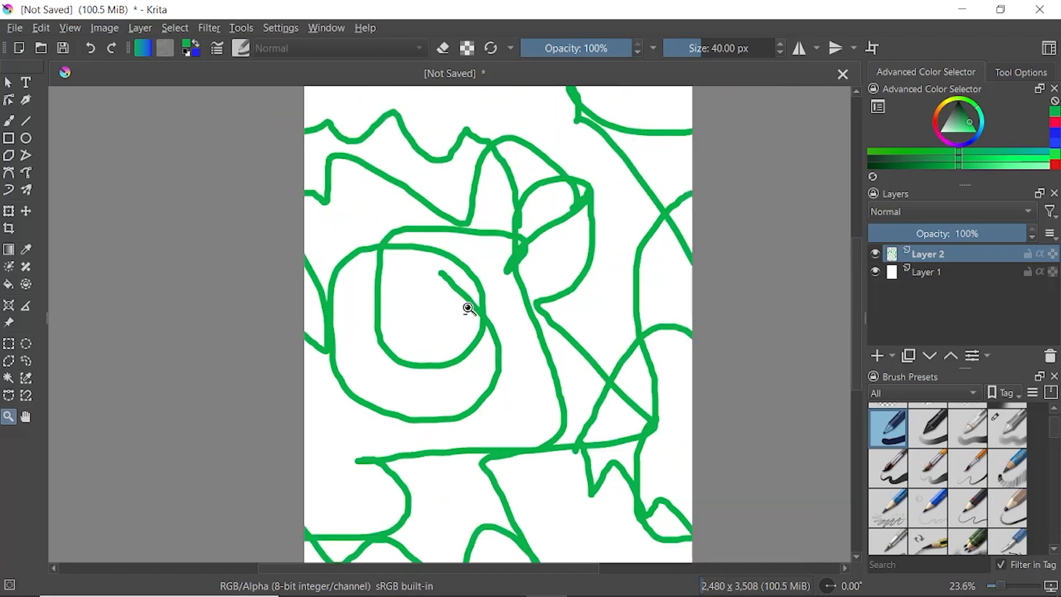
left_click(469, 309, "ctrl")
- Pan the page across the view with the Pan tool and zoom in and out around it
left_click(26, 417)
left_click_drag(455, 357, 496, 328)
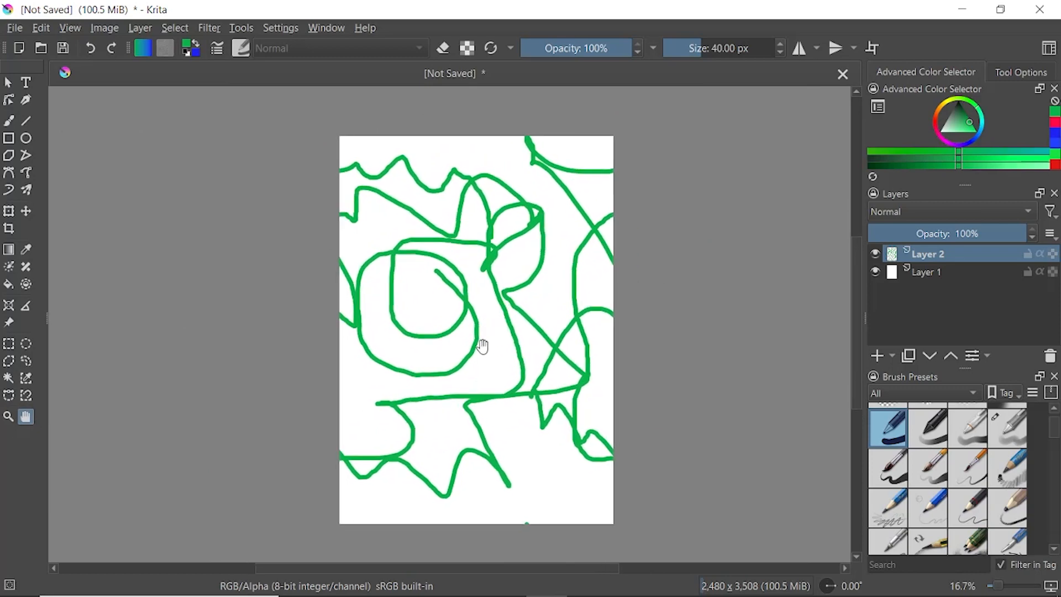
scroll(483, 350, "up", 2)
scroll(483, 343, "down", 1)
scroll(483, 337, "down", 1)
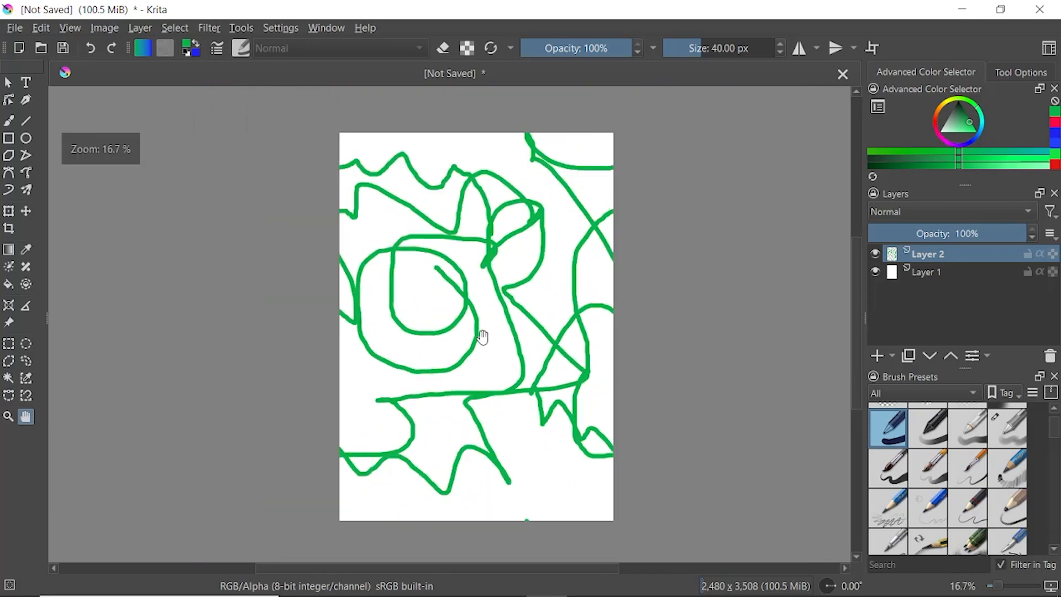
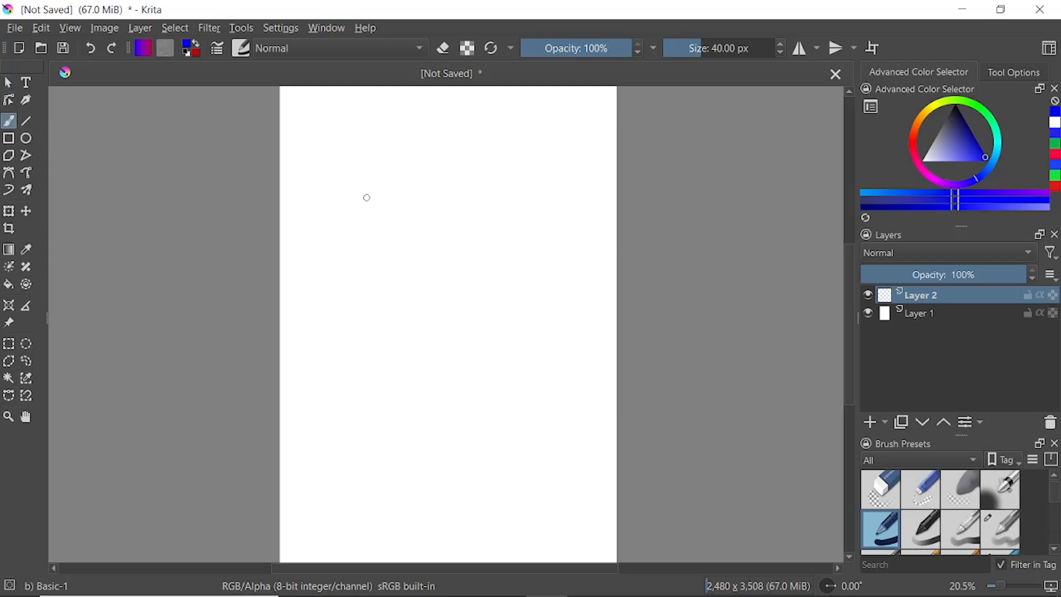
- Draw a winding blue line with Basic-1 across the upper page, and shade a horizontal band below it with Pencil-6 Quick Shade
mouse_move(291, 201)
left_mouse_down()
mouse_move(372, 164)
mouse_move(401, 188)
mouse_move(460, 154)
mouse_move(503, 167)
mouse_move(475, 203)
mouse_move(400, 215)
mouse_move(408, 260)
mouse_move(442, 219)
mouse_move(505, 256)
mouse_move(539, 256)
mouse_move(576, 211)
mouse_move(546, 160)
left_mouse_up()
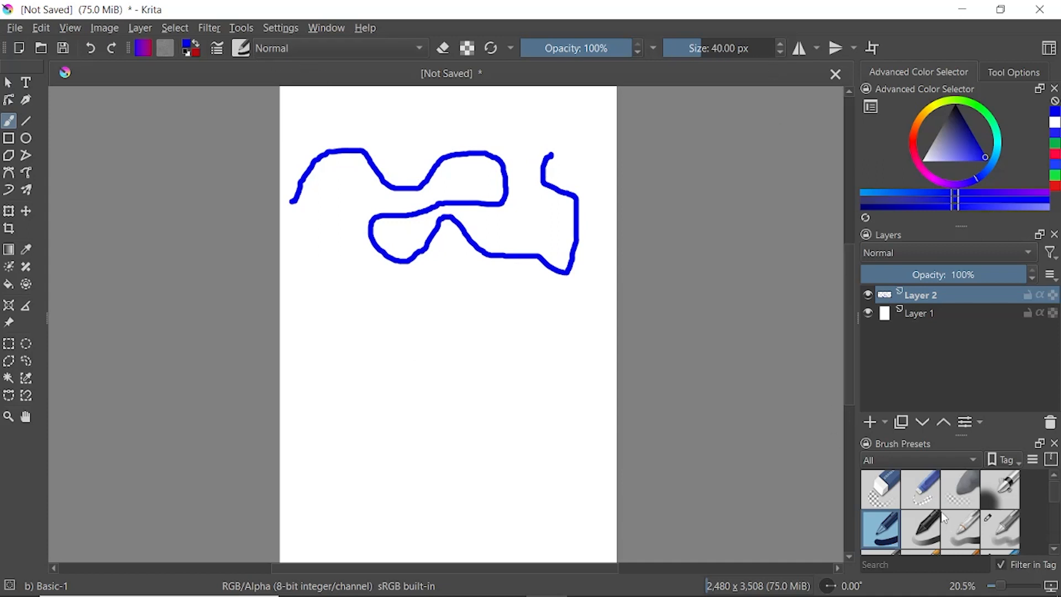
left_click_drag(963, 436, 963, 363)
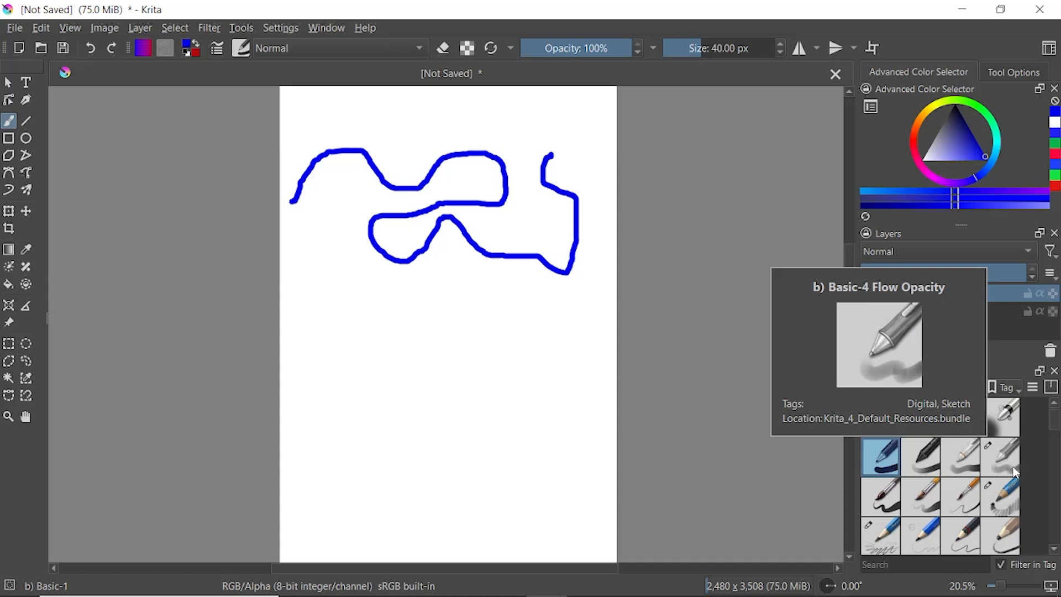
scroll(1004, 477, "down", 3)
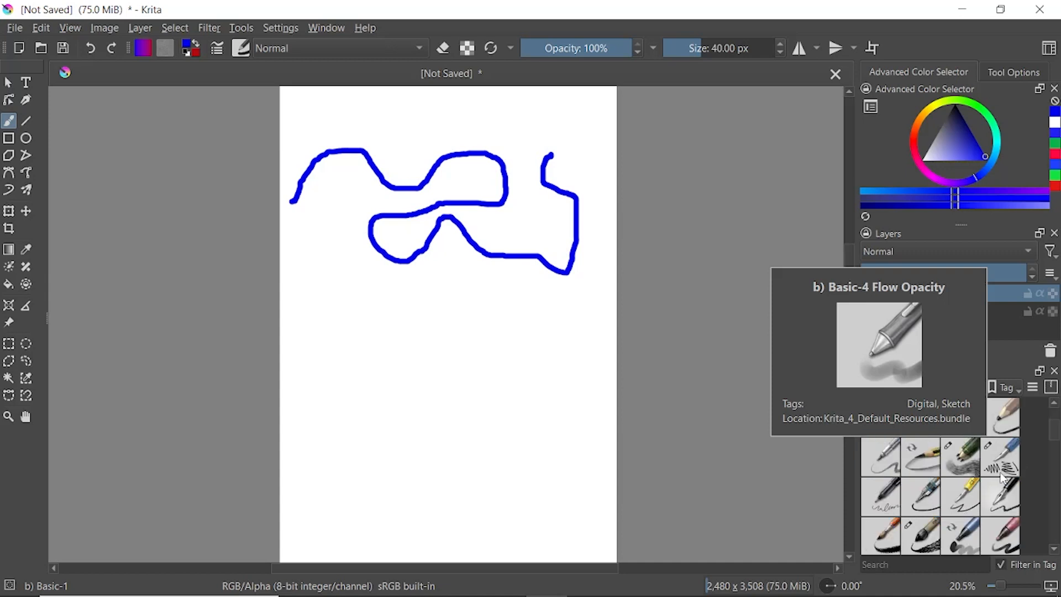
left_click(965, 462)
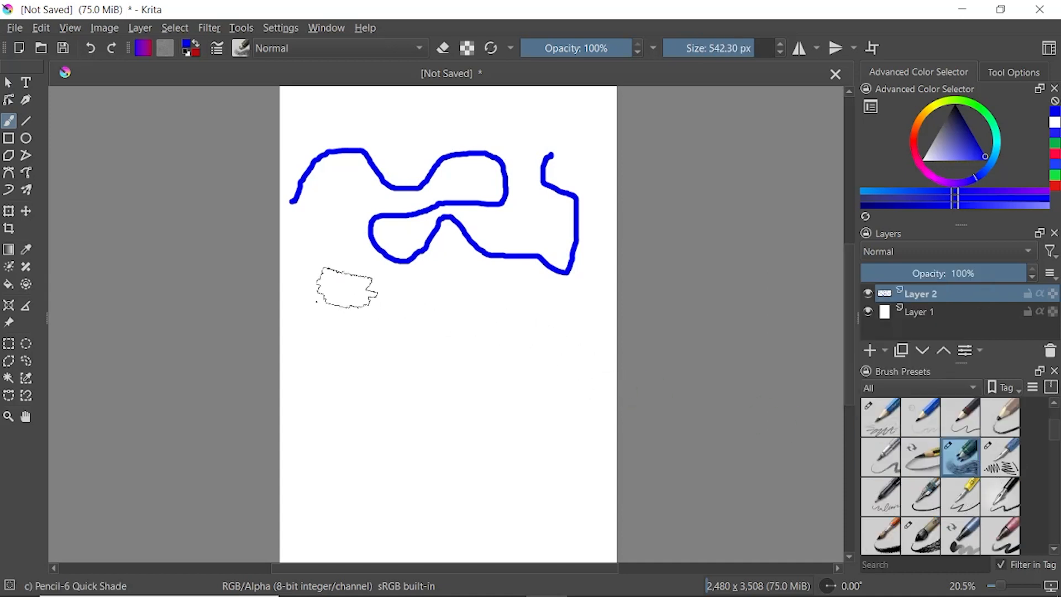
left_click_drag(336, 289, 578, 293)
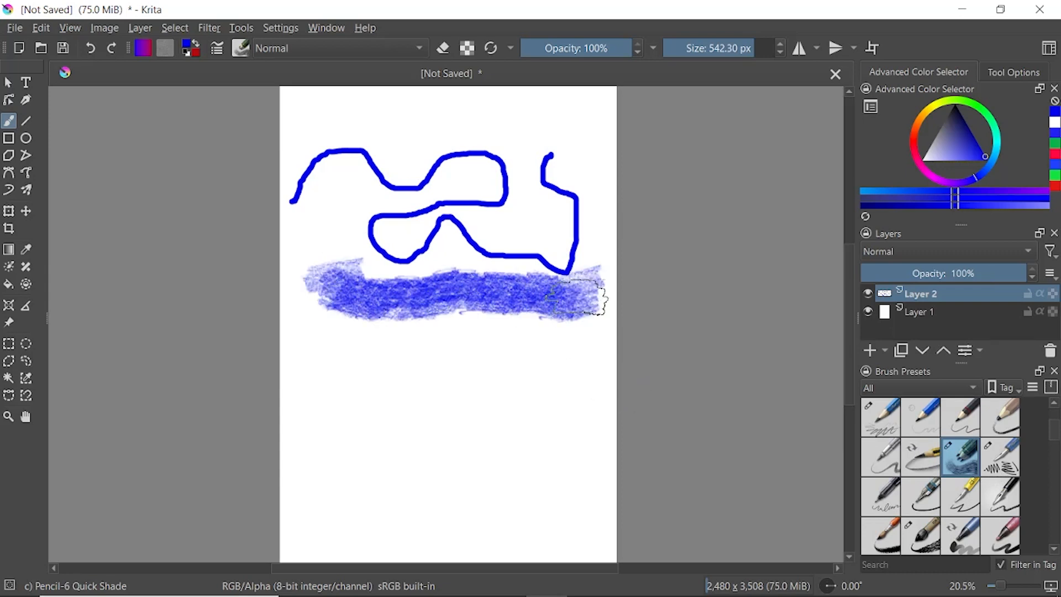
- Paint a thin blue line with a paintbrush preset below the shaded band, and a wide band beneath it with Dry Roller
scroll(882, 462, "down", 3)
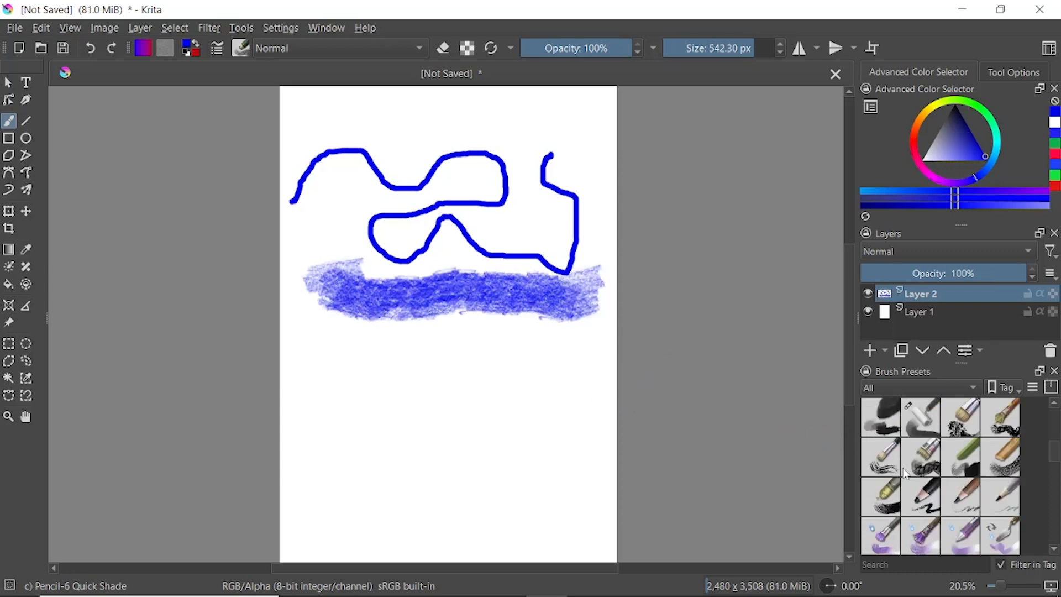
left_click(883, 459)
left_click_drag(288, 335, 562, 355)
left_click(923, 416)
left_click_drag(303, 388, 547, 402)
- Paint a horizontal stroke of parallel blue lines with RGBA 03 Rake below the Dry Roller band
scroll(981, 482, "down", 4)
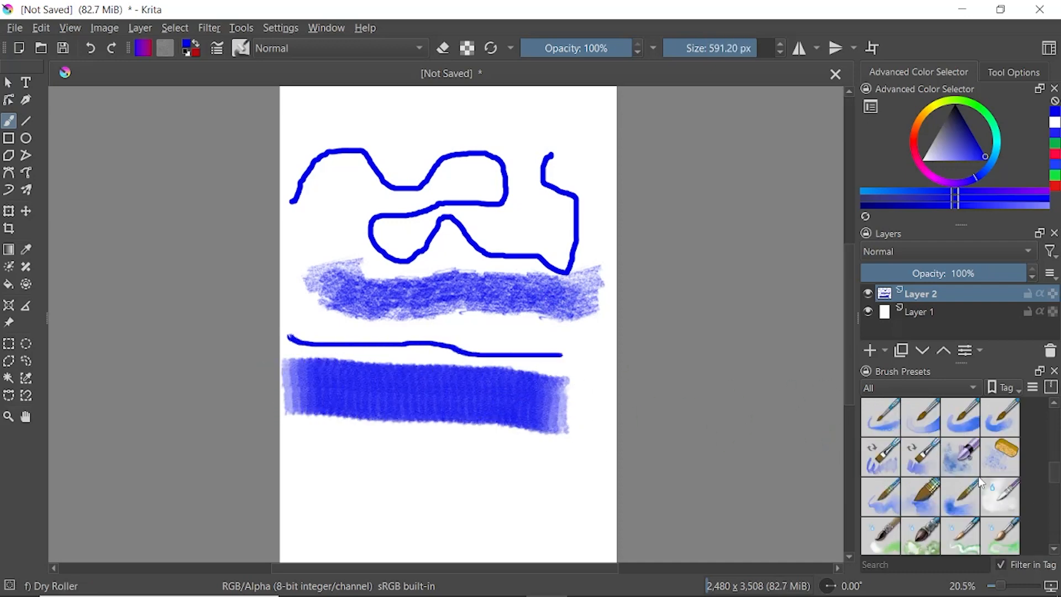
scroll(981, 482, "down", 3)
left_click(960, 457)
left_click(326, 451)
left_click_drag(310, 452, 577, 453)
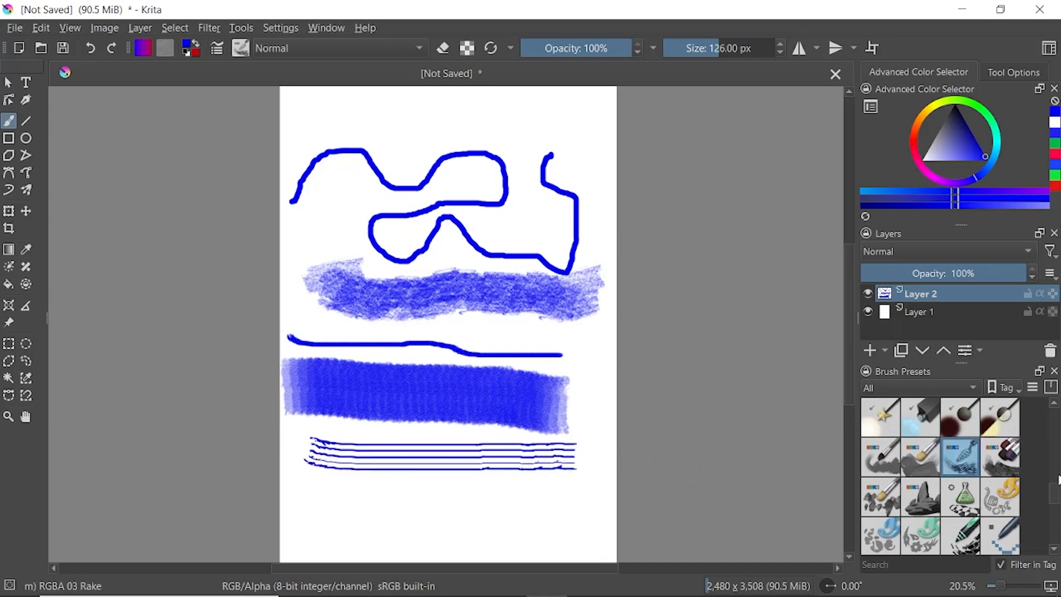
- Paint a row of grass with Stamp Grass and a row of ripples with Stamp Water near the page's lower edge
scroll(988, 484, "down", 3)
left_click(920, 455)
mouse_move(293, 482)
left_mouse_down()
mouse_move(321, 491)
mouse_move(600, 488)
left_mouse_up()
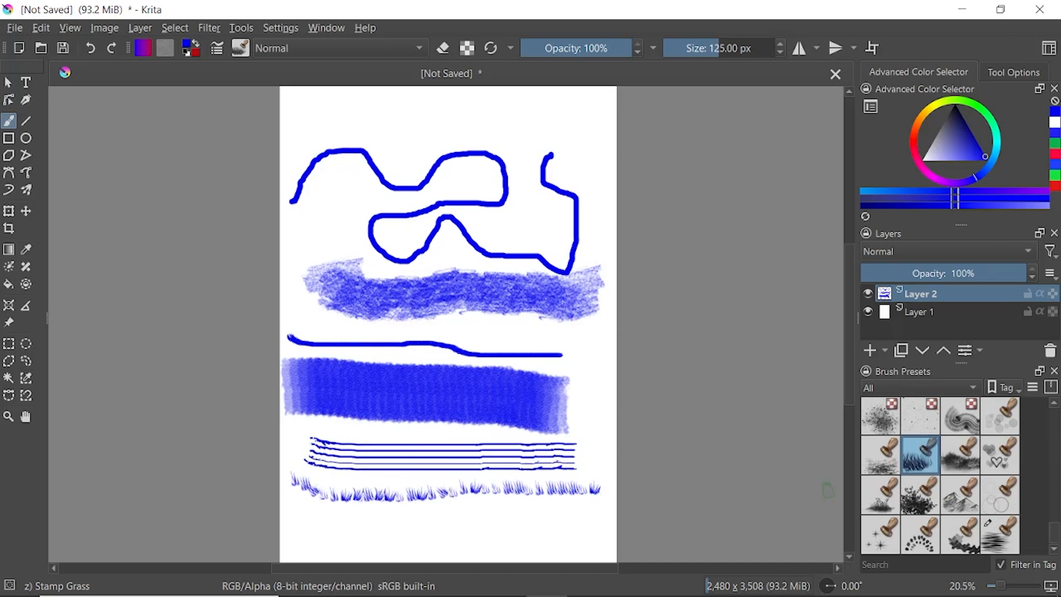
left_click(1001, 535)
left_click_drag(309, 522, 595, 523)
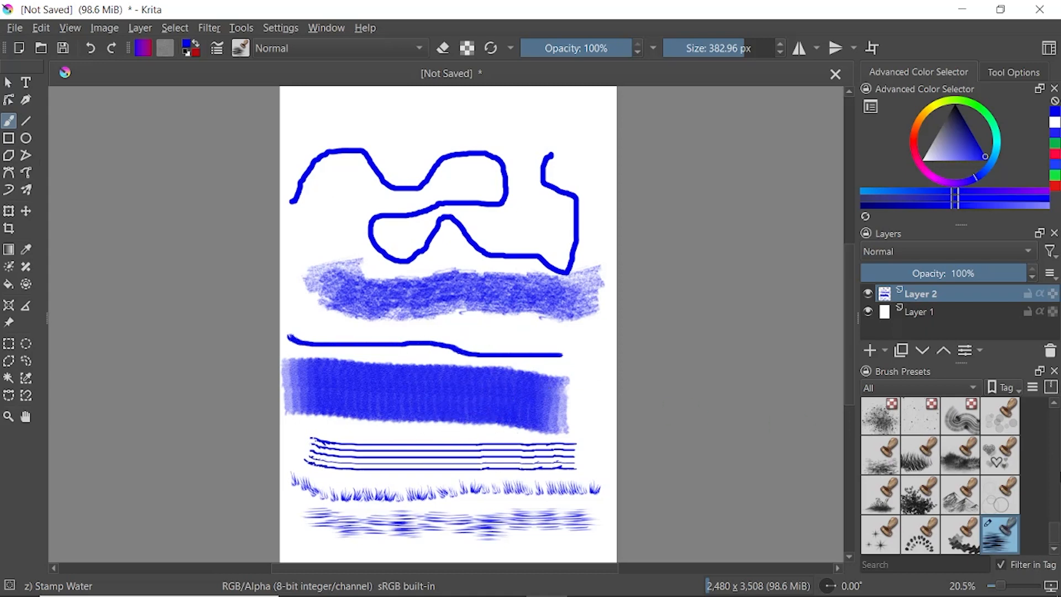
- Switch back to the Basic-1 brush preset and clear all strokes from Layer 2
left_click_drag(1056, 537, 1056, 406)
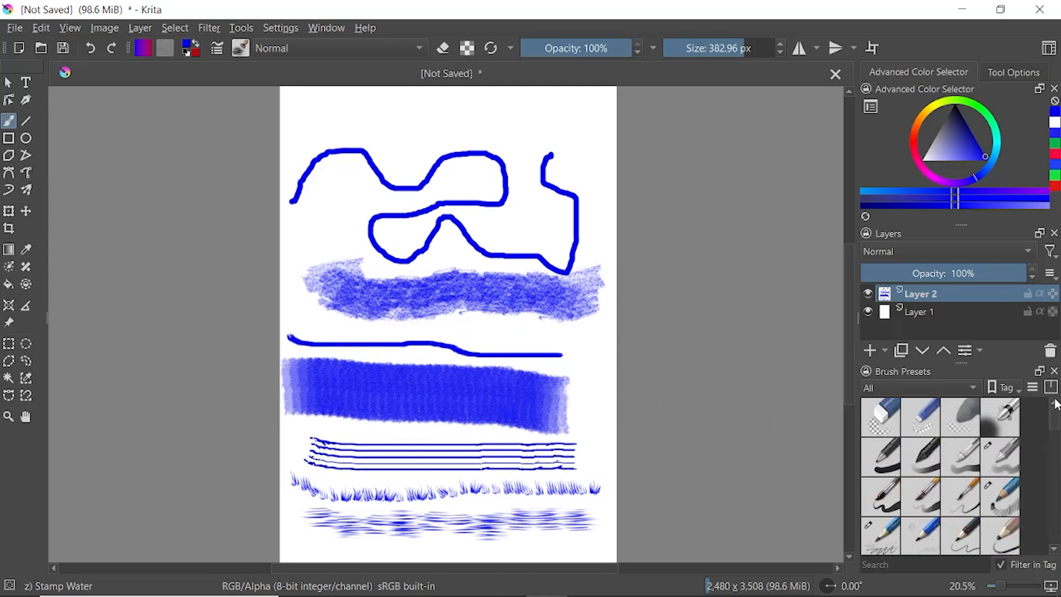
left_click(891, 466)
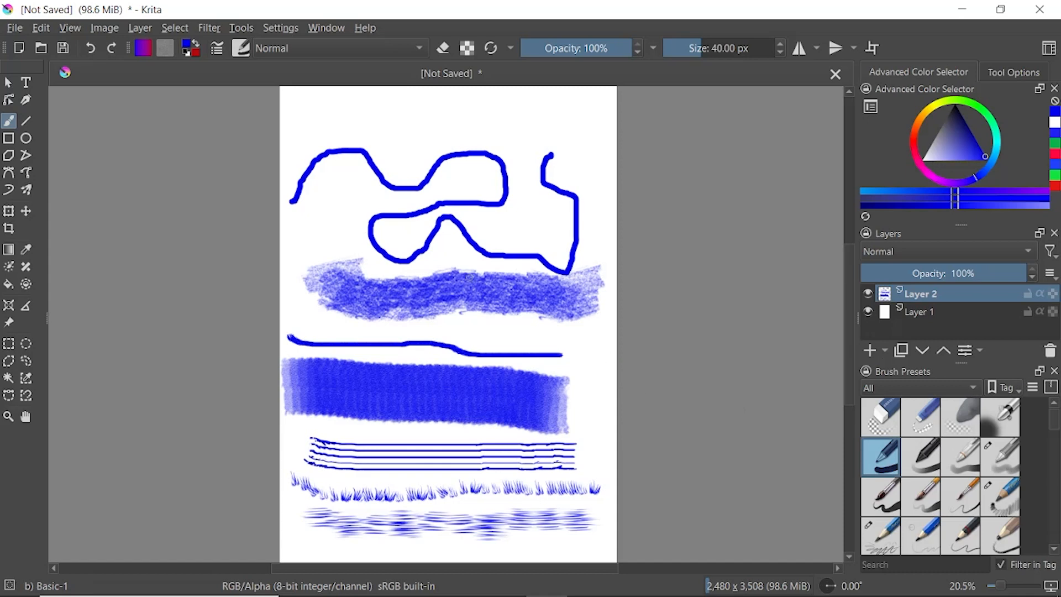
key("Delete")
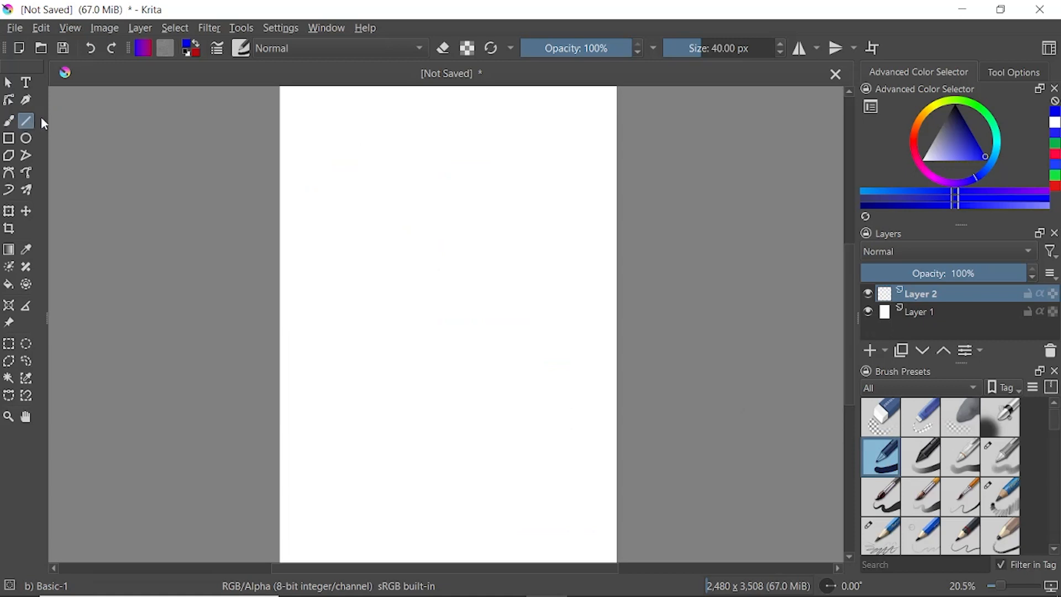
- Draw a long sloping blue line and a shorter diagonal one with the Line tool, and clear them from Layer 2
mouse_move(302, 125)
left_mouse_down()
mouse_move(535, 135)
mouse_move(569, 208)
mouse_move(445, 253)
mouse_move(362, 209)
mouse_move(504, 184)
mouse_move(548, 200)
mouse_move(586, 180)
left_mouse_up()
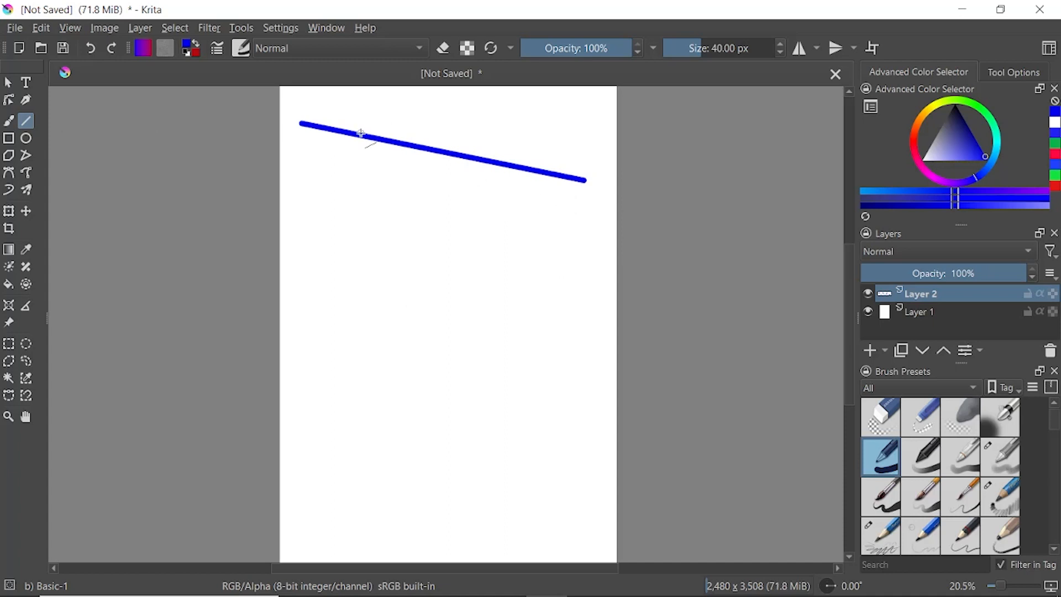
left_click_drag(311, 191, 415, 283)
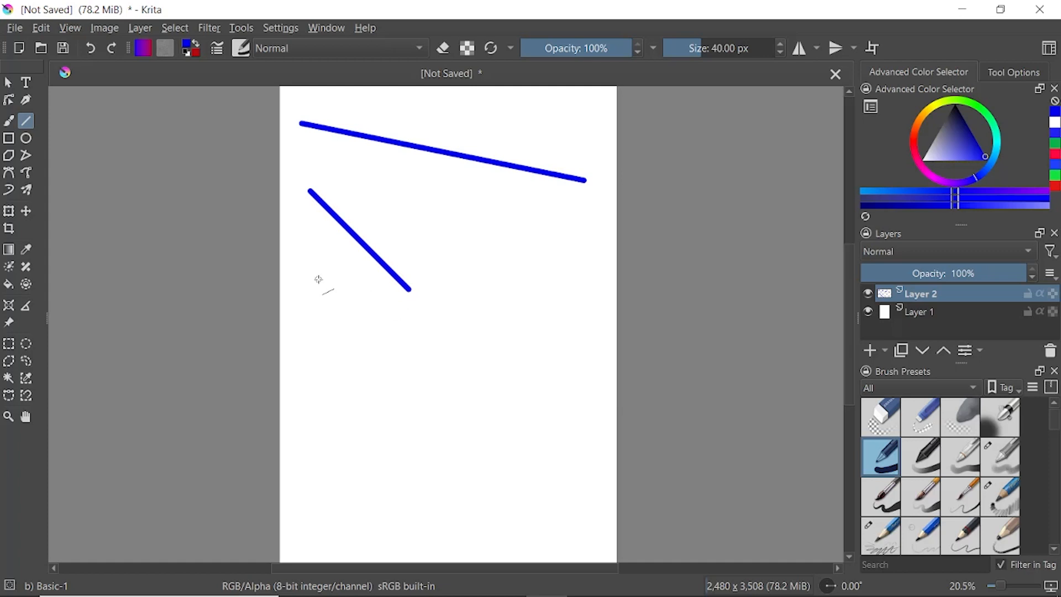
key("Delete")
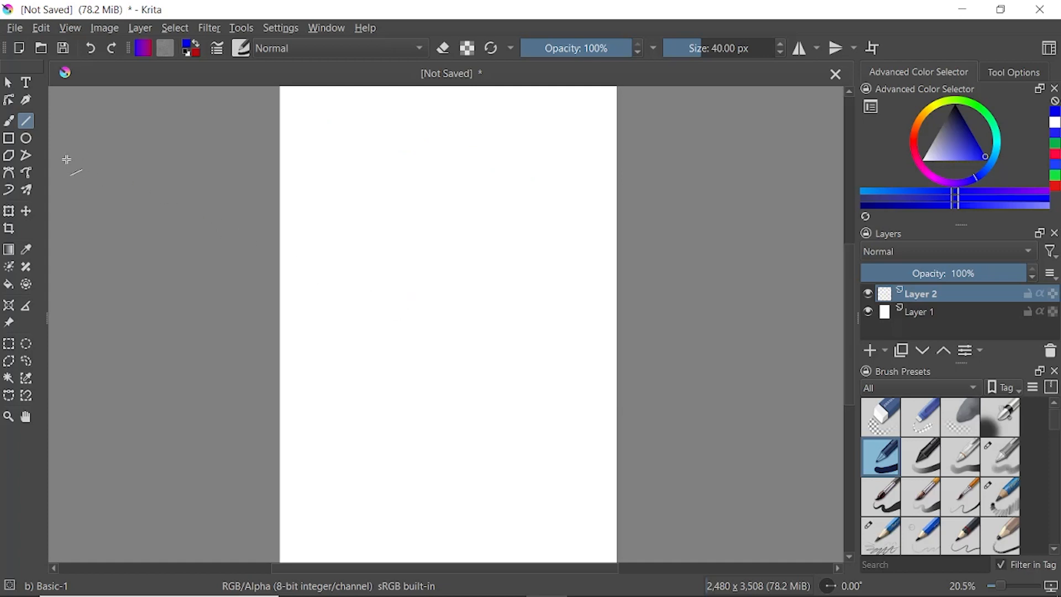
- Draw four unfilled blue rectangles on the upper page: a wide one, a tall one overlapping it, and a square on either side
left_click(9, 138)
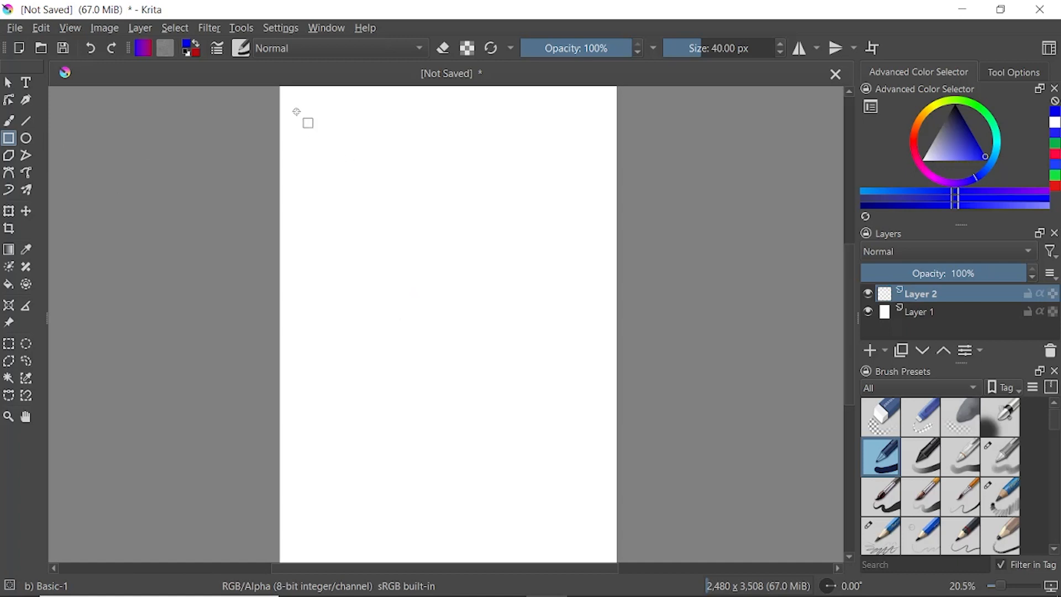
left_click_drag(296, 108, 578, 177)
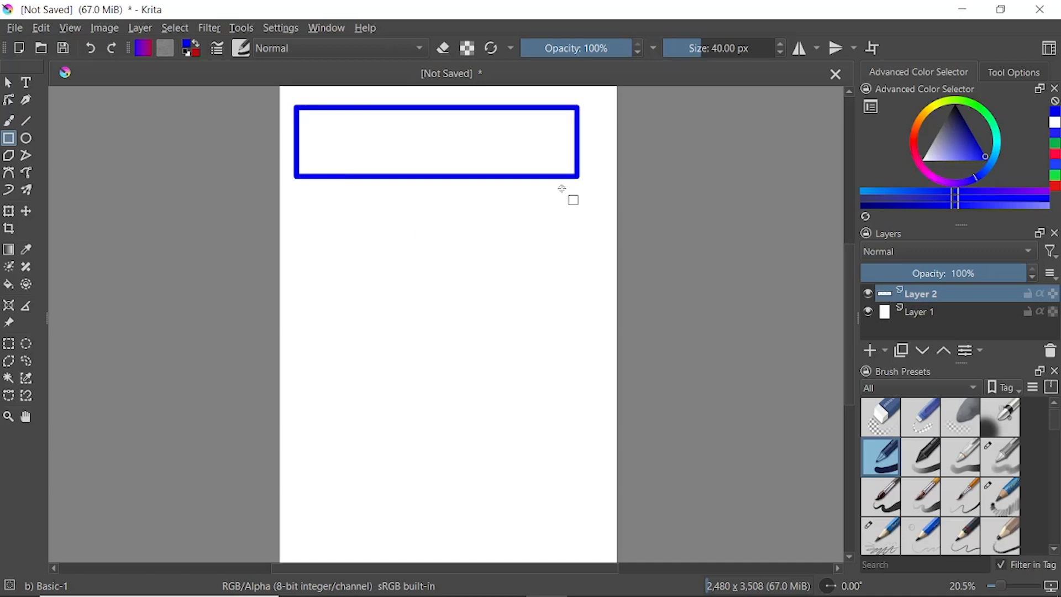
left_click(302, 204)
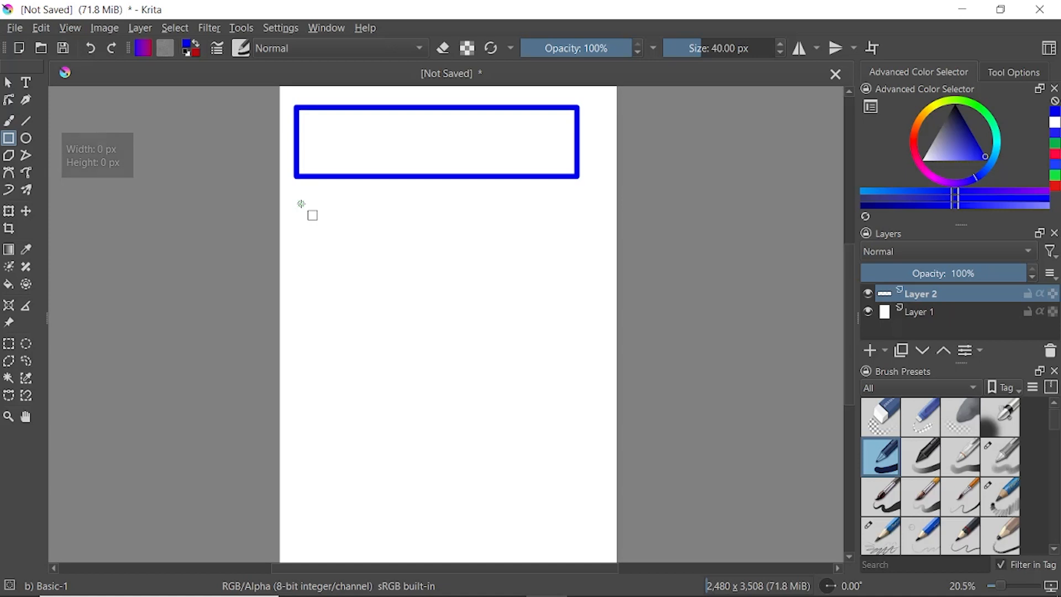
left_click_drag(301, 204, 481, 303)
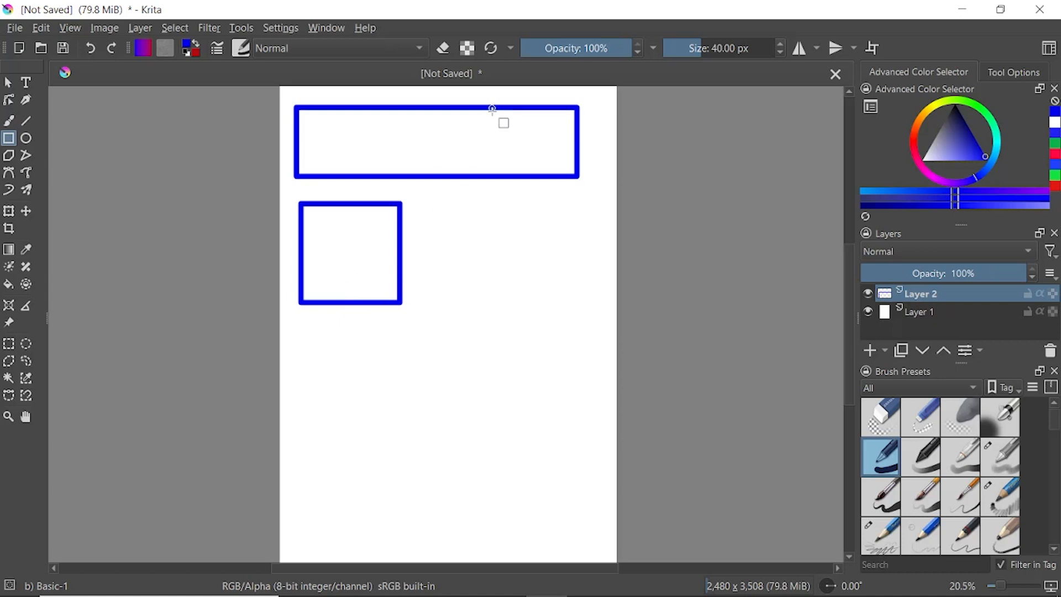
left_click_drag(449, 209, 474, 124)
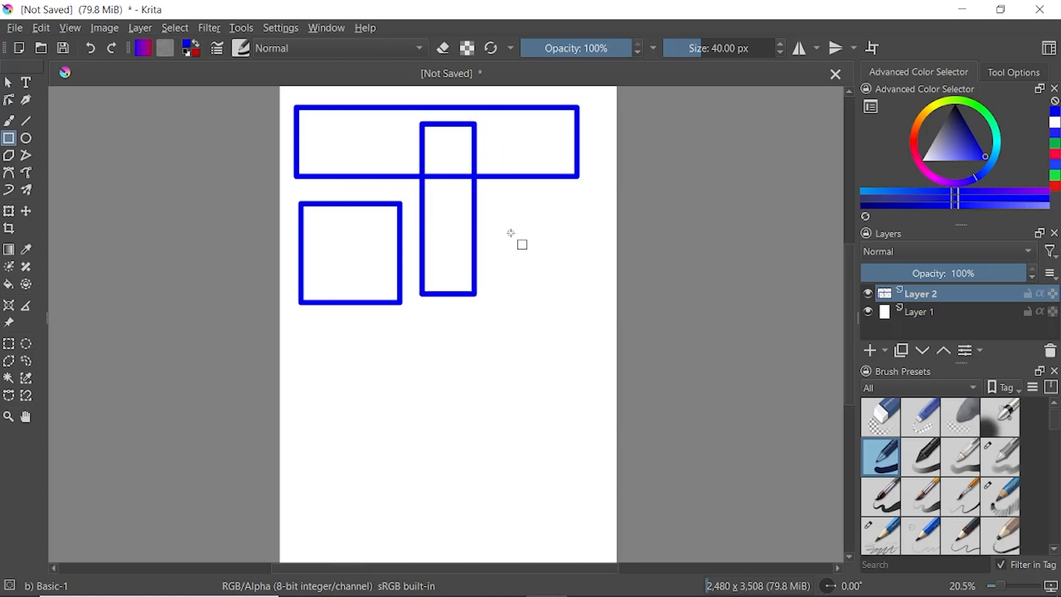
left_click_drag(534, 250, 486, 296)
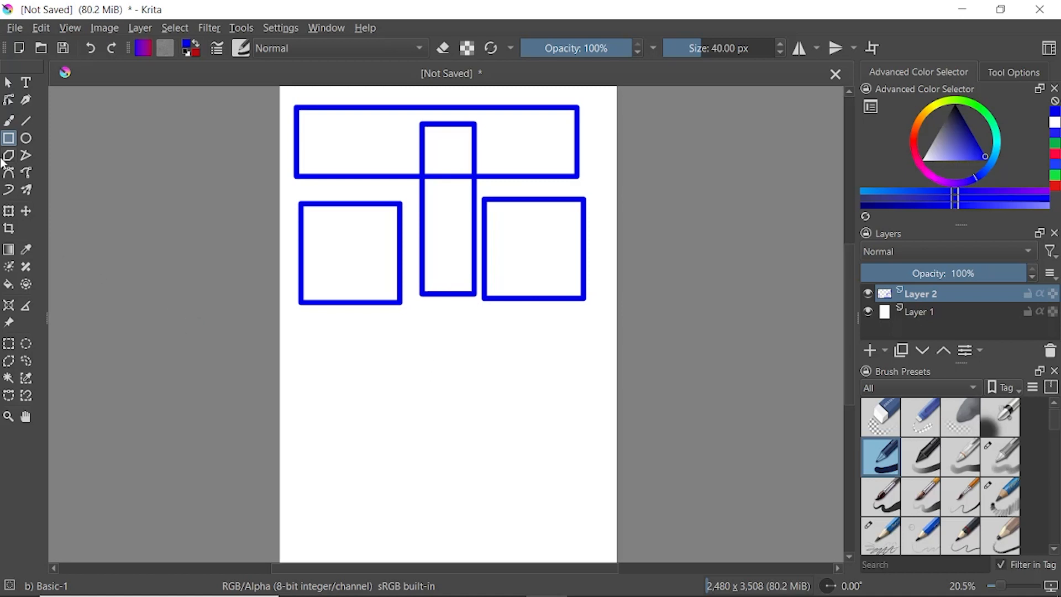
- Set the rectangle fill to Background Color and draw a red rectangle about 1481 by 650 px over the blue outlines
left_click(1014, 72)
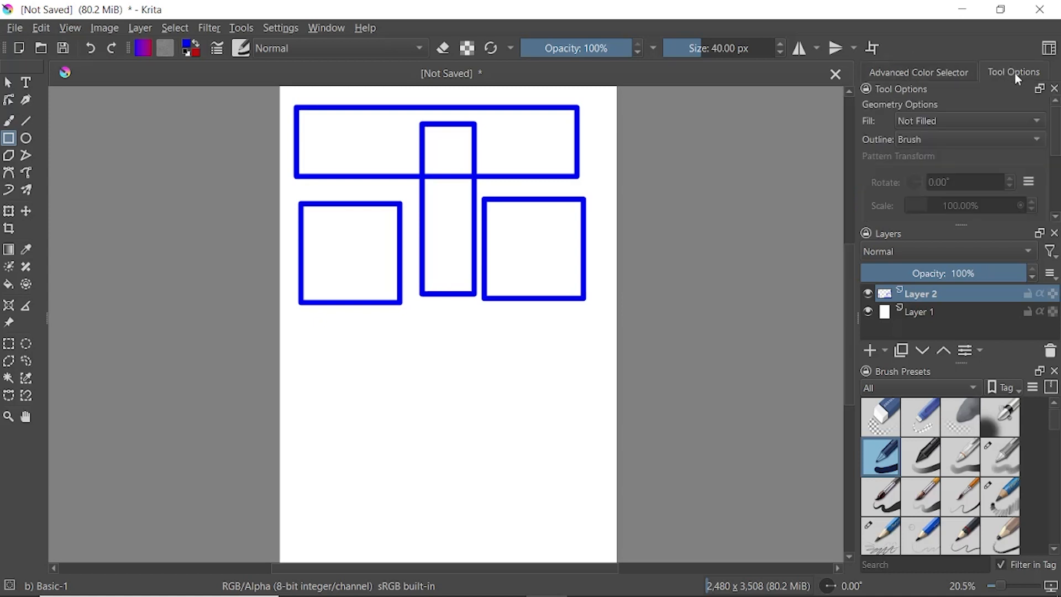
left_click_drag(957, 227, 950, 360)
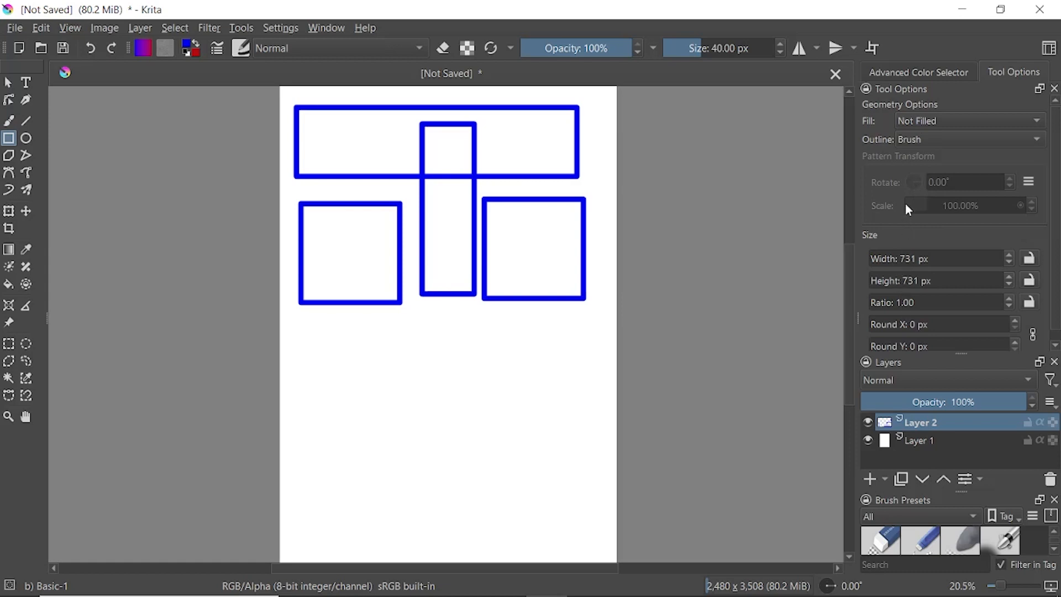
left_click(928, 121)
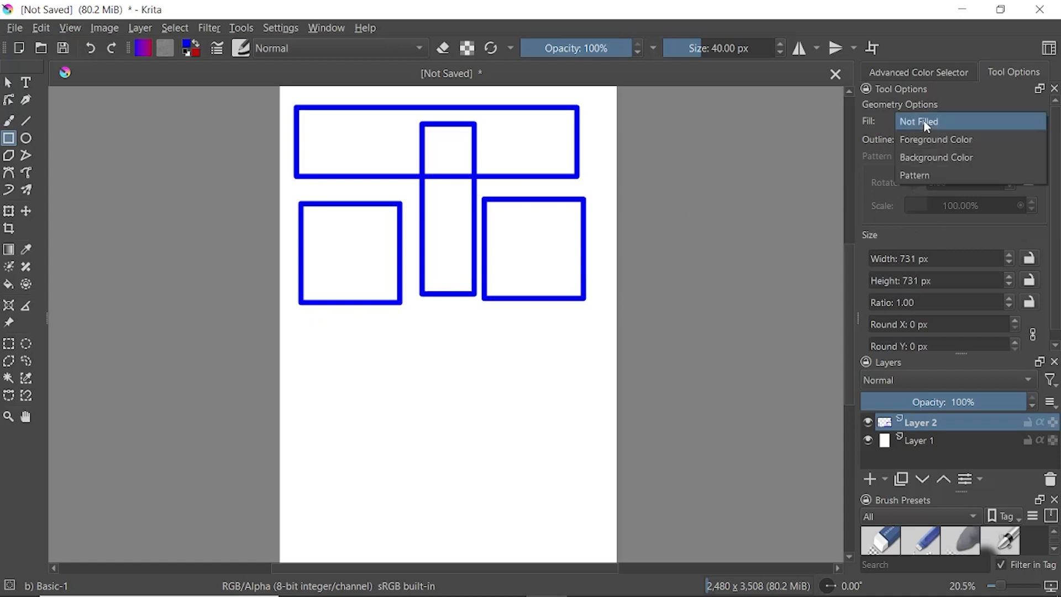
left_click(929, 158)
left_click_drag(349, 155, 552, 245)
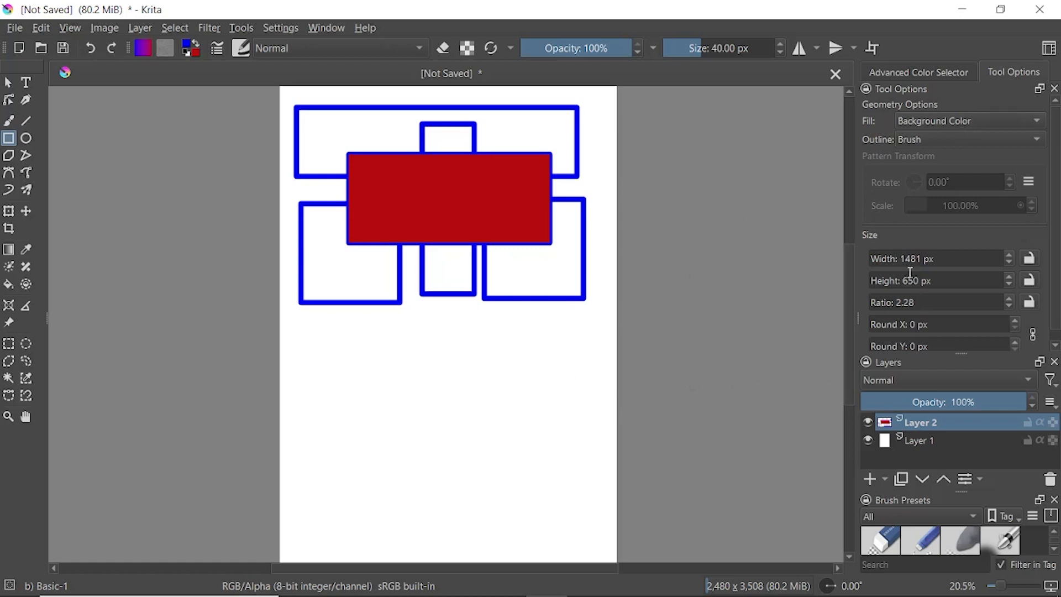
- Lock the rectangle width at 1000 px and draw a red rectangle about 395 px high below the outlines
left_click_drag(904, 259, 927, 259)
type("100")
left_click(1030, 259)
left_click_drag(385, 314, 480, 371)
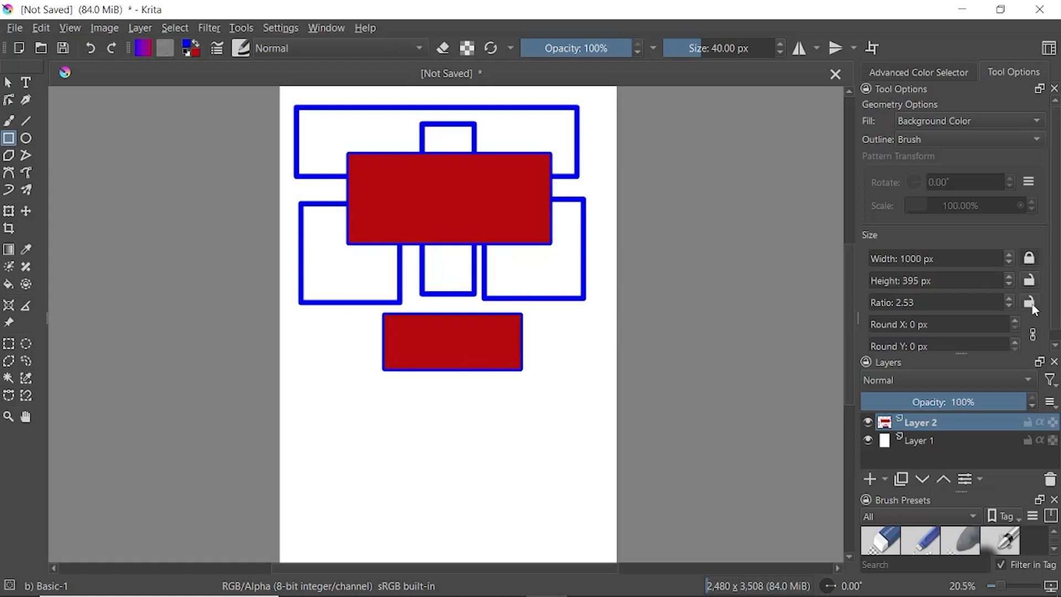
- Unlock the width, set both corner radii to 200 px, and draw rounded rectangles of about 1818 by 411 px and 1612 by 708 px
scroll(1033, 305, "down", 1)
left_click(1030, 248)
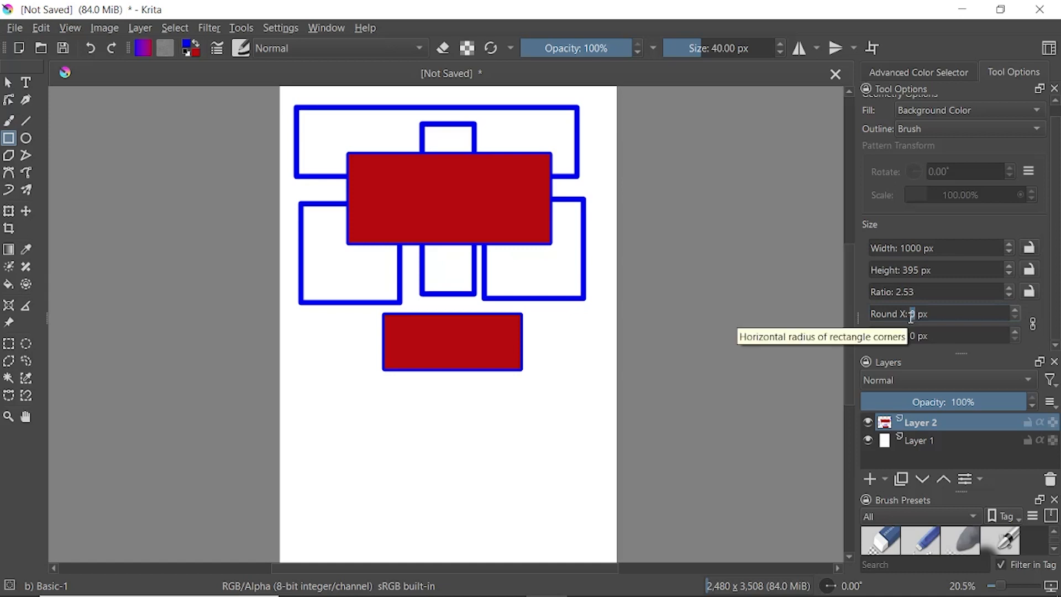
type("00")
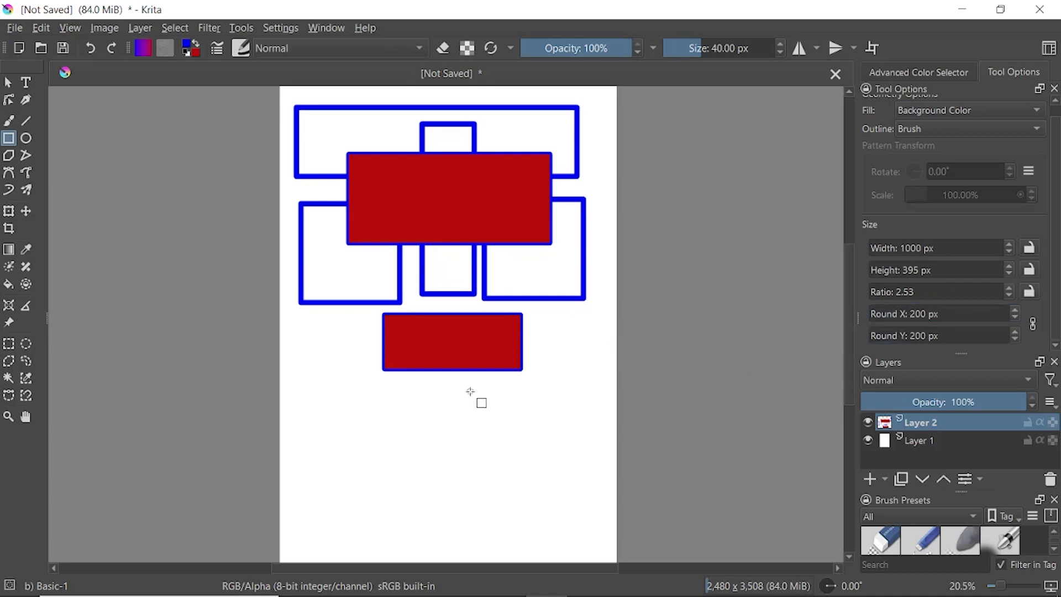
left_click_drag(336, 359, 583, 414)
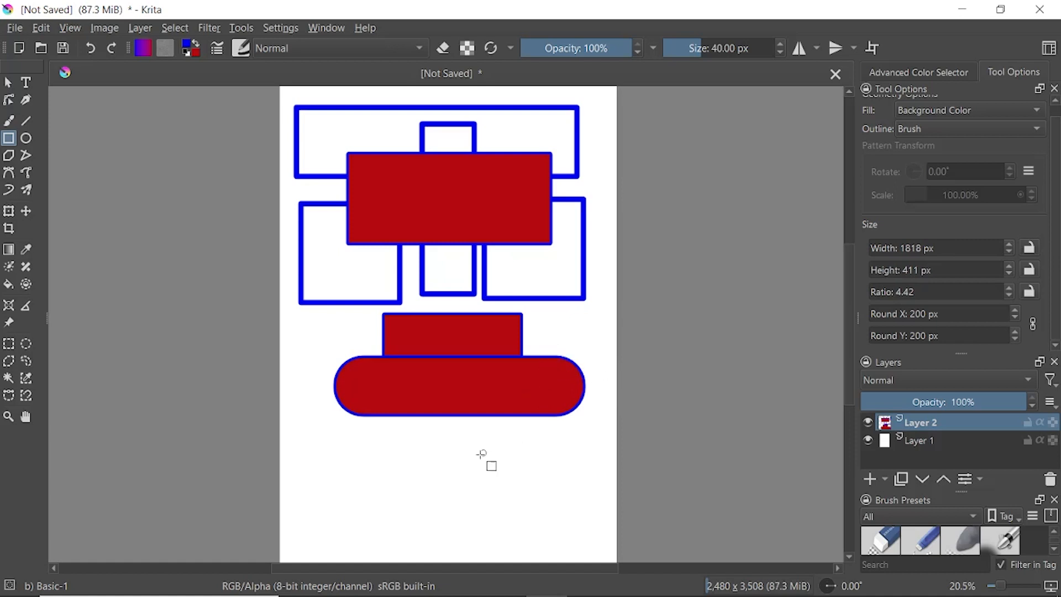
left_click_drag(384, 436, 602, 532)
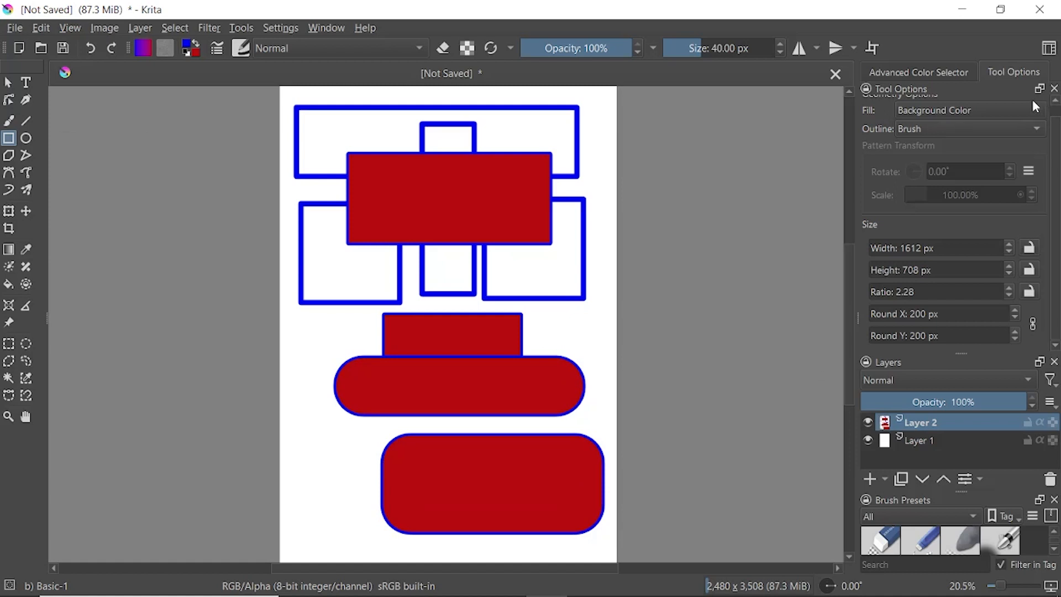
- Set the rectangle fill to Not Filled and the corner rounding to 0 px
scroll(1055, 282, "up", 1)
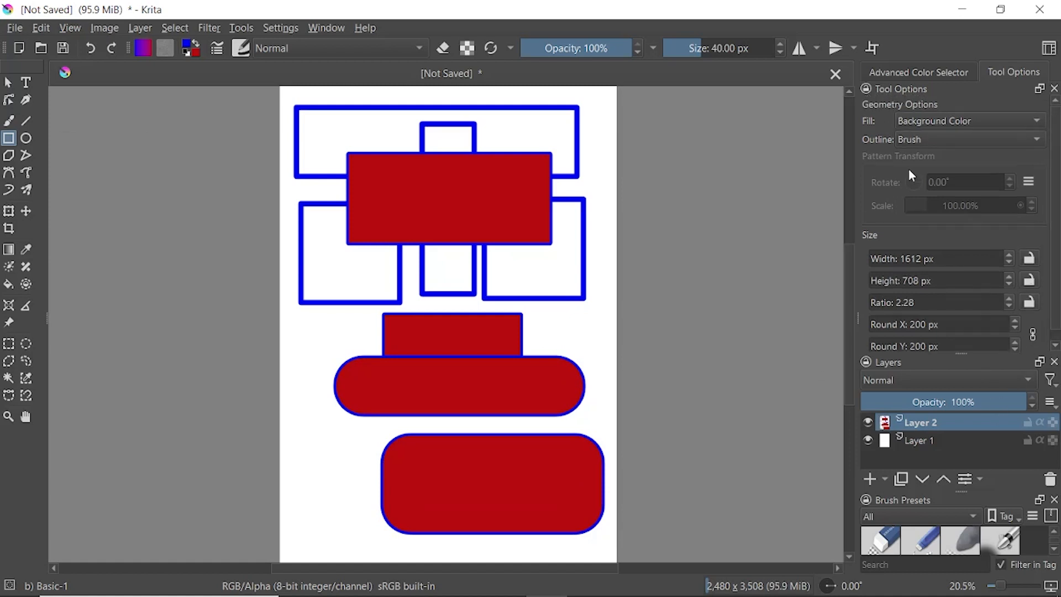
left_click(957, 117)
left_click(936, 88)
left_click_drag(938, 322, 890, 321)
type("0")
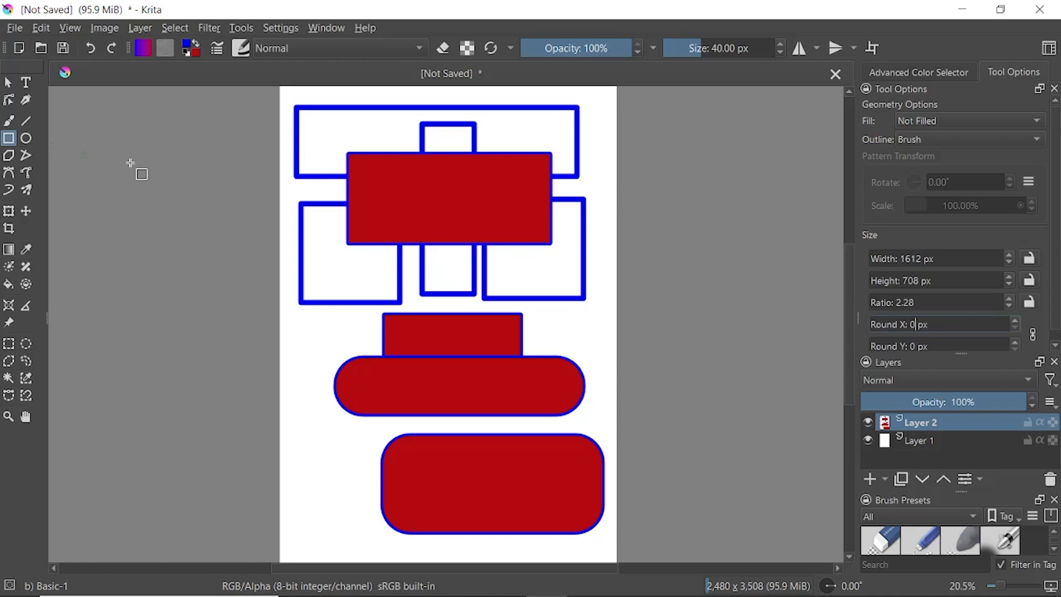
- Clear all the drawn rectangles from Layer 2
left_click(543, 165)
key("Delete")
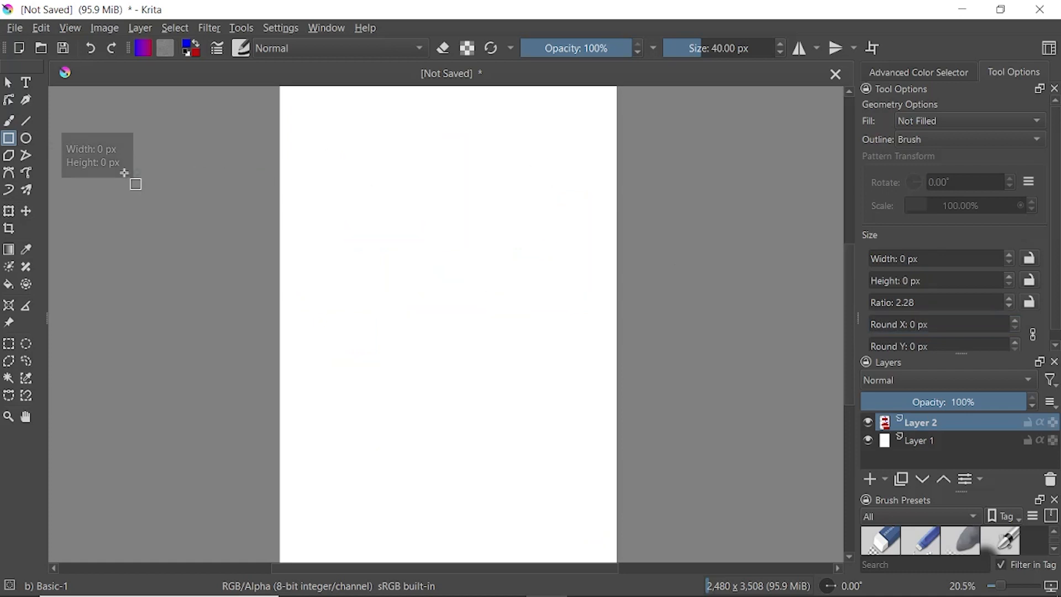
- Draw an unfilled ellipse about 1446 × 591 px near the page's upper edge and a circle about 728 px wide below it
left_click(27, 139)
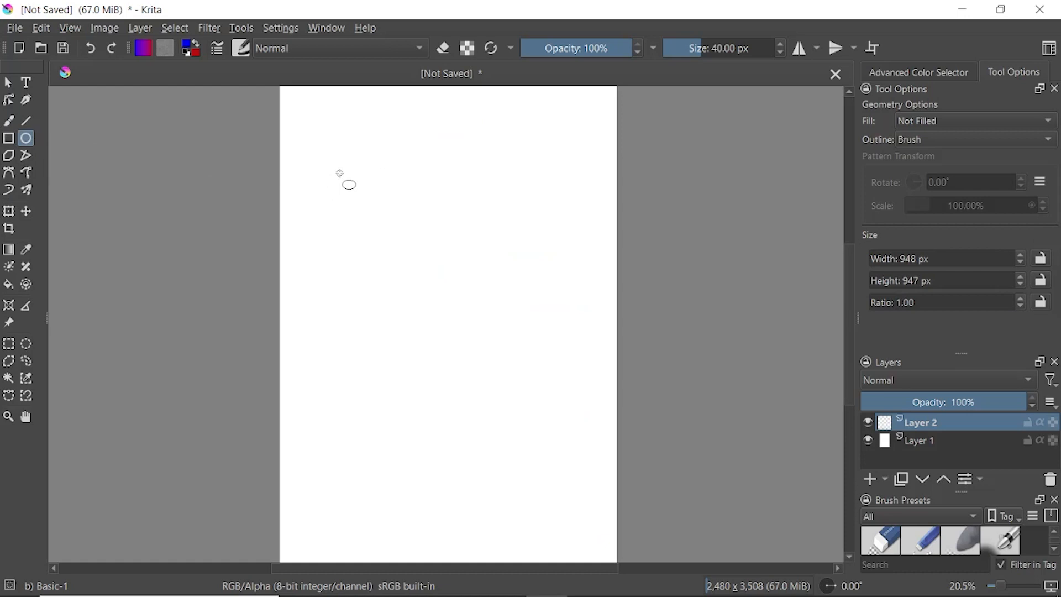
left_click_drag(313, 112, 510, 192)
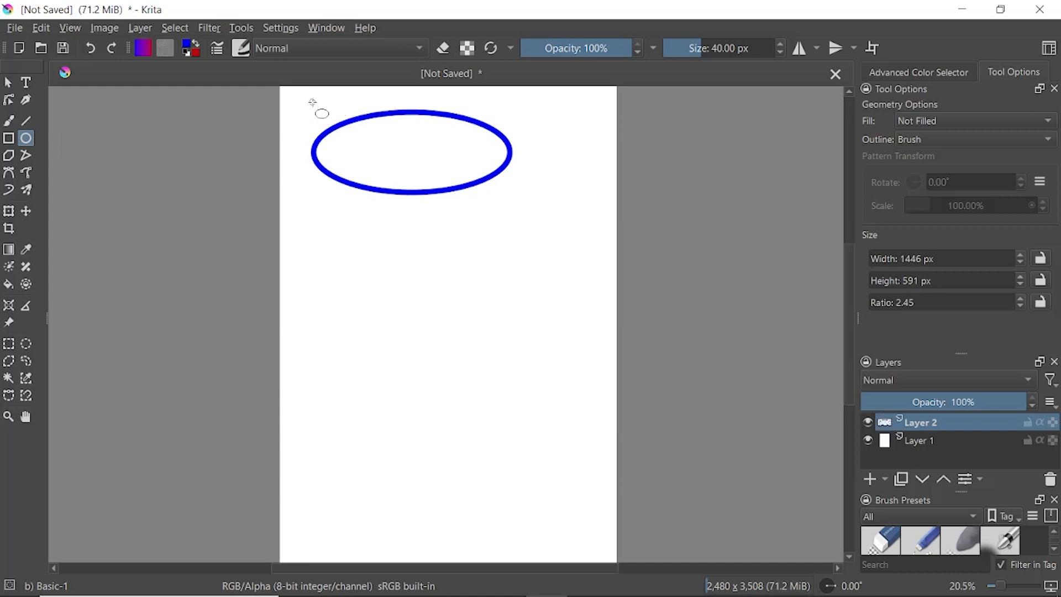
left_click(322, 226)
left_click_drag(322, 226, 424, 320)
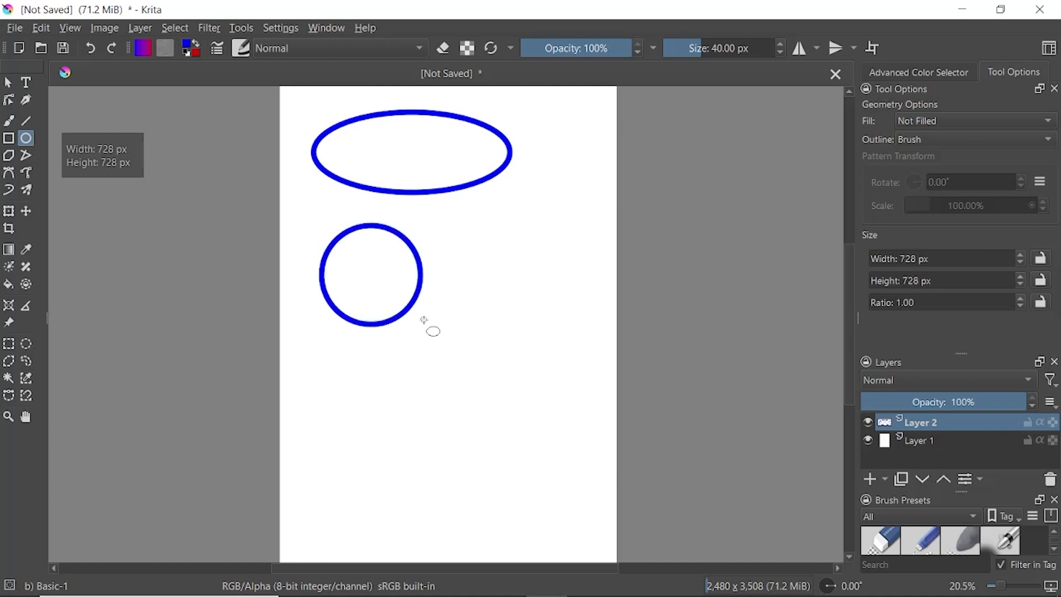
- Draw an ellipse about 1052 × 257 px and a circle about 1490 px wide, both outward from their centres, and clear the layer
left_click(473, 233)
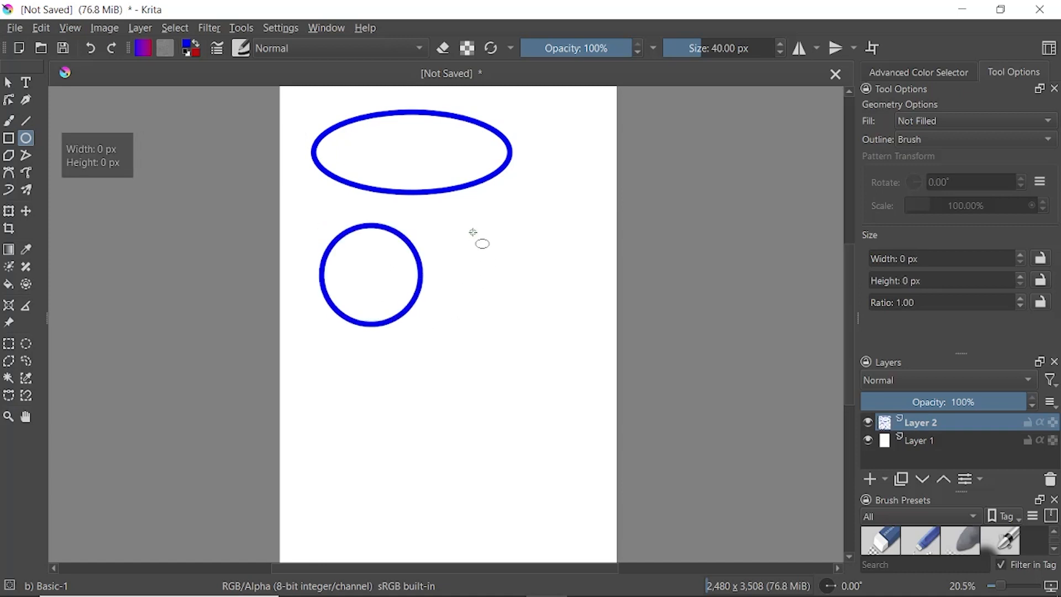
left_click_drag(473, 232, 550, 255)
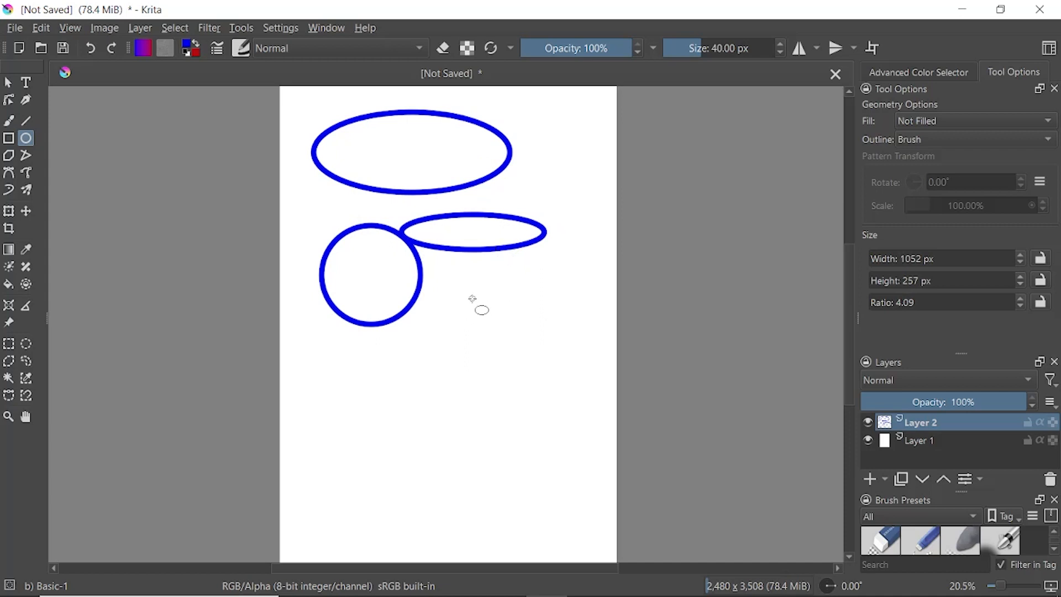
left_click_drag(473, 299, 553, 403)
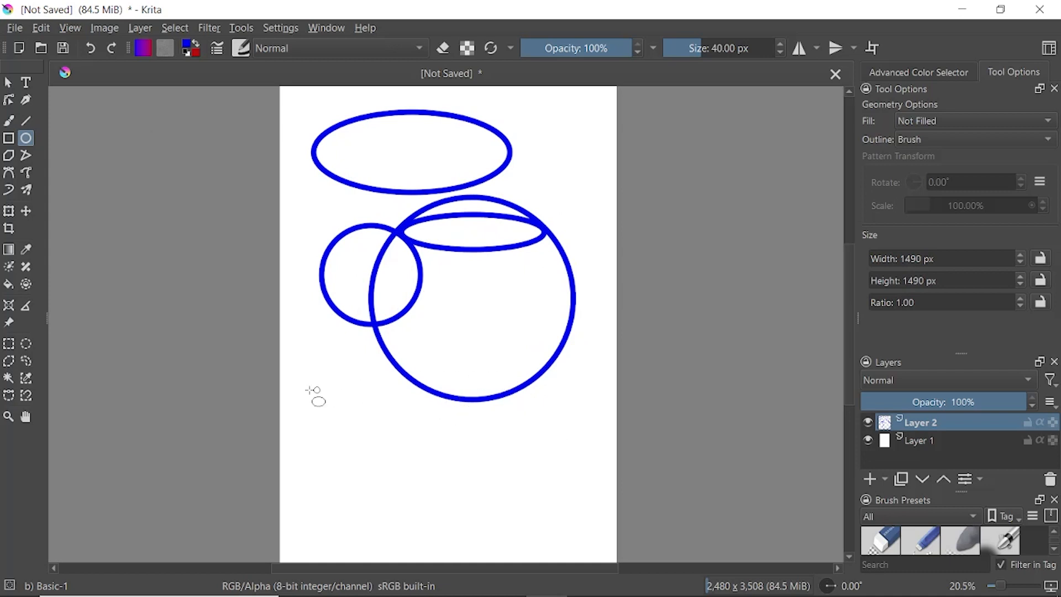
key("Delete")
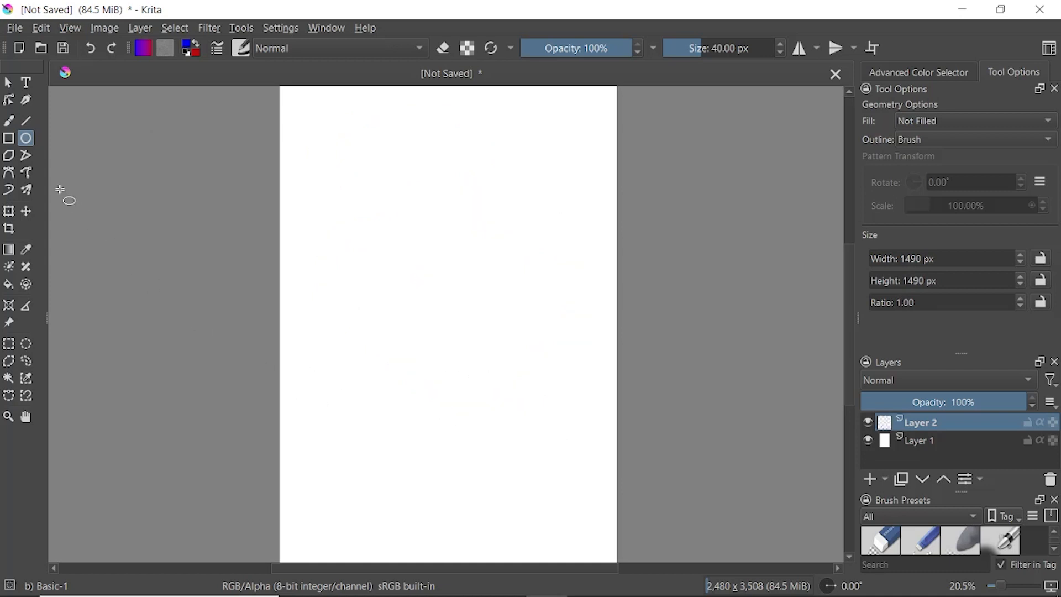
- Draw a closed eight-cornered polygon with a zigzag lower side in the upper half of the page
left_click(12, 157)
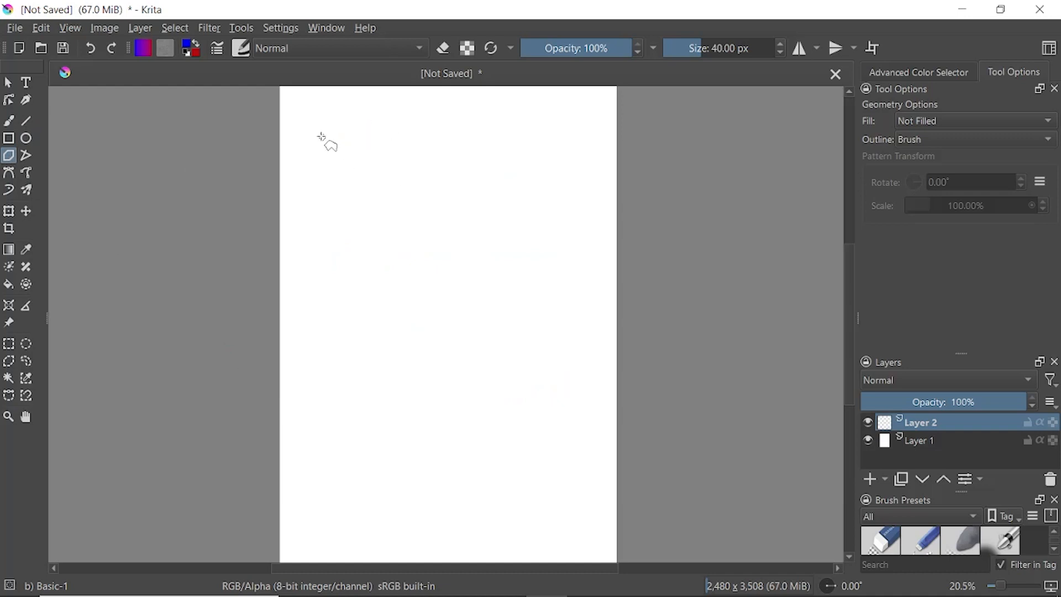
left_click(320, 133)
left_click(513, 114)
left_click(570, 192)
left_click(490, 270)
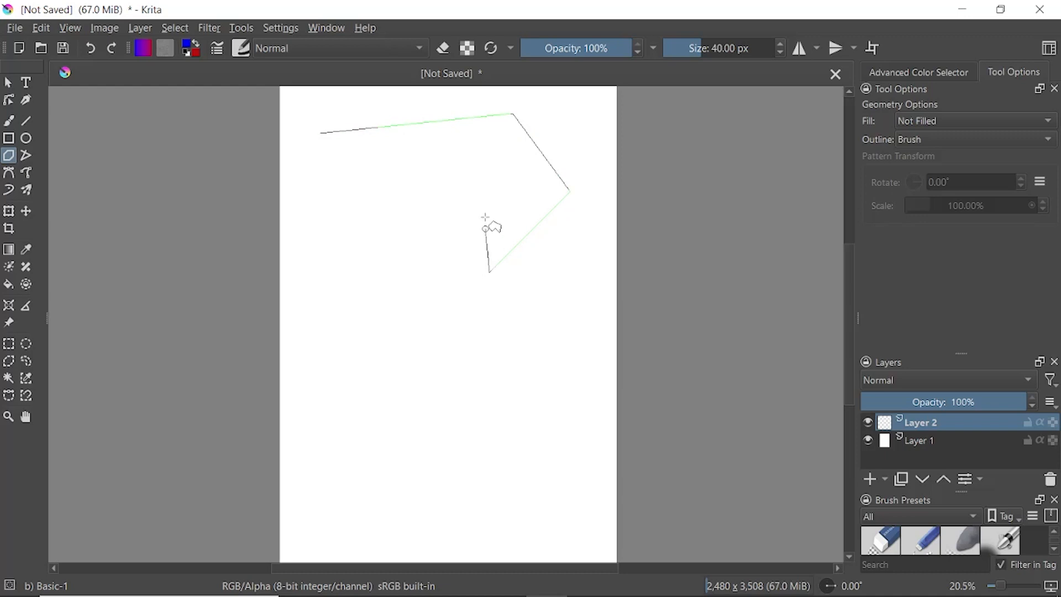
left_click(480, 173)
left_click(416, 273)
left_click(403, 185)
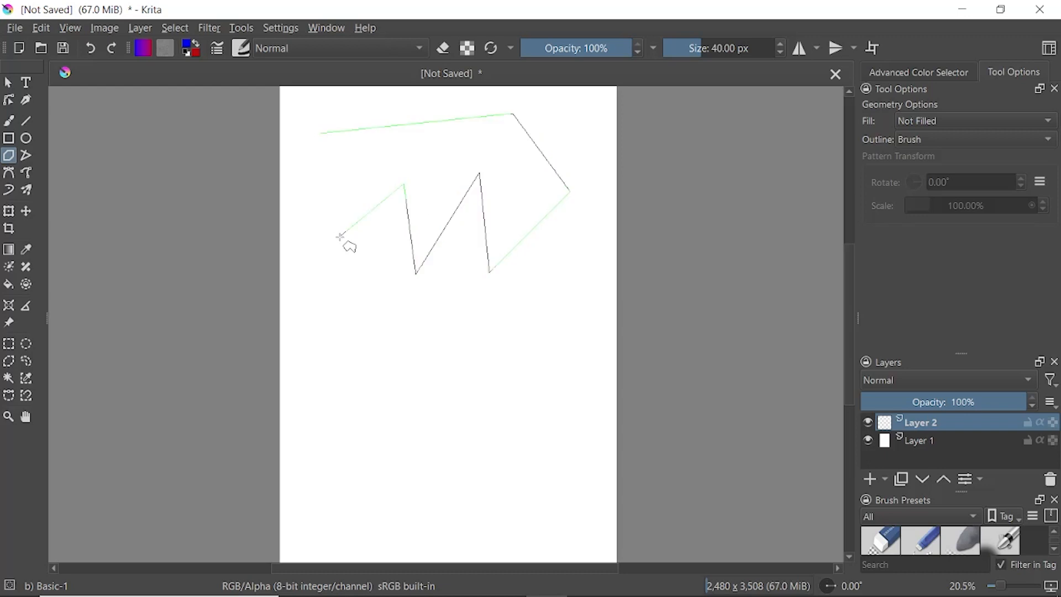
double_click(340, 236)
- Draw a second closed polygon with seven corners below the first, and clear both polygons from the layer
left_click(337, 308)
left_click(540, 313)
left_click(515, 445)
left_click(441, 366)
left_click(408, 455)
left_click(393, 376)
left_click(282, 393)
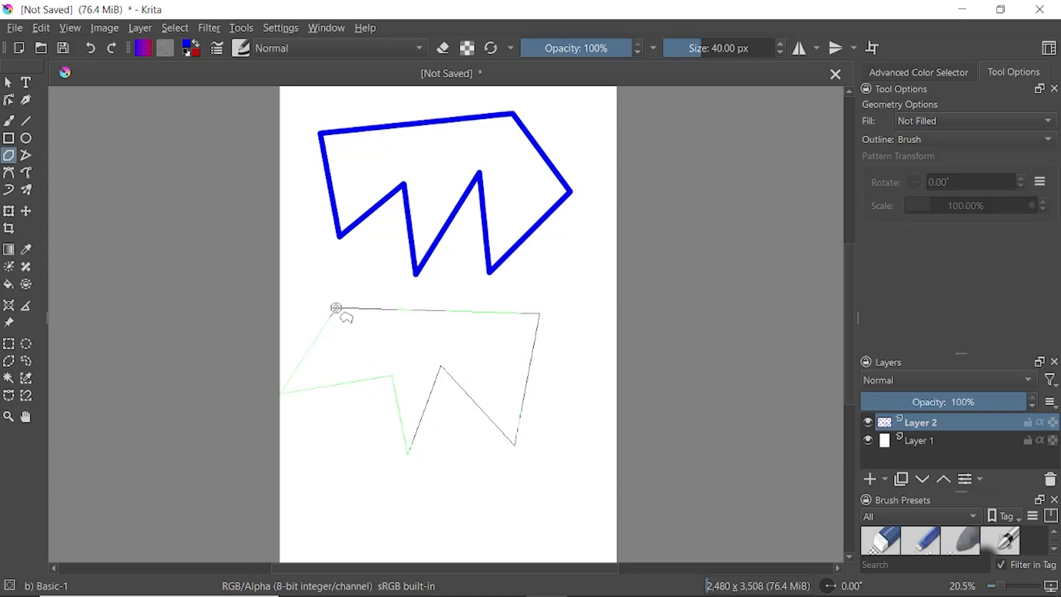
left_click(336, 307)
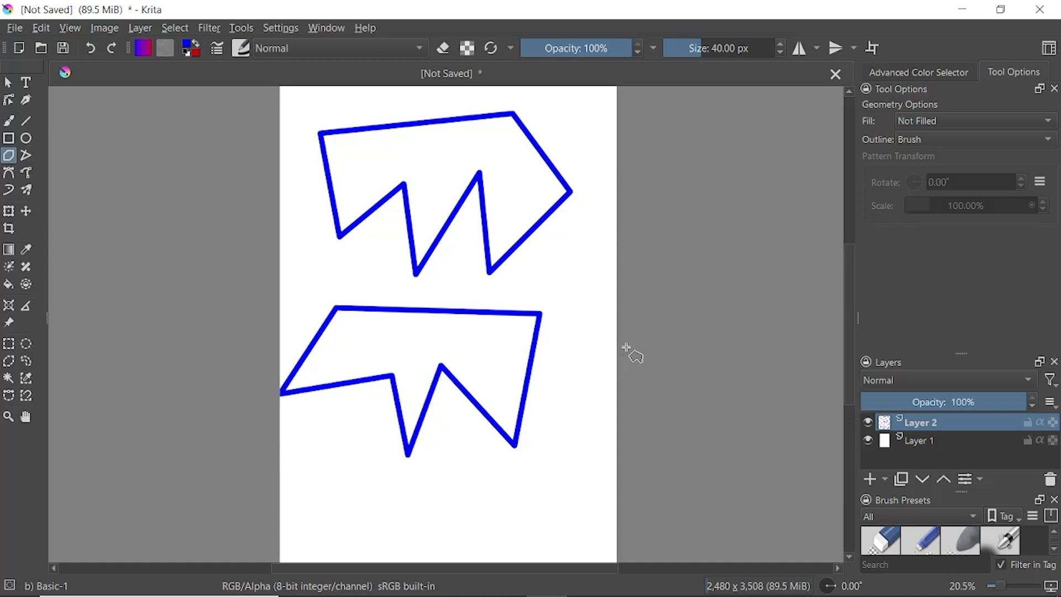
key("Delete")
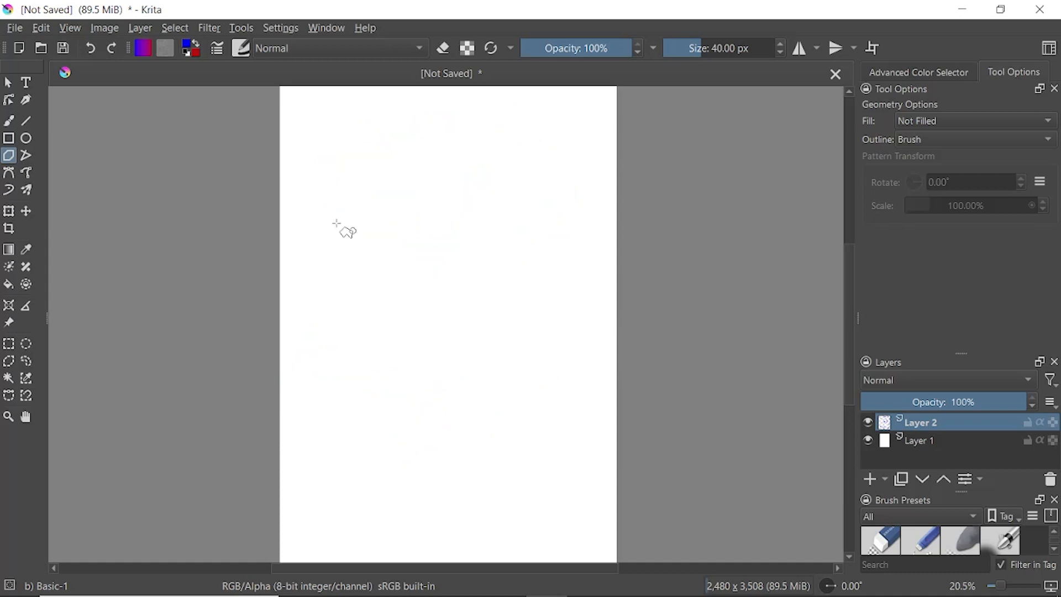
- Draw an open nine-point zigzag polyline across the upper half of the page, and remove it
left_click(27, 156)
left_click(341, 133)
left_click(536, 138)
left_click(574, 245)
left_click(508, 345)
left_click(481, 202)
left_click(374, 341)
left_click(385, 194)
left_click(308, 298)
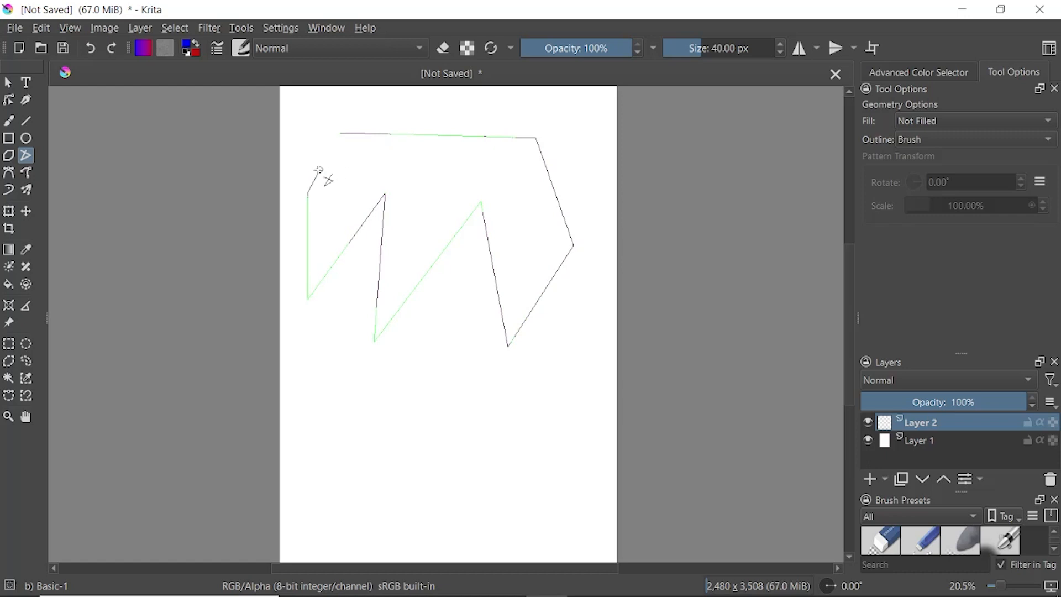
double_click(308, 192)
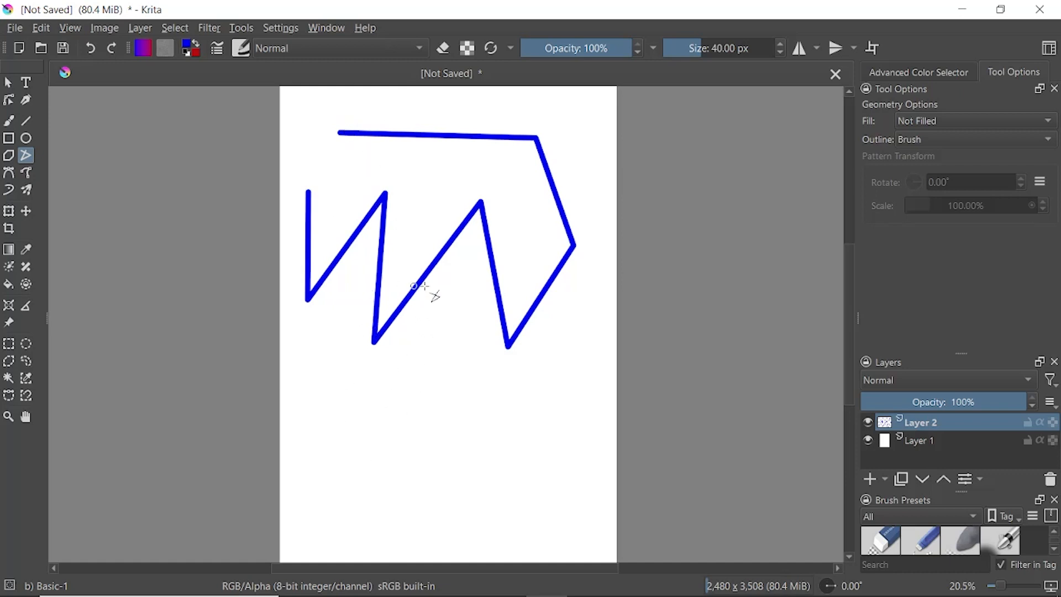
key("ctrl+z")
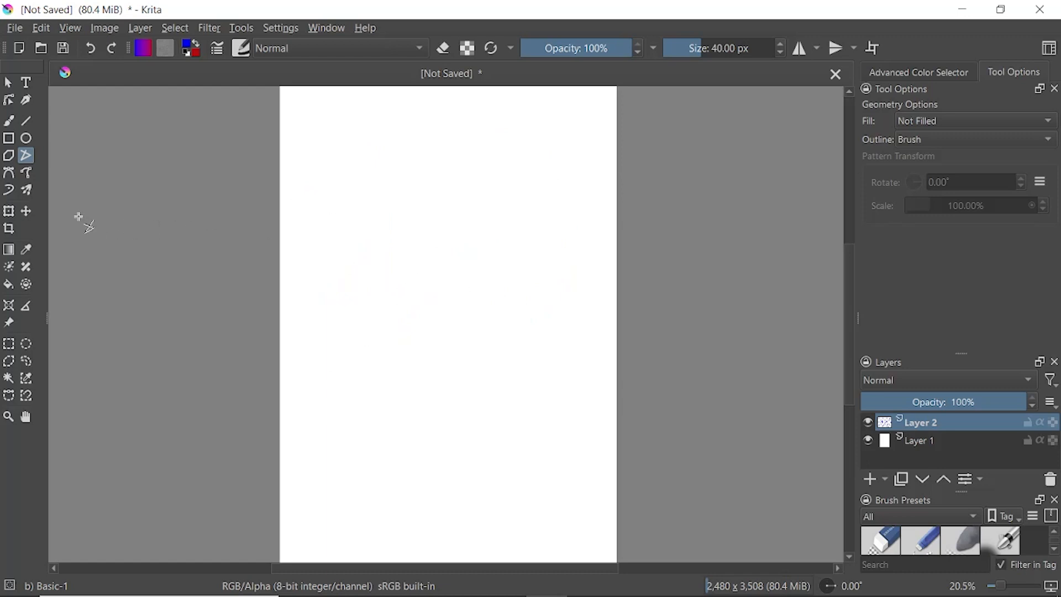
- Draw a closed Bezier path combining curved and straight segments in the upper part of the page
left_click(9, 173)
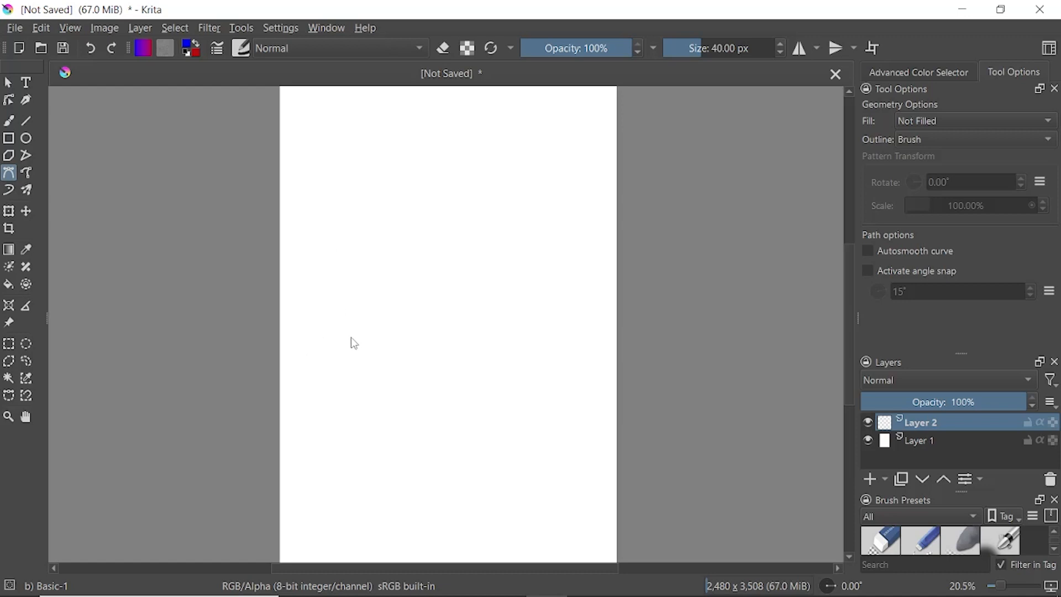
left_click_drag(317, 303, 318, 153)
left_click(415, 130)
left_click(534, 147)
left_click(575, 276)
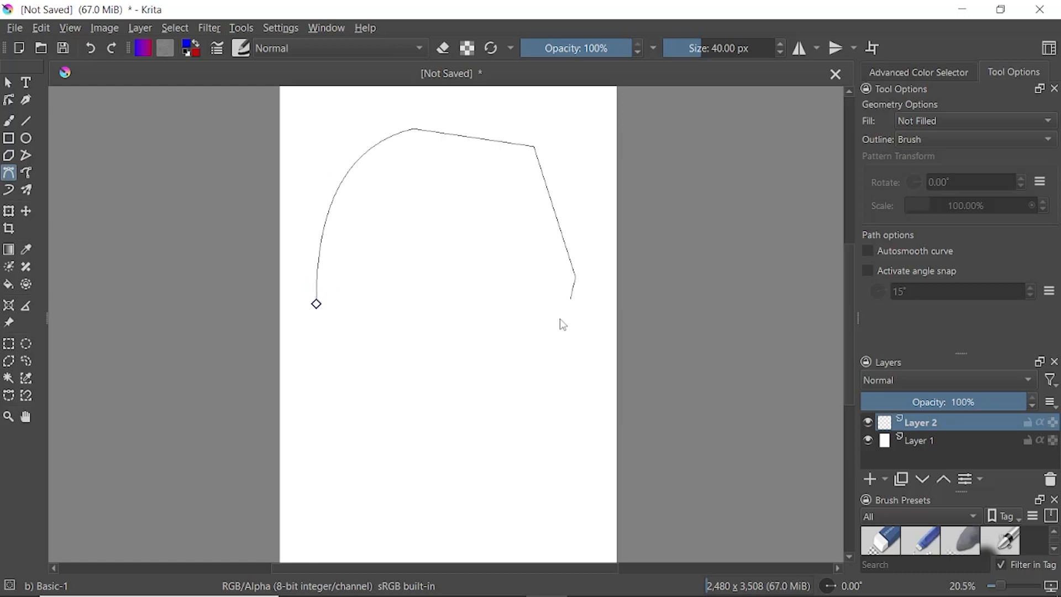
left_click_drag(525, 386, 462, 307)
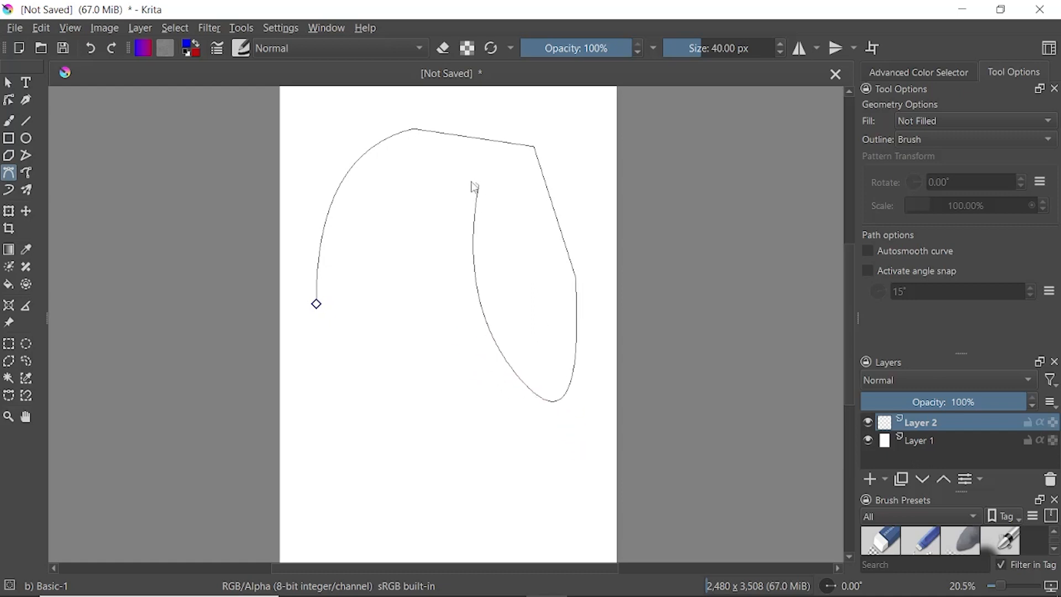
left_click(394, 192)
left_click_drag(379, 295, 432, 355)
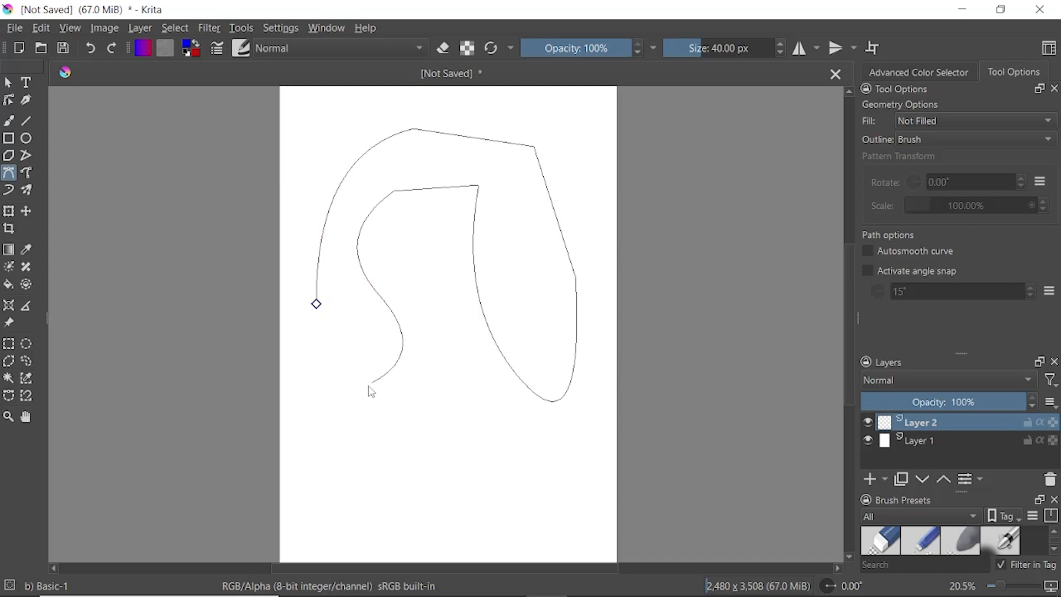
left_click(317, 305)
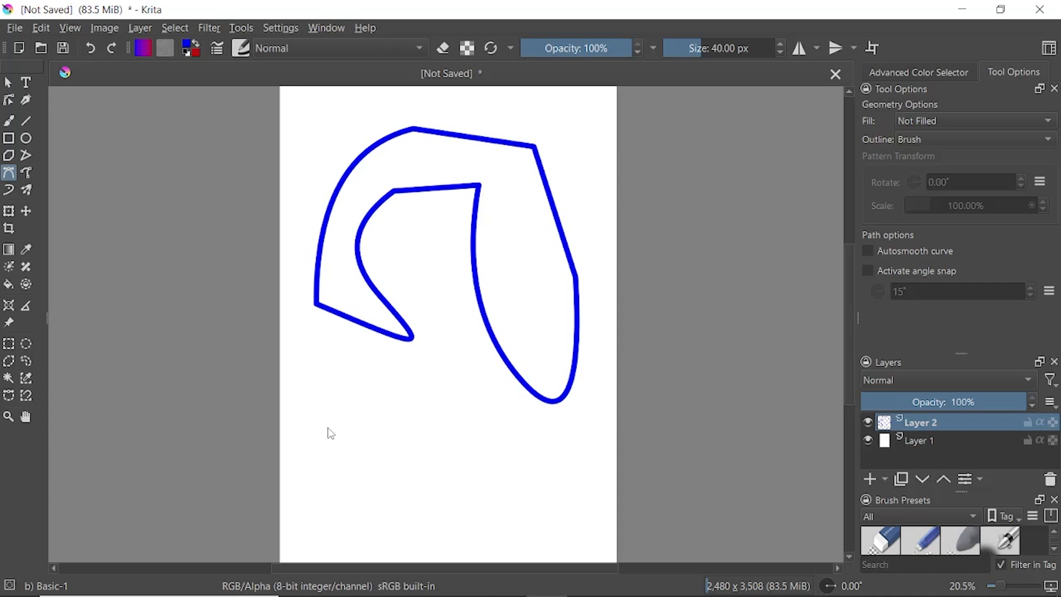
- Draw a second closed Bezier path with mostly straight zigzag segments below the first, and clear both paths from the layer
left_click(320, 451)
left_click(358, 377)
left_click(432, 378)
left_click(500, 404)
left_click(530, 488)
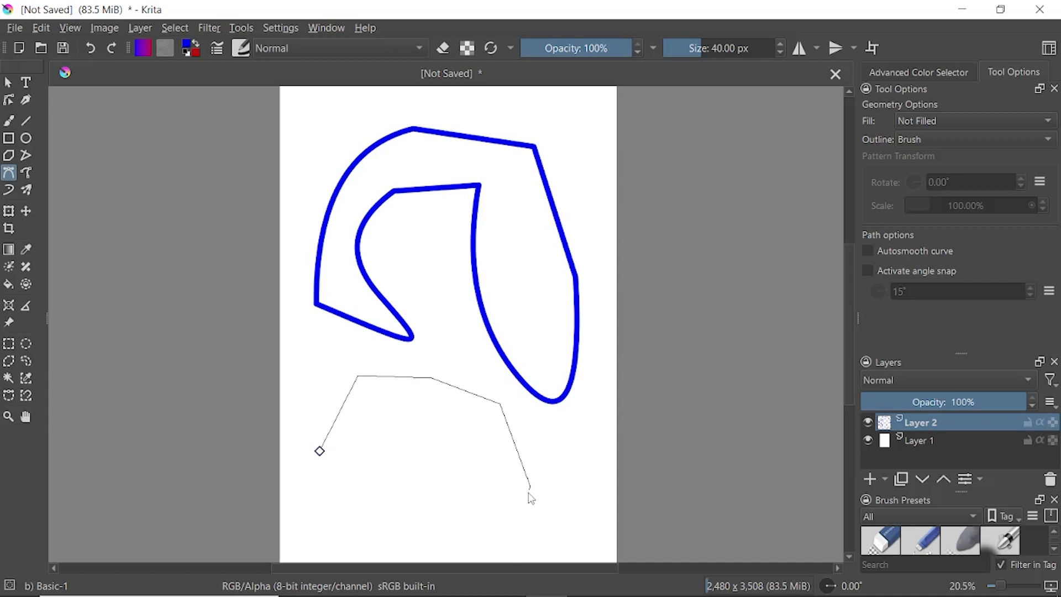
left_click(499, 535)
left_click(483, 482)
left_click(449, 524)
left_click(464, 420)
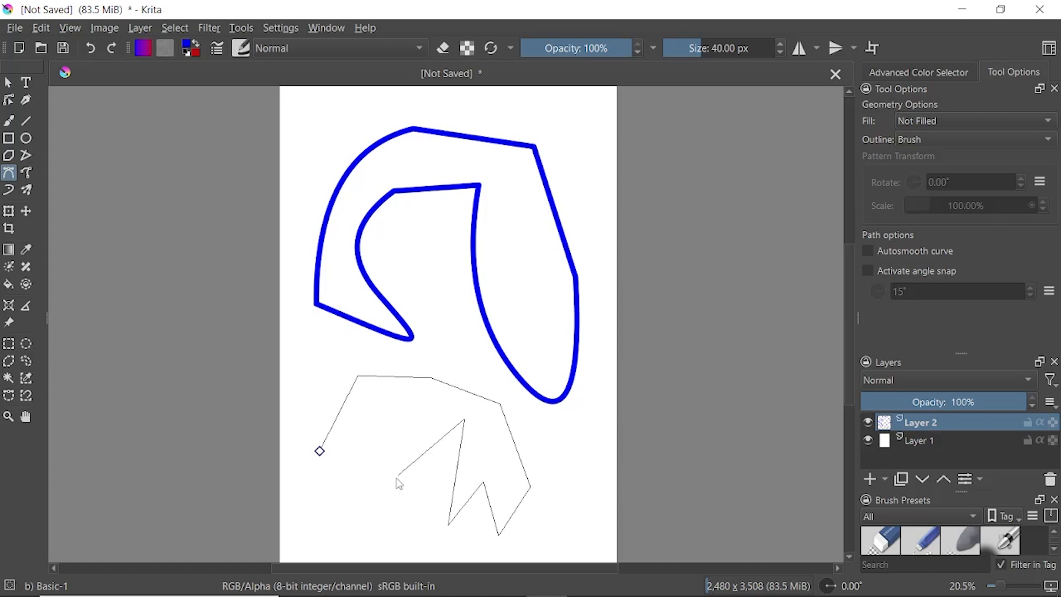
left_click(381, 504)
left_click(403, 407)
left_click_drag(331, 503, 320, 452)
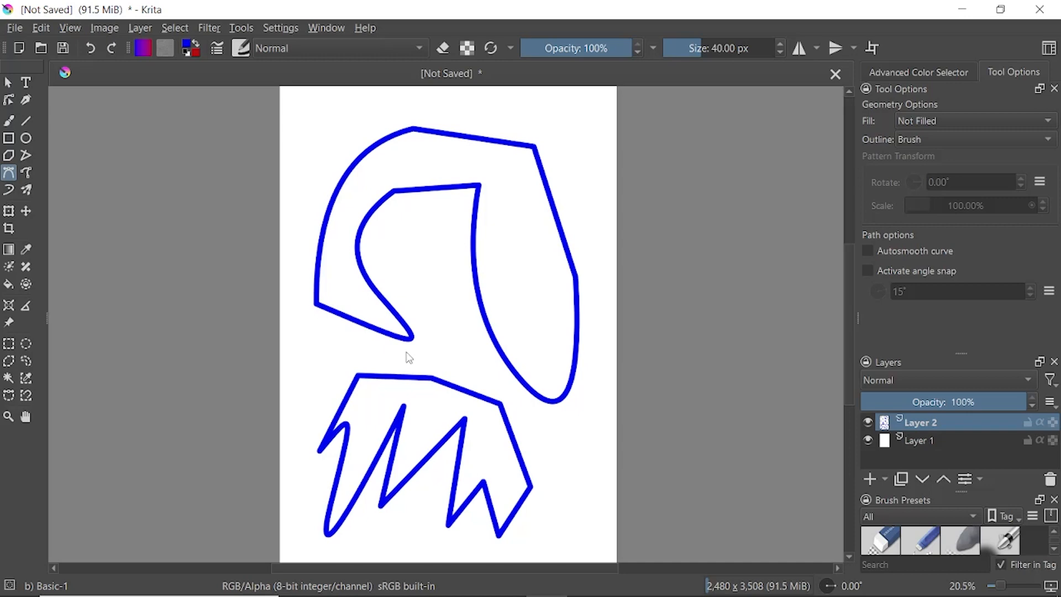
key("Delete")
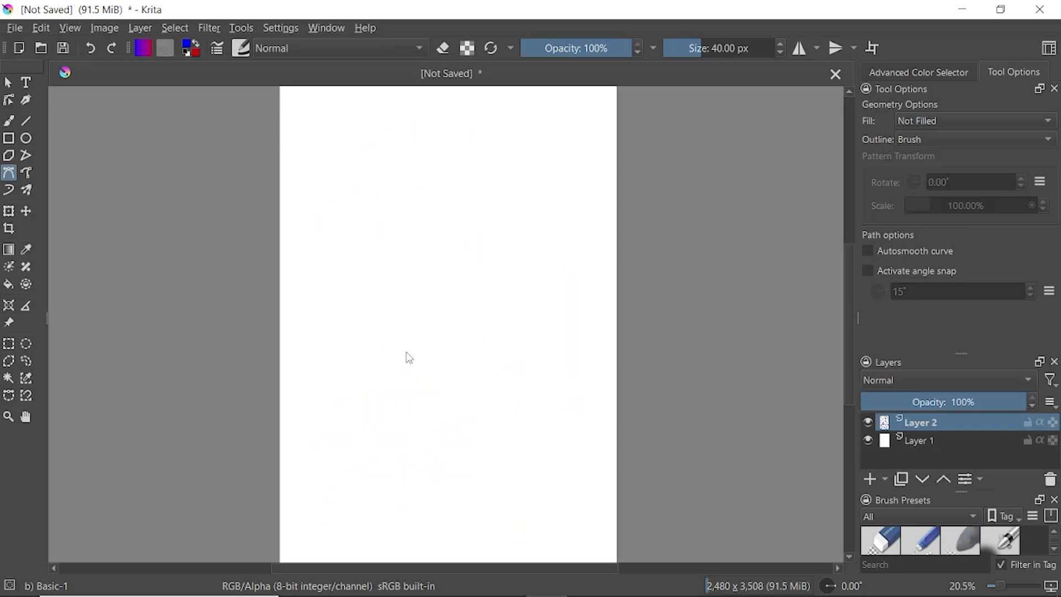
- Draw a long winding line down the page with the Freehand Path tool, and undo it
left_click(28, 173)
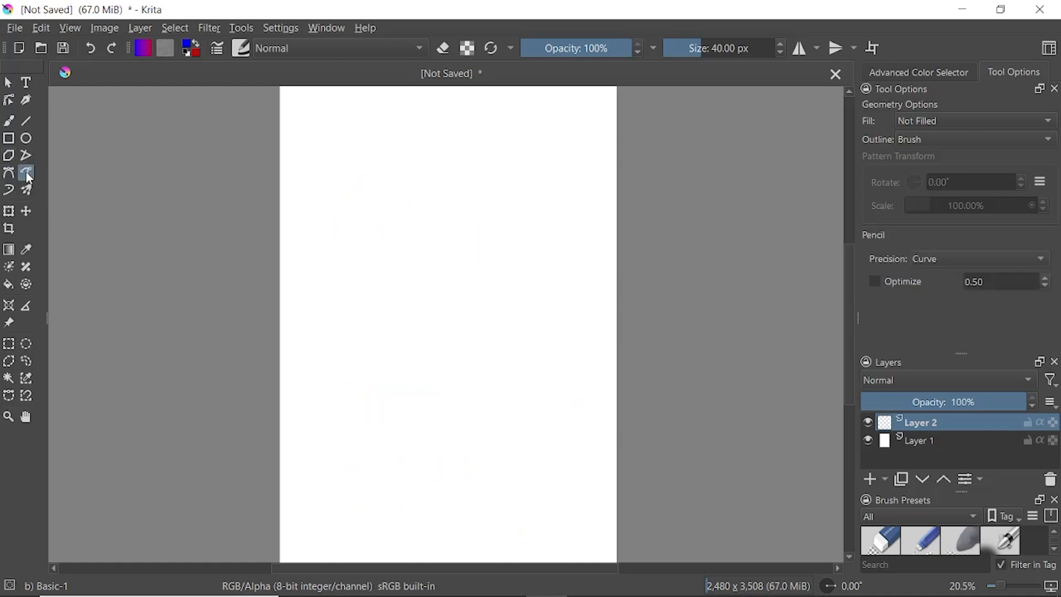
mouse_move(308, 134)
left_mouse_down()
mouse_move(383, 153)
mouse_move(400, 175)
mouse_move(482, 160)
mouse_move(498, 210)
mouse_move(543, 191)
mouse_move(530, 281)
mouse_move(419, 208)
mouse_move(416, 282)
mouse_move(316, 239)
mouse_move(363, 339)
mouse_move(461, 320)
mouse_move(490, 385)
mouse_move(582, 350)
mouse_move(547, 429)
mouse_move(452, 388)
mouse_move(370, 429)
left_mouse_up()
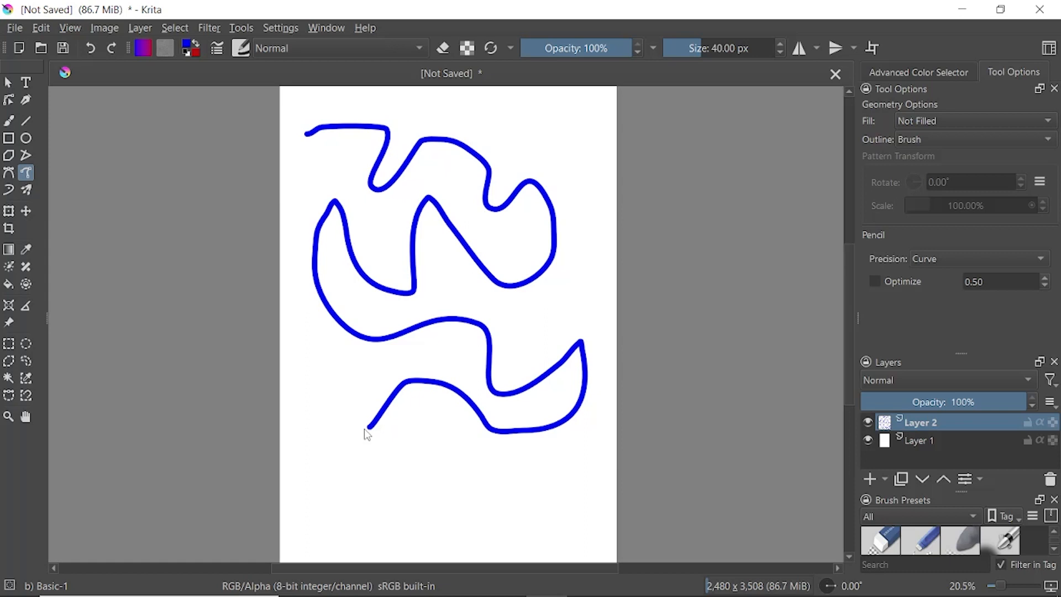
key("ctrl+z")
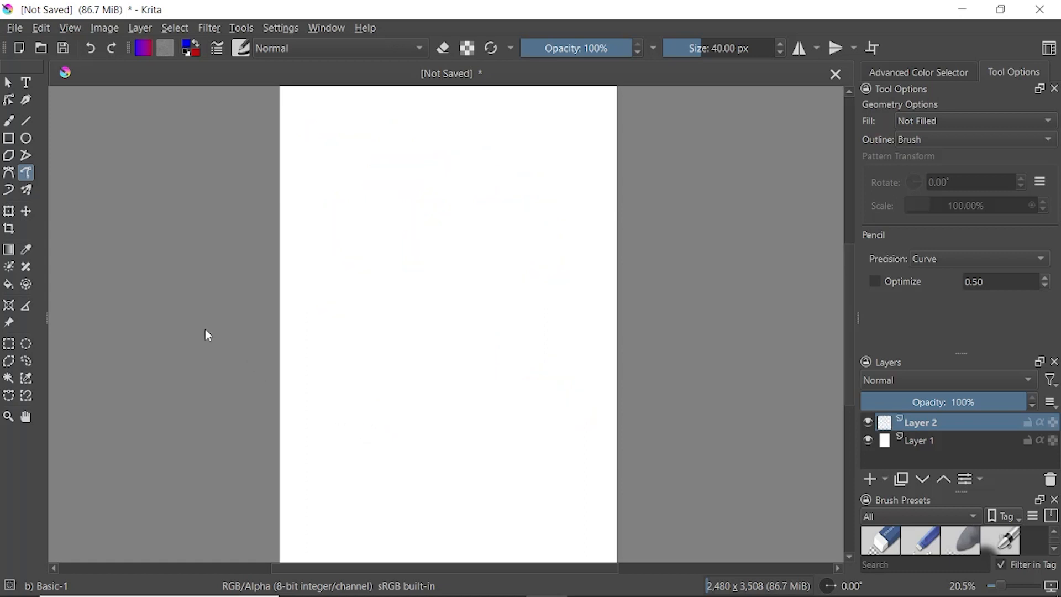
- Draw two long, looping strokes on Layer 2 with the Dynamic Brush at mass 0.10 and drag 0.99
left_click(11, 193)
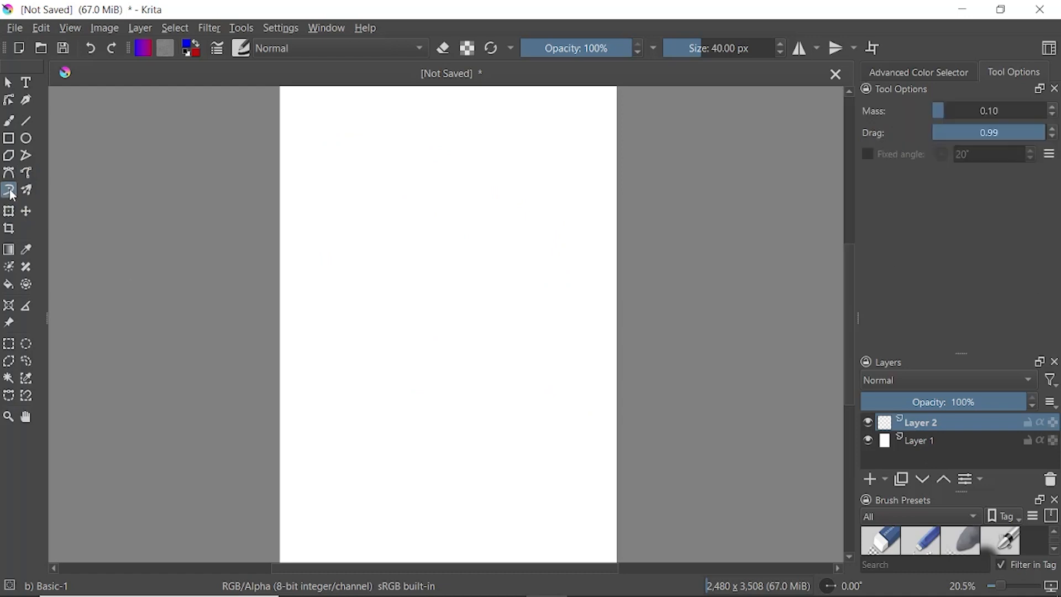
mouse_move(337, 200)
left_mouse_down()
mouse_move(420, 157)
mouse_move(433, 269)
mouse_move(516, 182)
mouse_move(503, 365)
mouse_move(368, 255)
mouse_move(384, 323)
mouse_move(421, 376)
mouse_move(500, 395)
mouse_move(487, 431)
mouse_move(357, 403)
mouse_move(354, 351)
mouse_move(323, 364)
mouse_move(299, 210)
left_mouse_up()
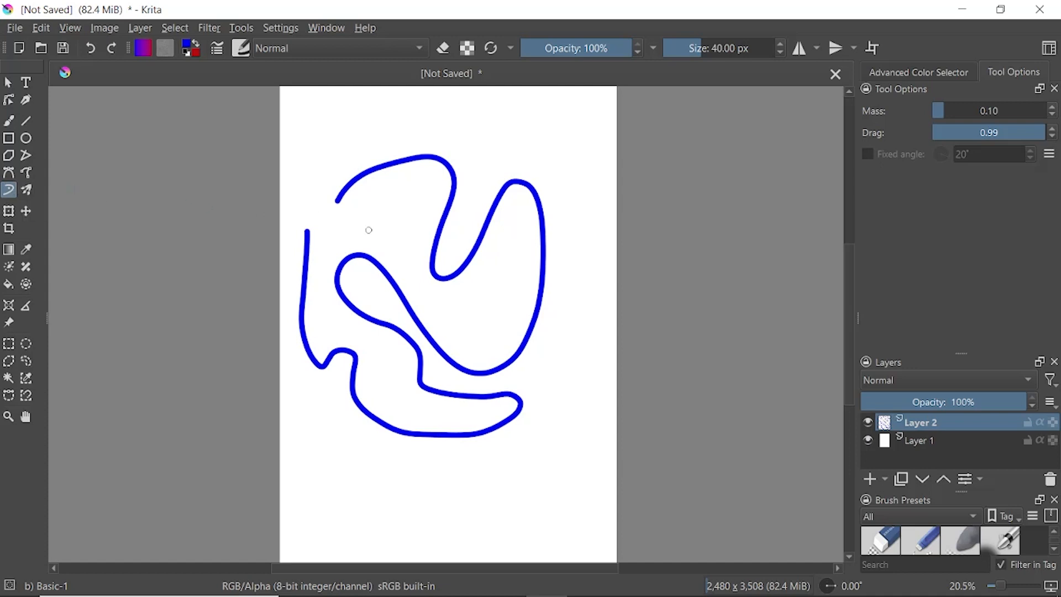
mouse_move(309, 232)
left_mouse_down()
mouse_move(296, 306)
mouse_move(307, 372)
mouse_move(352, 449)
mouse_move(439, 480)
mouse_move(551, 444)
mouse_move(585, 383)
mouse_move(576, 361)
mouse_move(529, 353)
mouse_move(496, 281)
mouse_move(528, 240)
mouse_move(567, 214)
mouse_move(577, 174)
mouse_move(529, 139)
mouse_move(453, 144)
mouse_move(378, 224)
mouse_move(409, 236)
mouse_move(450, 177)
mouse_move(443, 129)
mouse_move(397, 116)
mouse_move(356, 140)
mouse_move(342, 203)
mouse_move(435, 288)
mouse_move(428, 316)
mouse_move(369, 313)
mouse_move(332, 252)
mouse_move(317, 173)
mouse_move(309, 235)
left_mouse_up()
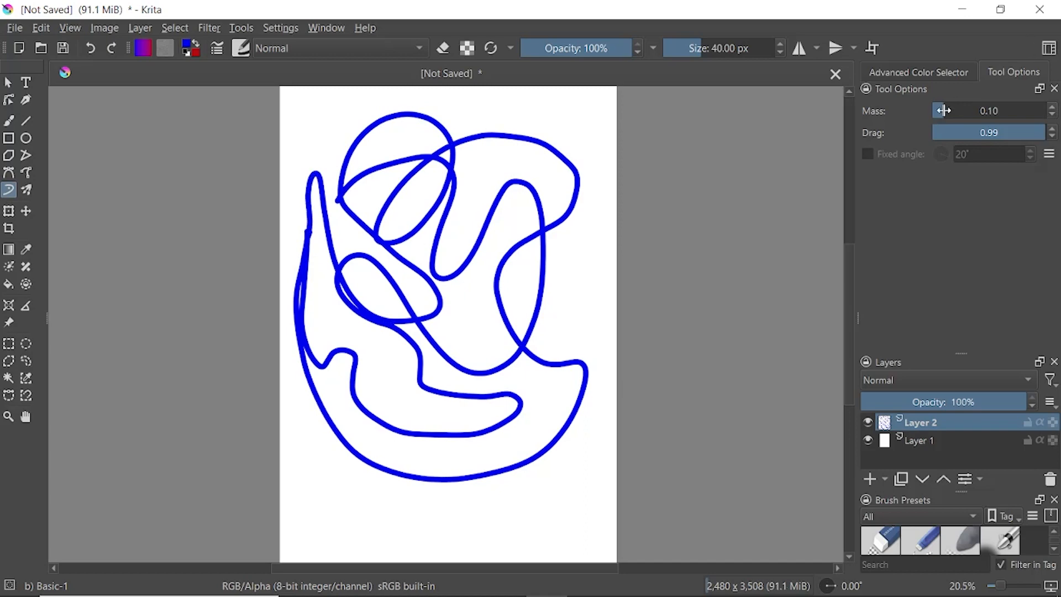
- Set the Dynamic Brush mass to 0.77 and drag to 0.22, and draw a looping stroke over the existing ones
left_click_drag(943, 113, 957, 134)
mouse_move(484, 292)
left_mouse_down()
mouse_move(423, 381)
mouse_move(532, 175)
mouse_move(437, 489)
mouse_move(394, 288)
mouse_move(553, 293)
mouse_move(406, 392)
mouse_move(298, 312)
mouse_move(417, 265)
left_mouse_up()
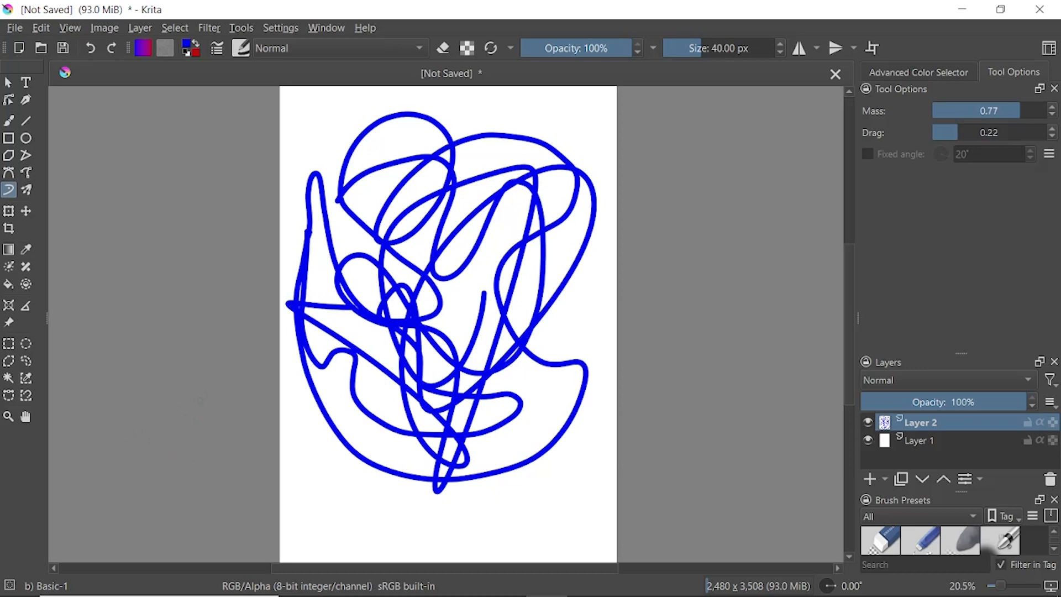
- On a cleared Layer 2, draw a winding Multibrush pattern in Symmetry mode with 4 brushes, and clear it
key("Delete")
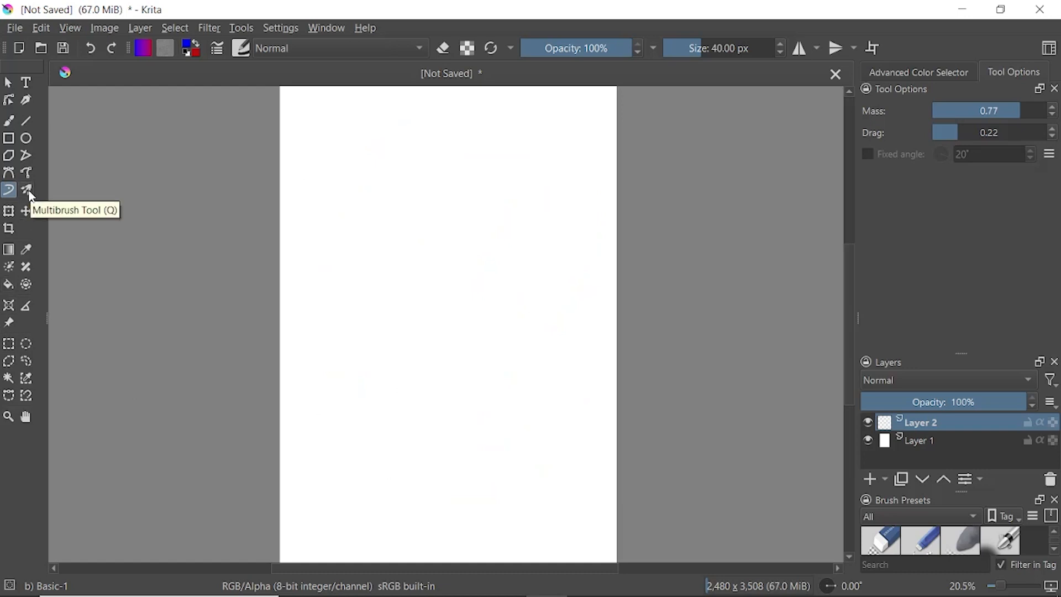
left_click(30, 191)
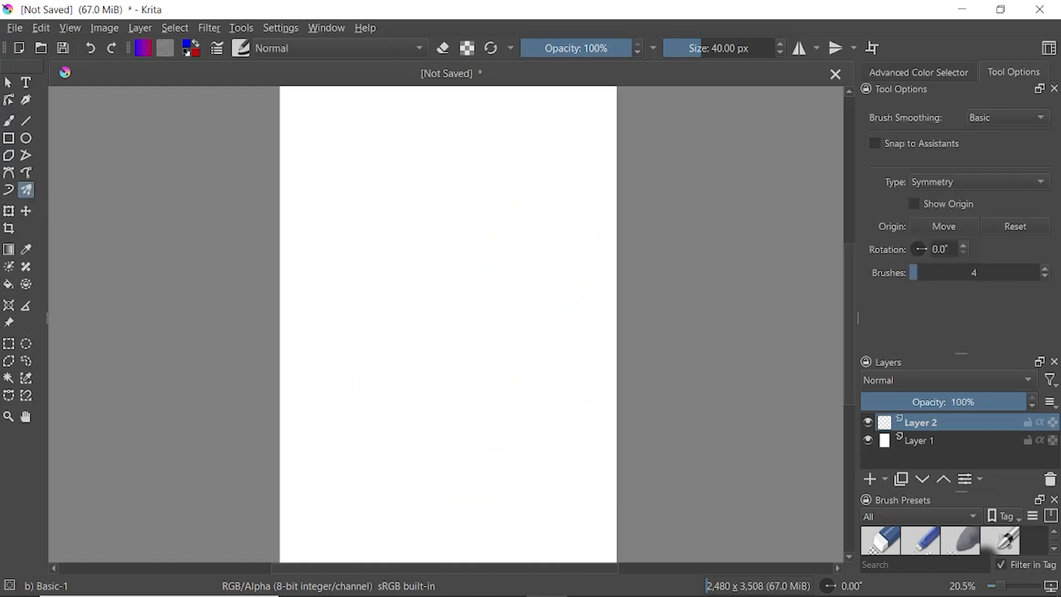
mouse_move(301, 121)
left_mouse_down()
mouse_move(426, 177)
mouse_move(448, 152)
mouse_move(446, 251)
mouse_move(422, 289)
mouse_move(477, 318)
mouse_move(502, 216)
mouse_move(510, 285)
mouse_move(449, 362)
mouse_move(435, 412)
mouse_move(522, 399)
mouse_move(568, 308)
mouse_move(556, 381)
mouse_move(521, 465)
mouse_move(548, 470)
mouse_move(589, 430)
mouse_move(560, 524)
left_mouse_up()
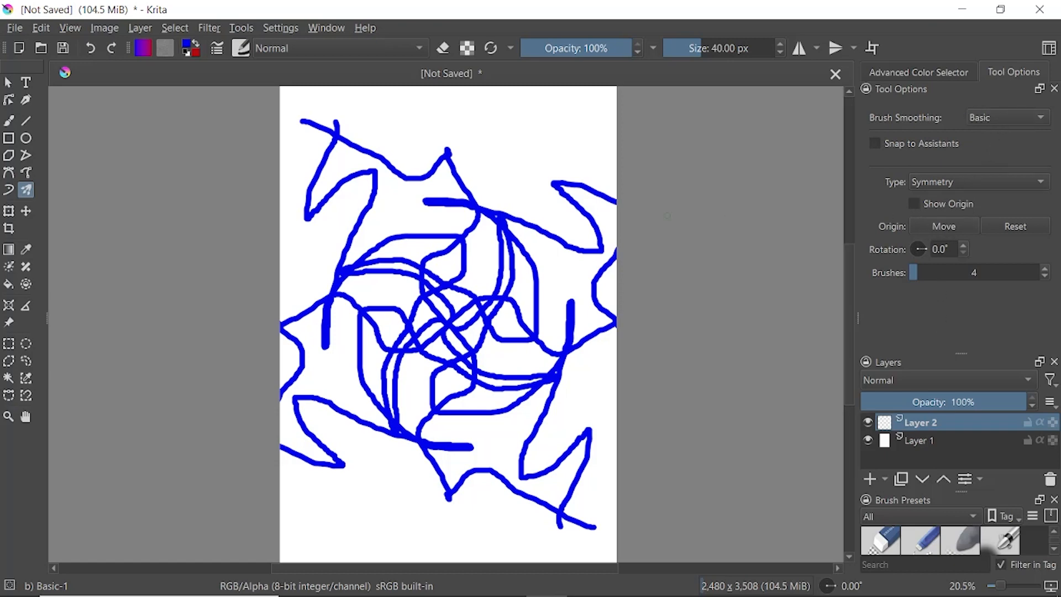
key("Delete")
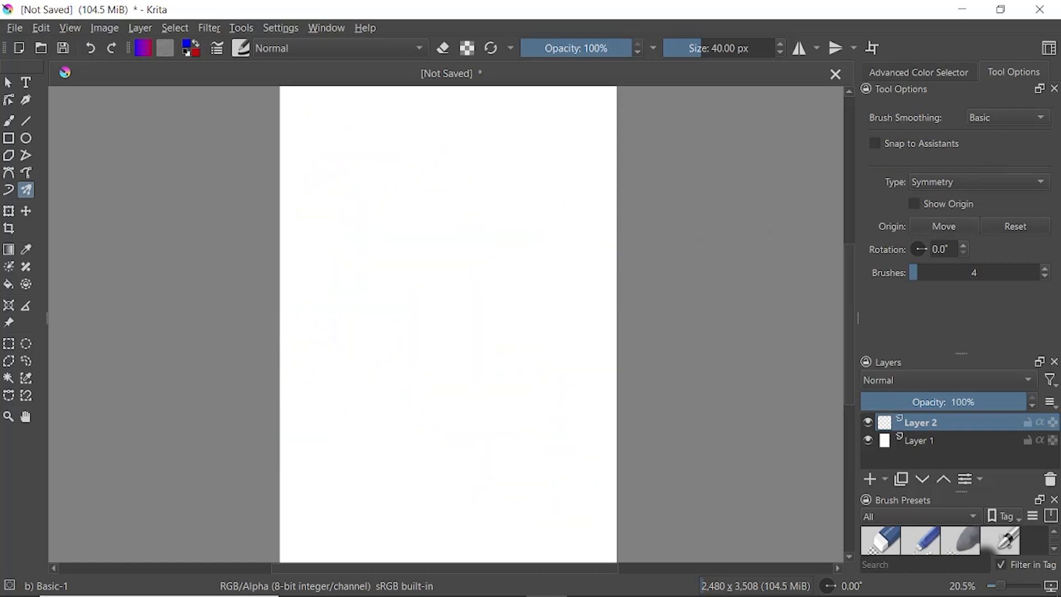
- Set the Multibrush type to Snowflake with 20 brushes, and draw a dense radial pattern outward from the page centre
left_click(999, 178)
left_click(952, 234)
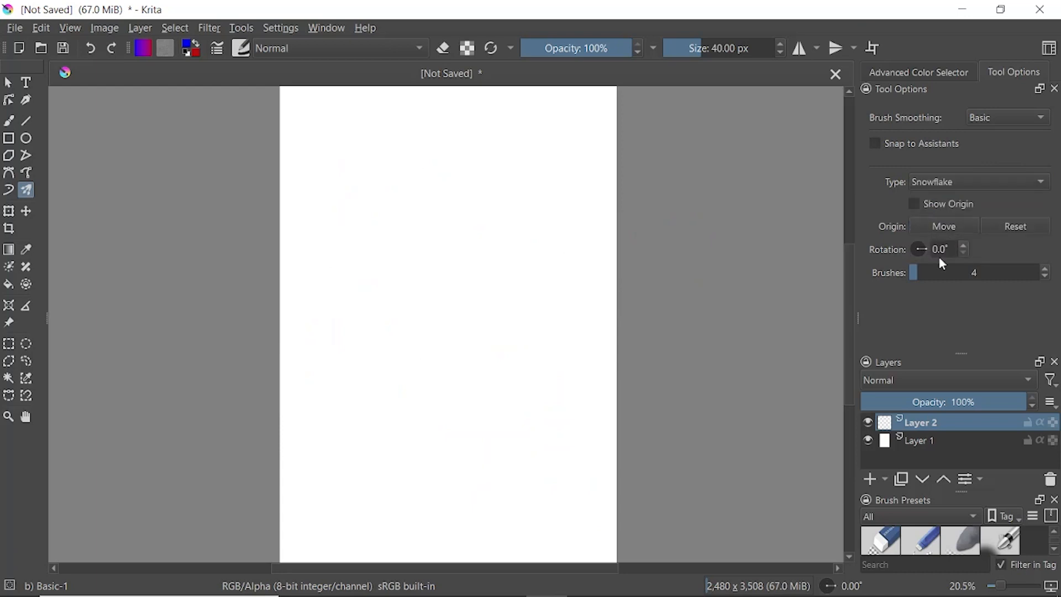
left_click_drag(922, 276, 962, 272)
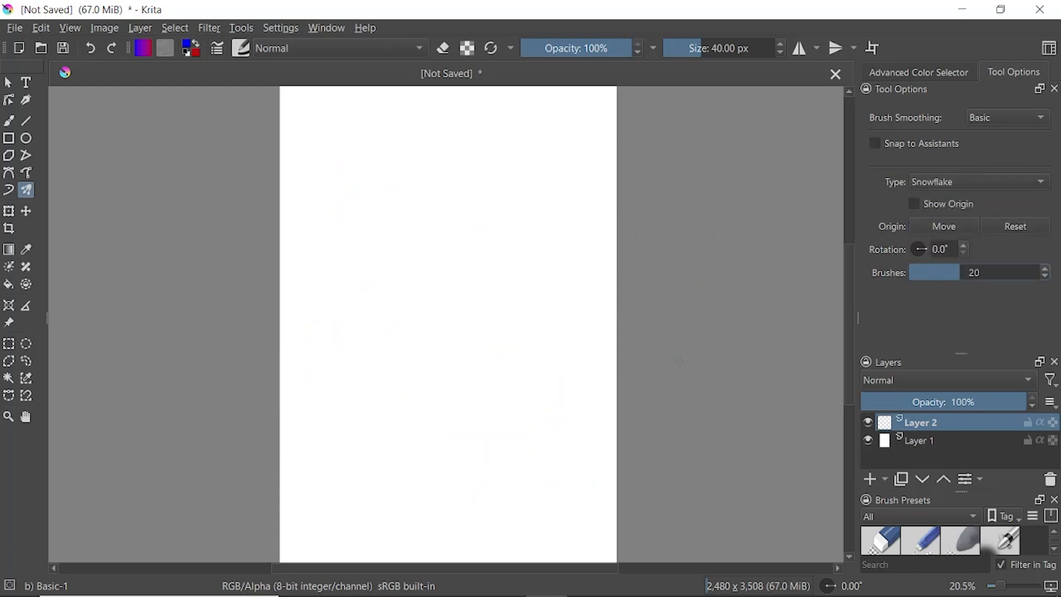
mouse_move(447, 322)
left_mouse_down()
mouse_move(470, 260)
mouse_move(410, 164)
mouse_move(431, 104)
mouse_move(485, 161)
left_mouse_up()
mouse_move(433, 126)
left_mouse_down()
mouse_move(553, 72)
mouse_move(784, 5)
mouse_move(824, 166)
mouse_move(827, 339)
mouse_move(811, 327)
left_mouse_up()
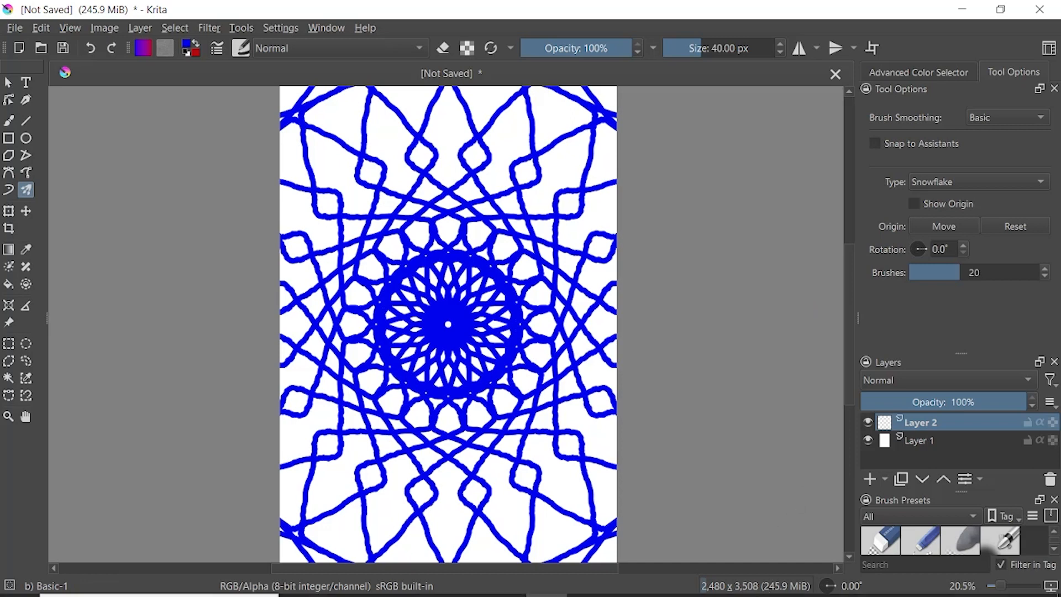
- Draw a rectangular selection about 1463 by 1663 px overlapping the three circles, and deselect it
mouse_move(530, 595)
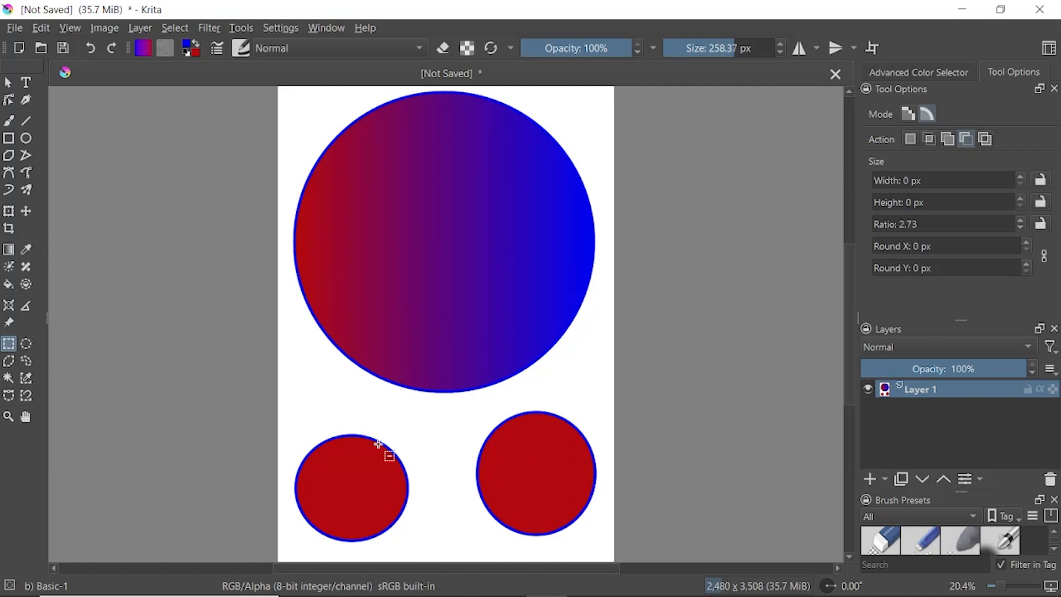
left_click_drag(350, 258, 550, 484)
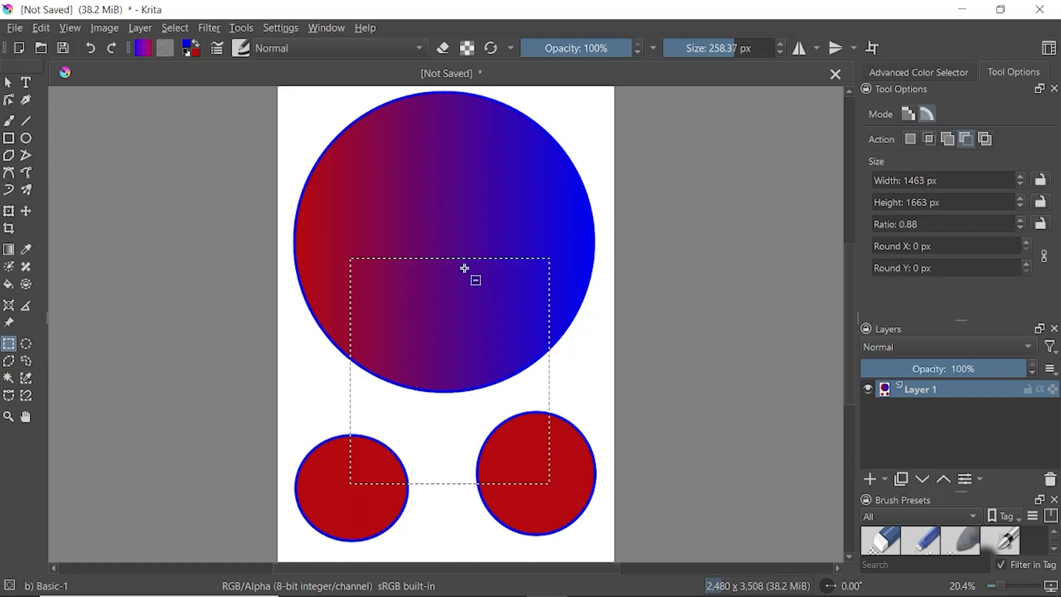
left_click(309, 355)
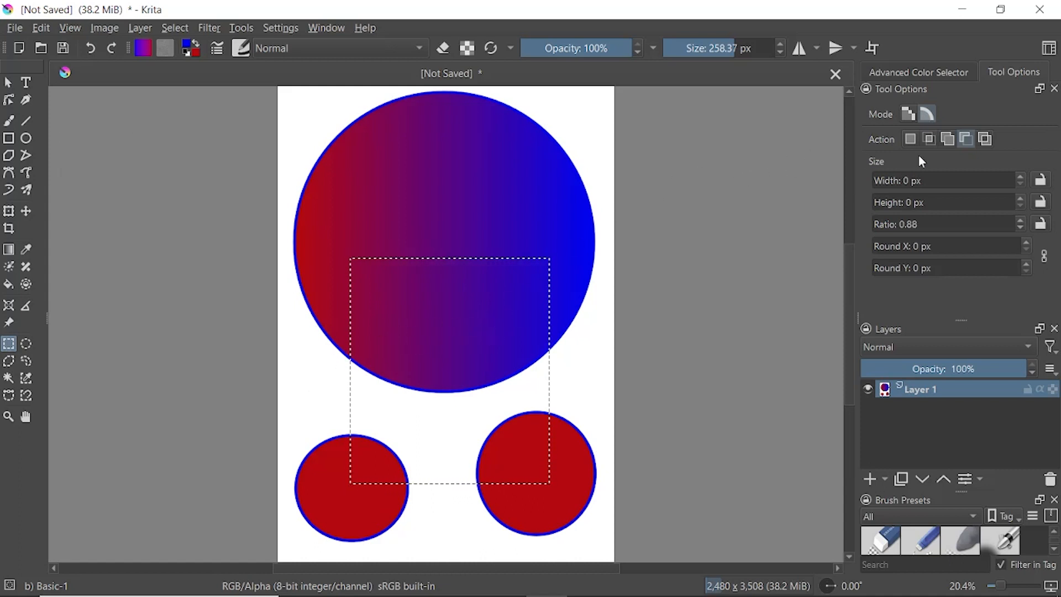
left_click(183, 31)
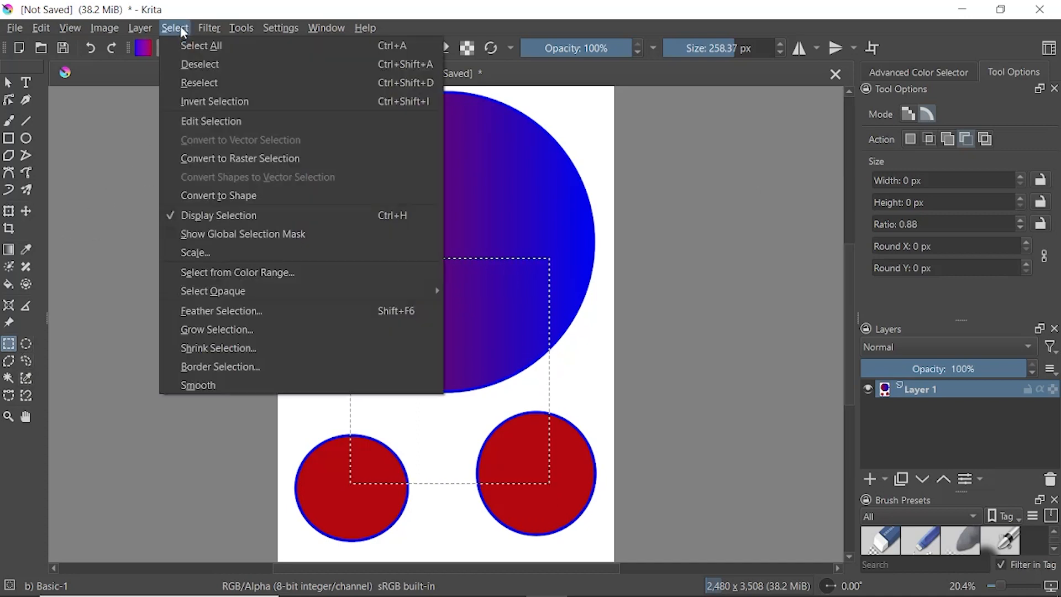
left_click(190, 65)
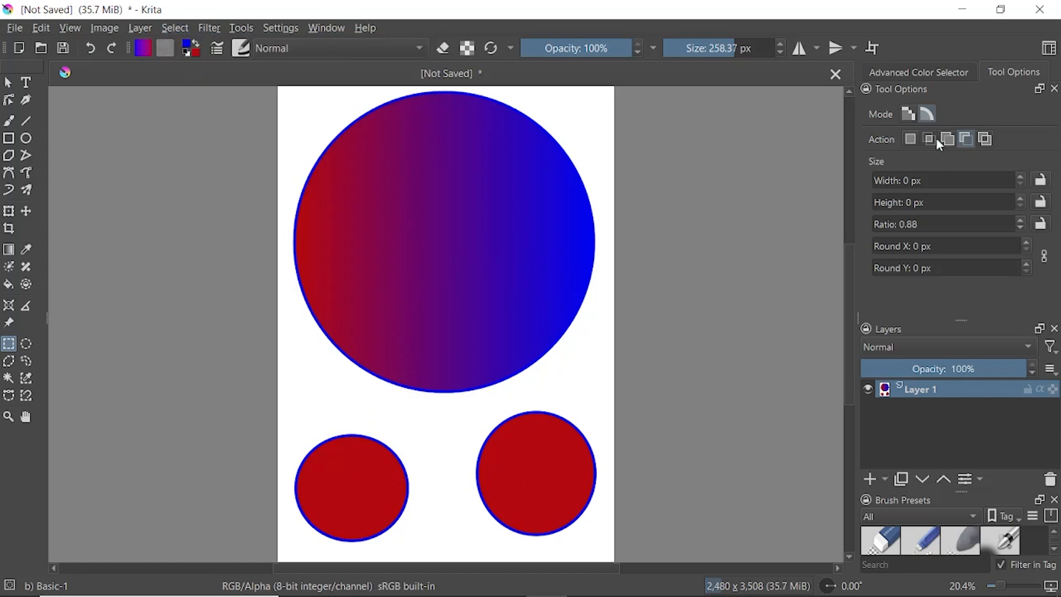
- Set the selection action to replace, and draw a rectangular selection about 1340 by 1825 px overlapping all three circles
left_click(910, 141)
left_click_drag(353, 244, 535, 490)
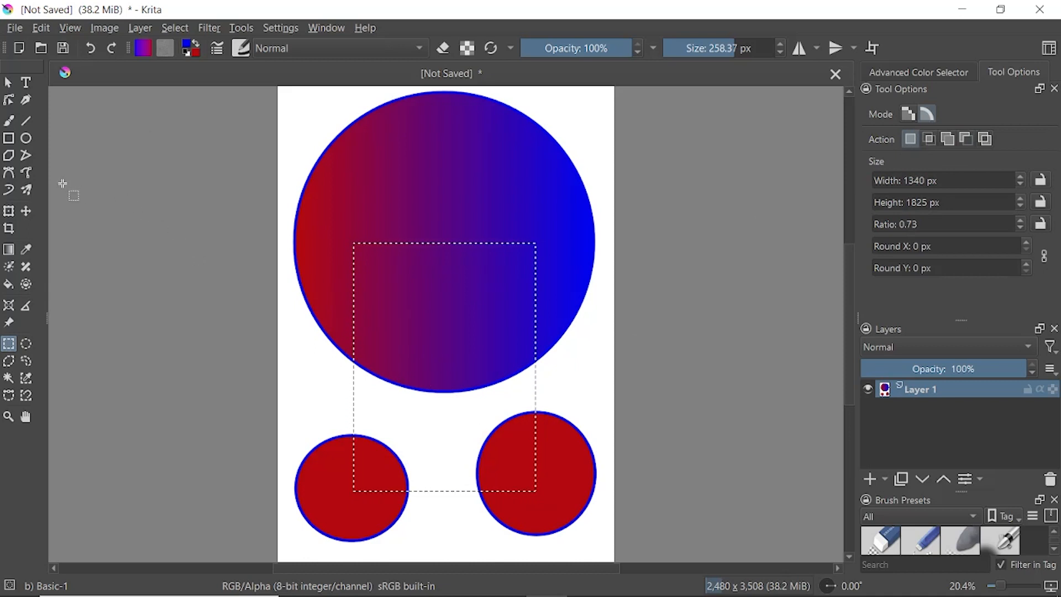
- Paint the whole rectangular selection blue with the Freehand Brush, and undo the strokes
left_click(9, 120)
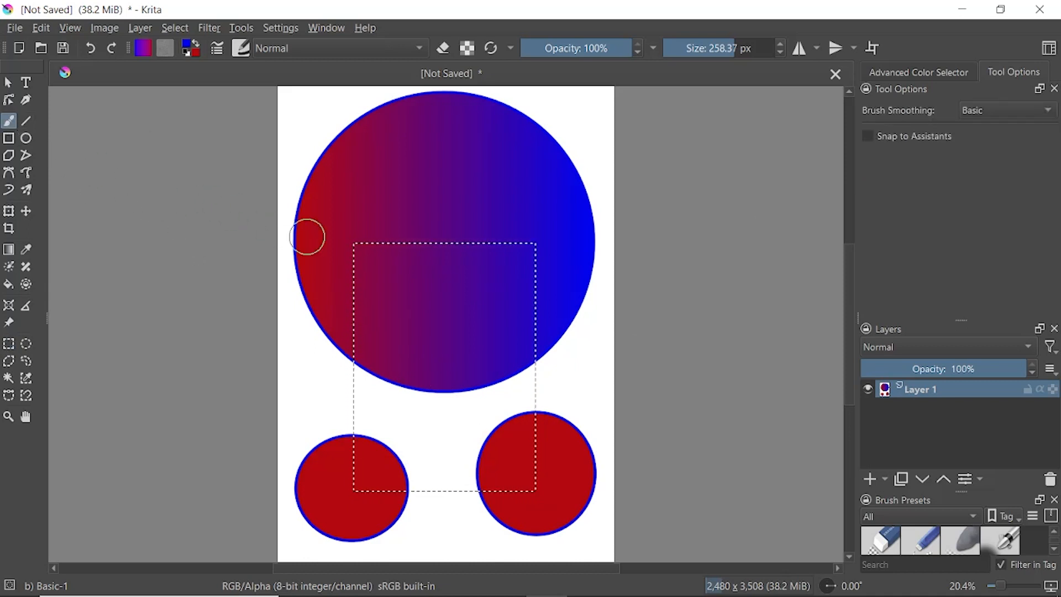
left_click_drag(371, 231, 437, 233)
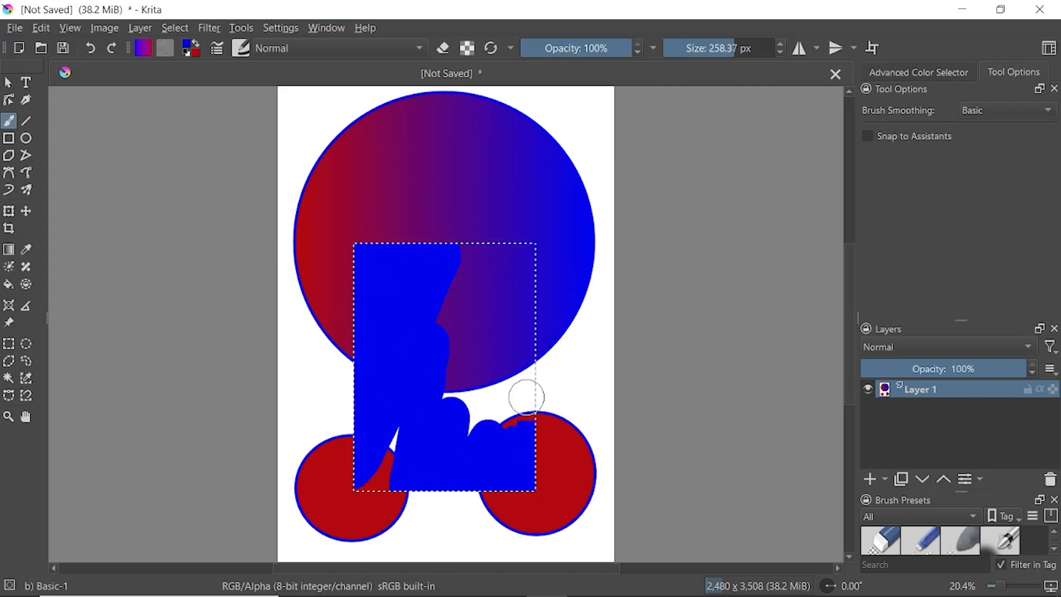
mouse_move(507, 250)
left_mouse_down()
mouse_move(465, 250)
mouse_move(445, 220)
mouse_move(465, 347)
mouse_move(452, 399)
left_mouse_up()
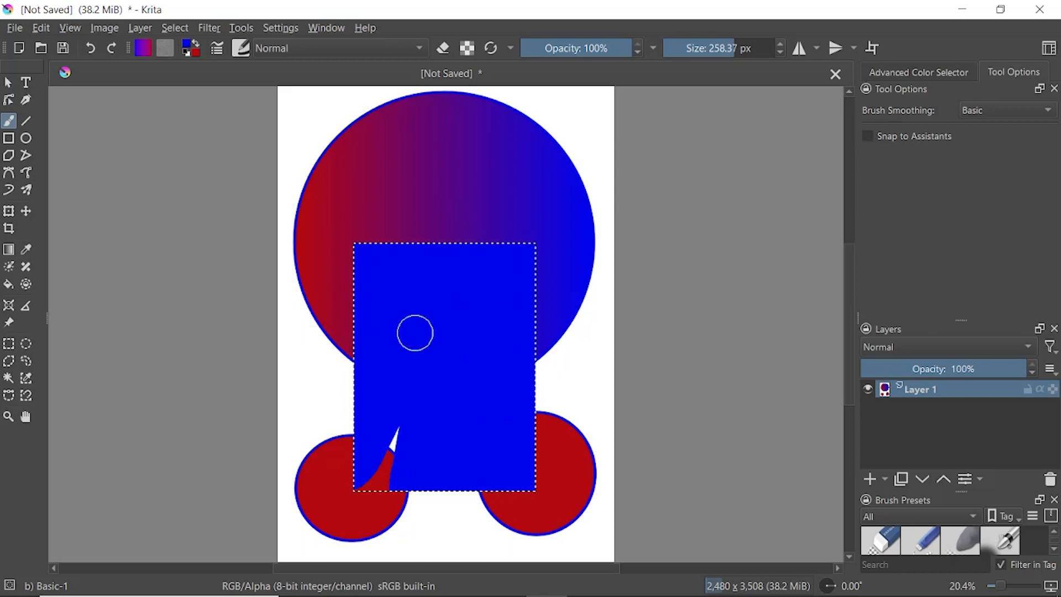
left_click_drag(383, 525, 357, 476)
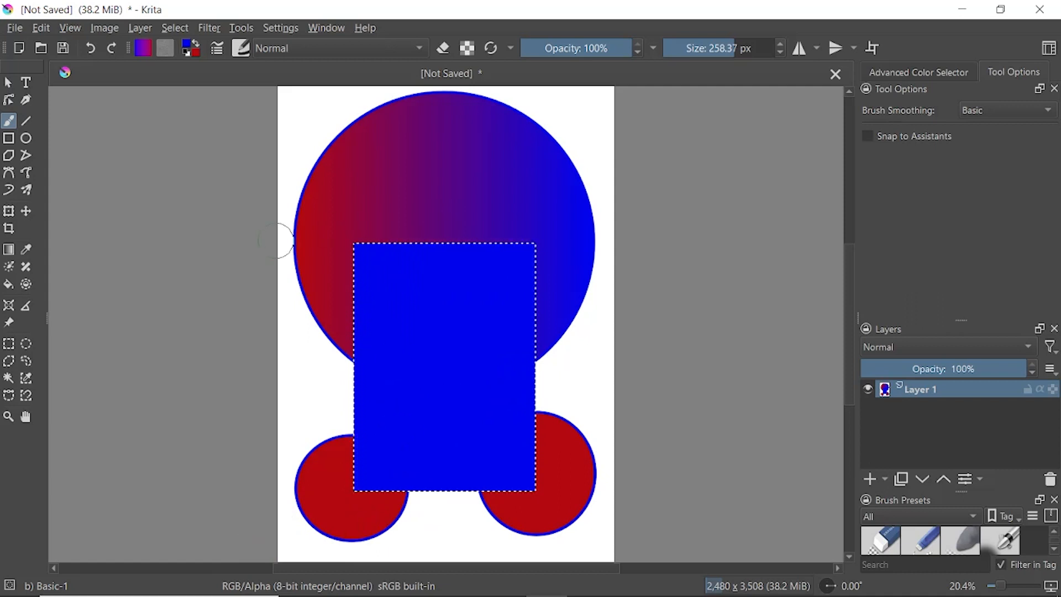
key("ctrl")
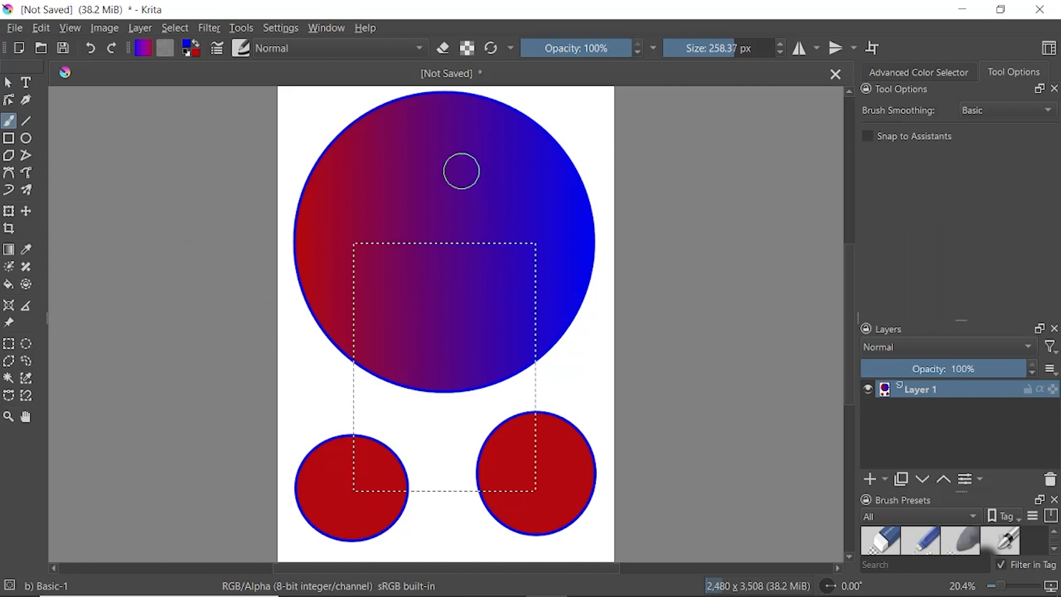
- Cut the selected area from Layer 1 and paste it back as a new layer
left_click(43, 28)
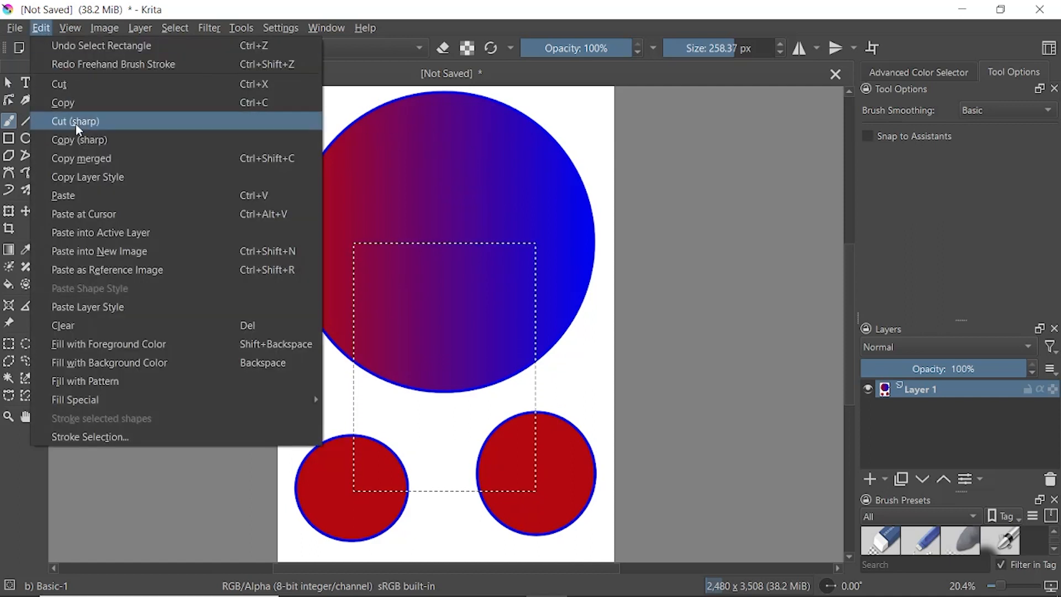
left_click(72, 84)
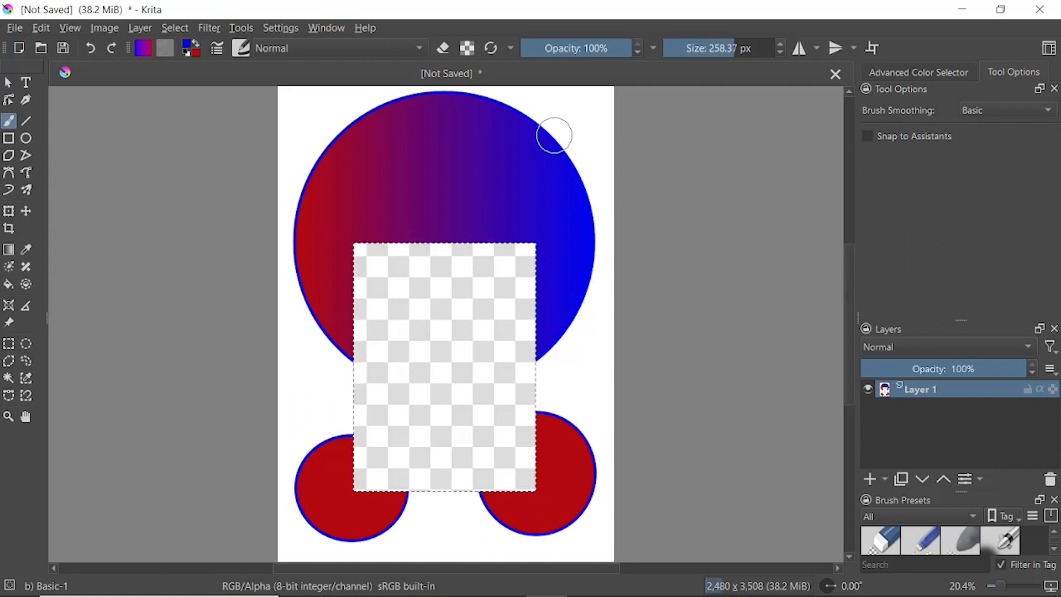
left_click(41, 28)
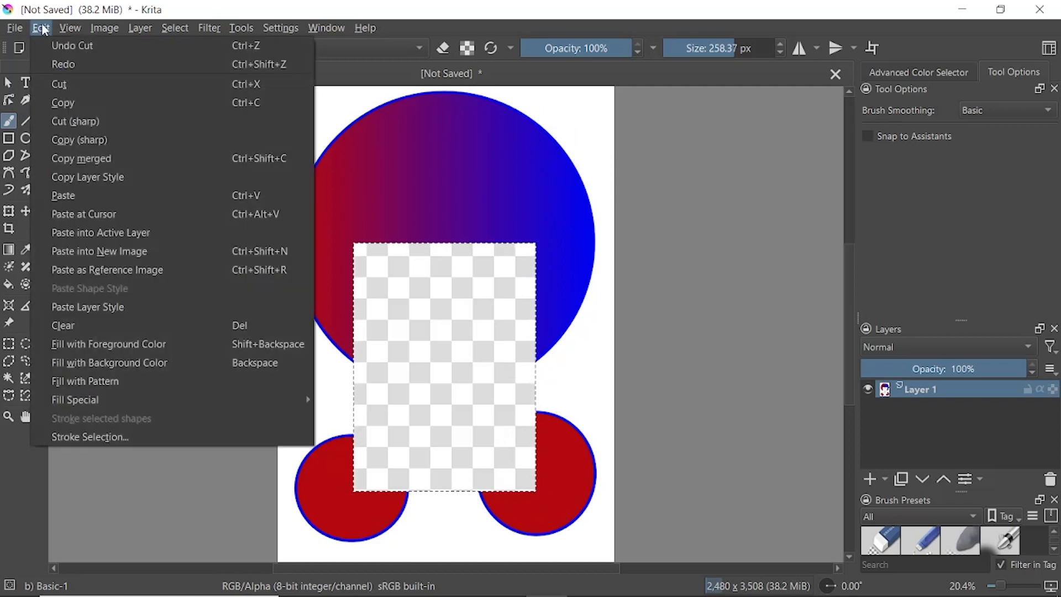
left_click(79, 193)
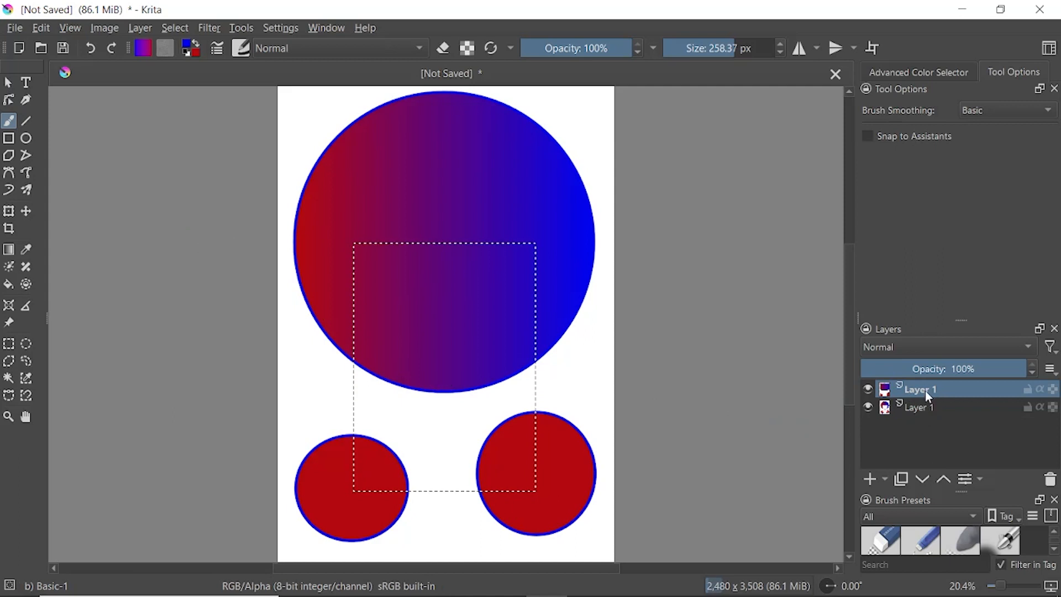
- Merge the pasted layer with the layer below
mouse_move(927, 394)
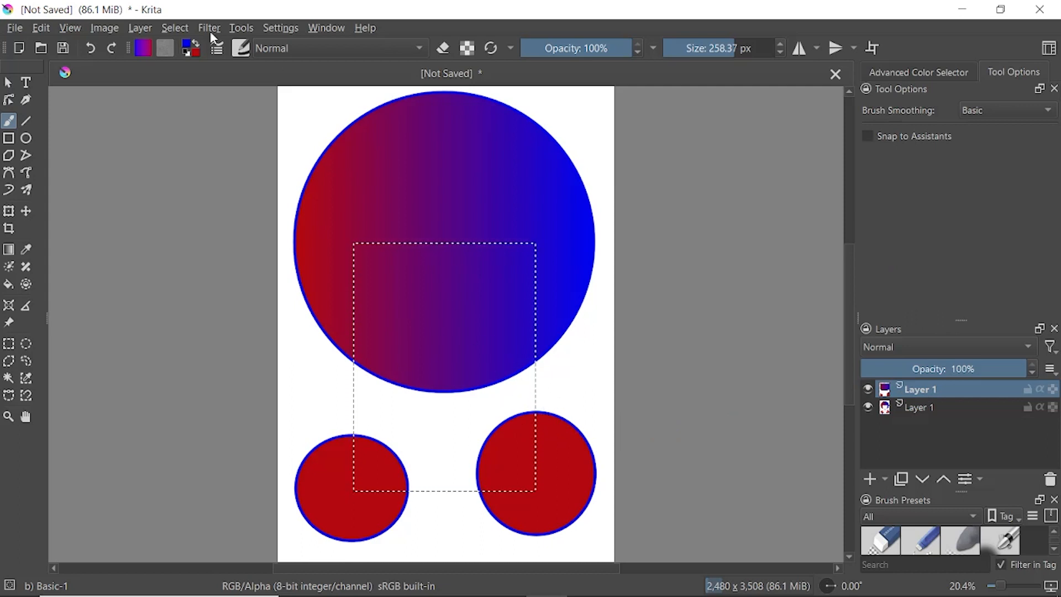
left_click(147, 33)
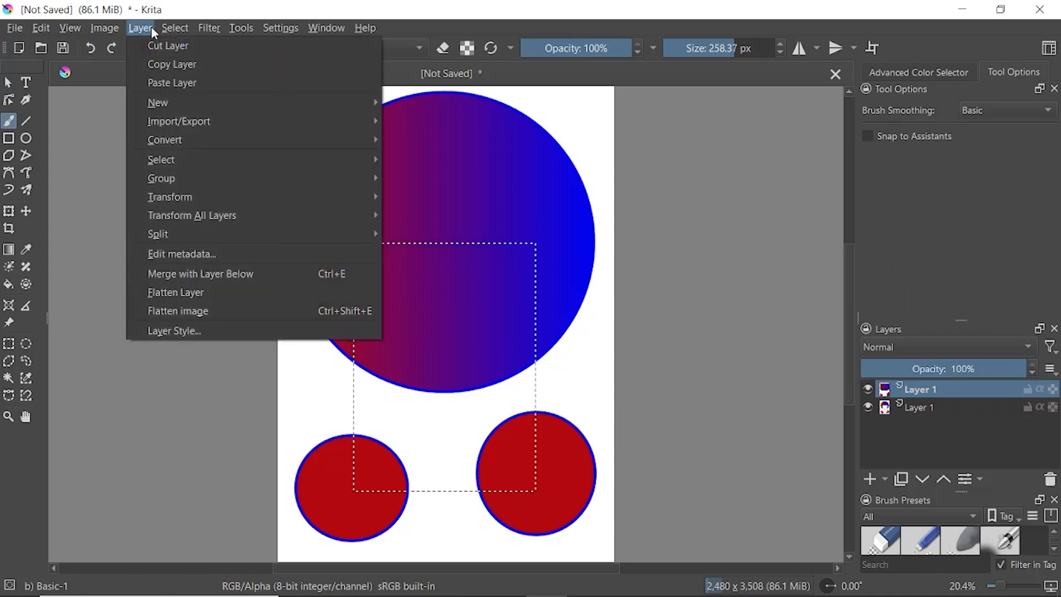
left_click(182, 275)
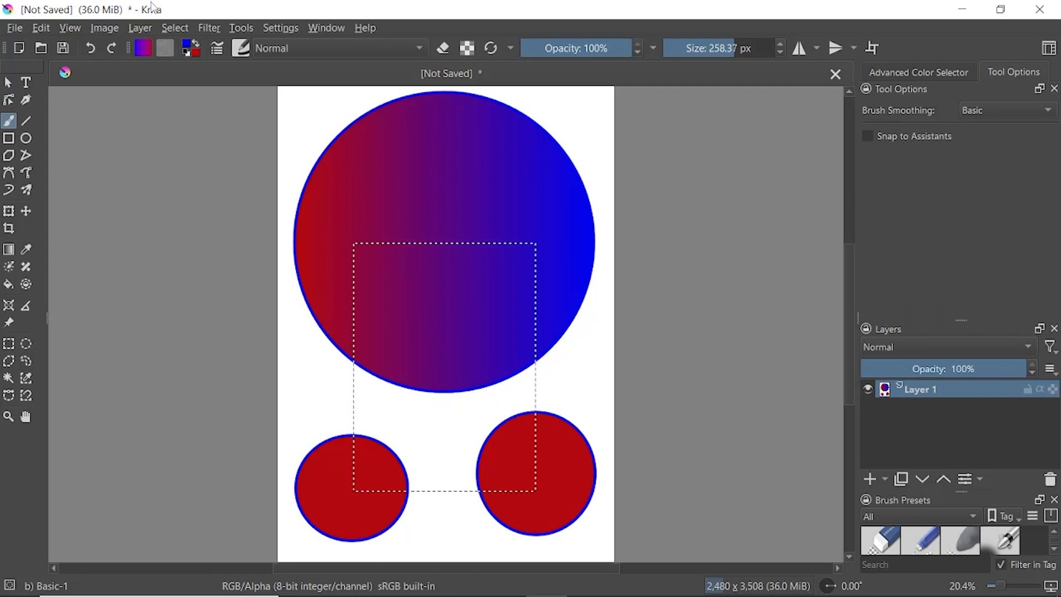
- Cut the selected area again and paste it into the active layer
left_click(41, 27)
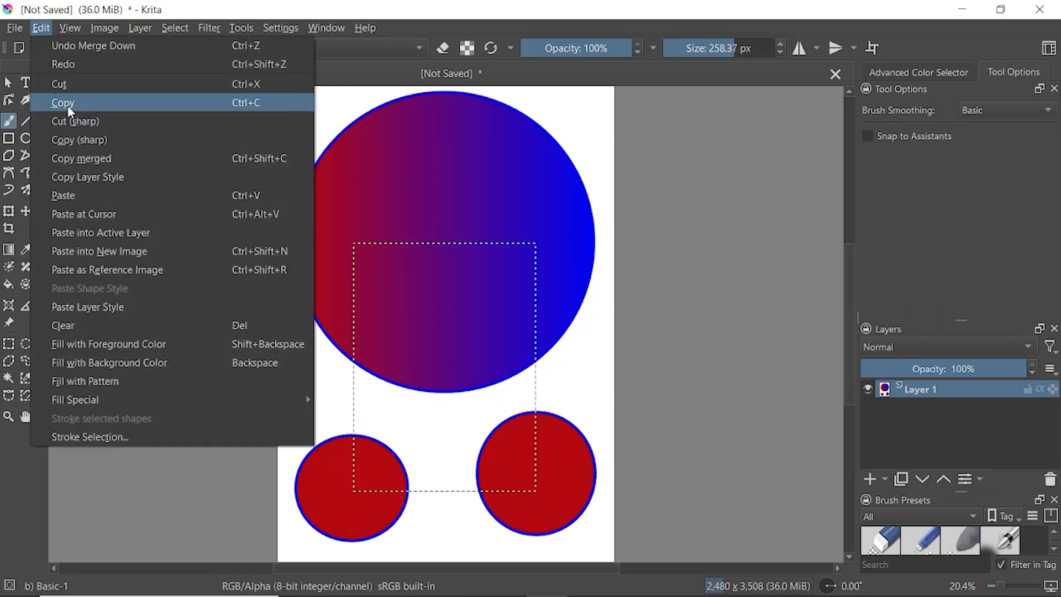
left_click(59, 84)
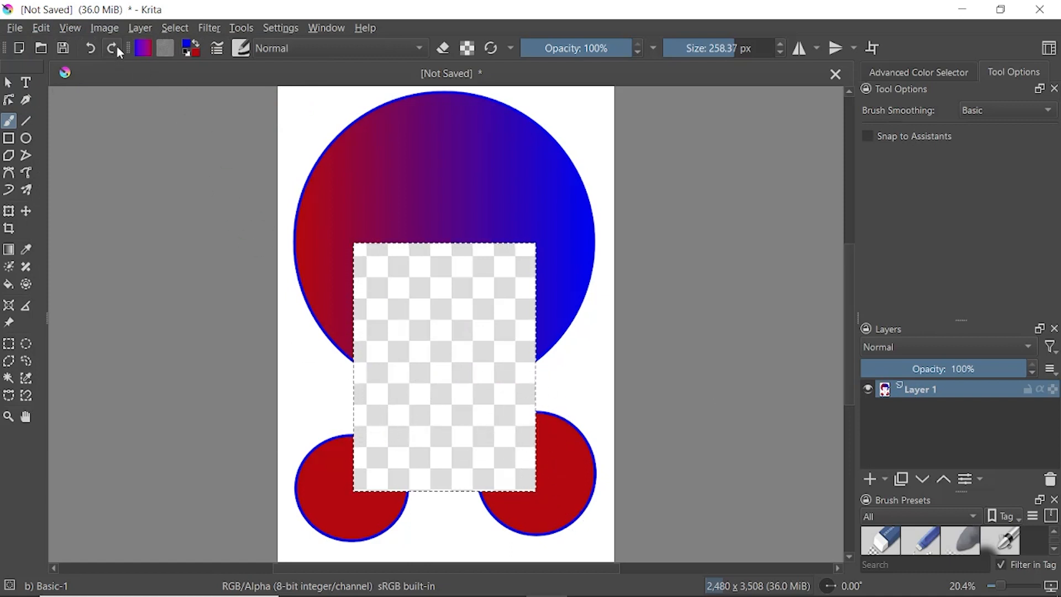
left_click(44, 29)
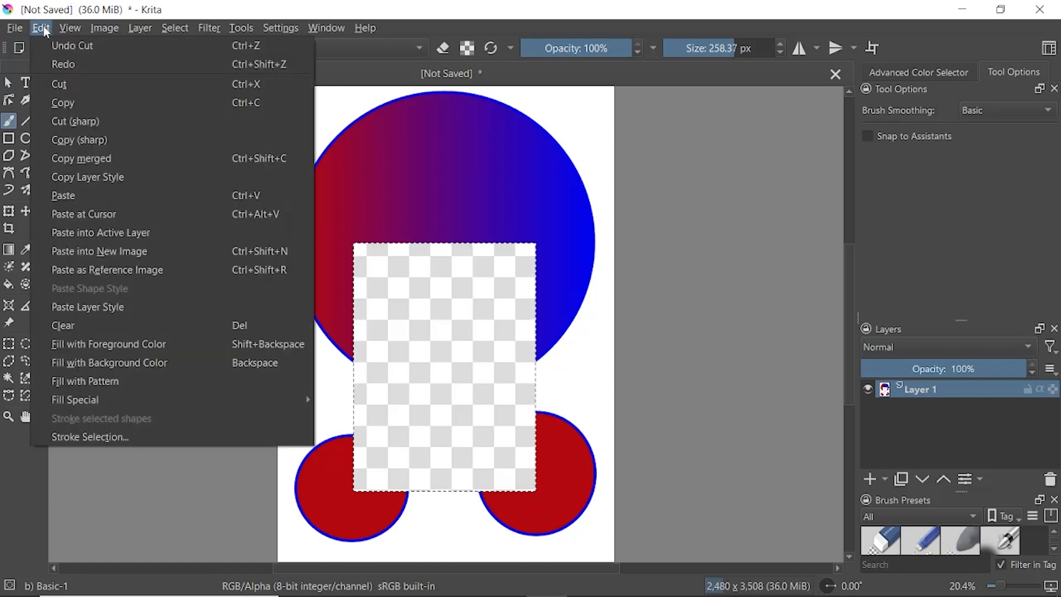
left_click(118, 234)
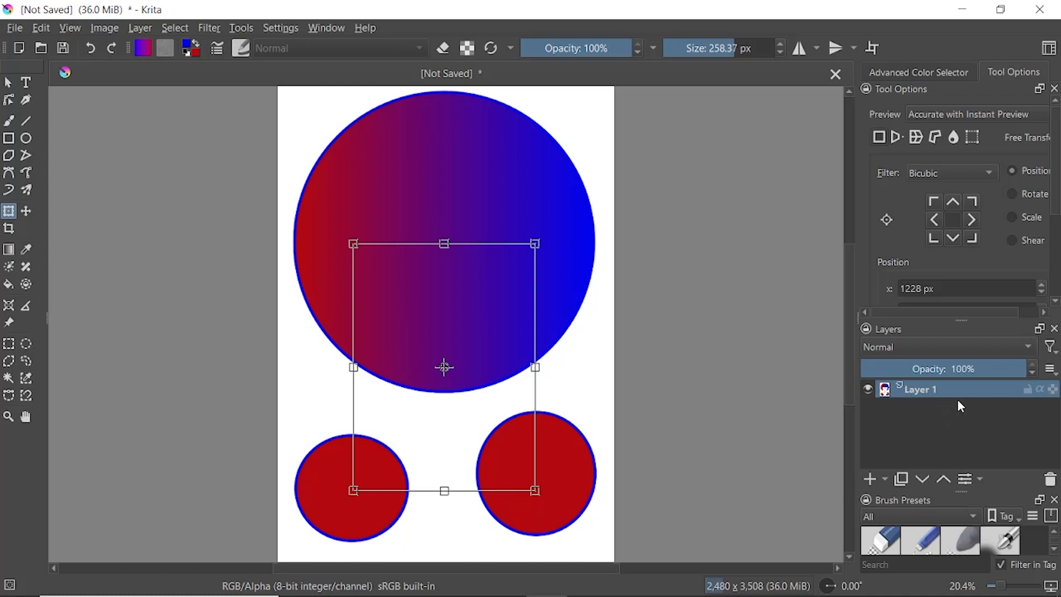
- Deselect the area, and draw a new rectangular selection about 1233 by 1903 px overlapping the three circles
left_click(184, 28)
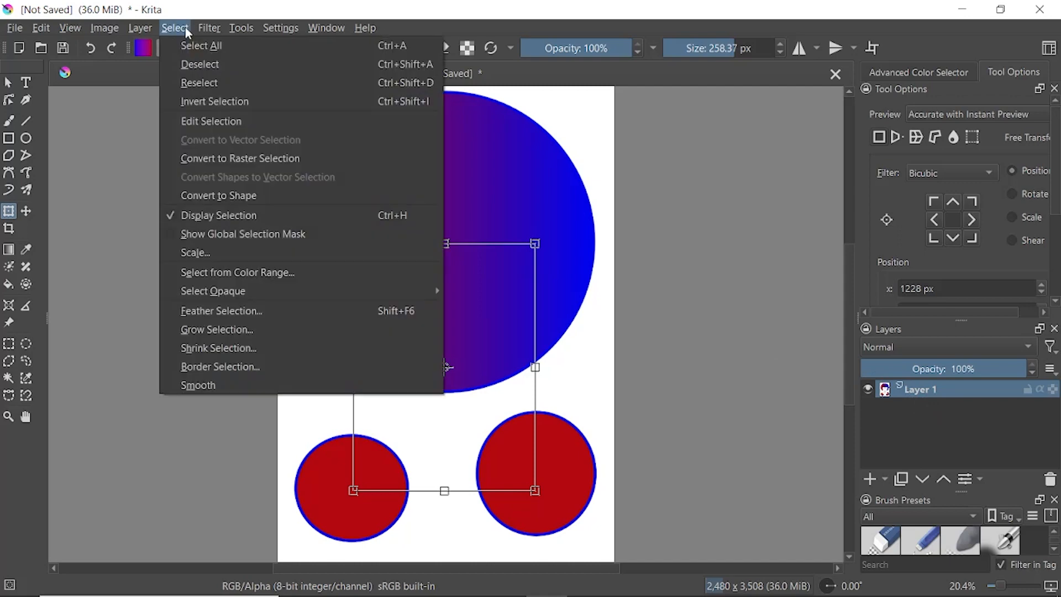
left_click(187, 64)
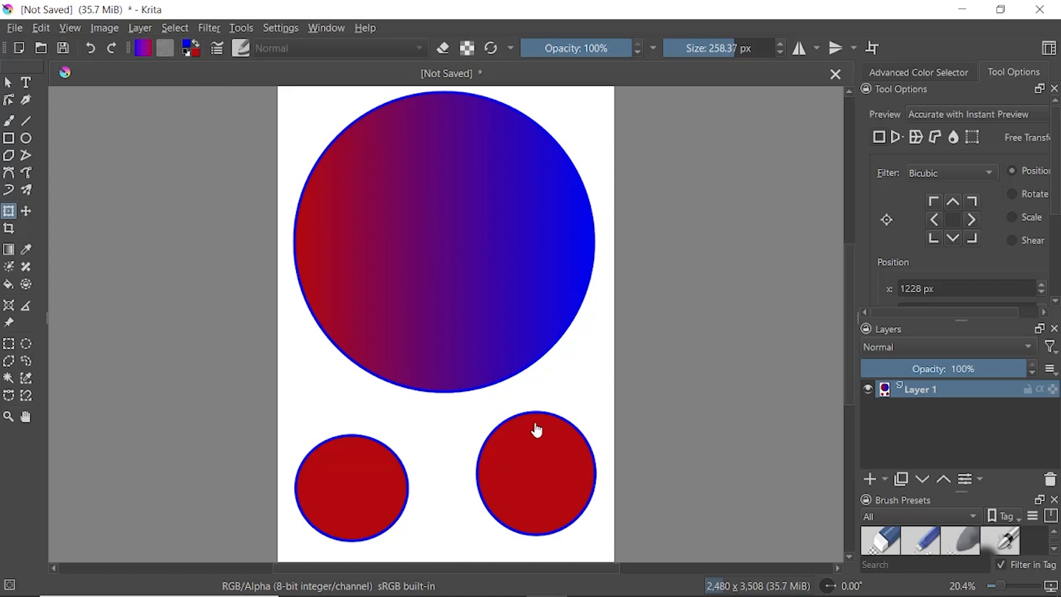
left_click(12, 345)
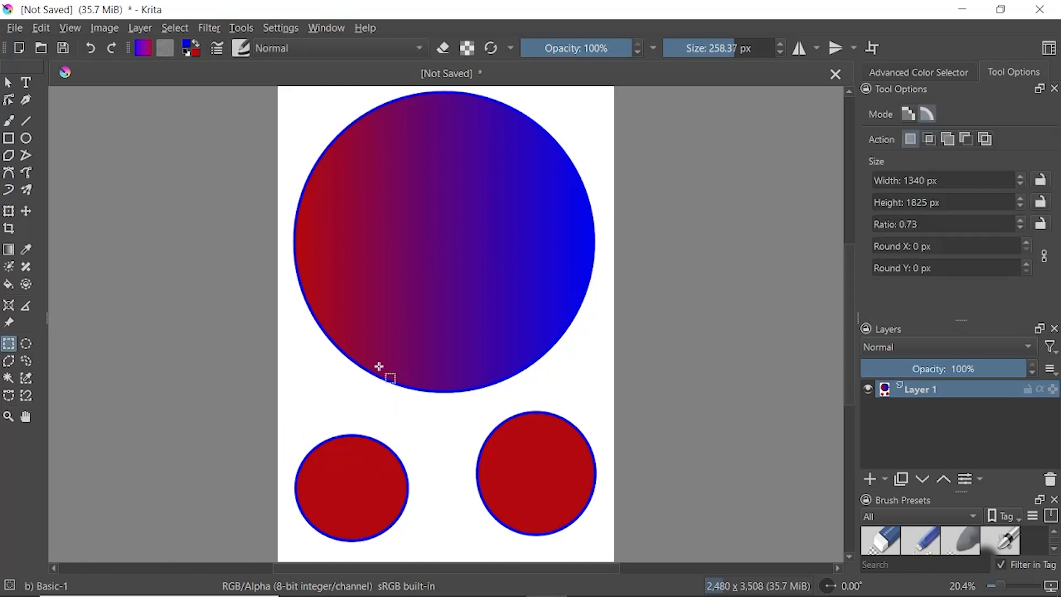
left_click_drag(364, 236, 531, 495)
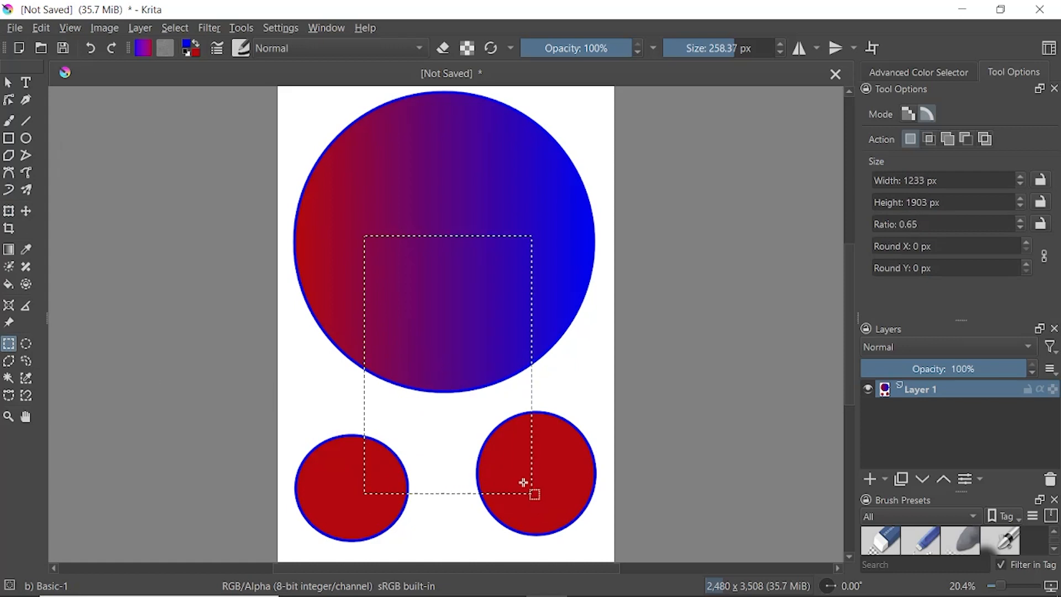
- Add a rectangle about 562 by 646 px at the selection's upper-left corner, and set the selection action to add
left_click_drag(311, 188, 387, 275)
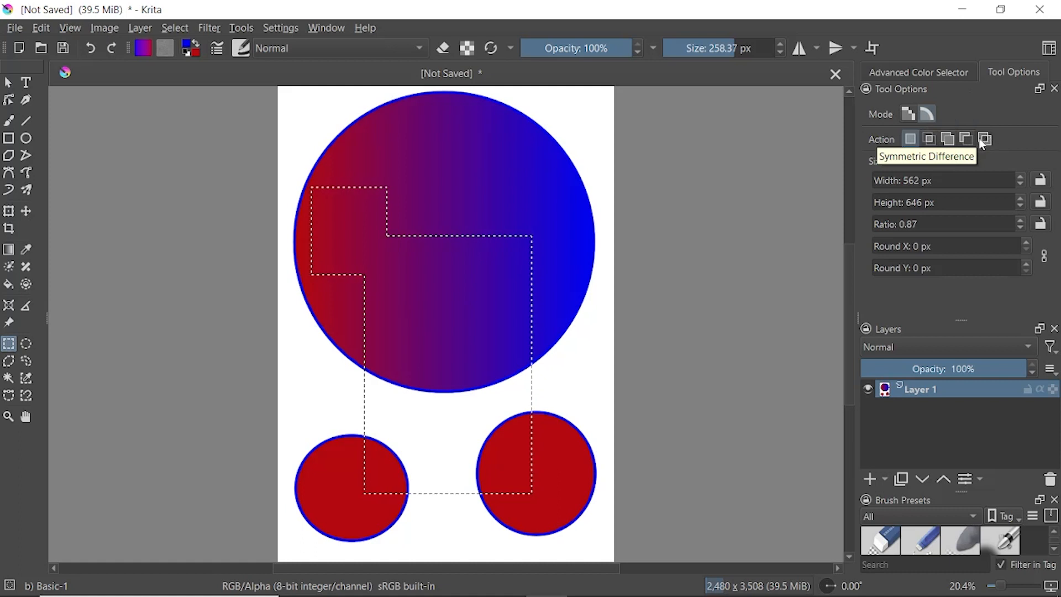
left_click(947, 139)
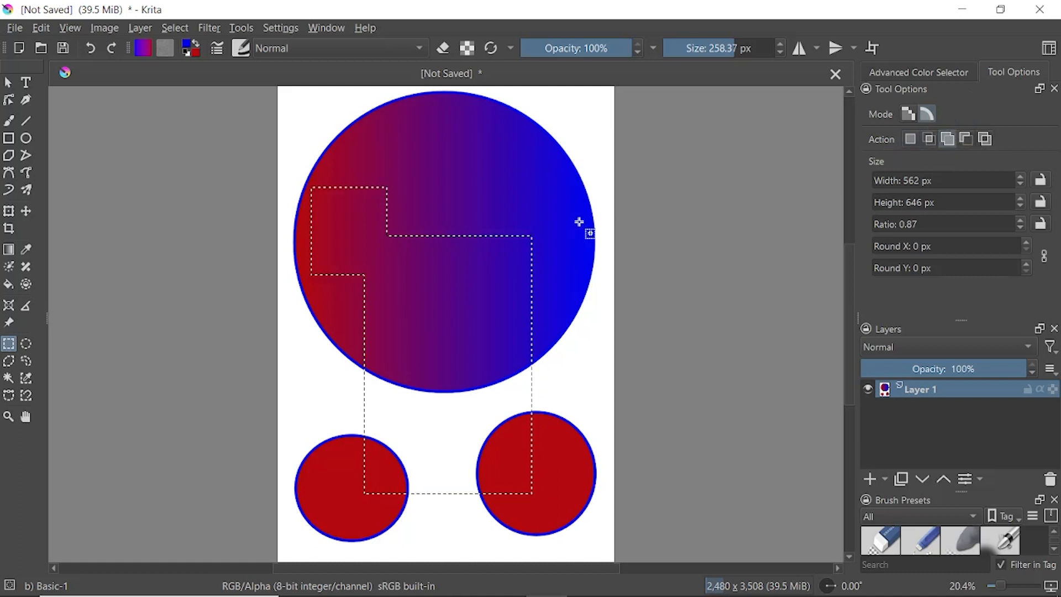
- Add four small rectangles to the selection along its upper edge, right side and lower-left side
left_click_drag(474, 171, 539, 236)
left_click_drag(509, 287, 586, 324)
left_click_drag(446, 205, 561, 259)
left_click_drag(320, 356, 382, 393)
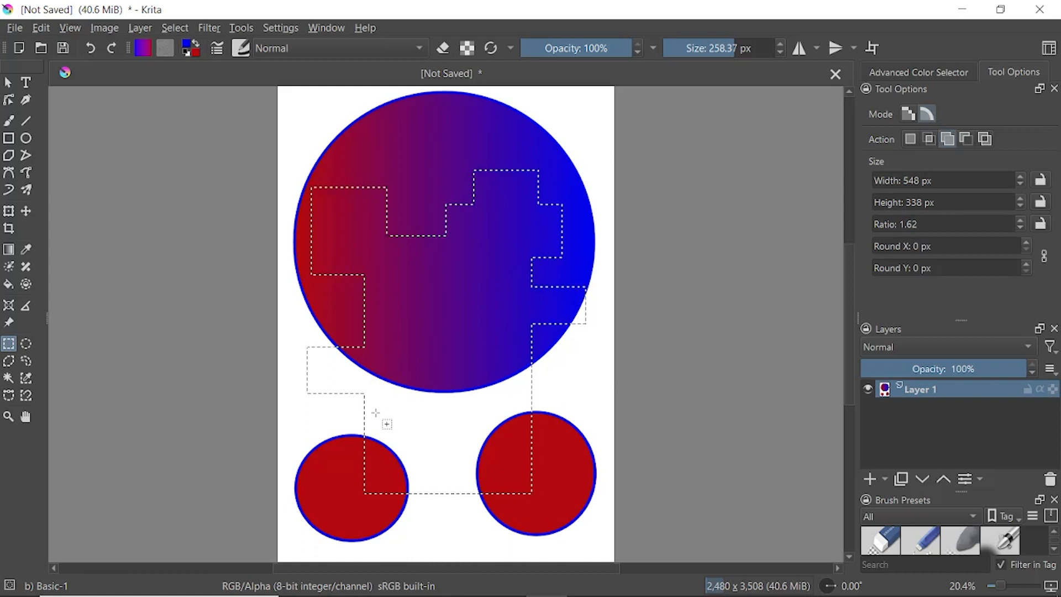
- Set the selection action to subtract, and cut narrow rectangles of about 264 by 1076 px and 257 by 909 px out of the selection
left_click(966, 138)
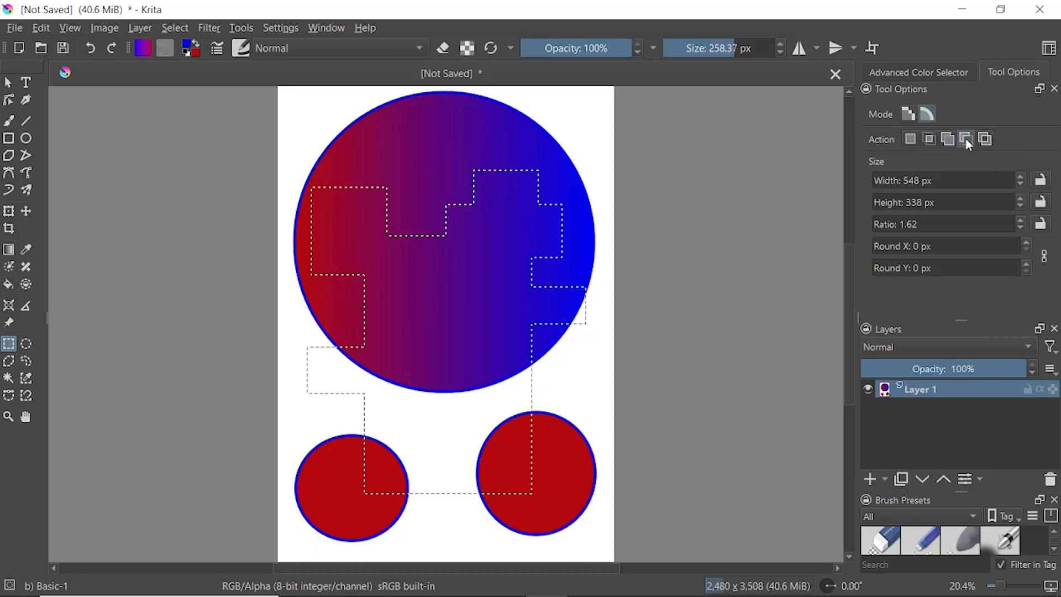
left_click_drag(433, 368, 470, 513)
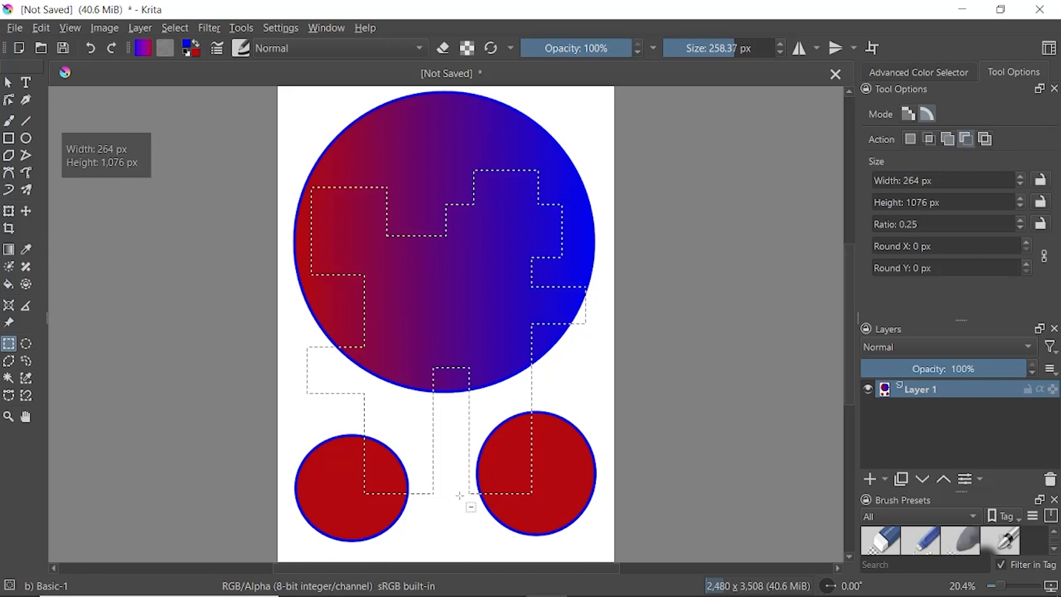
left_click_drag(410, 186, 440, 311)
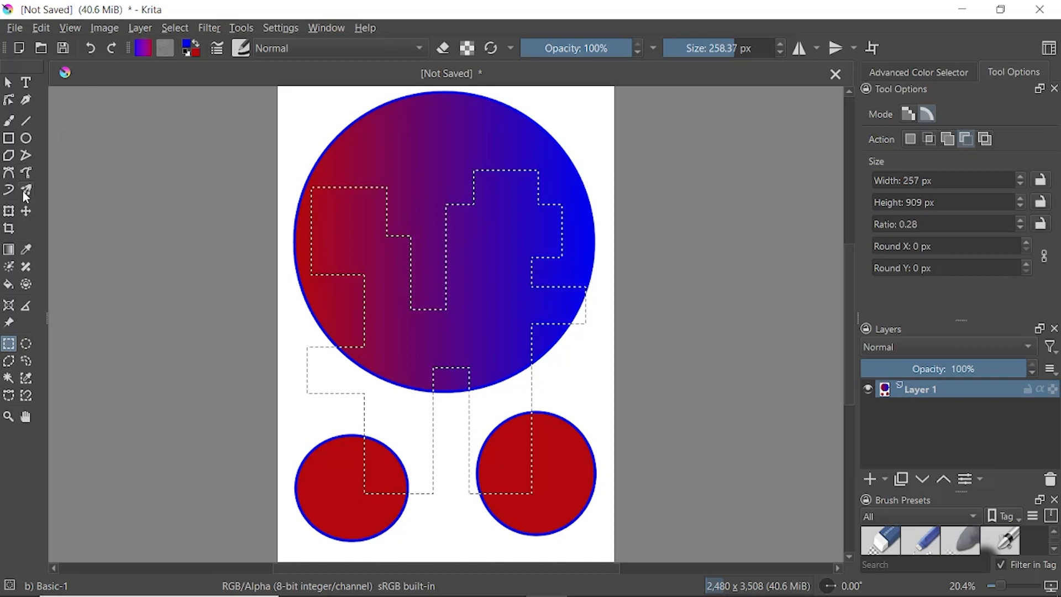
- Try painting blue strokes inside the selection with the Freehand Brush, and deselect the area
left_click(10, 120)
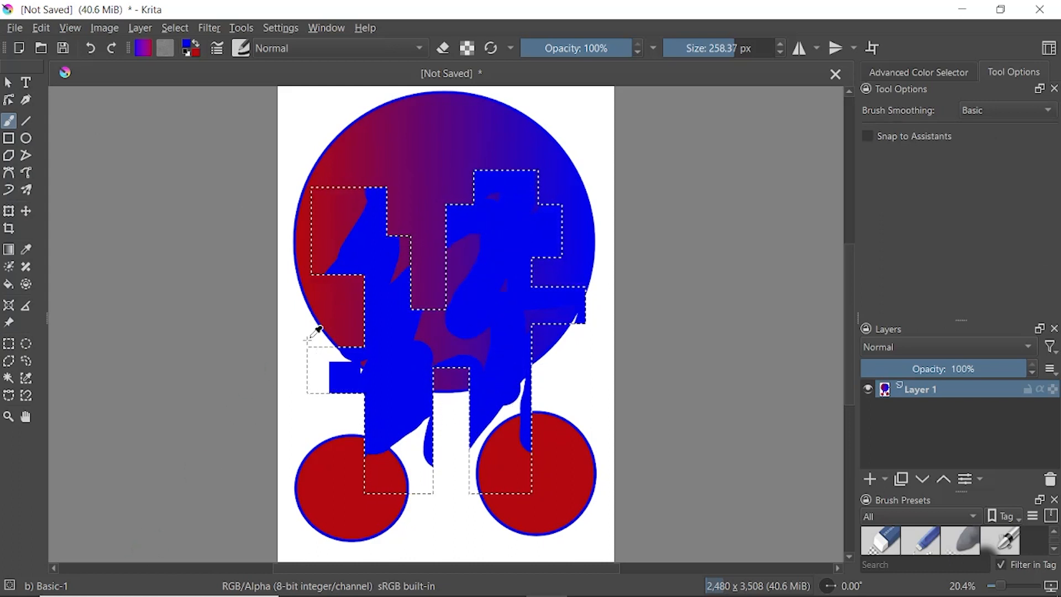
left_click(177, 28)
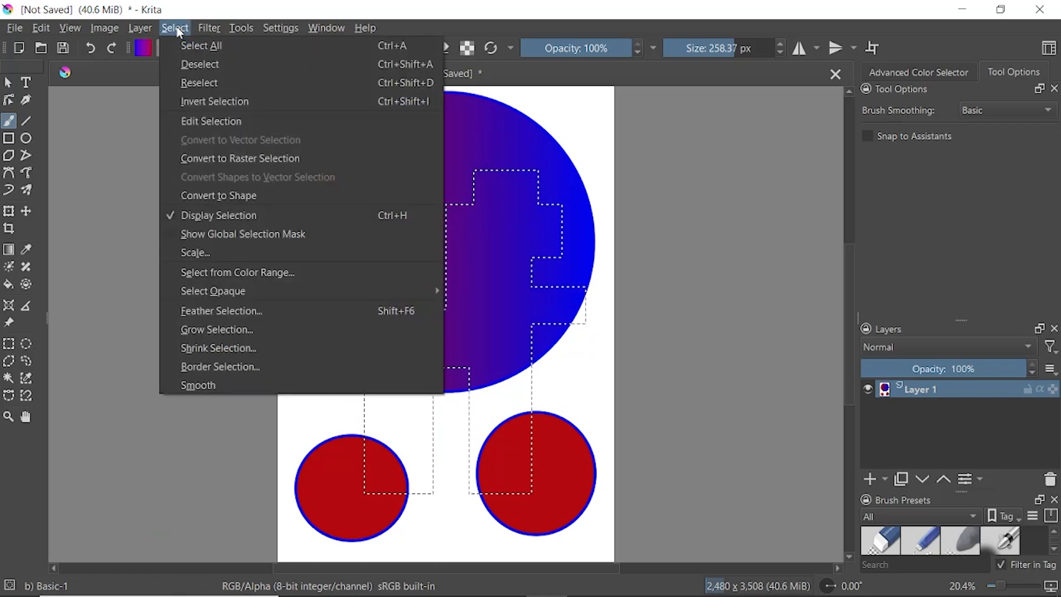
left_click(187, 65)
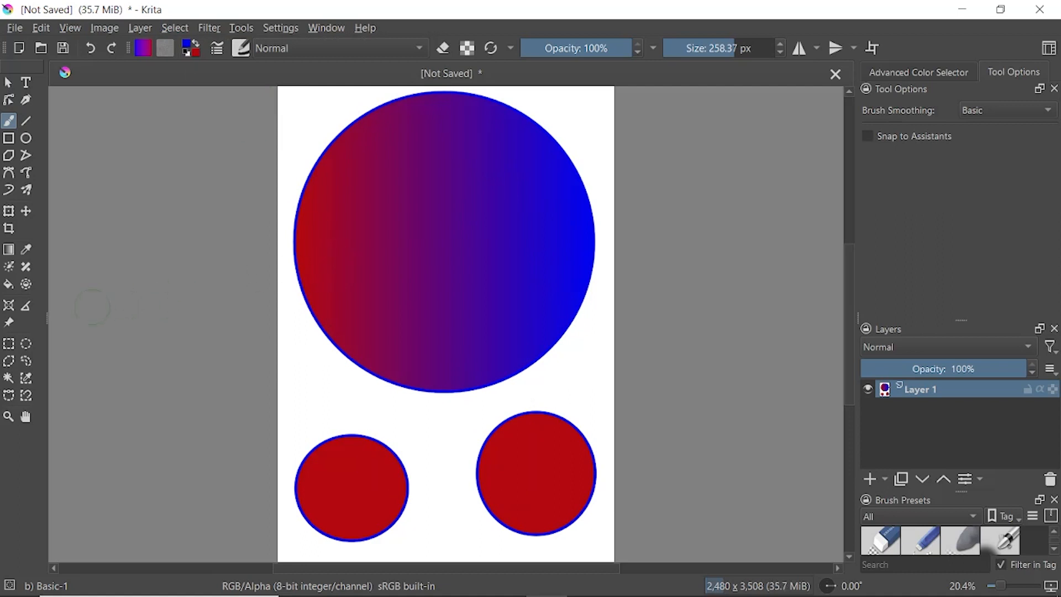
- Set the Contiguous Selection threshold to 4, and sample the blue edge of the large gradient circle
left_click(10, 381)
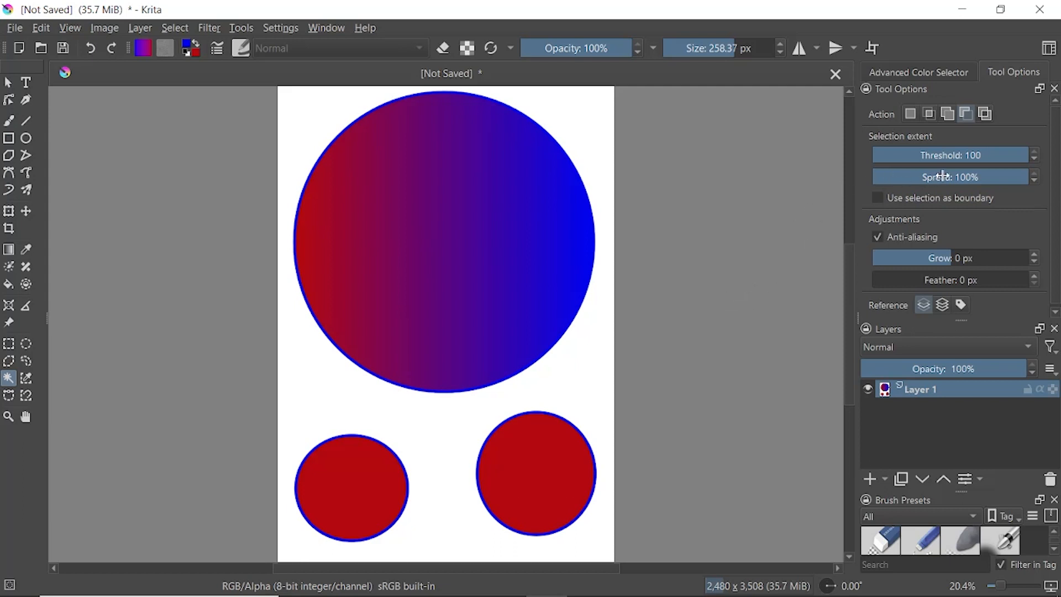
left_click_drag(931, 157, 875, 157)
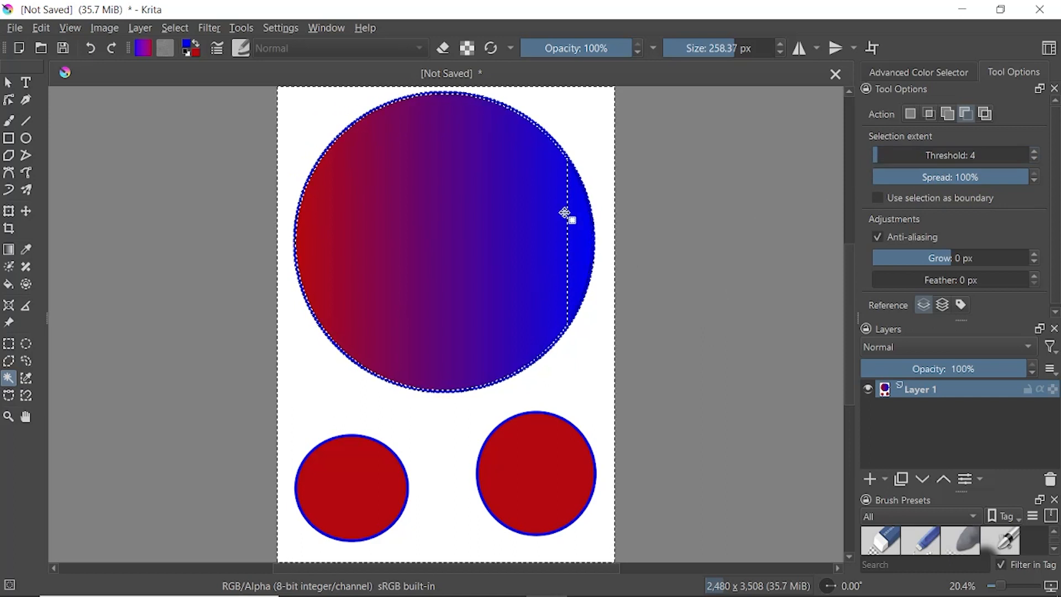
left_click(574, 269)
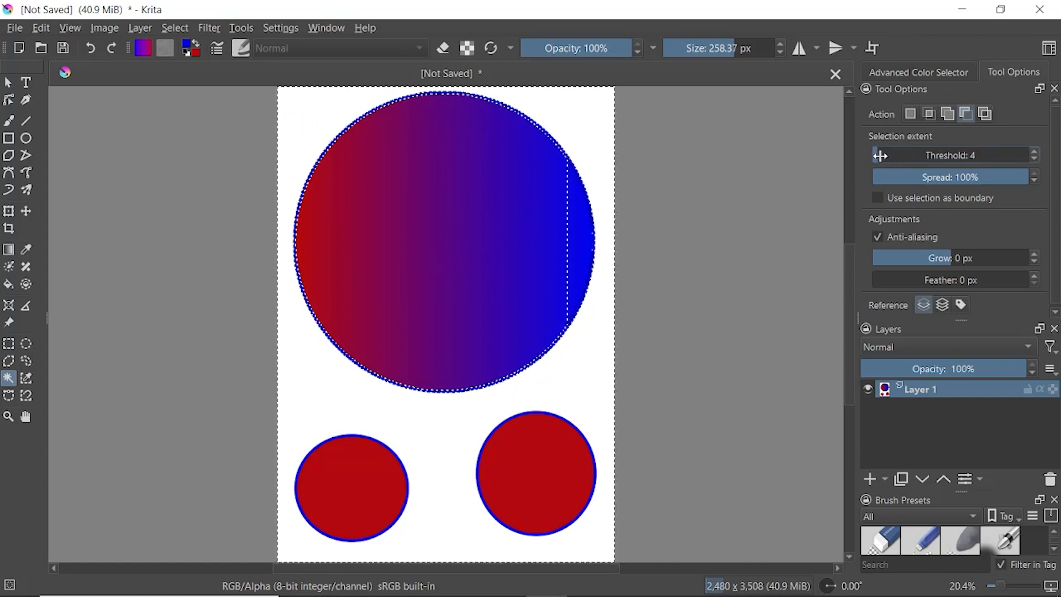
- Repeat the contiguous selection on the gradient circle with thresholds of 30, 60 and 89, and deselect the area
left_click_drag(885, 154, 926, 153)
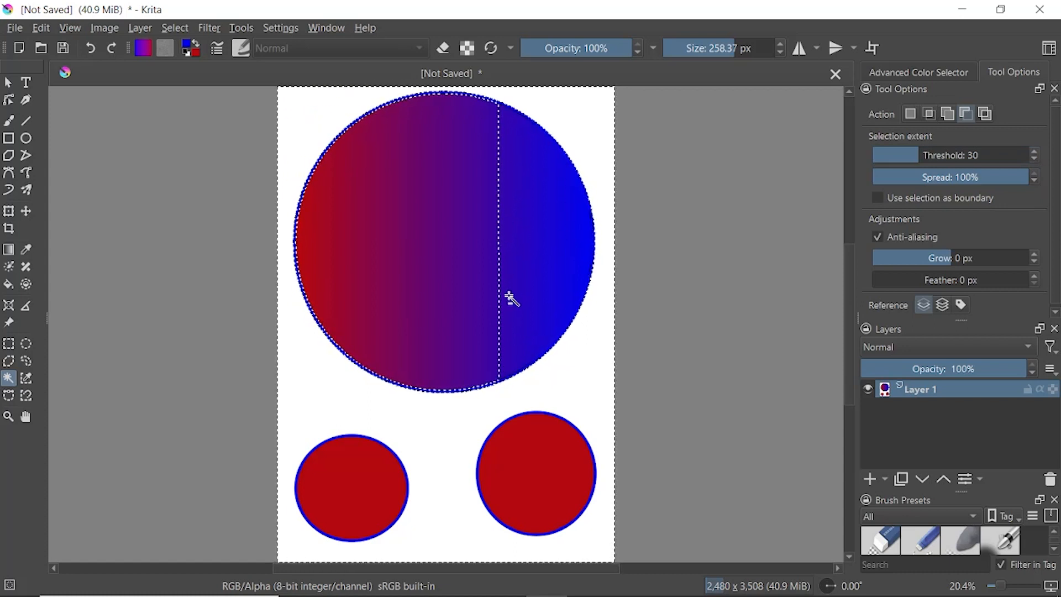
left_click_drag(923, 155, 973, 155)
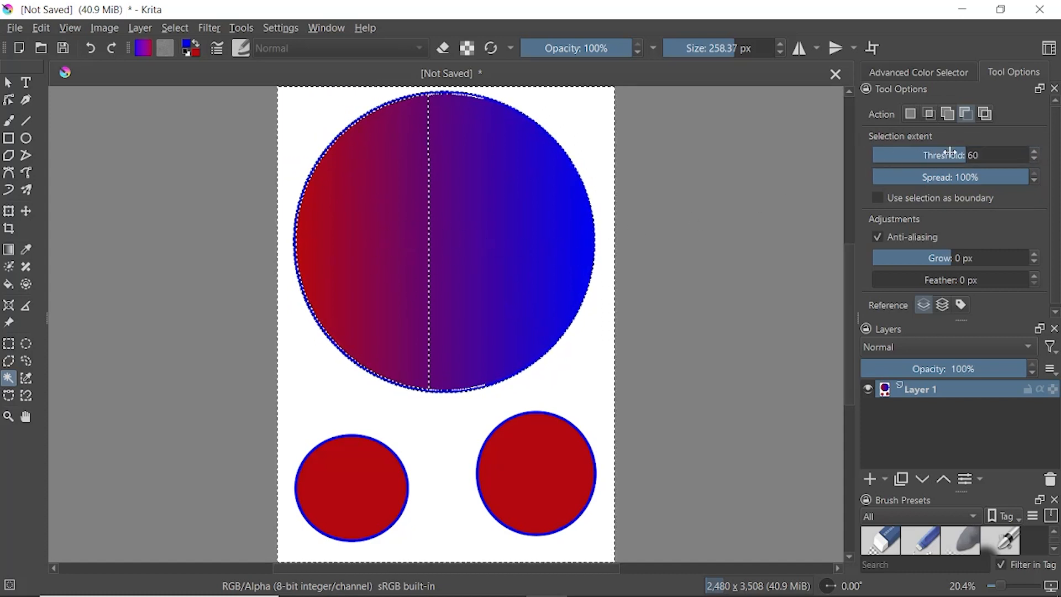
left_click_drag(971, 154, 1016, 154)
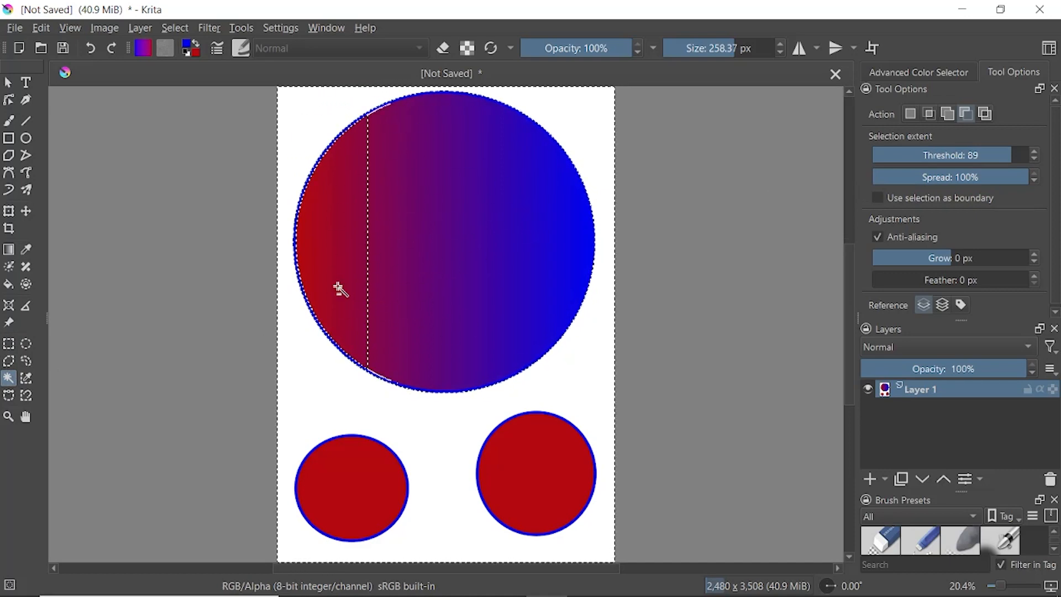
left_click(174, 29)
left_click(192, 65)
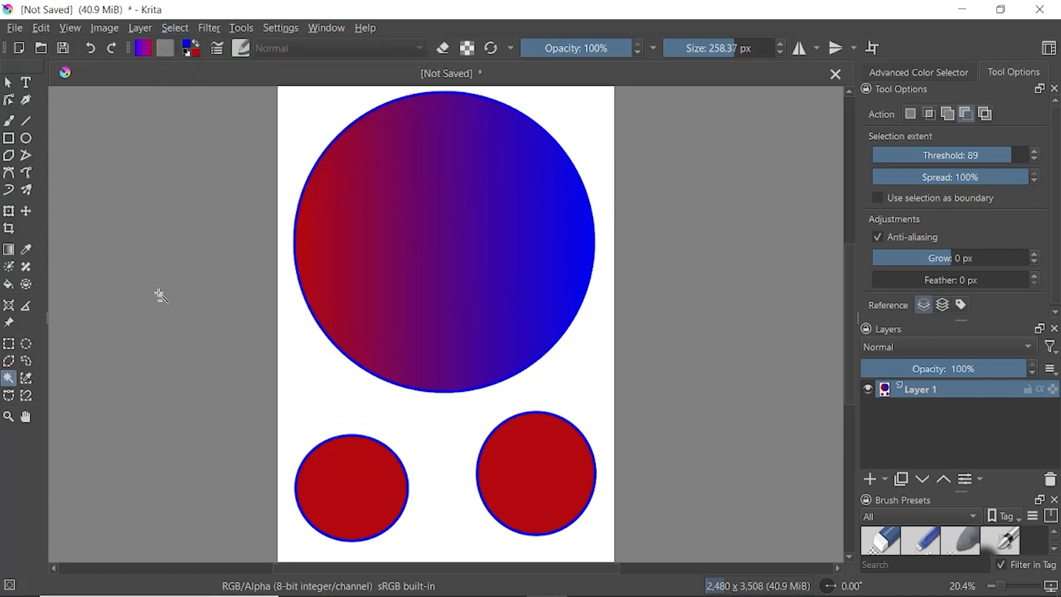
- Sample the red of the lower-left circle with the Similar Color Selection tool at threshold 20, and deselect the area
left_click(27, 379)
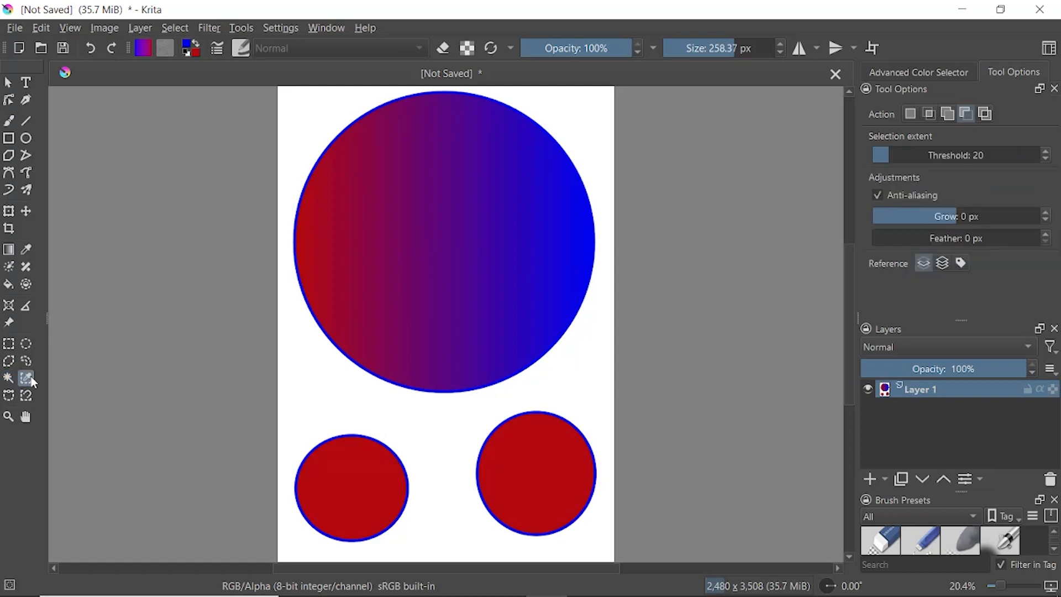
left_click(342, 483)
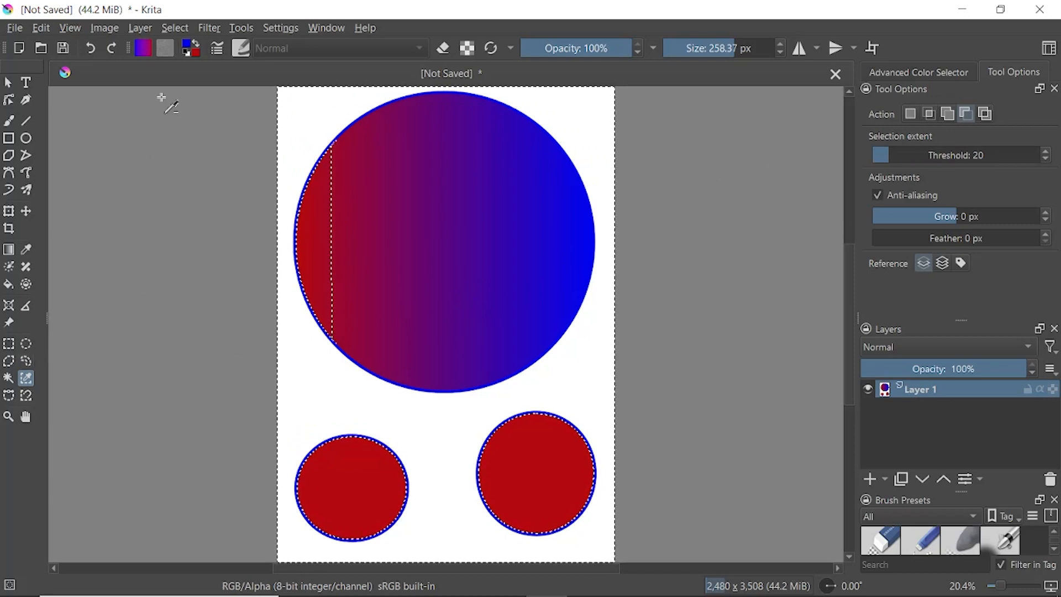
left_click(176, 29)
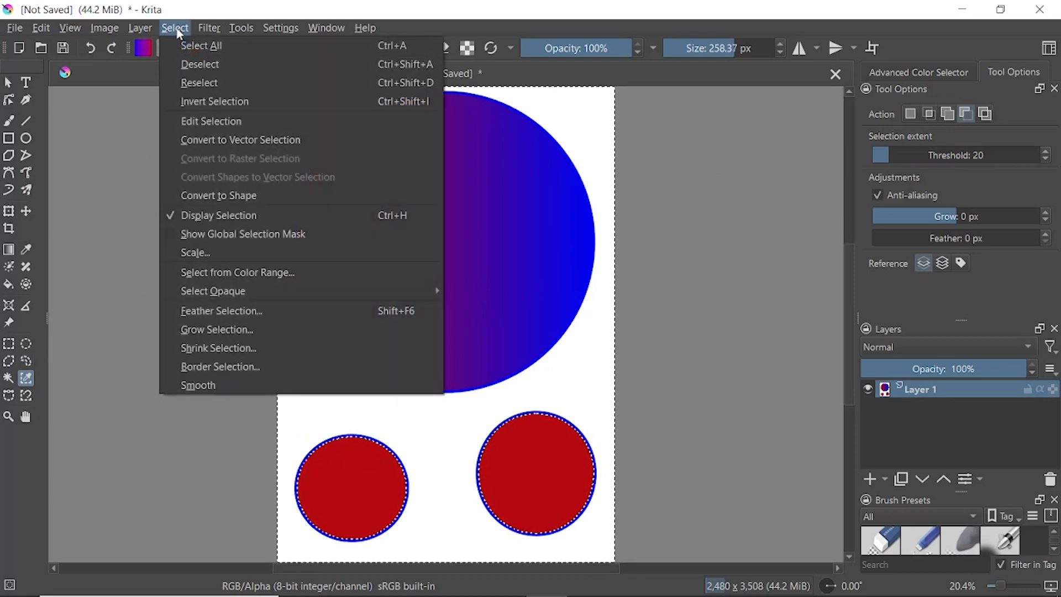
left_click(197, 60)
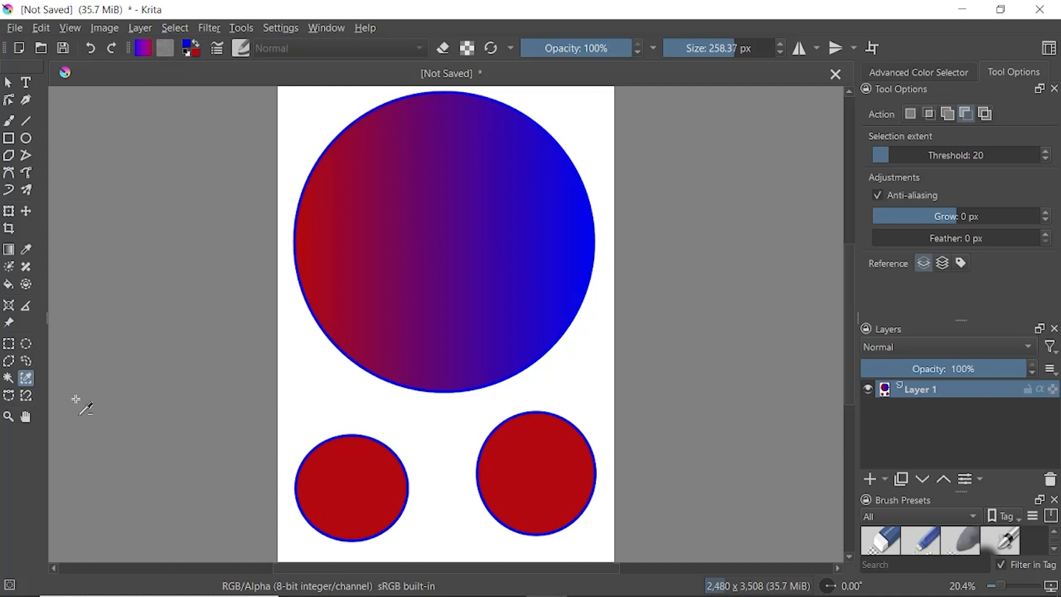
- Trace the outline of the lower-left red circle with the Magnetic Selection tool, and complete the path
left_click(26, 395)
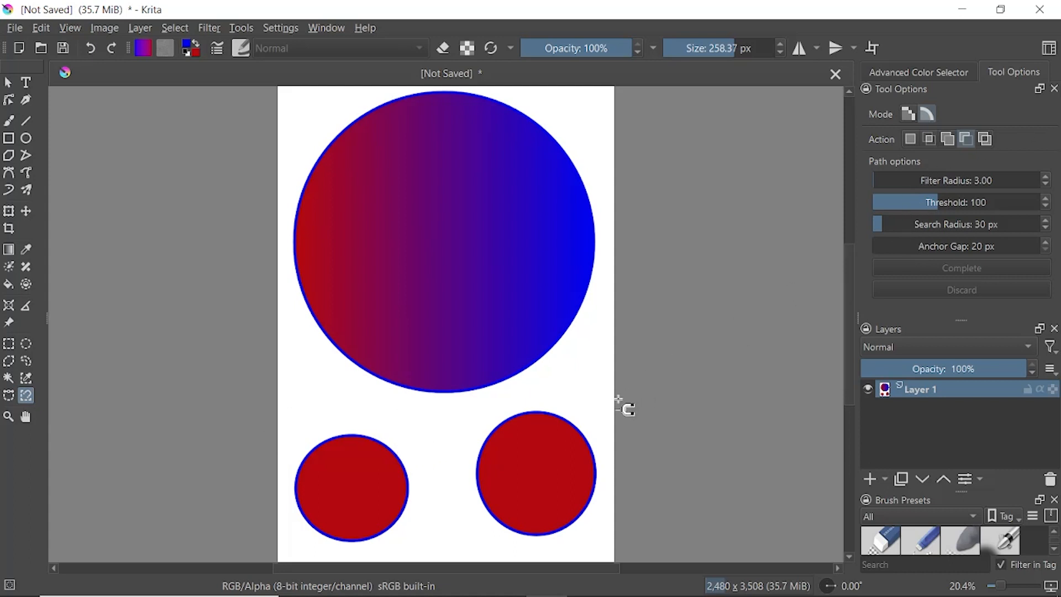
left_click(391, 441)
mouse_move(415, 492)
left_mouse_down()
mouse_move(401, 529)
mouse_move(365, 545)
mouse_move(318, 541)
mouse_move(296, 517)
mouse_move(291, 477)
mouse_move(319, 437)
mouse_move(386, 437)
left_mouse_up()
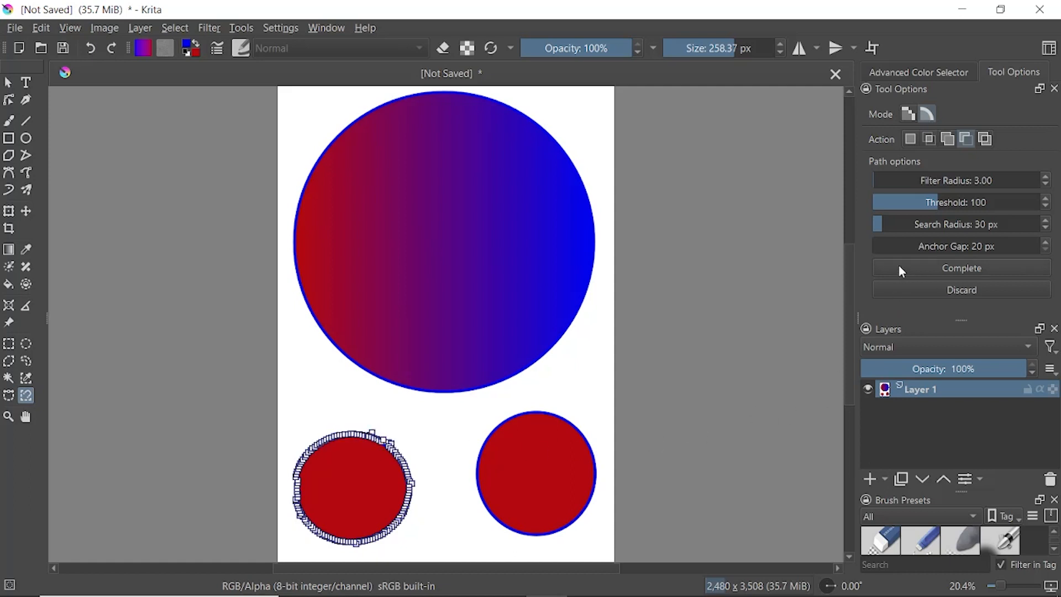
left_click(968, 272)
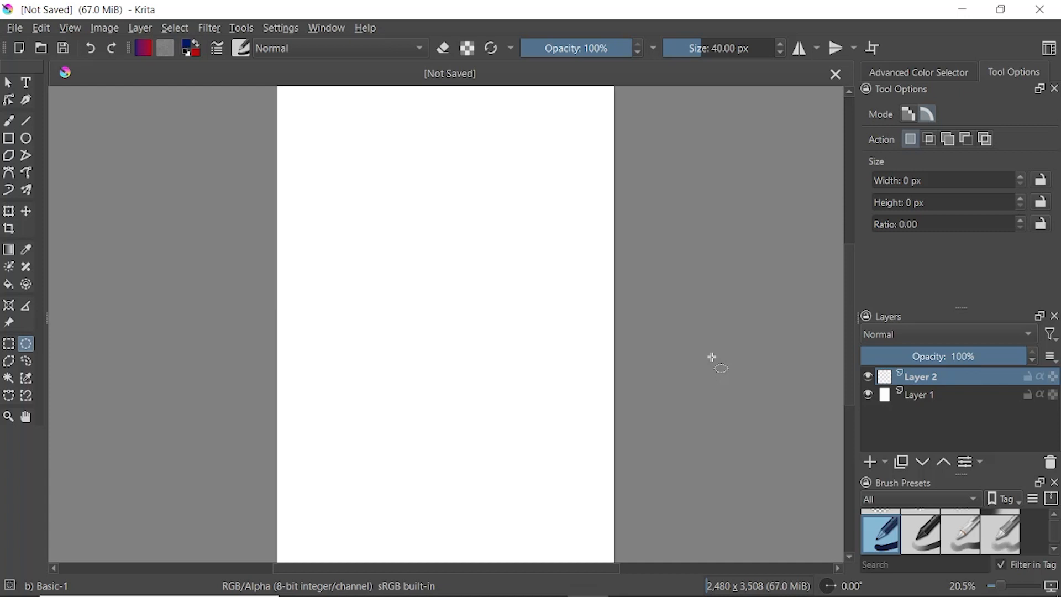
- Draw a winding freehand selection covering most of the blank page on Layer 2
left_click(28, 363)
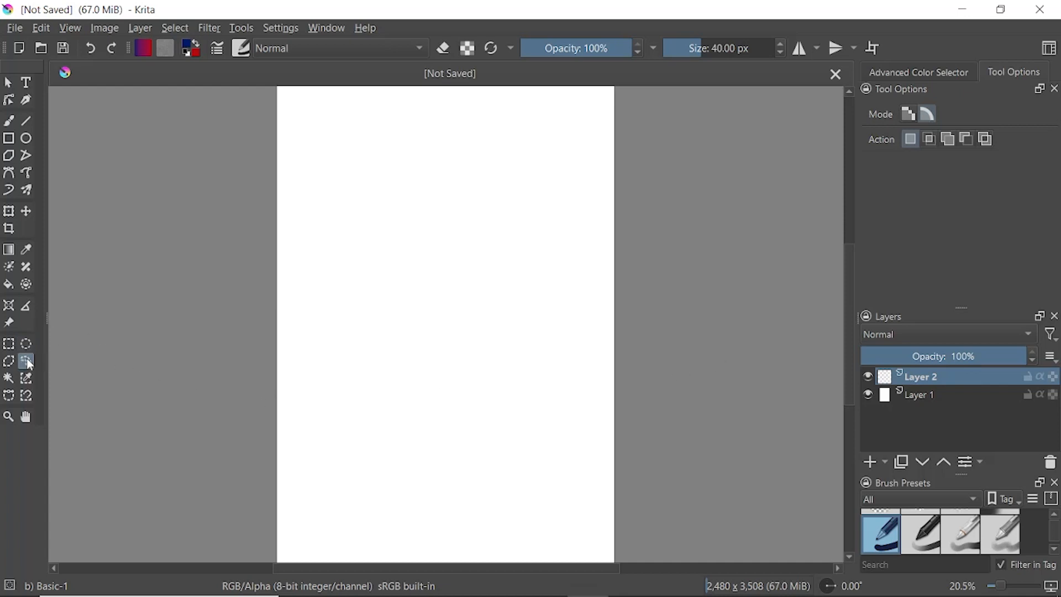
mouse_move(344, 309)
left_mouse_down()
mouse_move(310, 278)
mouse_move(311, 215)
mouse_move(349, 222)
mouse_move(363, 193)
mouse_move(339, 170)
mouse_move(365, 139)
mouse_move(426, 147)
mouse_move(450, 173)
mouse_move(478, 141)
mouse_move(525, 124)
mouse_move(556, 175)
mouse_move(500, 190)
mouse_move(499, 234)
mouse_move(572, 206)
mouse_move(595, 260)
mouse_move(546, 362)
mouse_move(384, 261)
mouse_move(398, 326)
mouse_move(506, 413)
mouse_move(574, 390)
mouse_move(575, 439)
mouse_move(510, 468)
mouse_move(457, 455)
mouse_move(531, 493)
mouse_move(529, 525)
mouse_move(348, 530)
mouse_move(305, 513)
mouse_move(327, 489)
mouse_move(395, 490)
mouse_move(426, 400)
mouse_move(310, 380)
mouse_move(307, 325)
mouse_move(339, 305)
left_mouse_up()
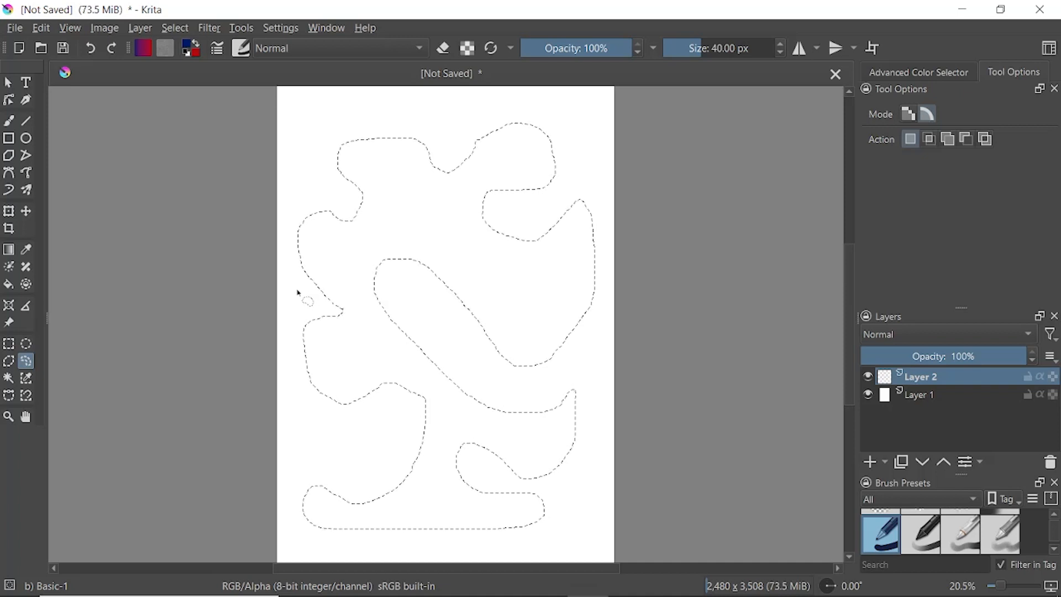
- Edit the Foreground to Background gradient, moving the blue stop slightly inward and the red stop to about 87.94%
left_click(145, 48)
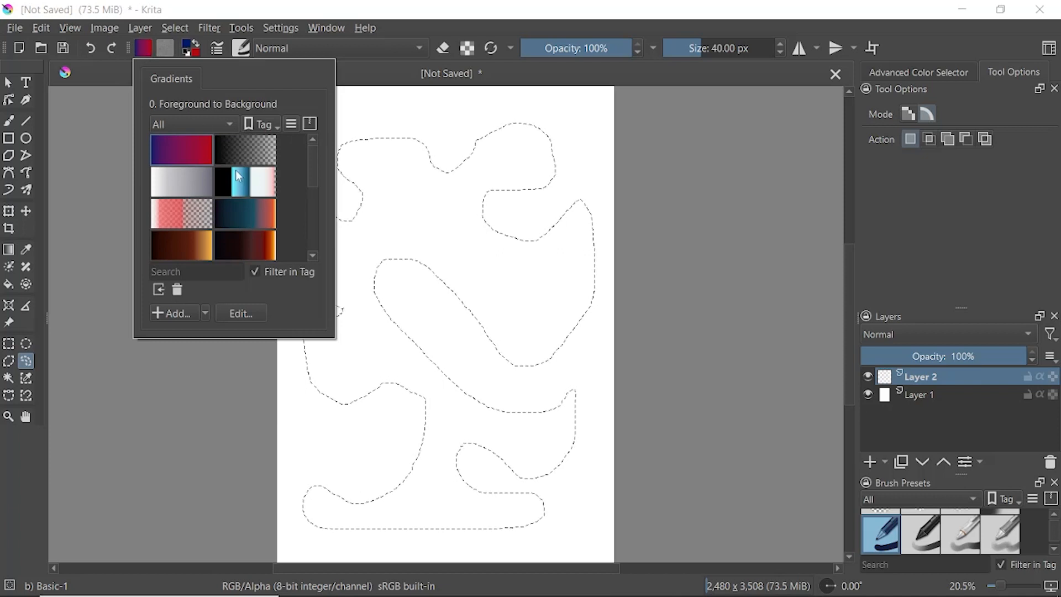
mouse_move(309, 155)
left_mouse_down()
mouse_move(300, 247)
mouse_move(308, 151)
left_mouse_up()
left_click(237, 310)
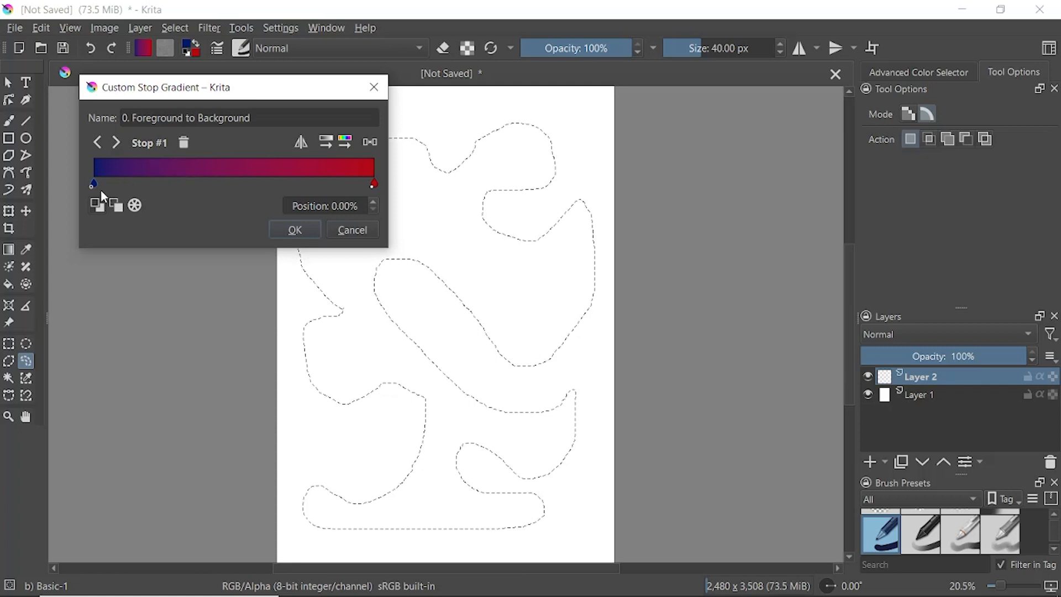
mouse_move(94, 187)
left_mouse_down()
mouse_move(150, 184)
mouse_move(104, 188)
mouse_move(127, 187)
left_mouse_up()
left_click_drag(374, 184, 339, 182)
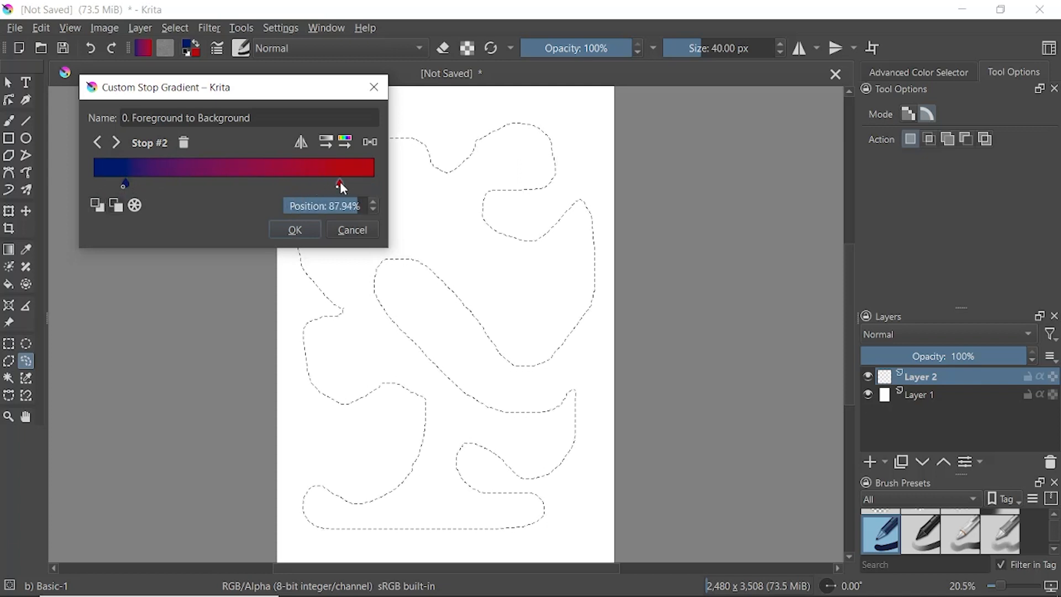
- Add a gradient stop at about 44.44%, color it green (#20d848) at full opacity, and accept the gradient
left_click(220, 173)
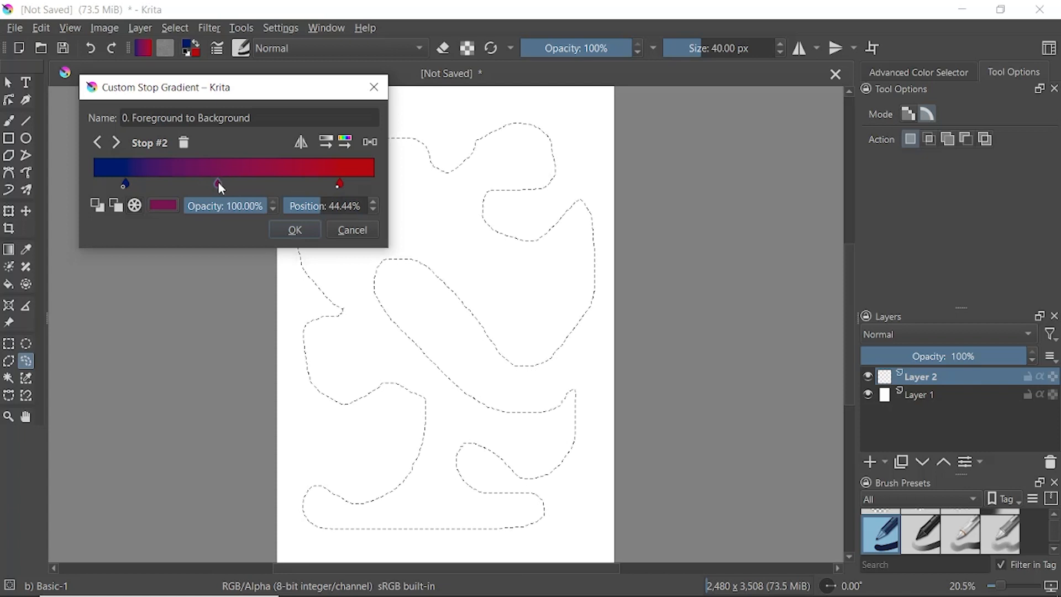
double_click(218, 183)
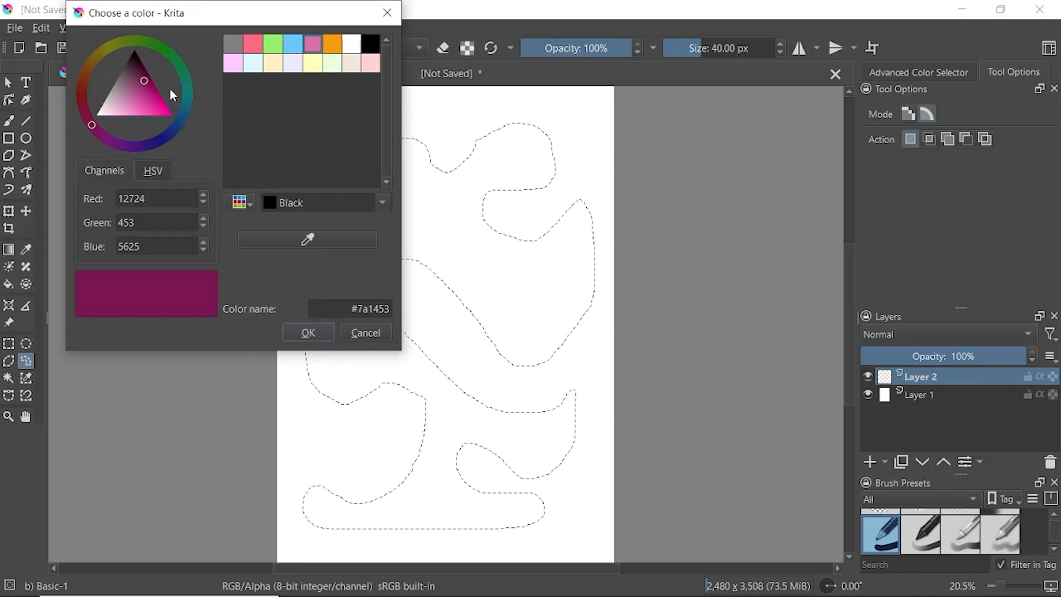
left_click(170, 55)
left_click(153, 101)
left_click_drag(153, 101, 154, 104)
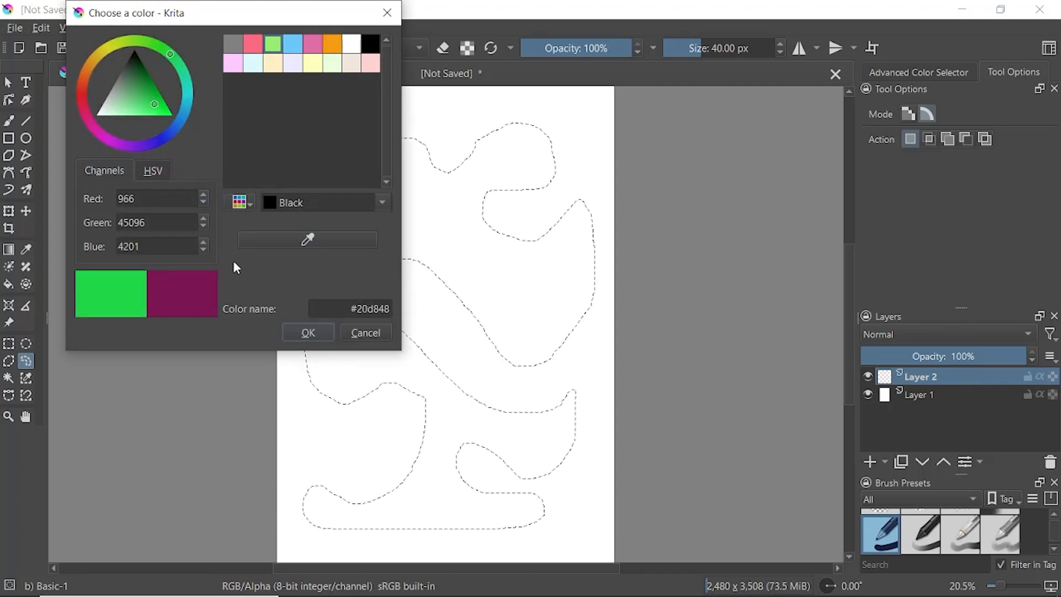
left_click(308, 332)
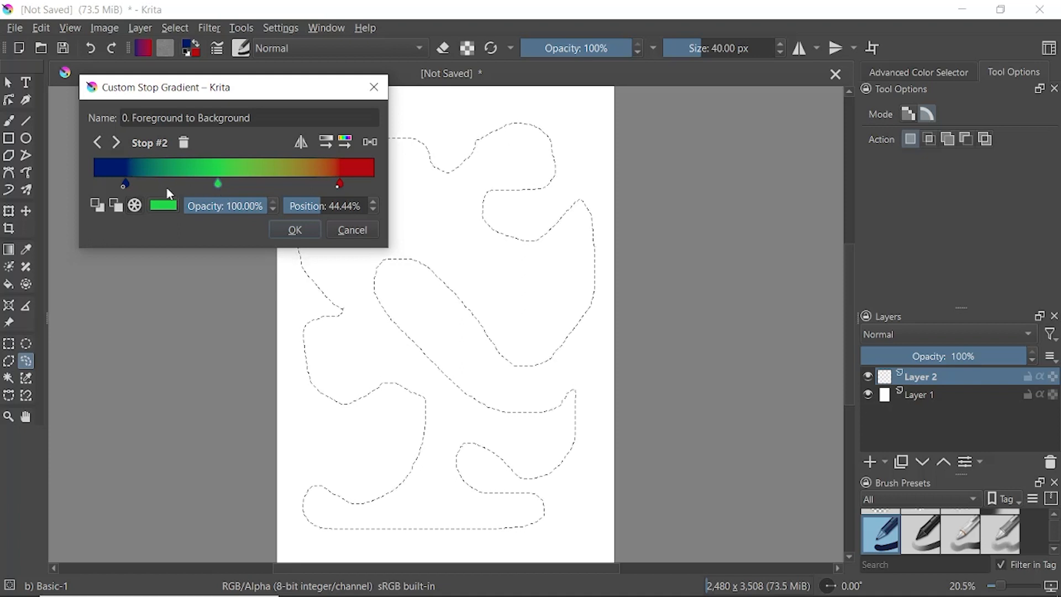
mouse_move(252, 208)
left_mouse_down()
mouse_move(193, 208)
mouse_move(272, 208)
left_mouse_up()
left_click(293, 230)
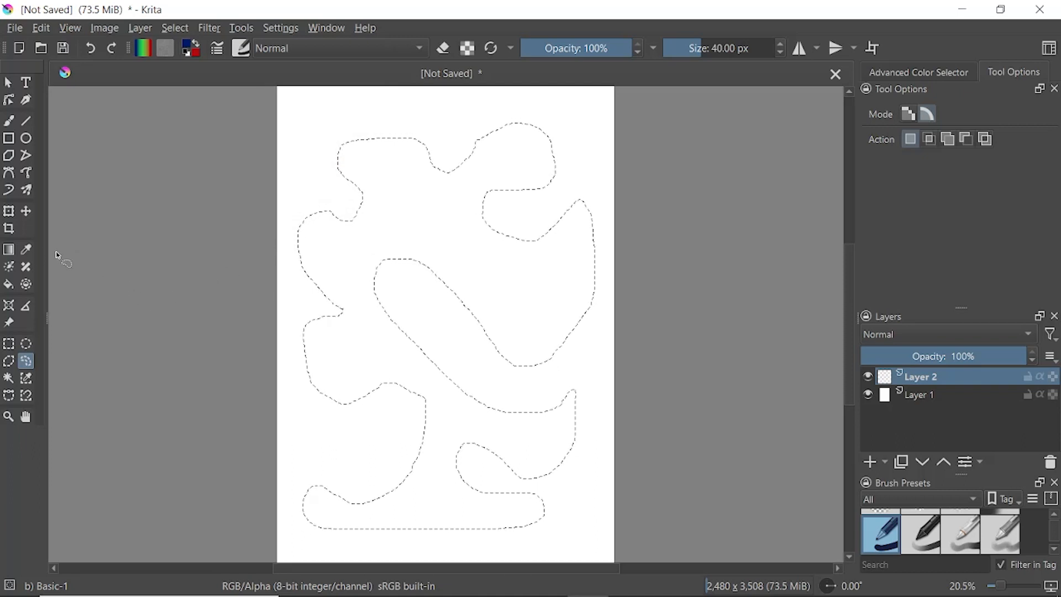
- Fill the freehand selection with the edited gradient using the Linear shape, running from its left edge to its right edge
left_click(9, 250)
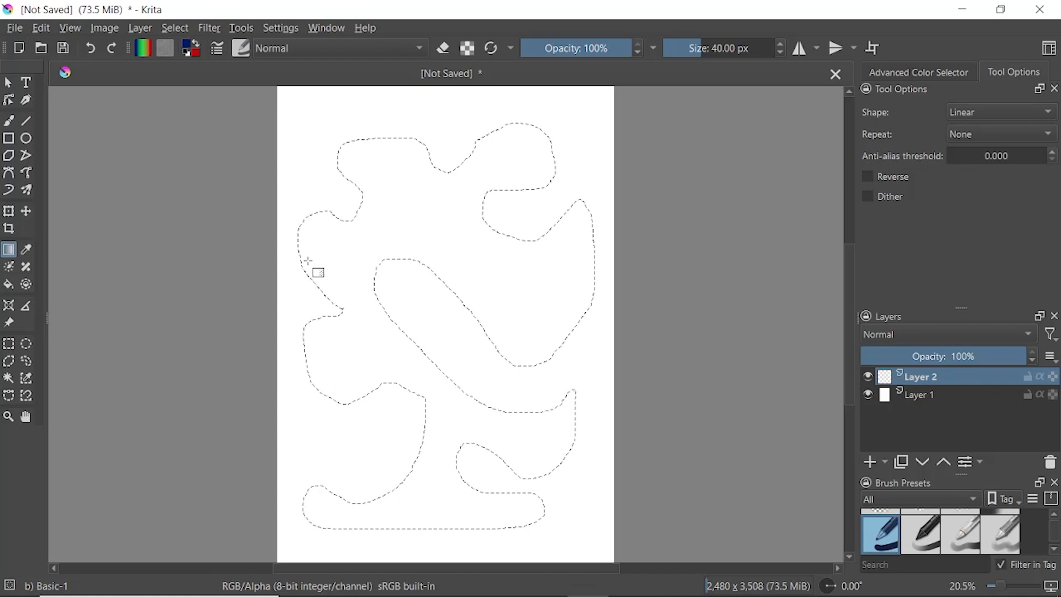
left_click_drag(308, 260, 536, 264)
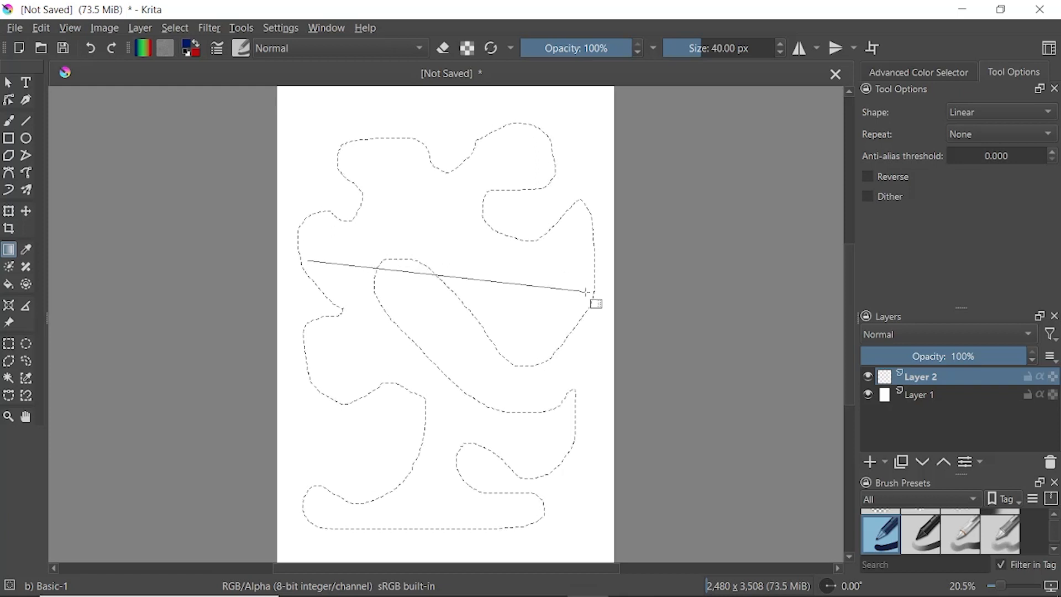
left_click_drag(586, 291, 586, 292)
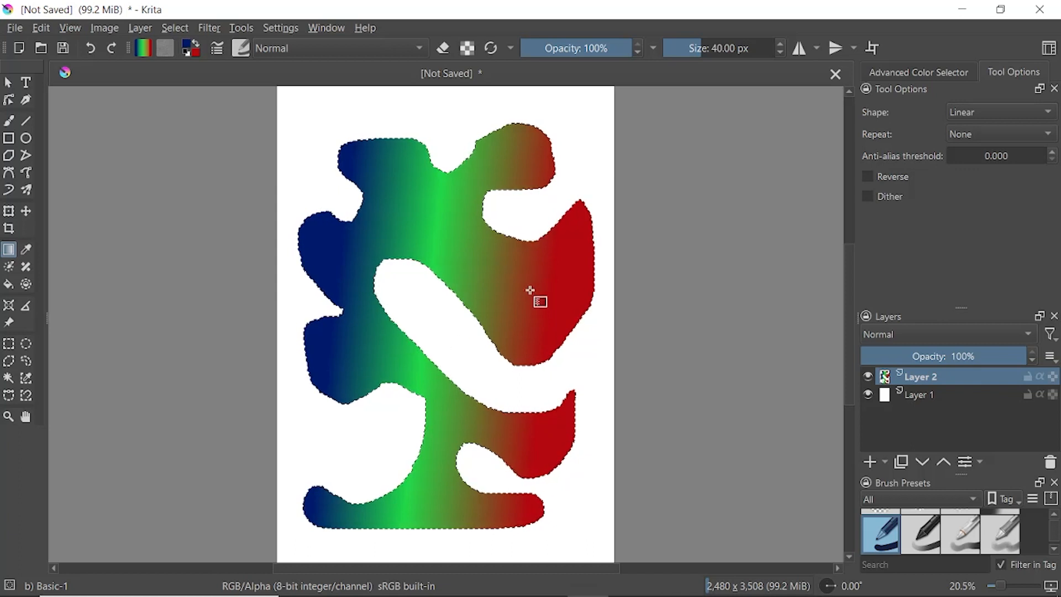
left_click(979, 112)
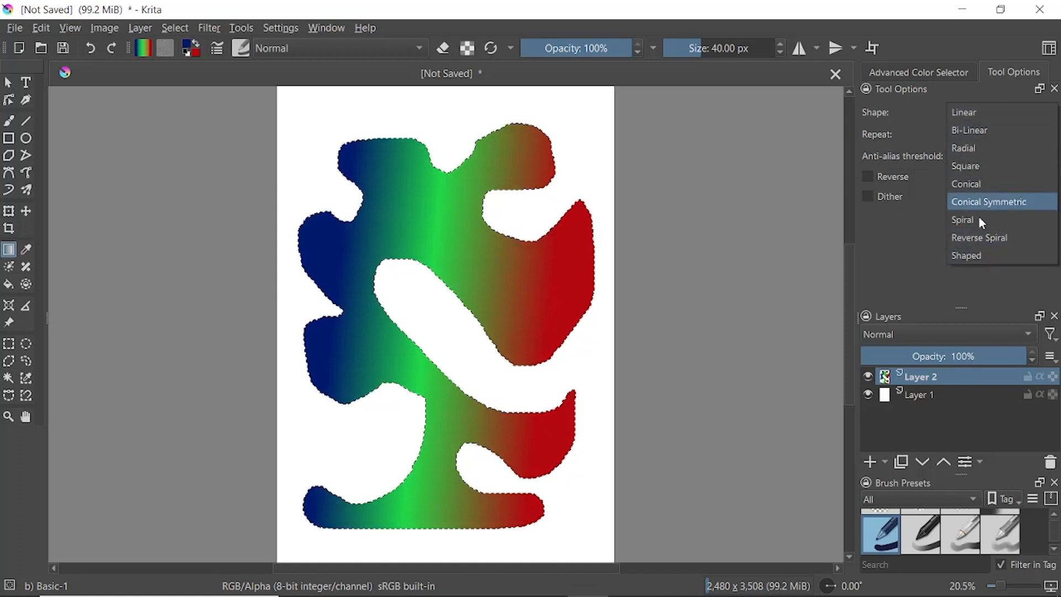
left_click(892, 239)
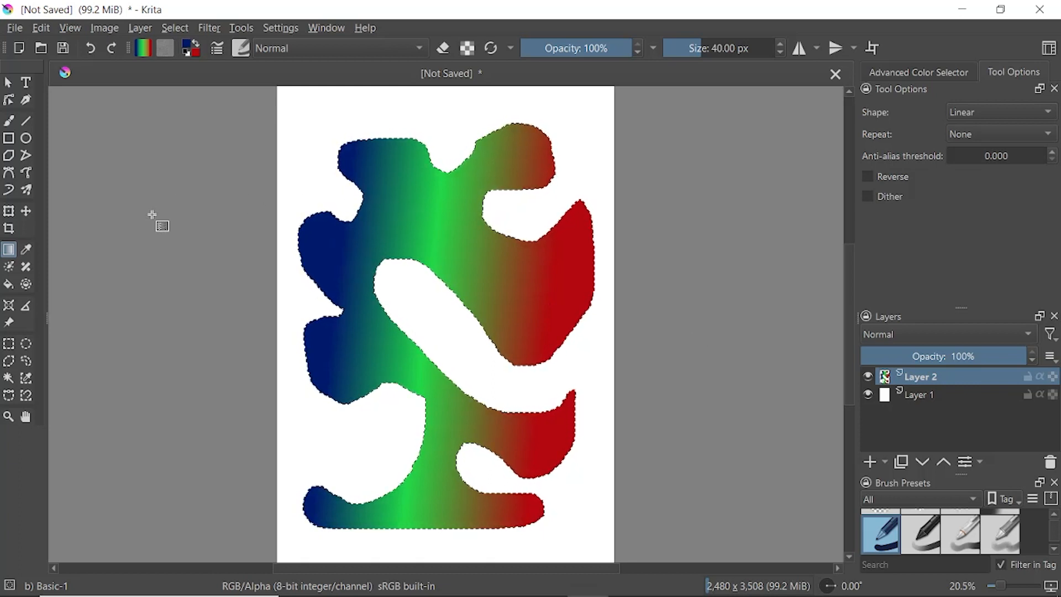
- Sample the artwork's green, blue and red with the Color Sampler, ending with the bright green as the foreground color
left_click(26, 250)
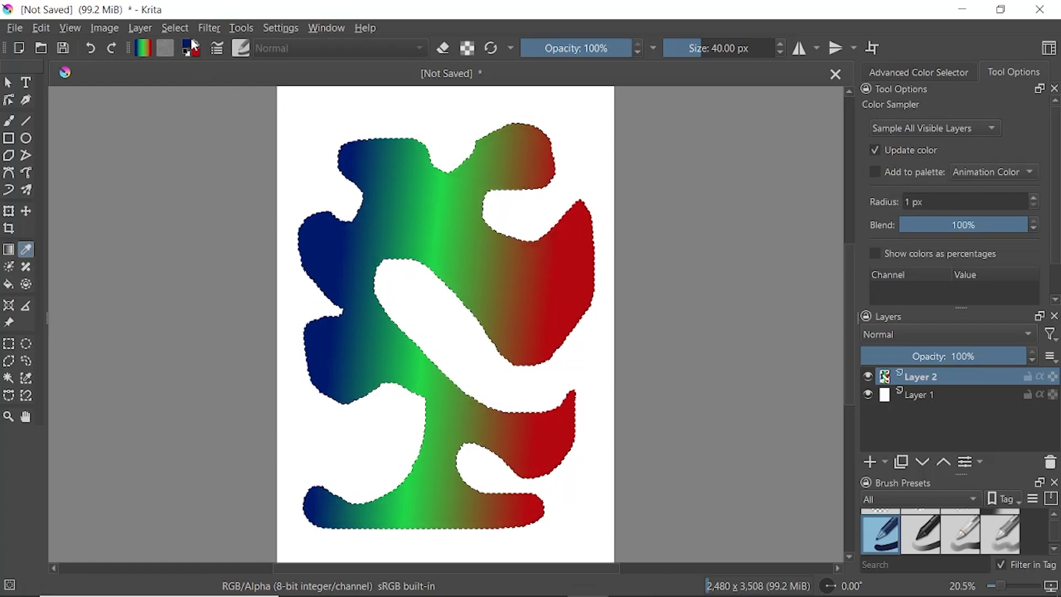
left_click(440, 211)
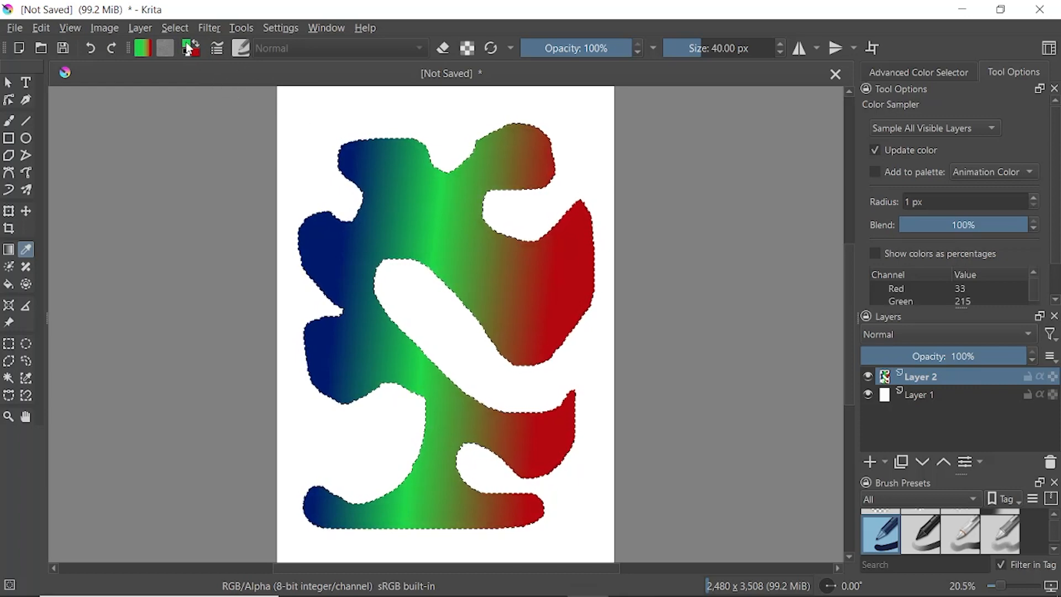
left_click(359, 157)
left_click(547, 295)
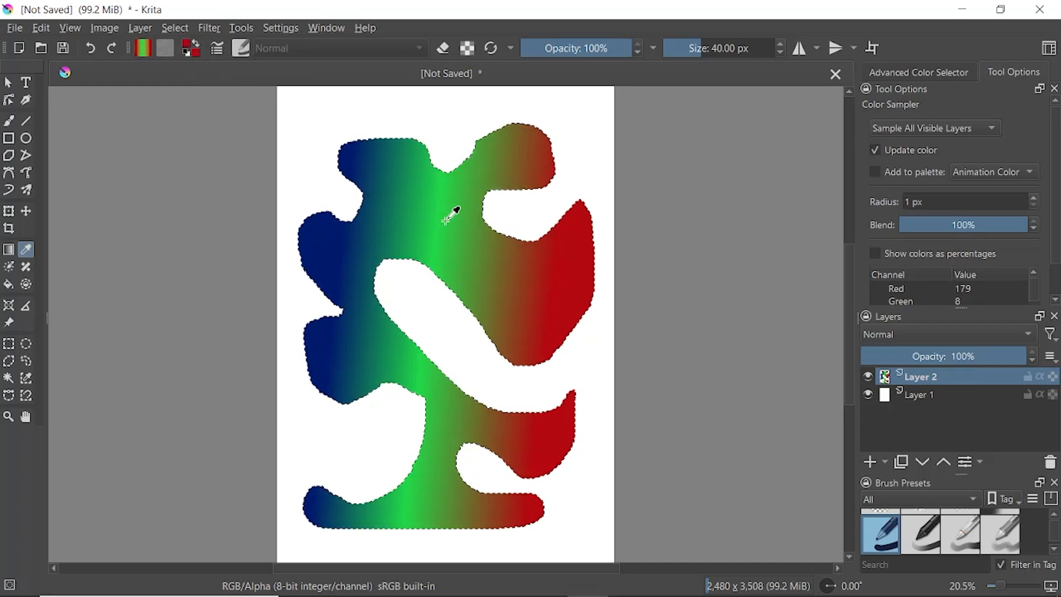
left_click(435, 234)
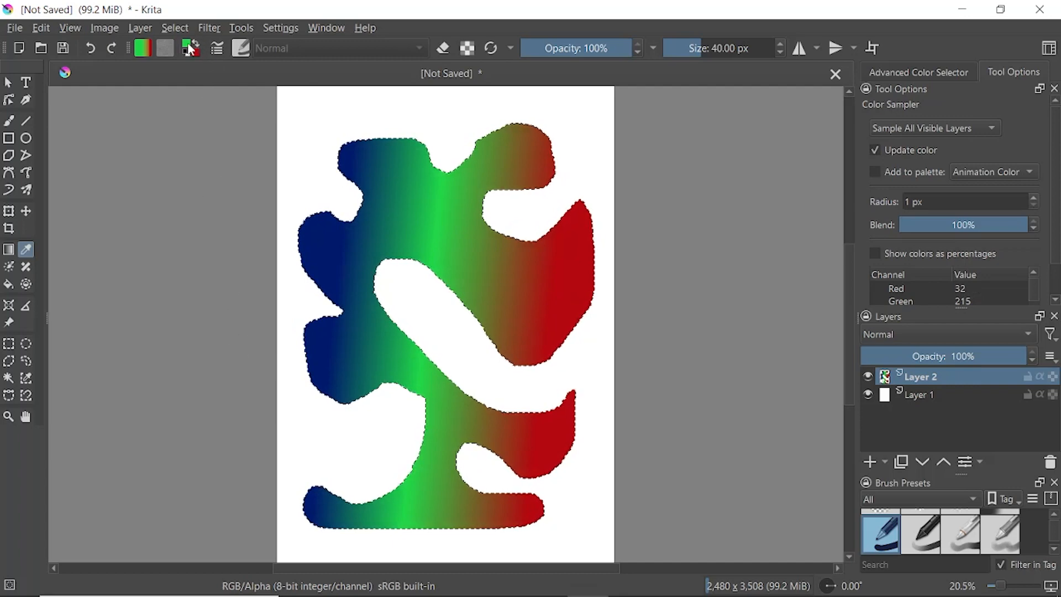
- Remove the selection and fill the area around the gradient shape on Layer 2 with the green foreground color
left_click(9, 286)
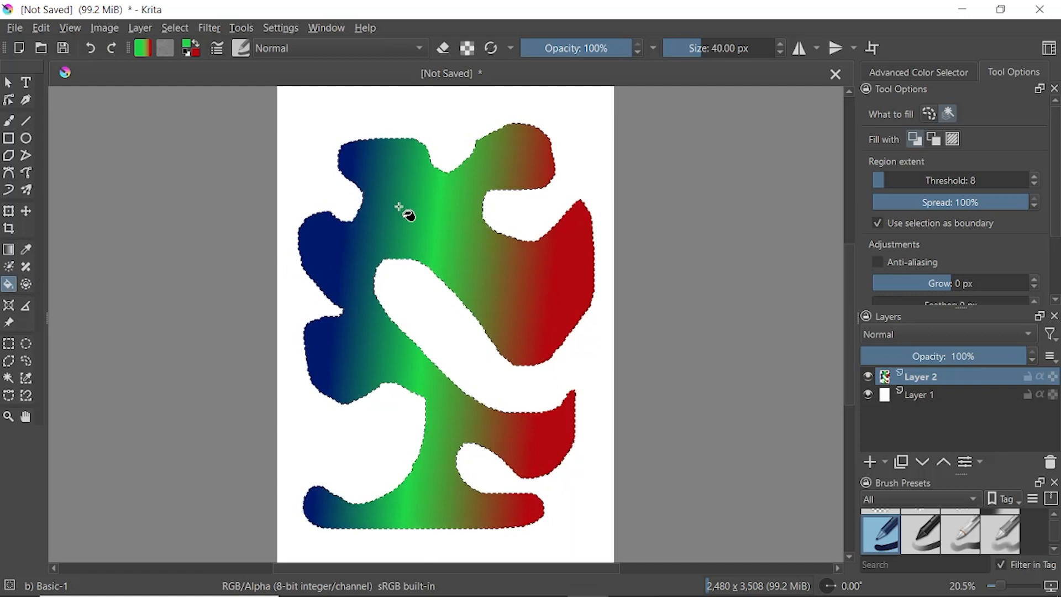
left_click(174, 28)
left_click(206, 67)
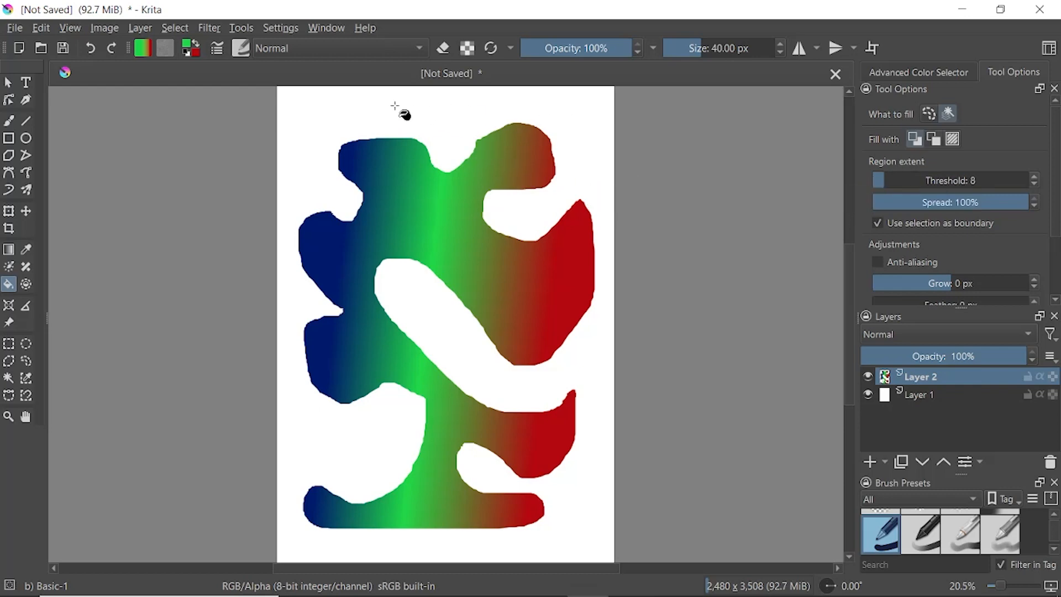
left_click(328, 113)
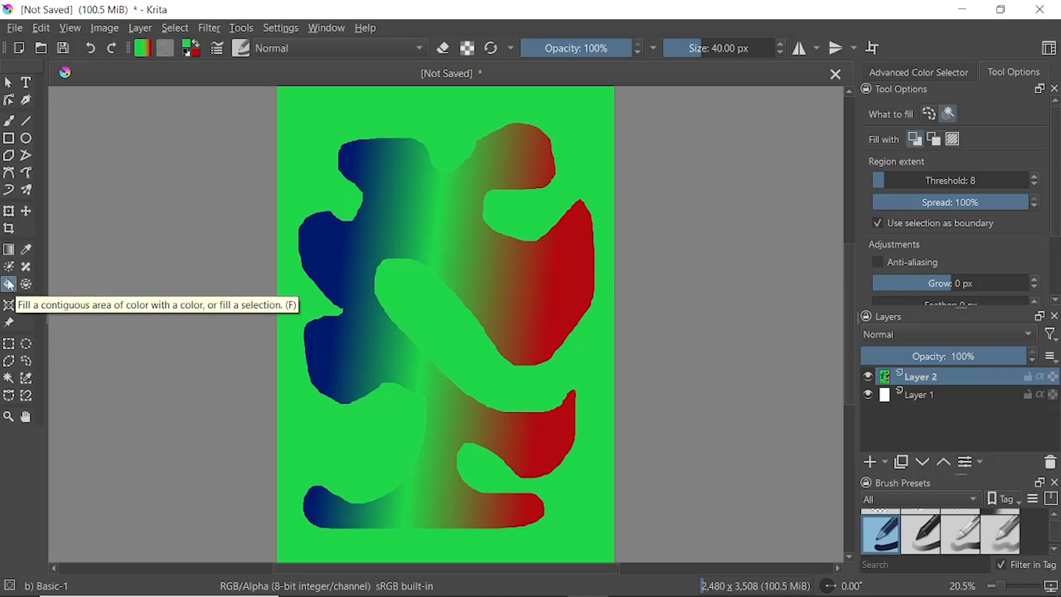
- Try to resize Layer 2's content with the Transform tool from its corner, upper edge and right edge, and undo the changes
left_click(10, 211)
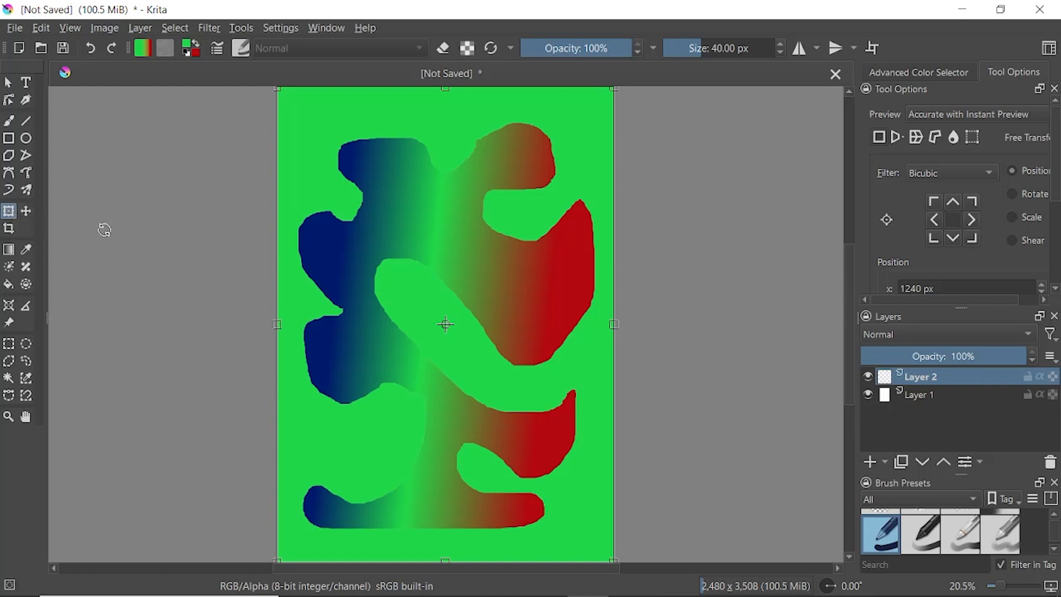
scroll(421, 230, "down", 1)
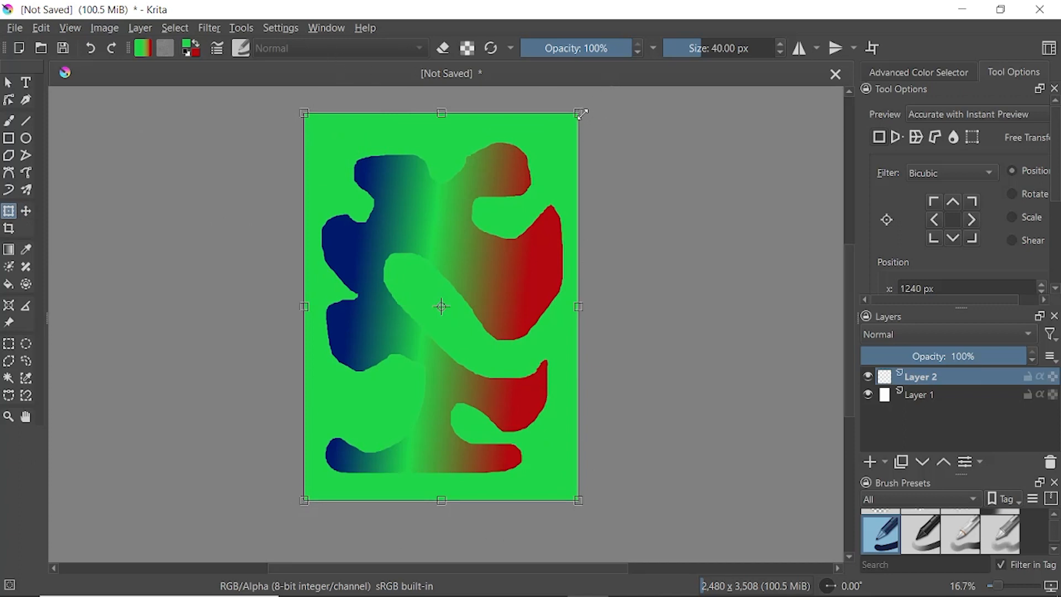
left_click_drag(582, 114, 554, 158)
left_click_drag(566, 132, 578, 127)
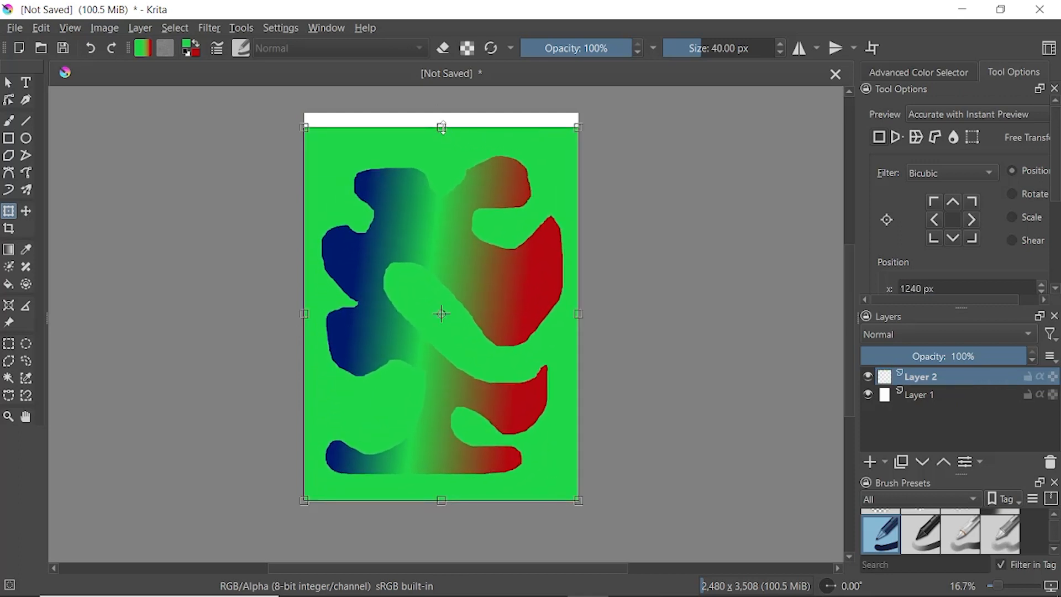
mouse_move(442, 129)
left_mouse_down()
mouse_move(434, 210)
mouse_move(457, 304)
mouse_move(426, 346)
mouse_move(431, 113)
left_mouse_up()
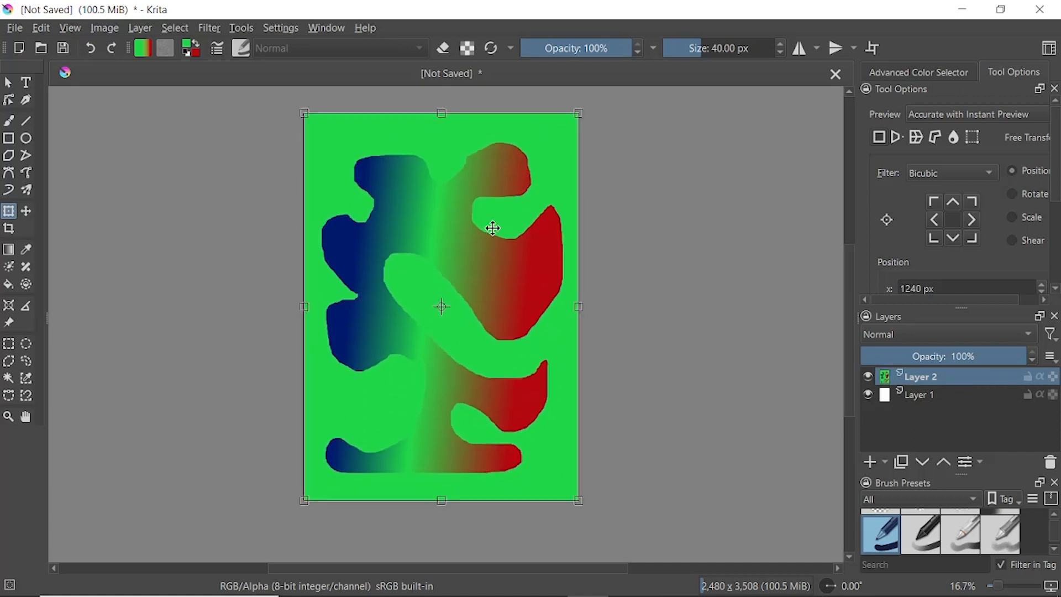
mouse_move(579, 307)
left_mouse_down()
mouse_move(405, 301)
mouse_move(584, 307)
left_mouse_up()
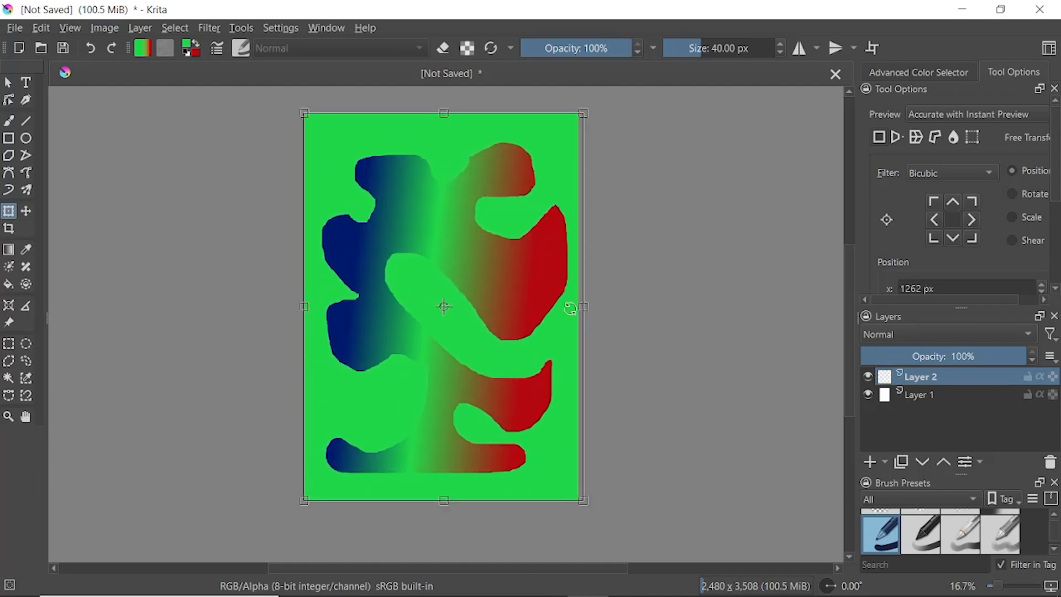
key("ctrl+z")
key("ctrl+z")
key("ctrl+z")
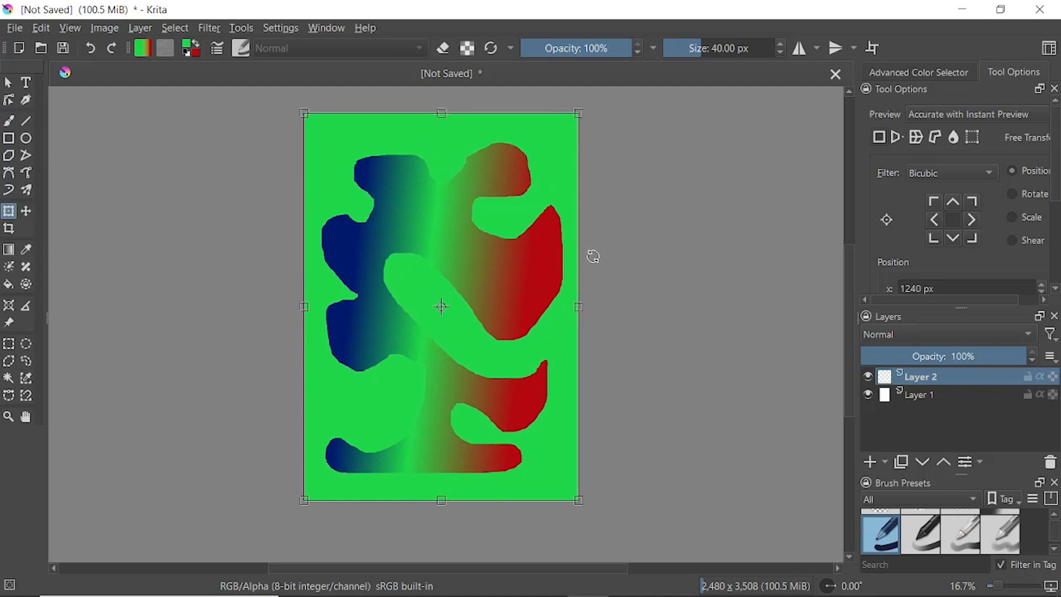
- Try rotating Layer 2's content and shearing its upper edge far to the left, and discard the transform
left_click_drag(592, 256, 616, 249)
left_click_drag(489, 117, 294, 123)
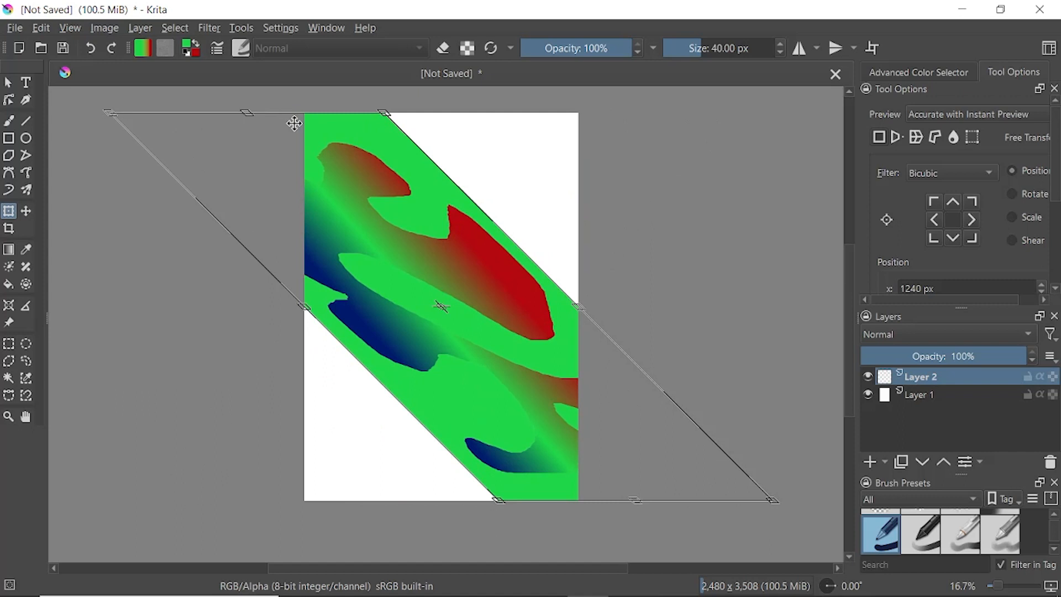
key("Escape")
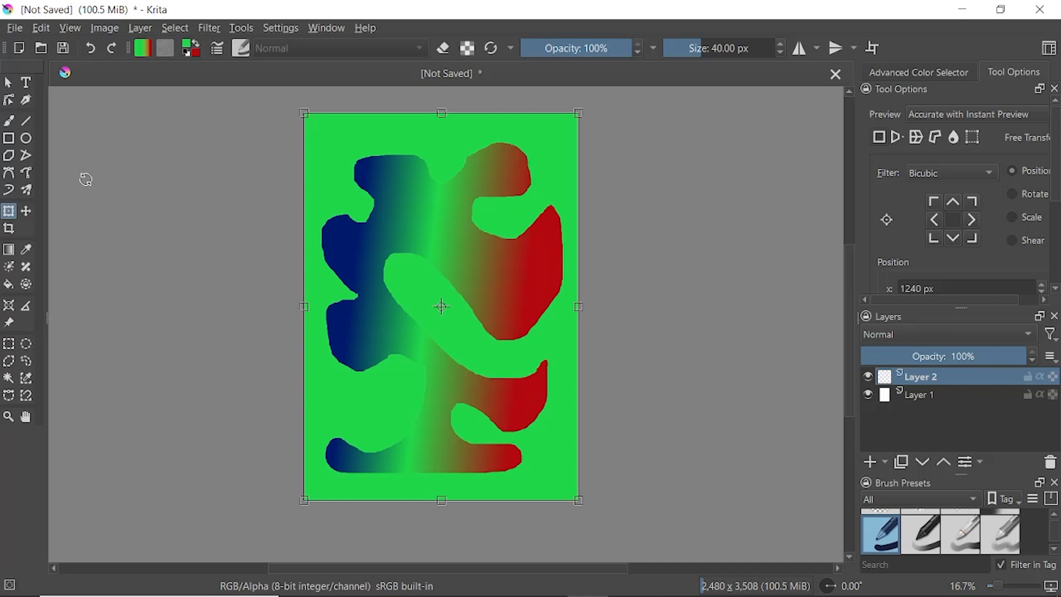
- Try moving Layer 2's content down and slightly right on the page, and undo the move
left_click(28, 214)
left_click_drag(387, 157, 415, 243)
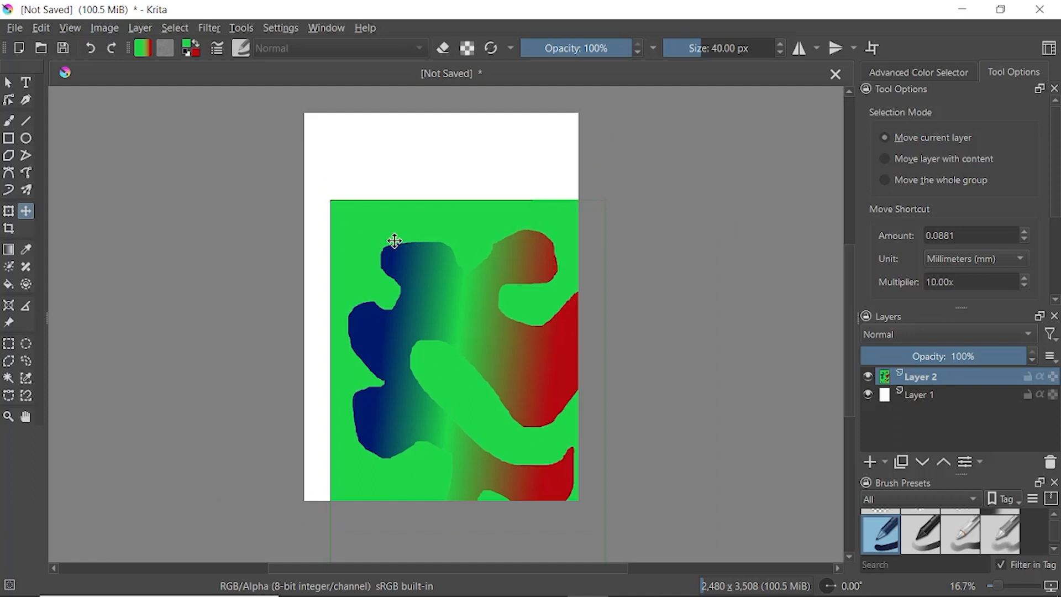
key("ctrl+z")
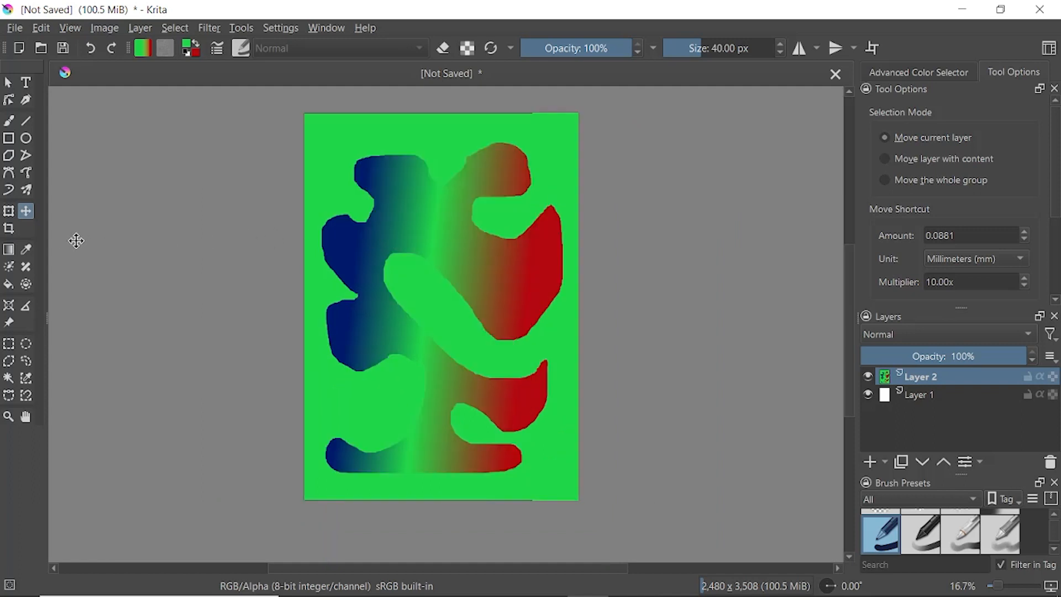
- Crop the image to a 2220 x 3072 px frame at X 138 px, Y 246 px
left_click(9, 230)
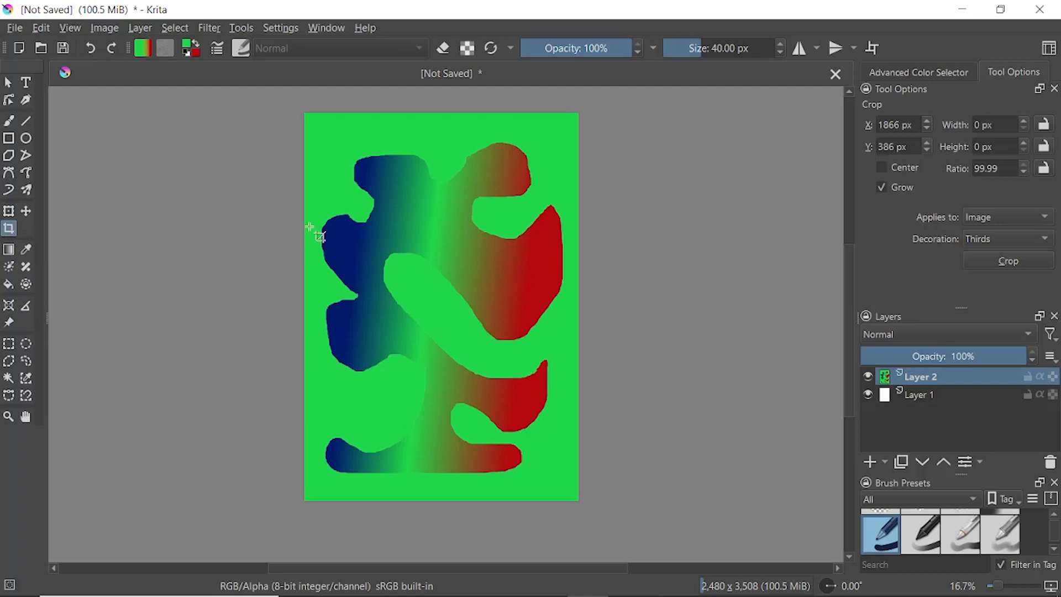
left_click_drag(319, 139, 564, 480)
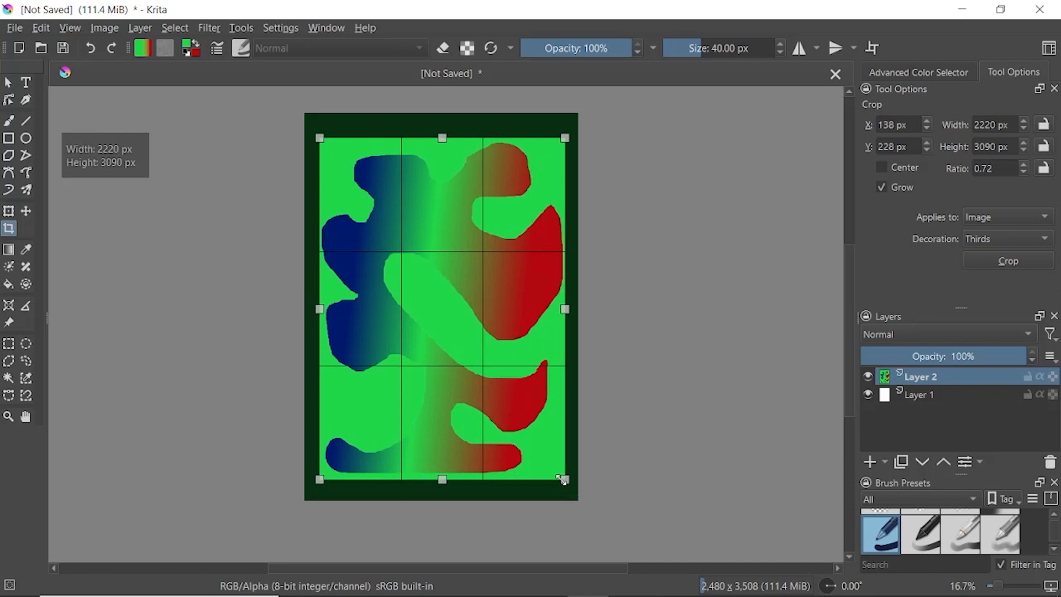
left_click_drag(319, 138, 320, 141)
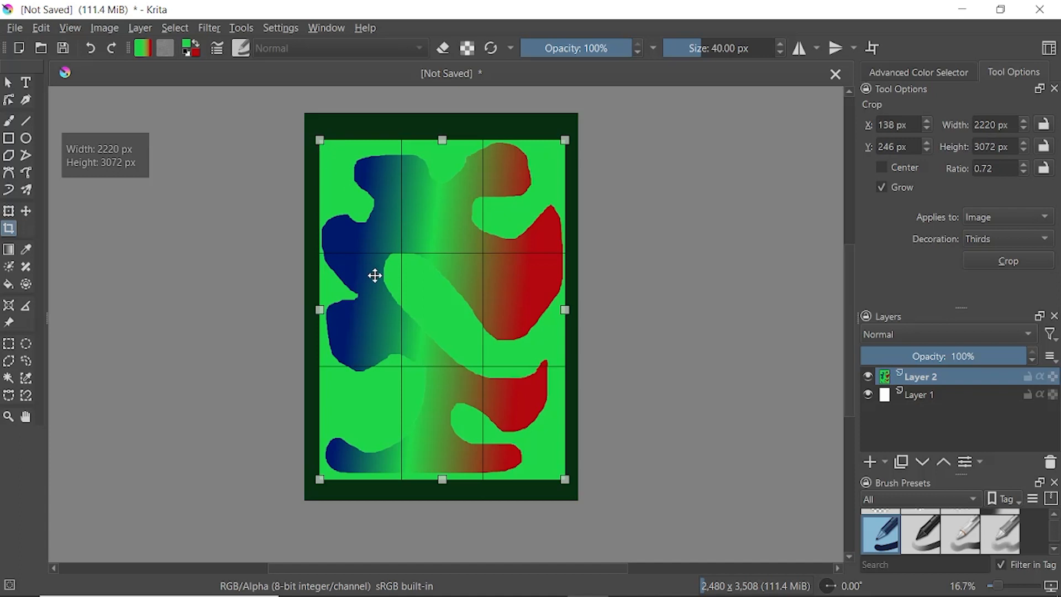
right_click(431, 280)
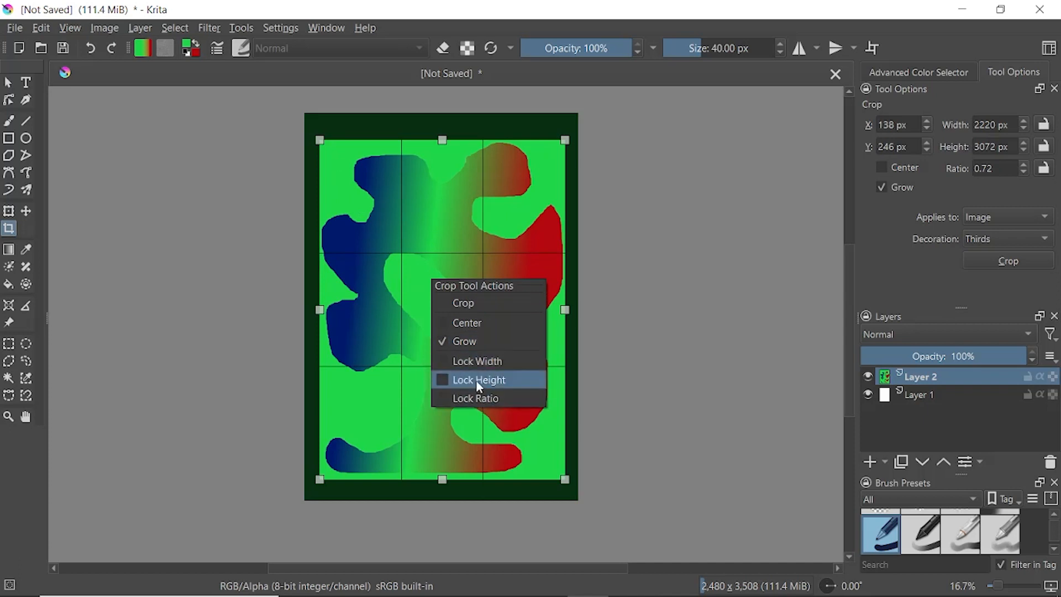
left_click(471, 308)
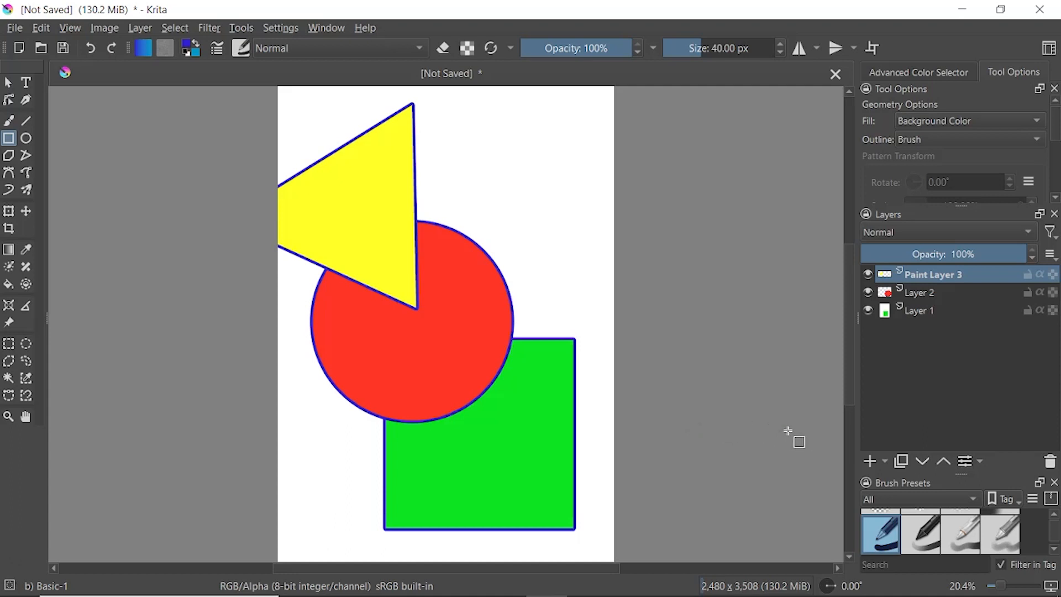
- Add a paint layer and draw a wide light-blue filled rectangle on it across the middle of the page, overlapping the other shapes
left_click(870, 462)
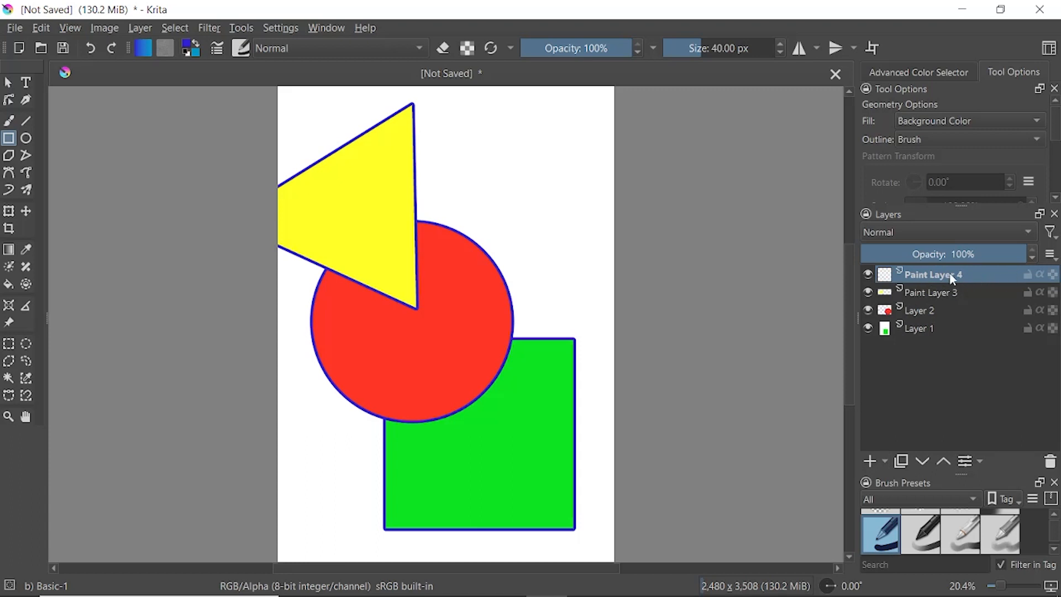
mouse_move(926, 282)
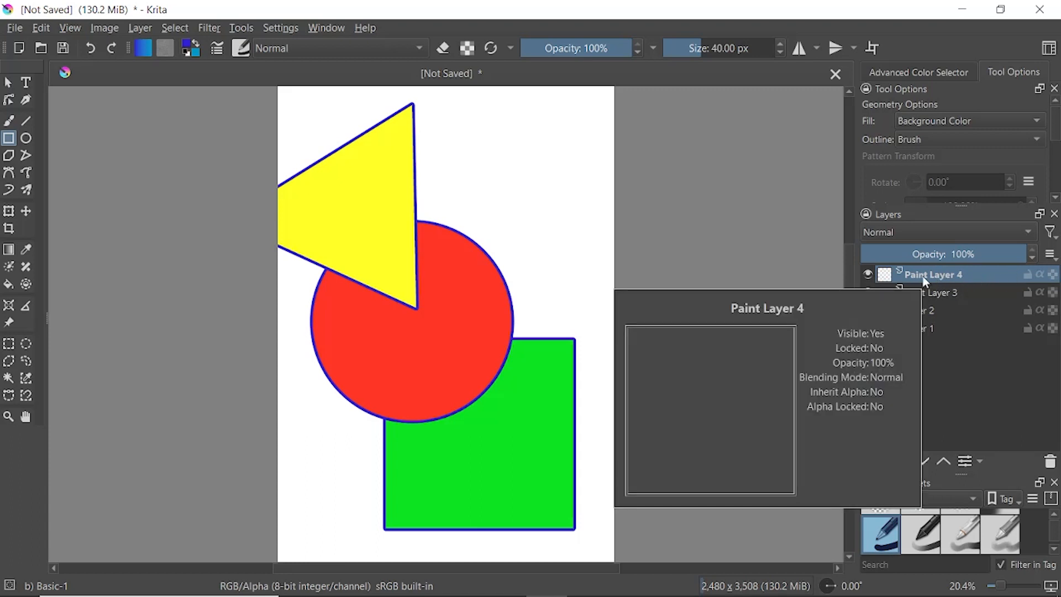
left_click(10, 142)
left_click_drag(286, 229, 606, 394)
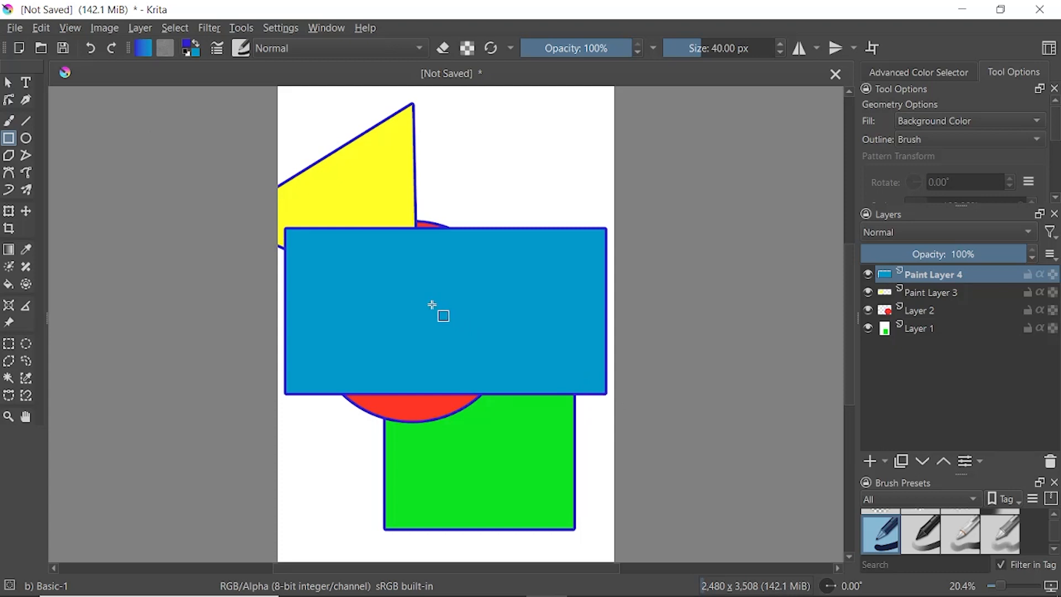
left_click(886, 462)
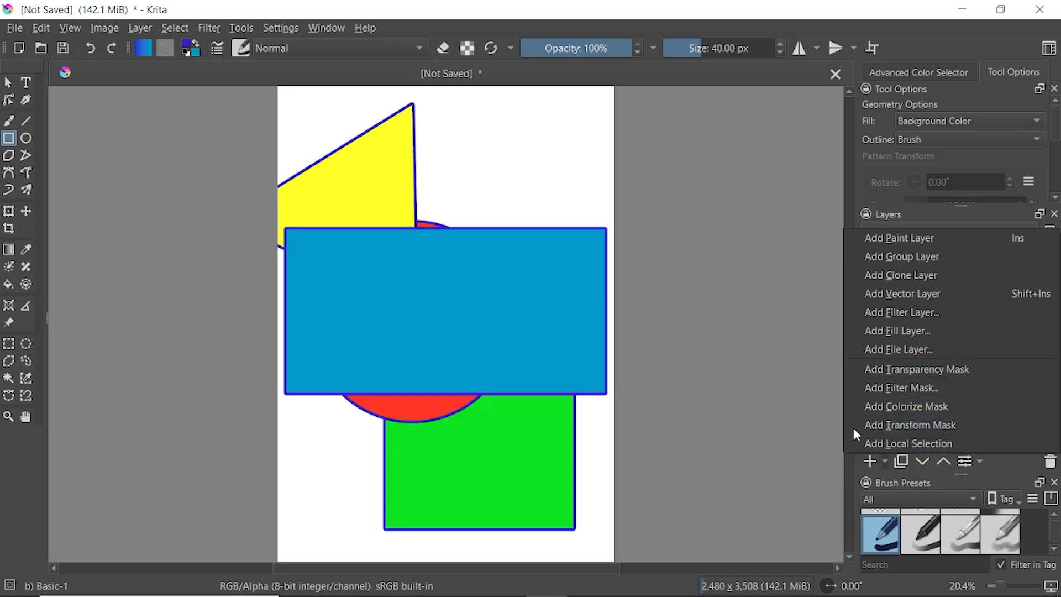
left_click(793, 366)
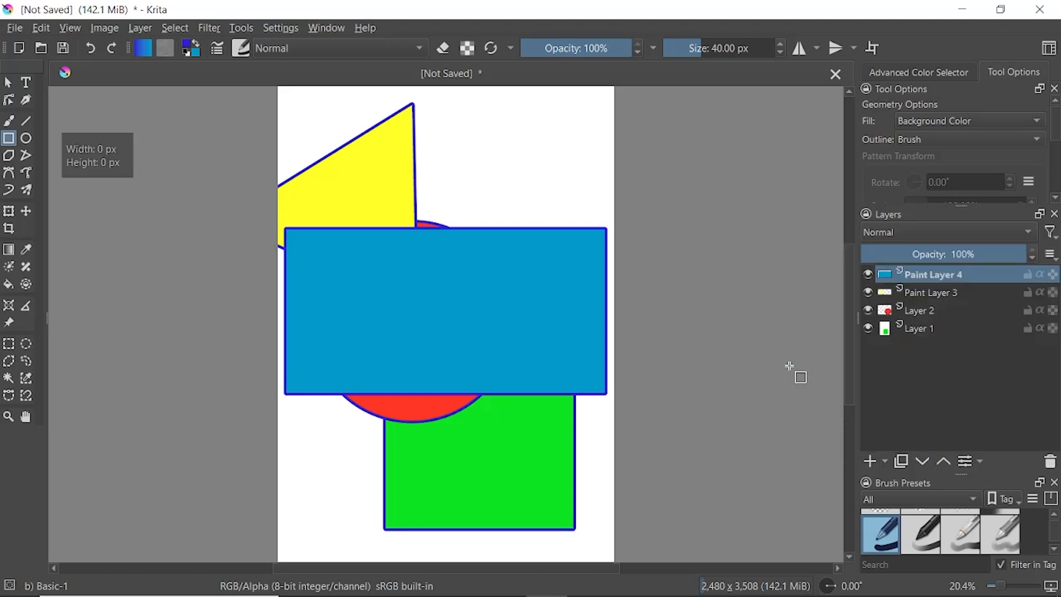
- Try duplicating Paint Layer 4 and moving the copy up and to the right, and undo both the move and the duplication
left_click(903, 464)
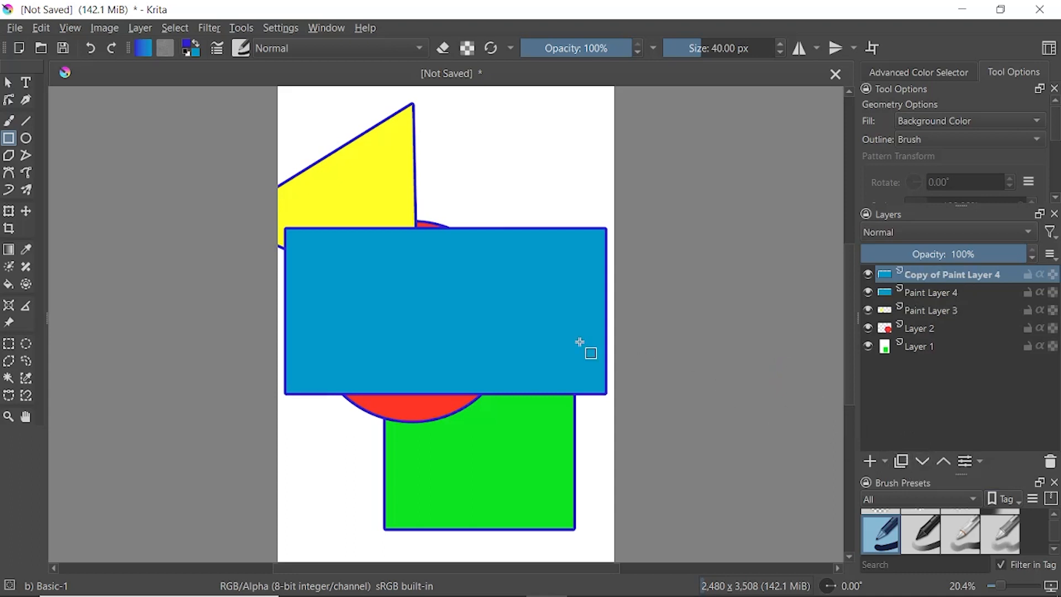
left_click(26, 211)
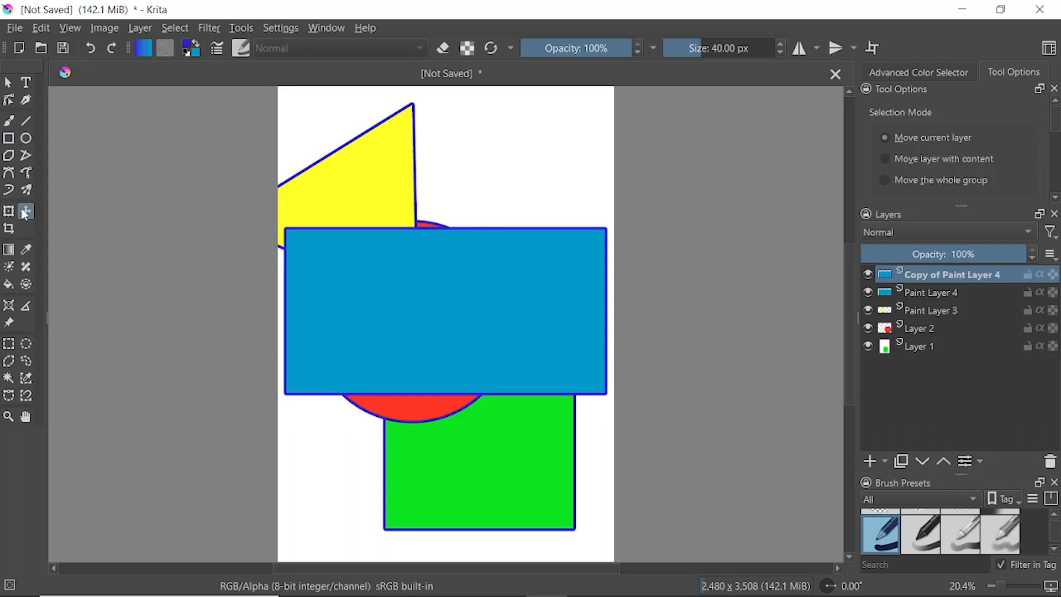
mouse_move(372, 239)
left_mouse_down()
mouse_move(476, 163)
mouse_move(331, 187)
mouse_move(391, 390)
mouse_move(317, 217)
mouse_move(408, 153)
left_mouse_up()
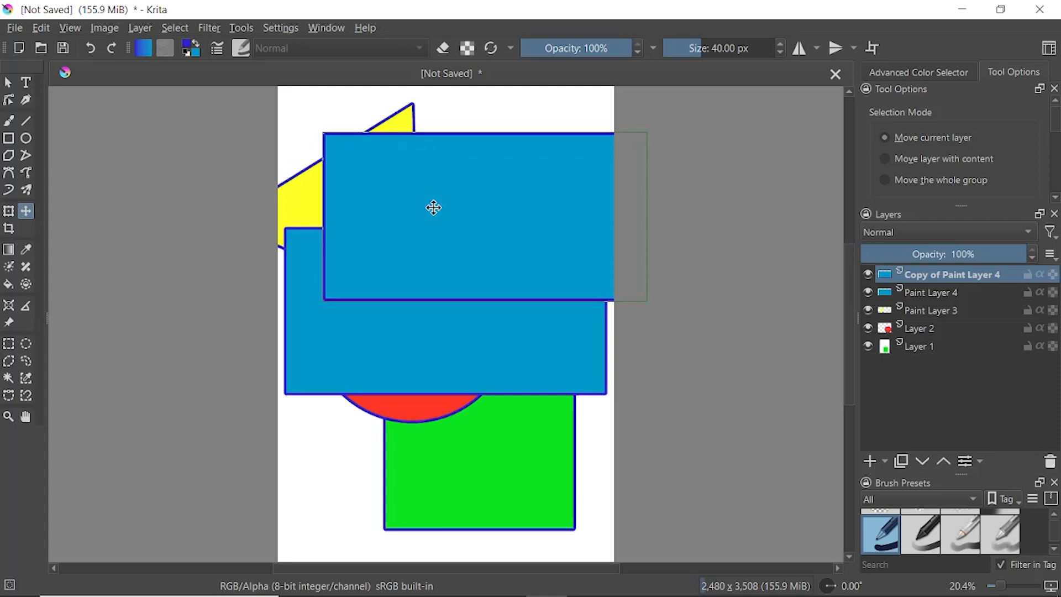
key("ctrl+z")
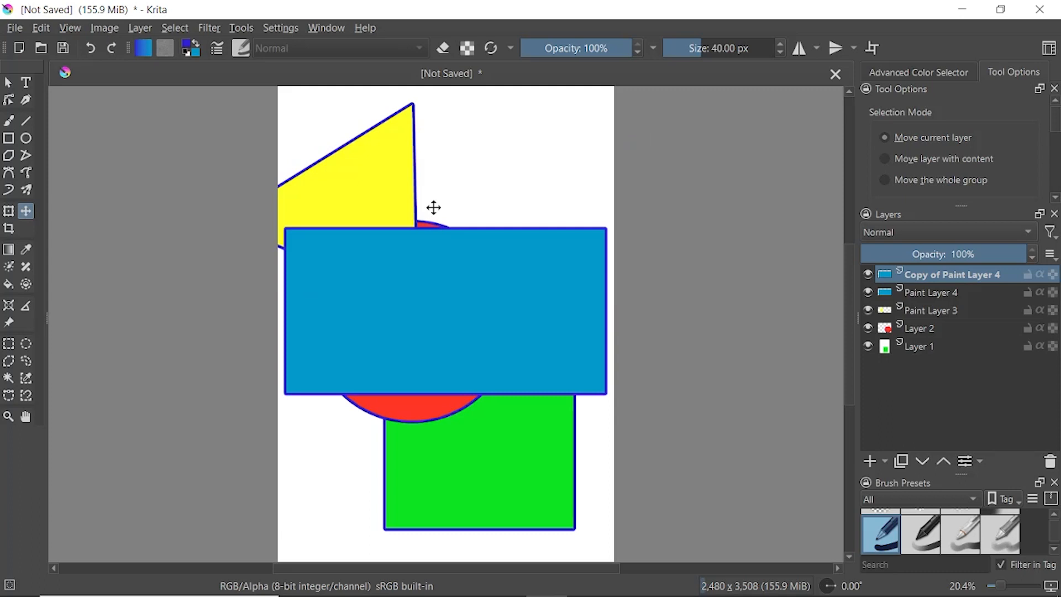
key("ctrl+z")
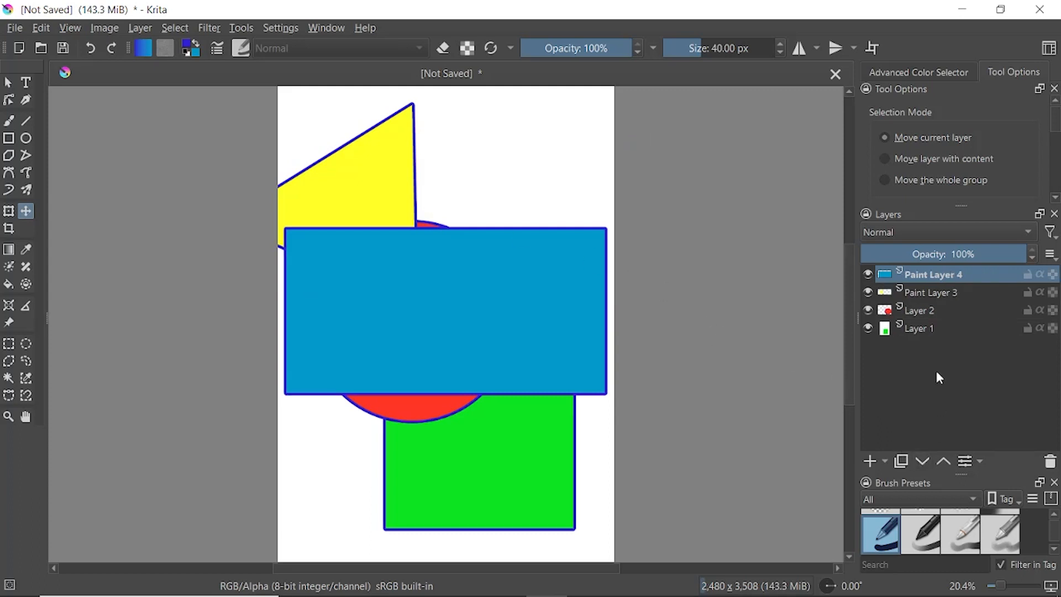
- Move Paint Layer 4 down one place in the layer order so it sits below Paint Layer 3
left_click(924, 462)
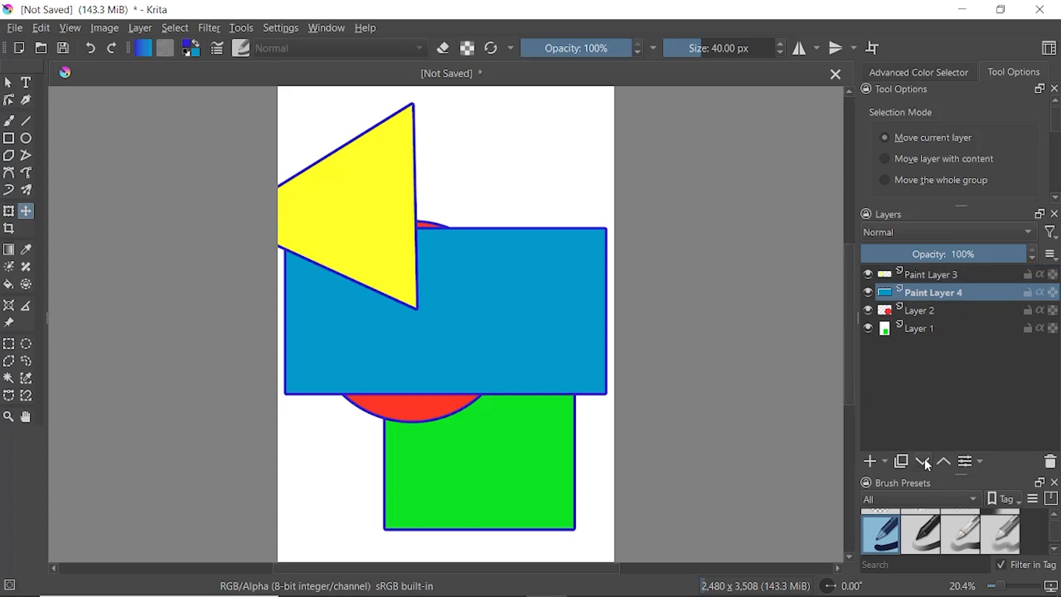
- Try moving Paint Layer 4 down two places in the layer order, and raise it back below Paint Layer 3
left_click(925, 462)
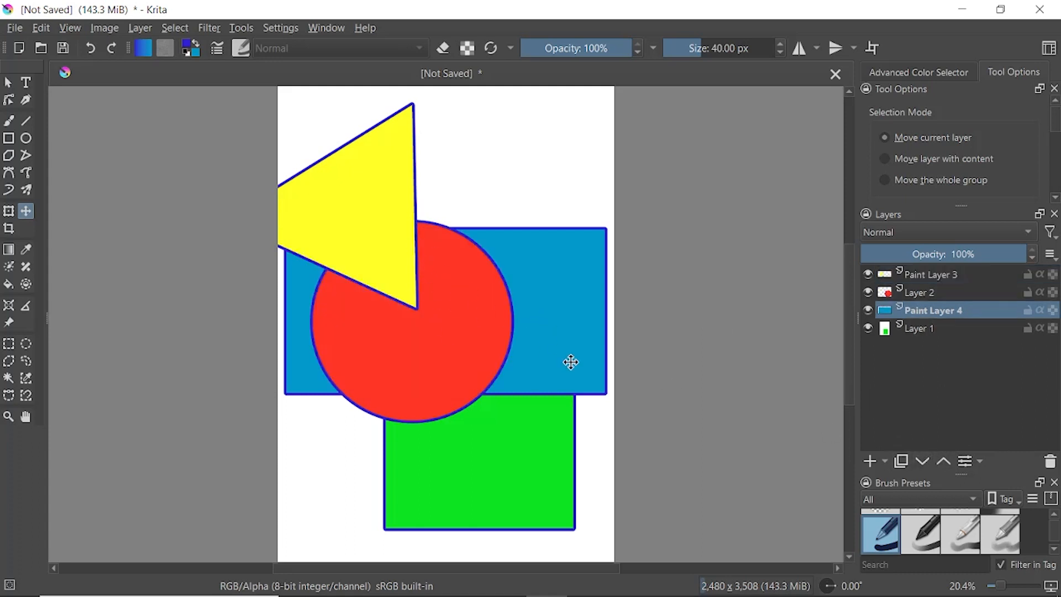
left_click(923, 462)
left_click(944, 462)
left_click(944, 463)
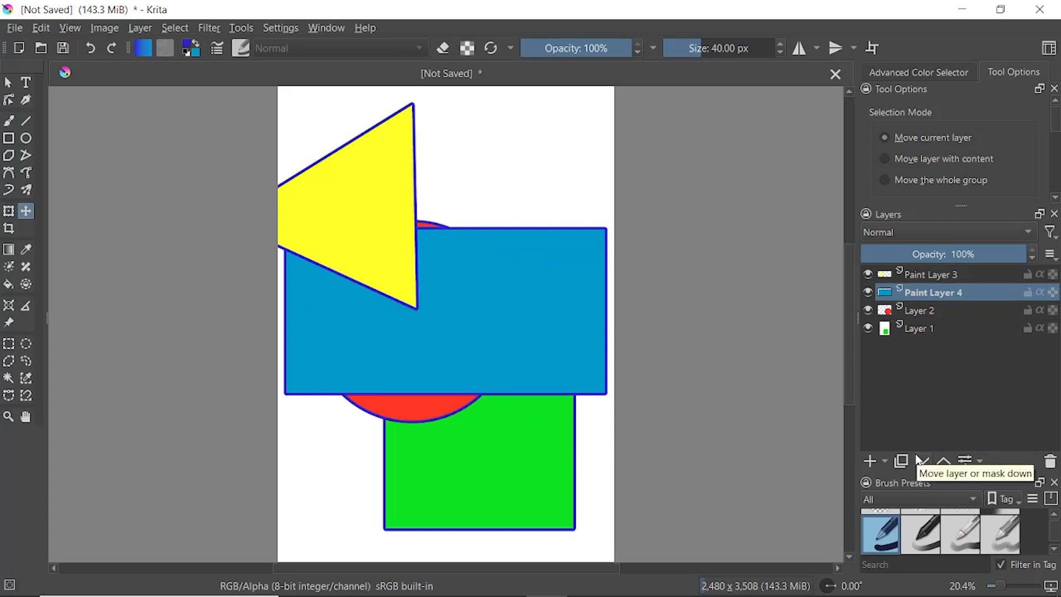
- Rename Paint Layer 4 to "new layer" with a red color label, and lower its opacity to 46%
left_click(969, 466)
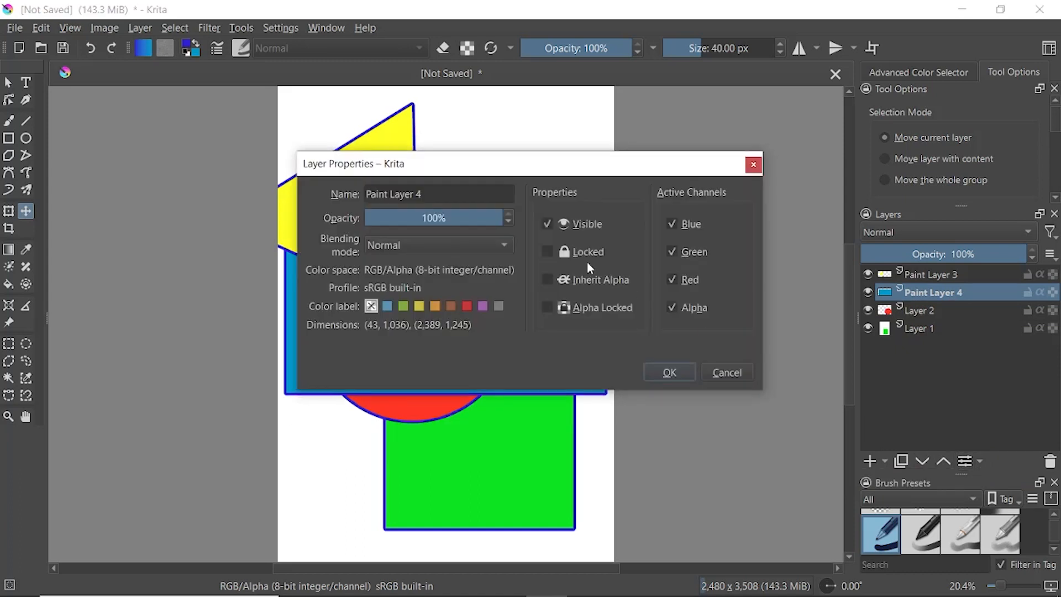
left_click_drag(433, 193, 333, 190)
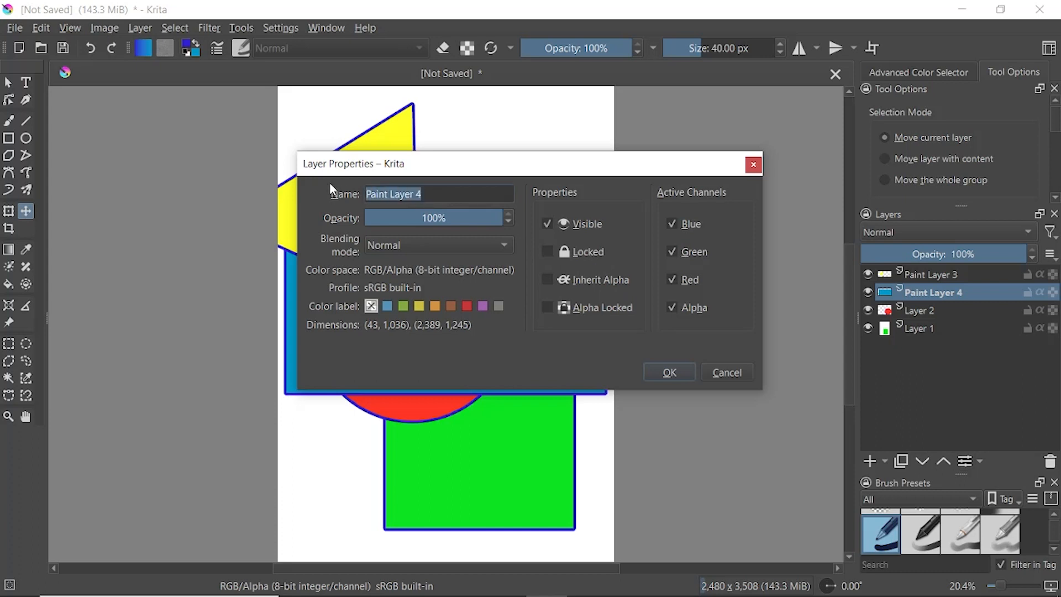
type("new layer")
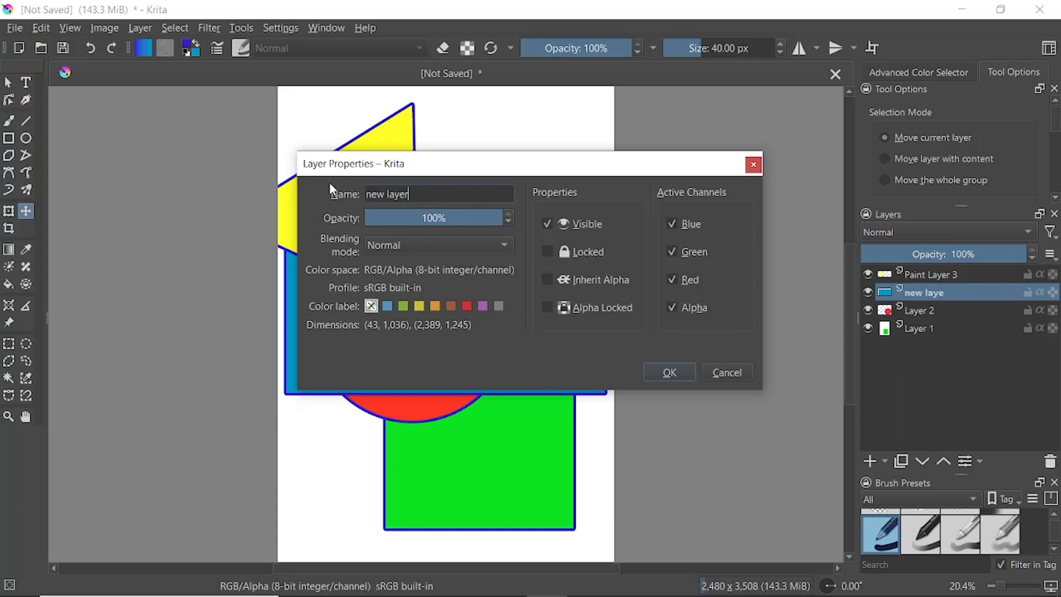
left_click(487, 216)
left_click_drag(487, 217, 434, 218)
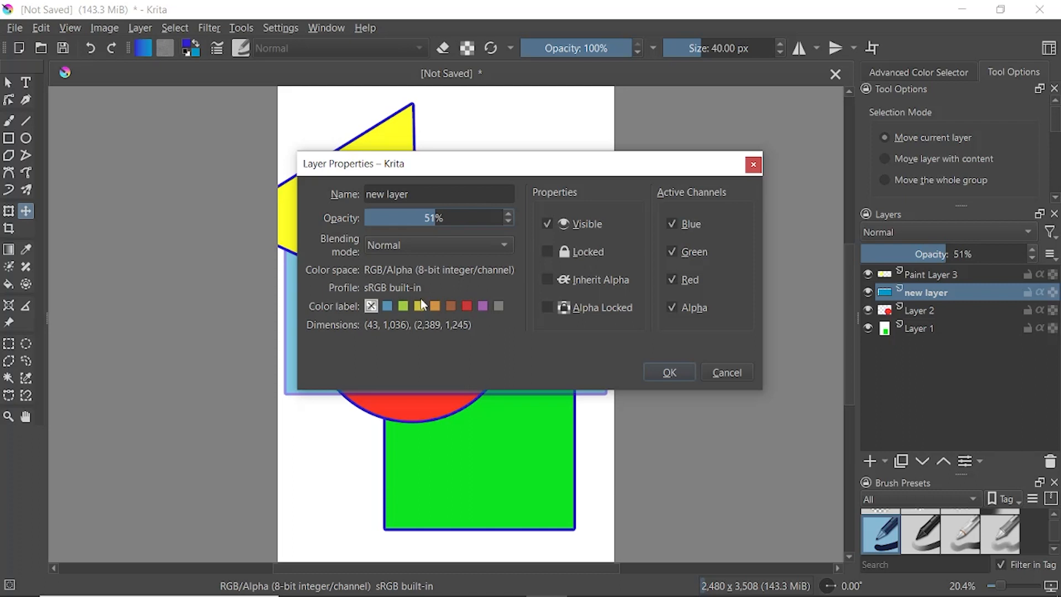
left_click(467, 306)
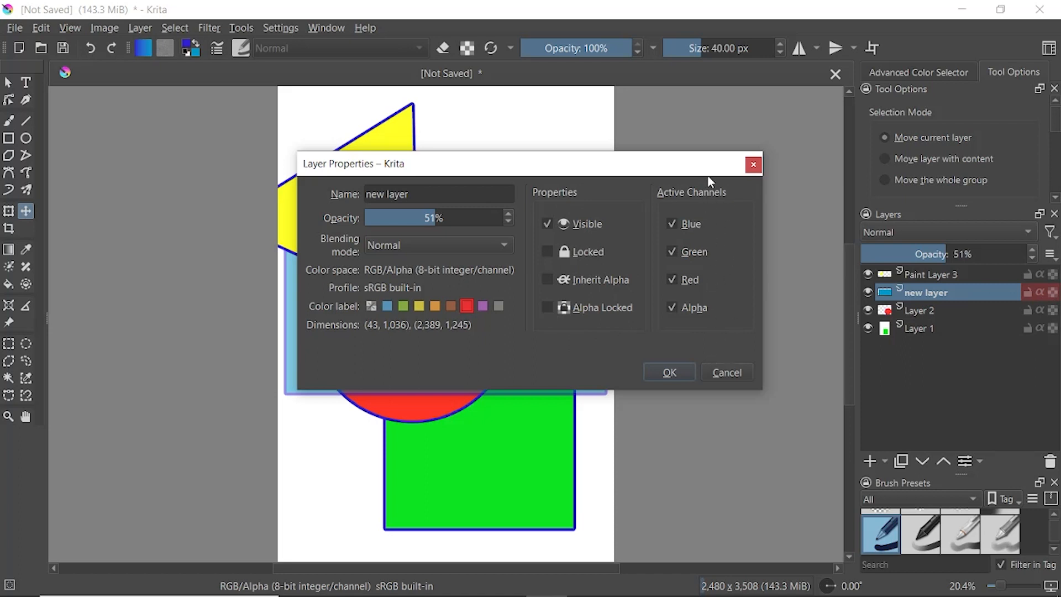
left_click(669, 377)
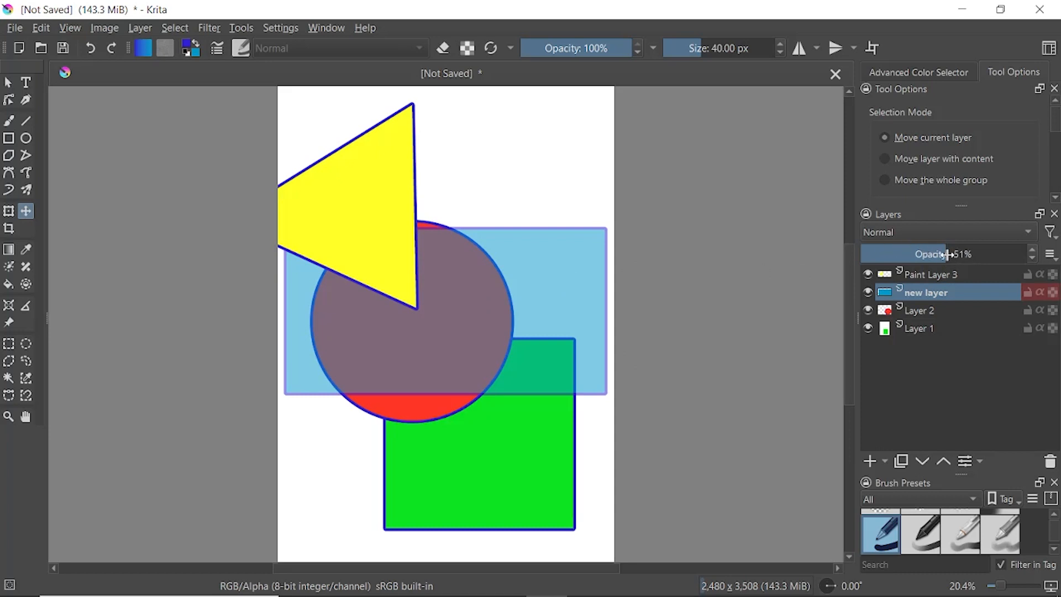
mouse_move(949, 254)
left_mouse_down()
mouse_move(1026, 252)
mouse_move(907, 253)
mouse_move(933, 251)
left_mouse_up()
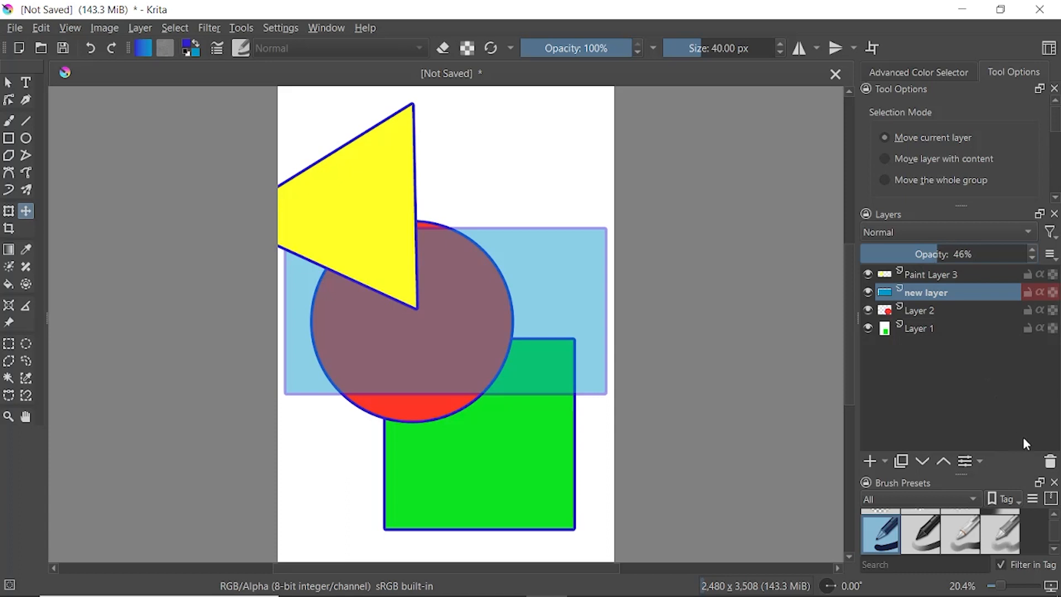
- Try deleting "new layer", undo the deletion, and look through the actions available for the layer
left_click(1050, 462)
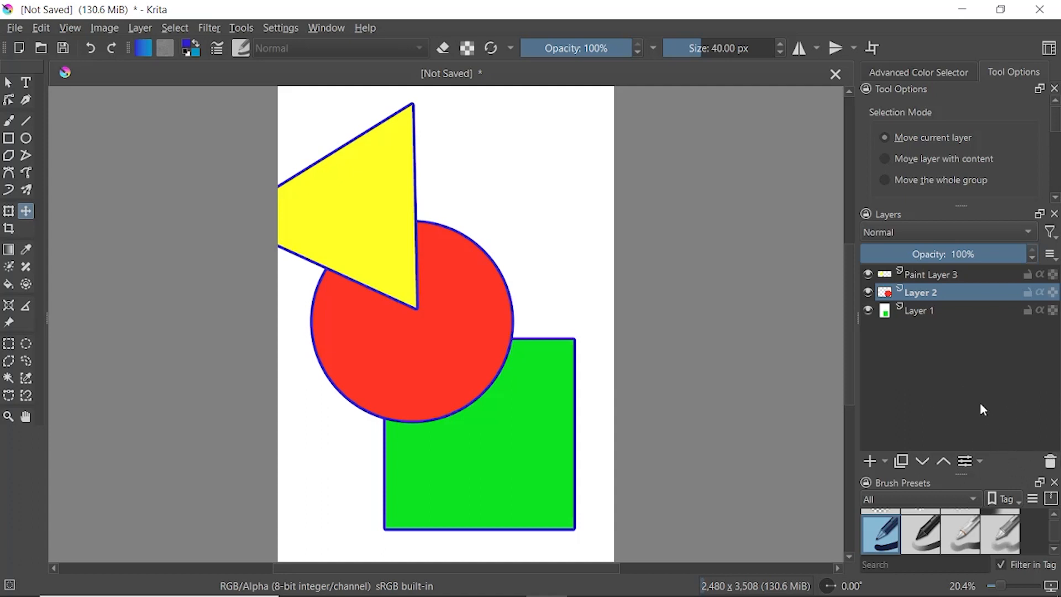
key("ctrl+z")
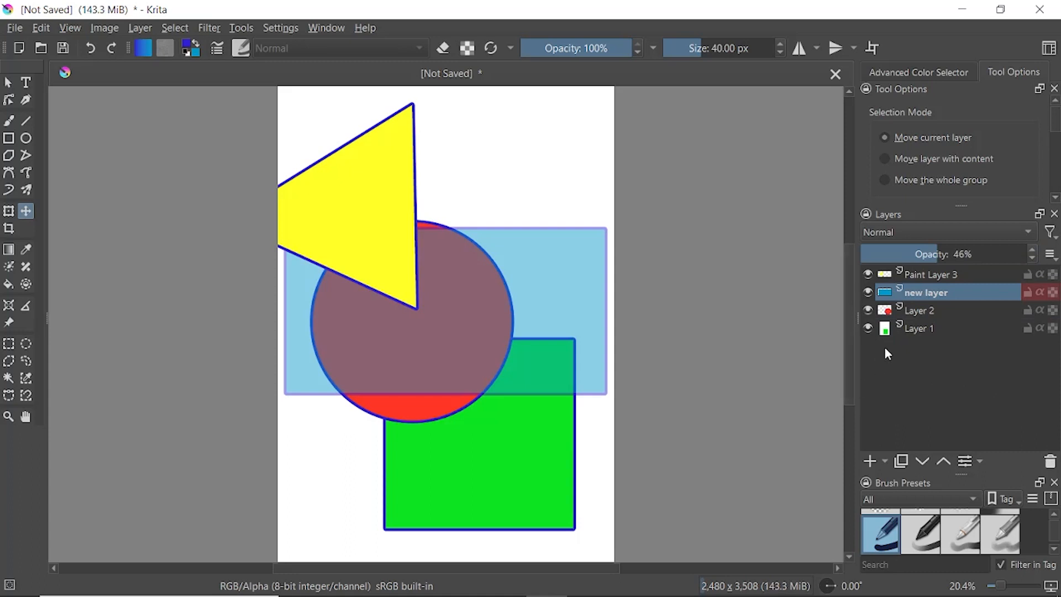
mouse_move(933, 303)
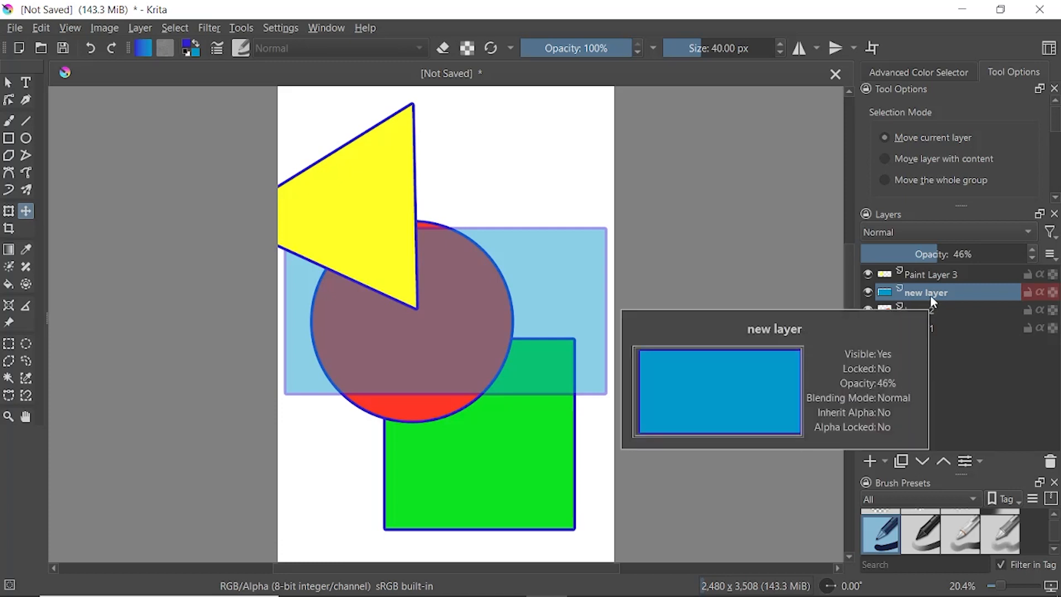
right_click(932, 294)
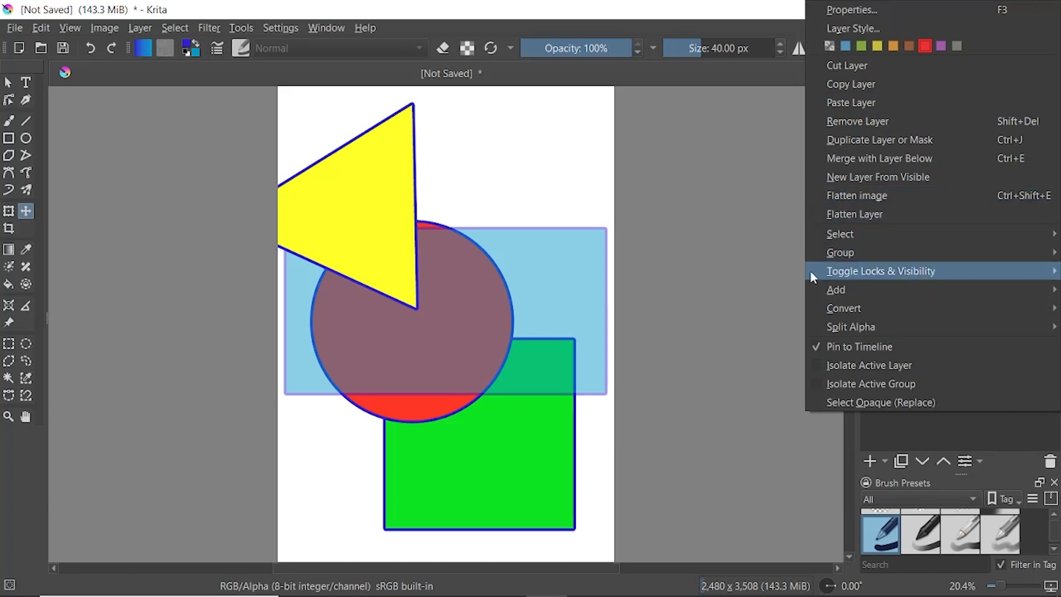
left_click(804, 434)
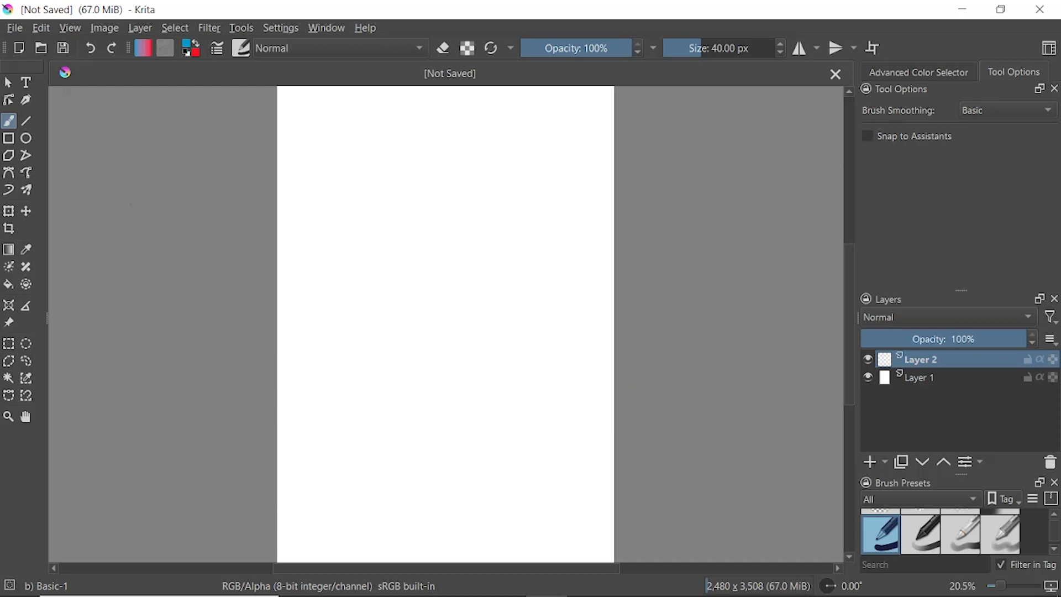
- Create a text object near the top of the blank page and replace its placeholder with "Text is here."
left_click(28, 83)
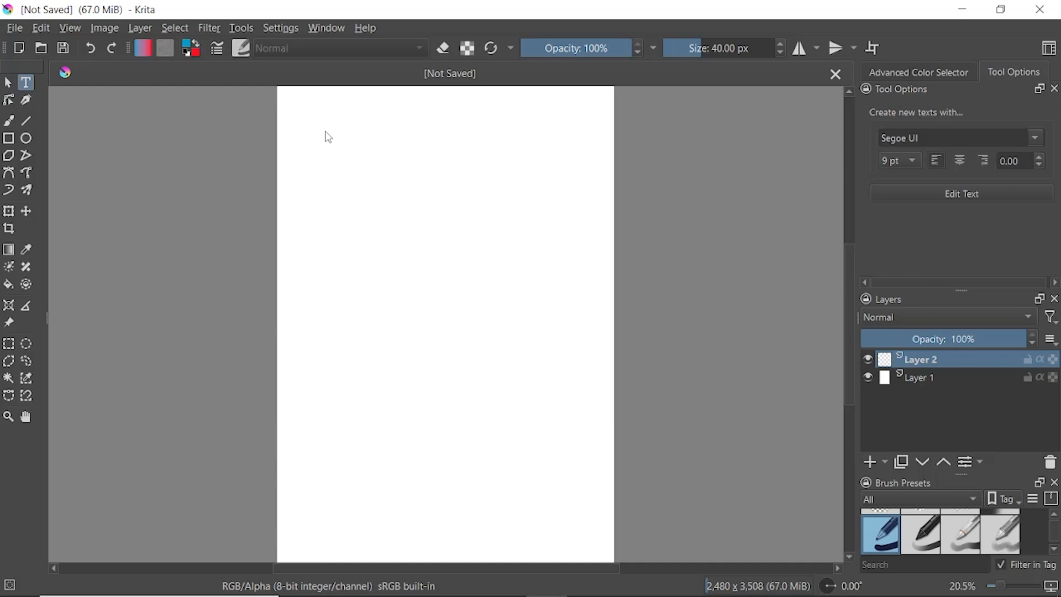
left_click_drag(325, 128, 404, 151)
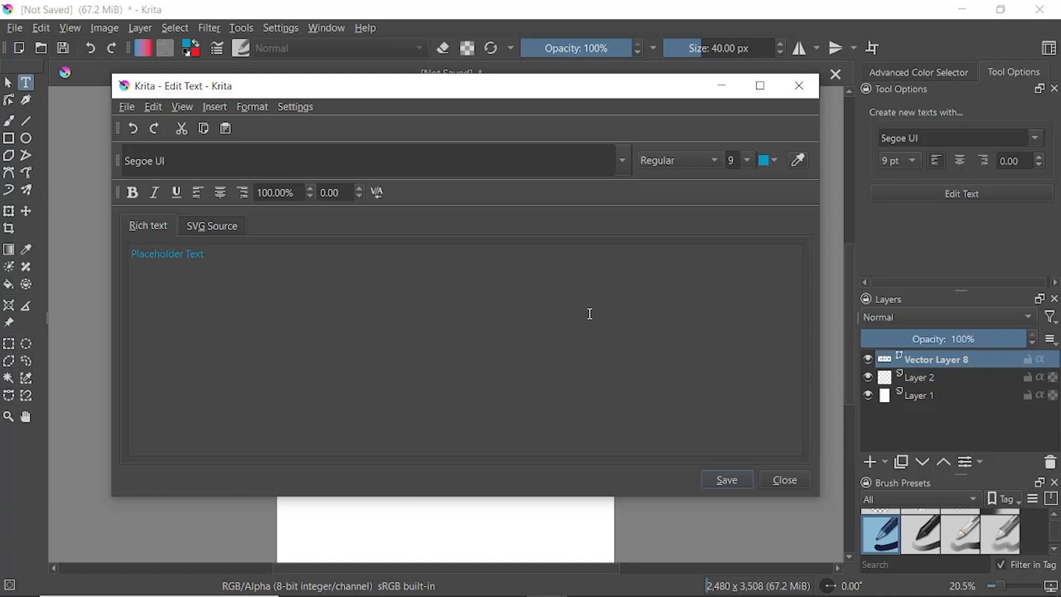
left_click_drag(432, 275, 103, 254)
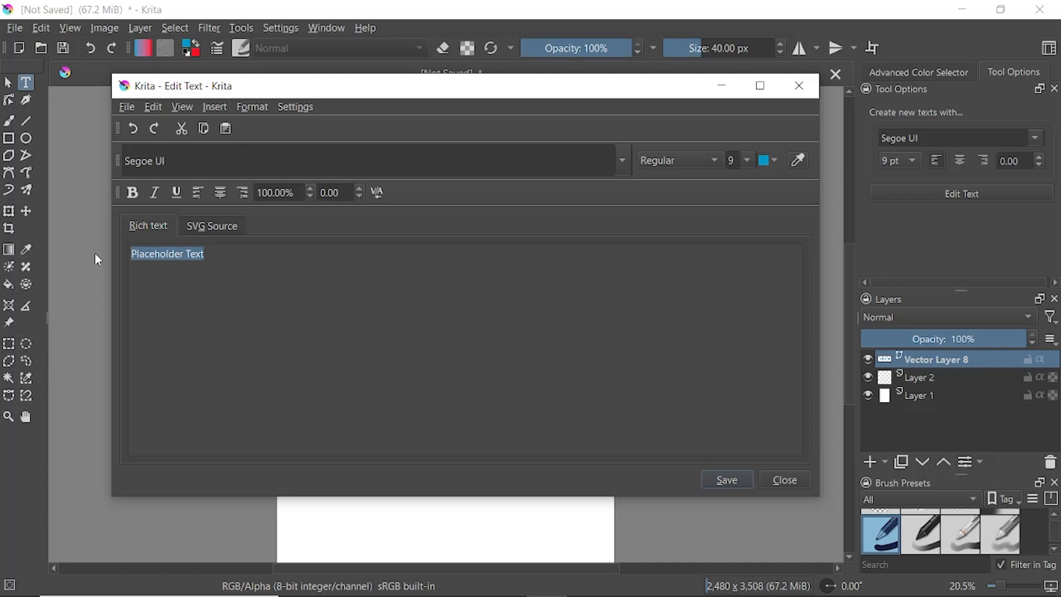
type("Text ")
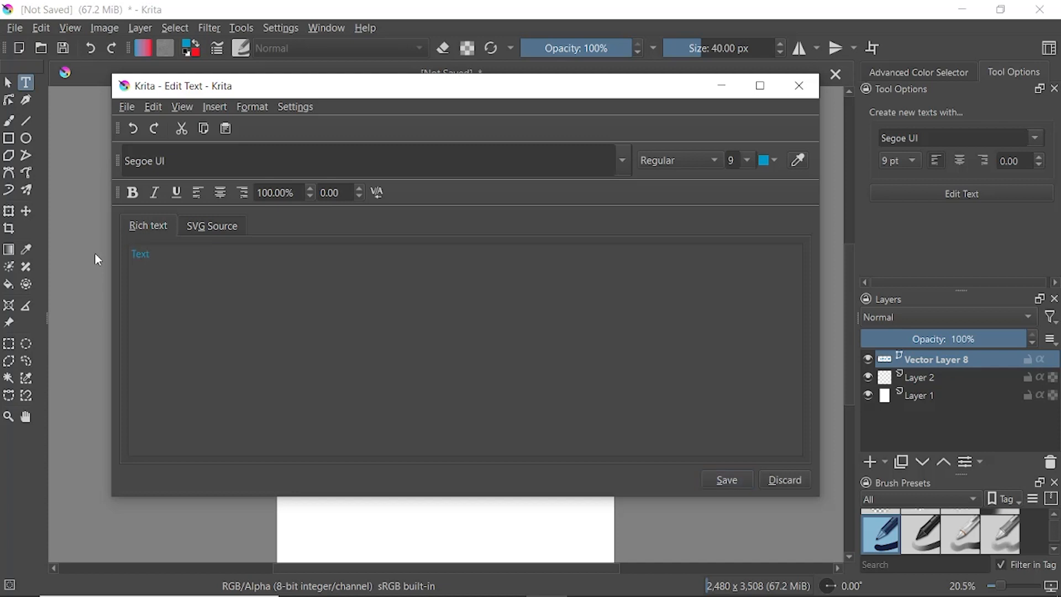
type("is here.")
- Format the text in Berlin Sans FB at size 48, save it, and move it to about X 1137 px, Y 1024 px
left_click(622, 161)
left_click(296, 219)
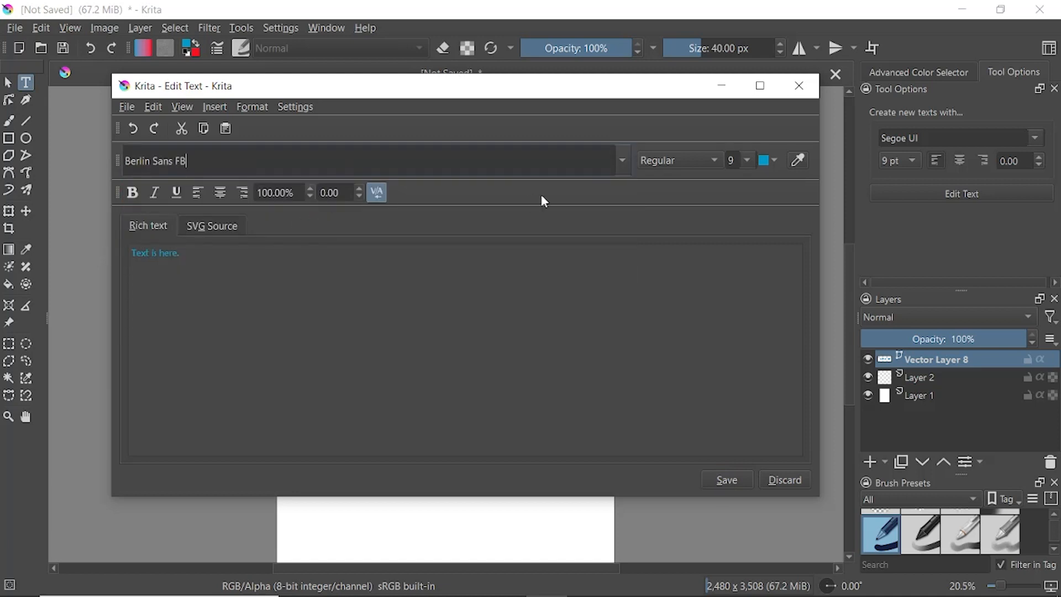
left_click(747, 161)
left_click_drag(750, 203, 758, 267)
left_click(739, 285)
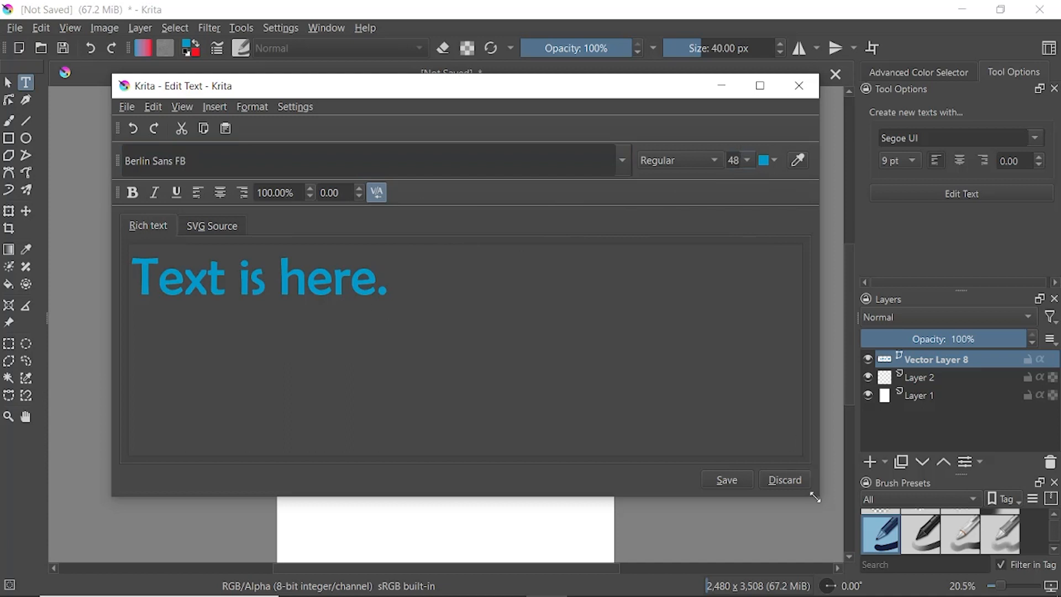
left_click(726, 479)
left_click(781, 481)
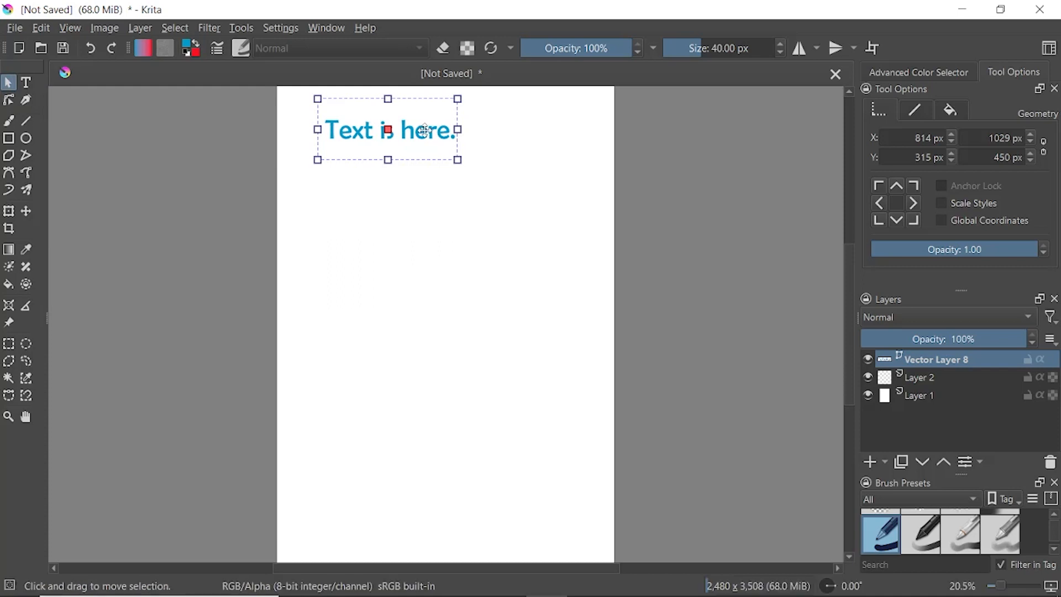
left_click_drag(424, 130, 460, 218)
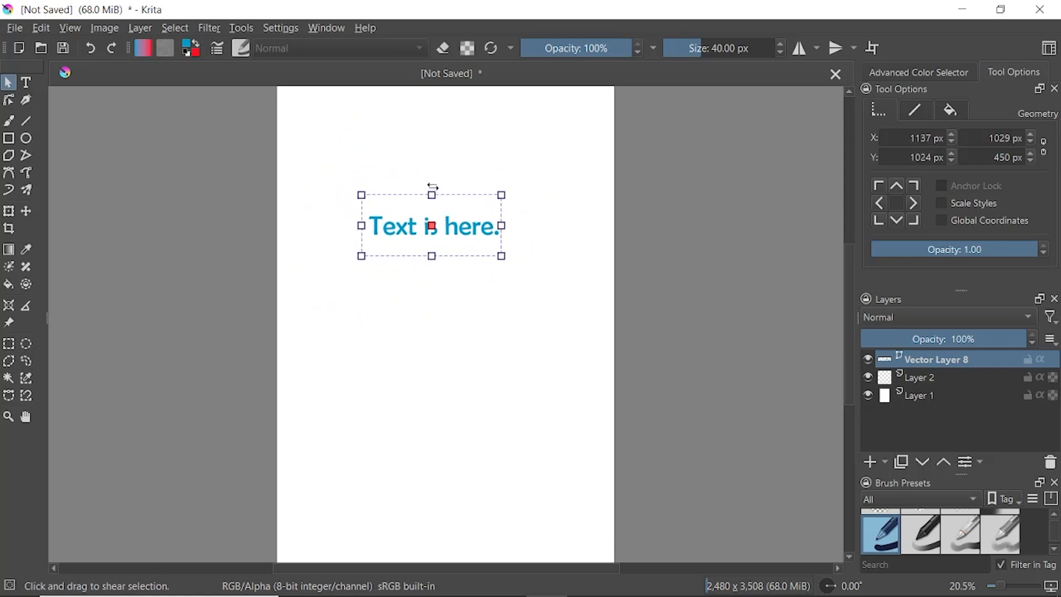
- Try shearing the text to the right and rotating it slightly clockwise, and undo both changes
left_click_drag(433, 187, 469, 188)
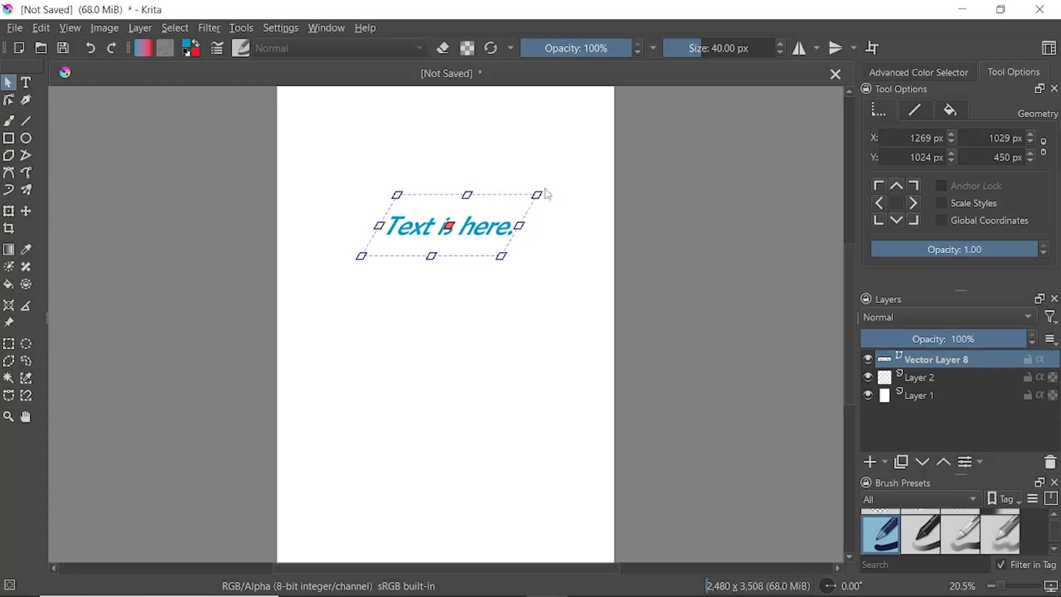
left_click_drag(544, 189, 493, 214)
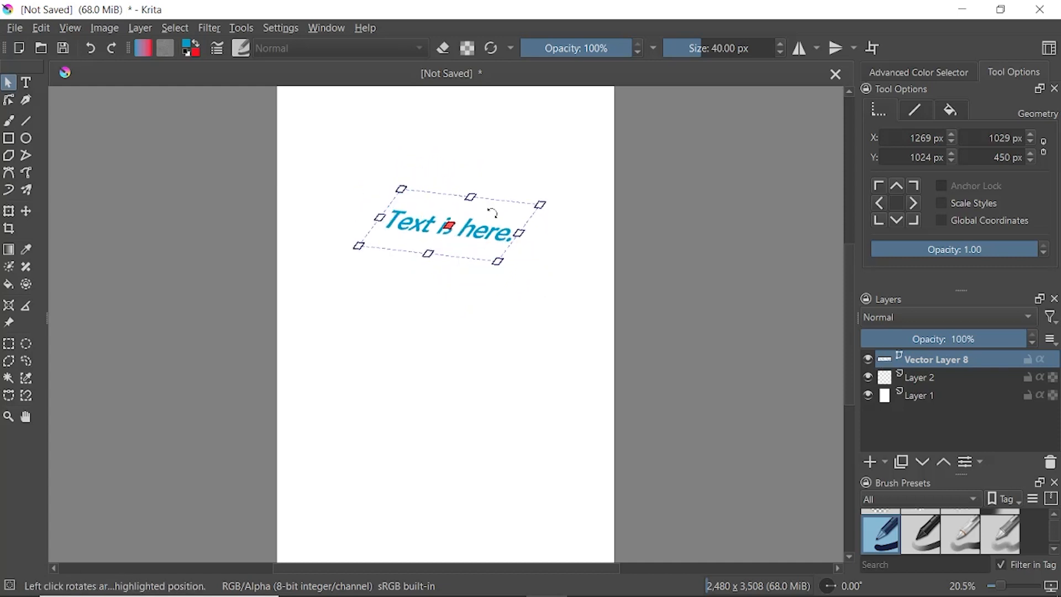
key("ctrl+z")
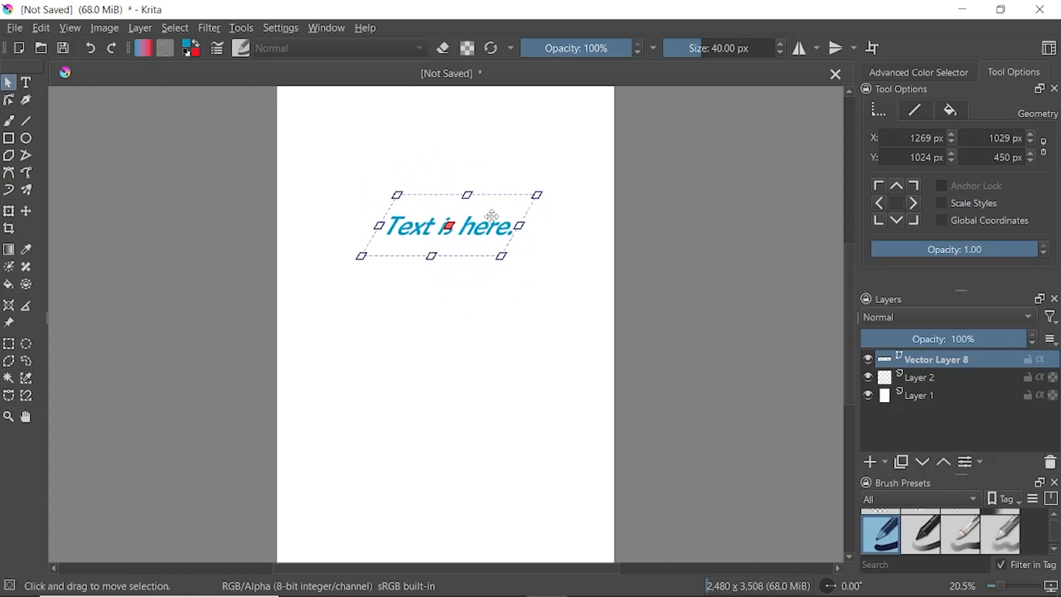
key("ctrl+z")
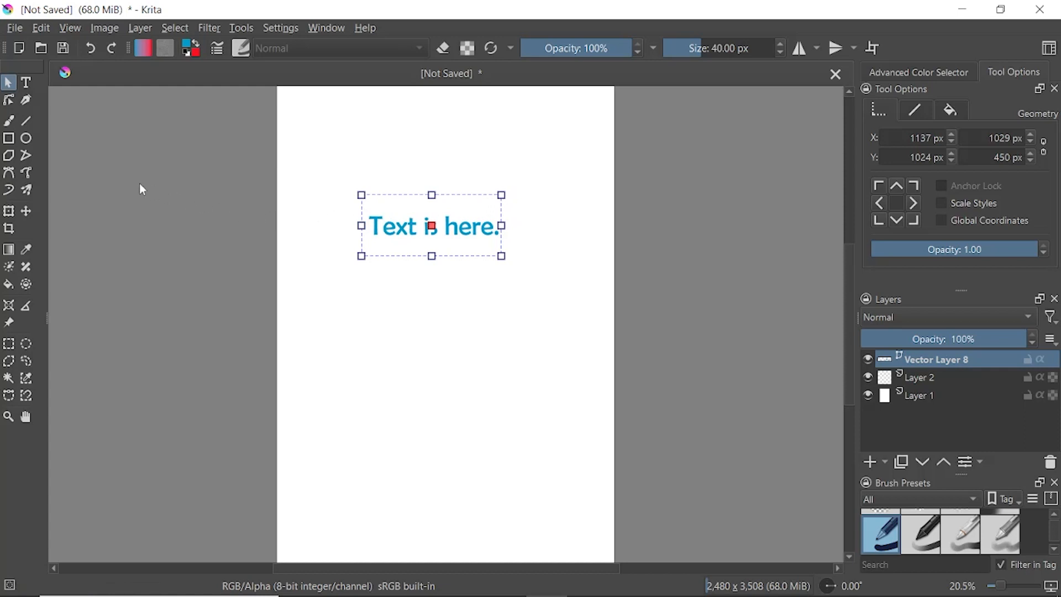
- Append "more text" to the existing text, save it, and move it to about X 1240 px, Y 887 px
left_click(26, 84)
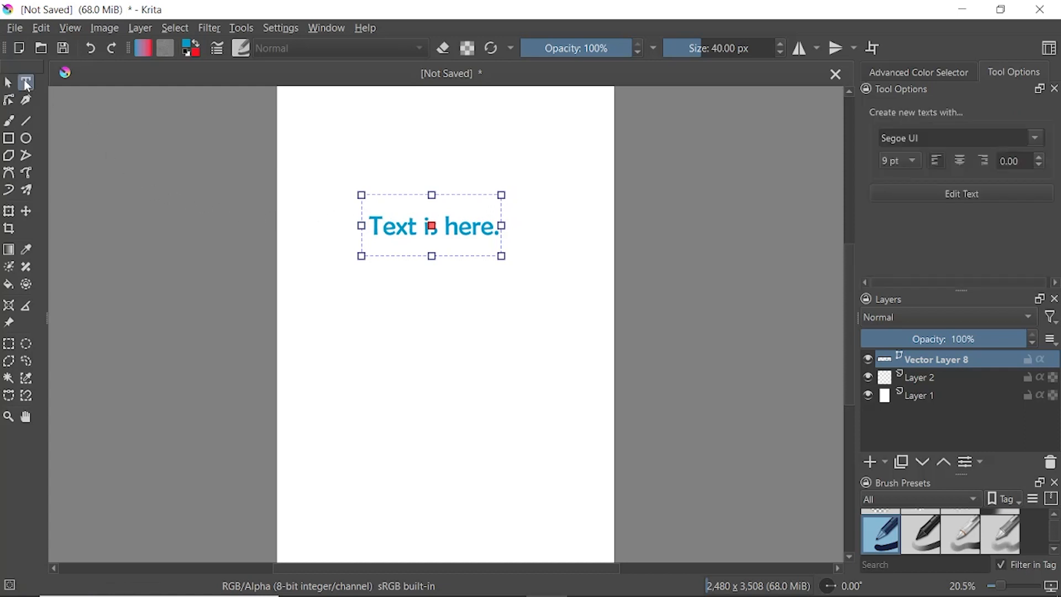
double_click(427, 230)
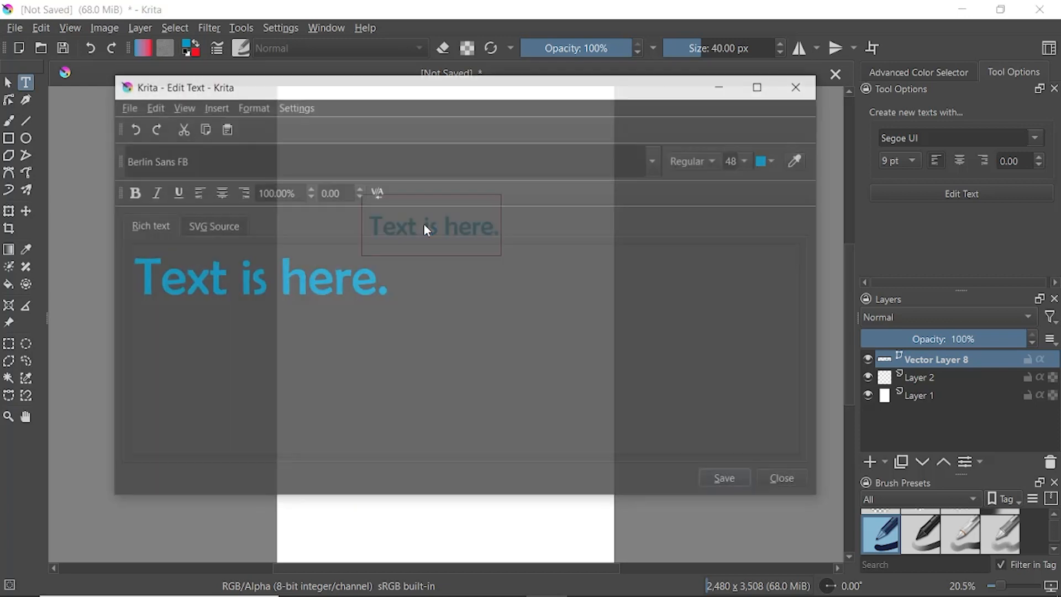
left_click(457, 283)
type("more text")
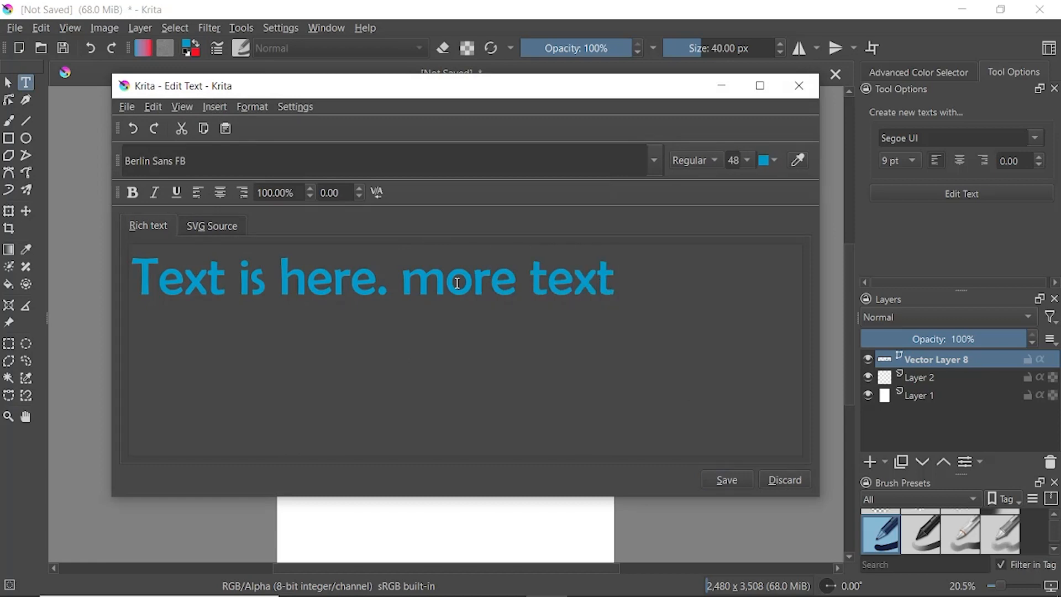
left_click(720, 478)
left_click(796, 478)
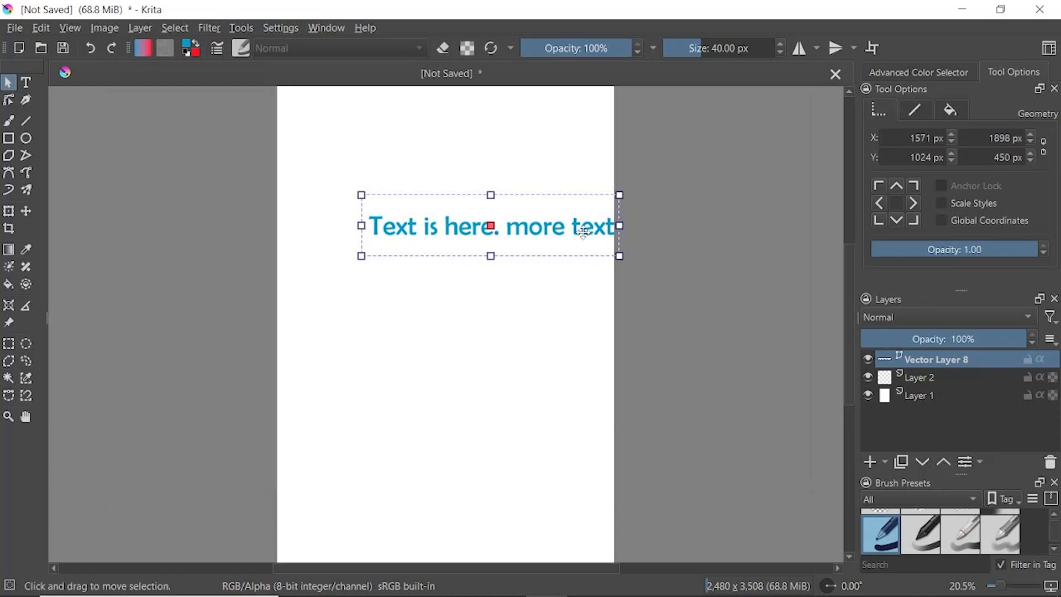
left_click_drag(545, 229, 500, 211)
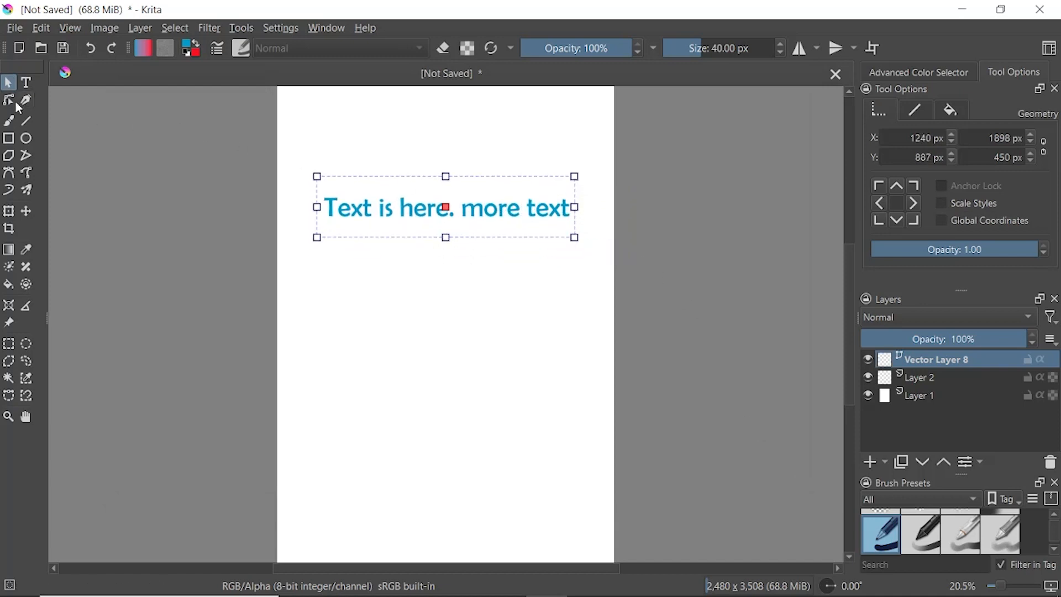
- Open the selected text in the text editor from the Text tool's options and close the editor
left_click(26, 83)
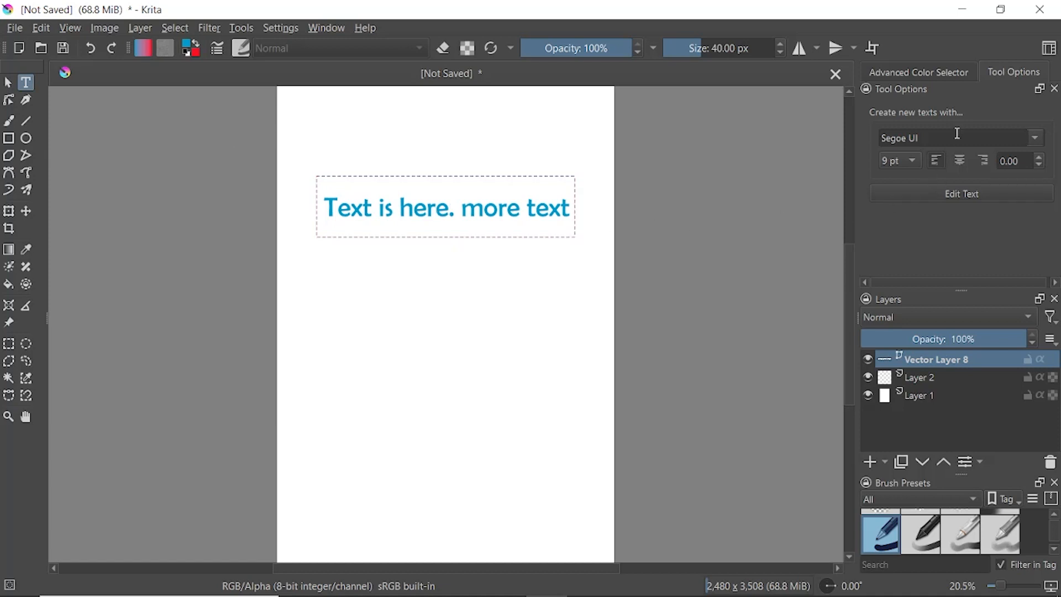
left_click(956, 195)
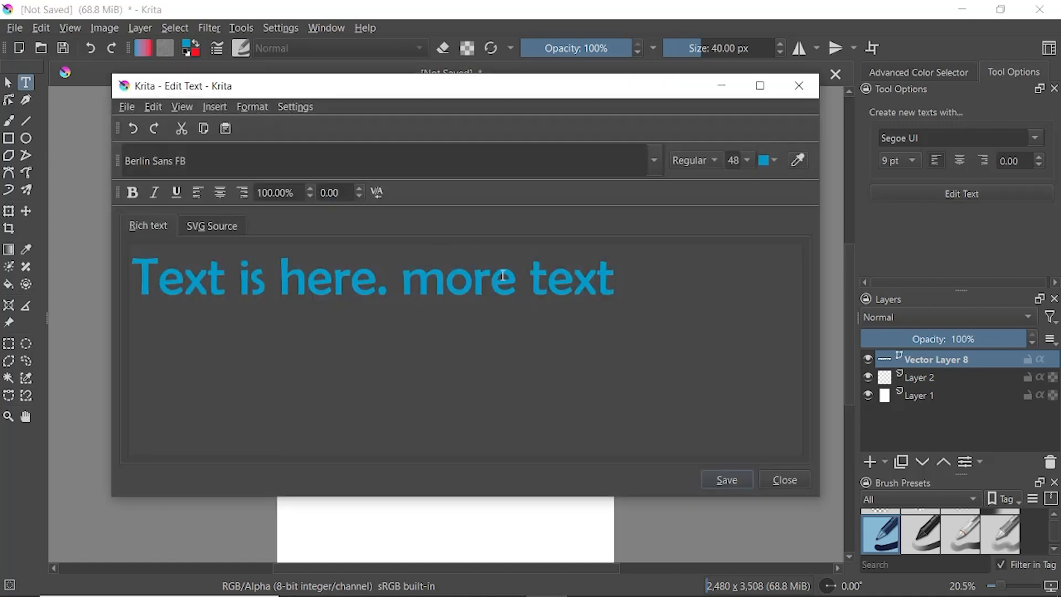
left_click(799, 479)
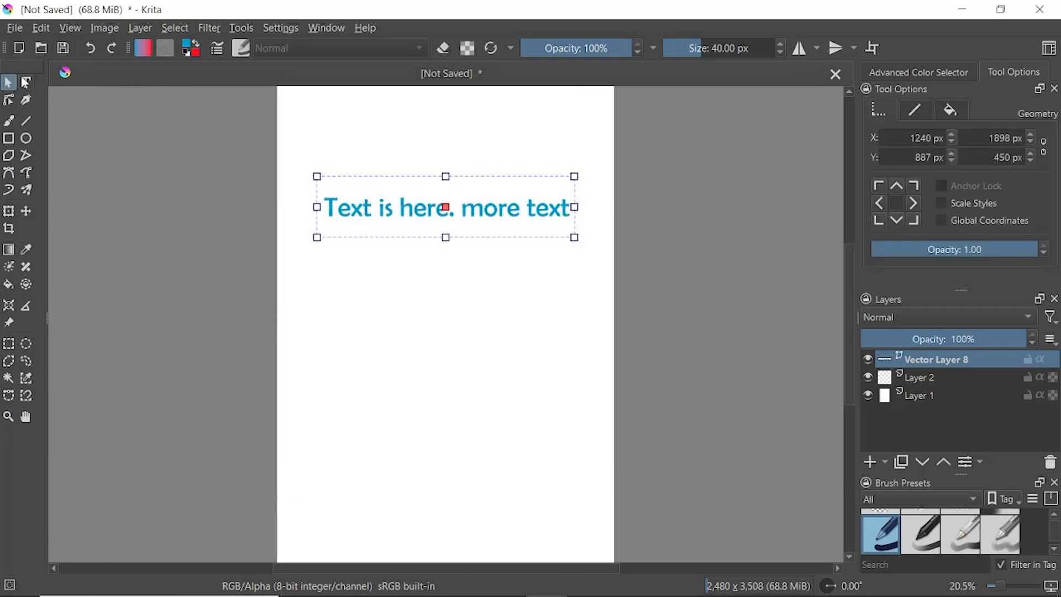
- Try converting the text to a path with the Edit Shapes tool, inspect its nodes up close, and undo the conversion
left_click(9, 101)
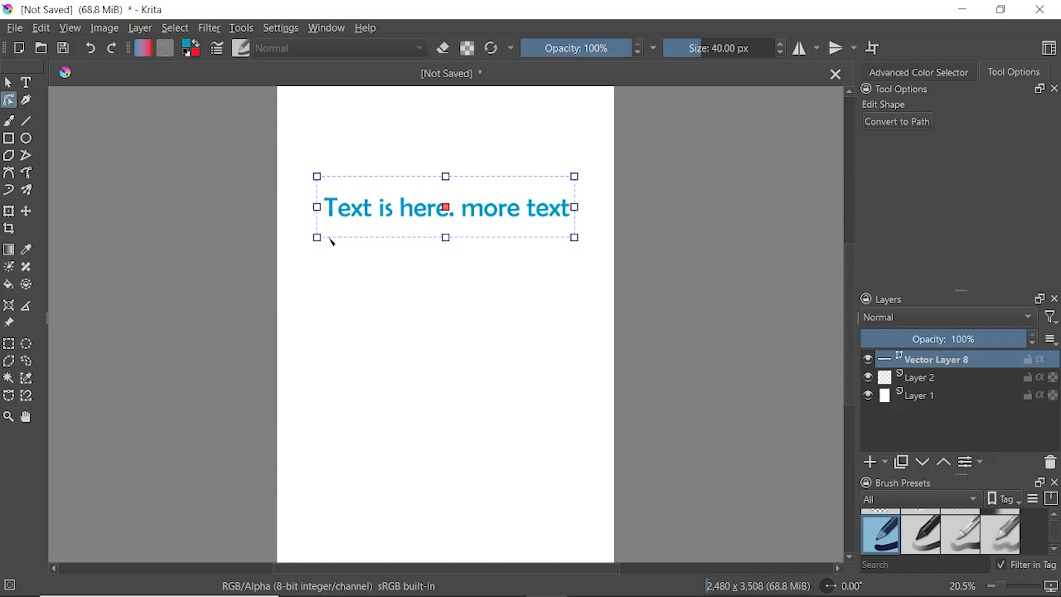
left_click(301, 227)
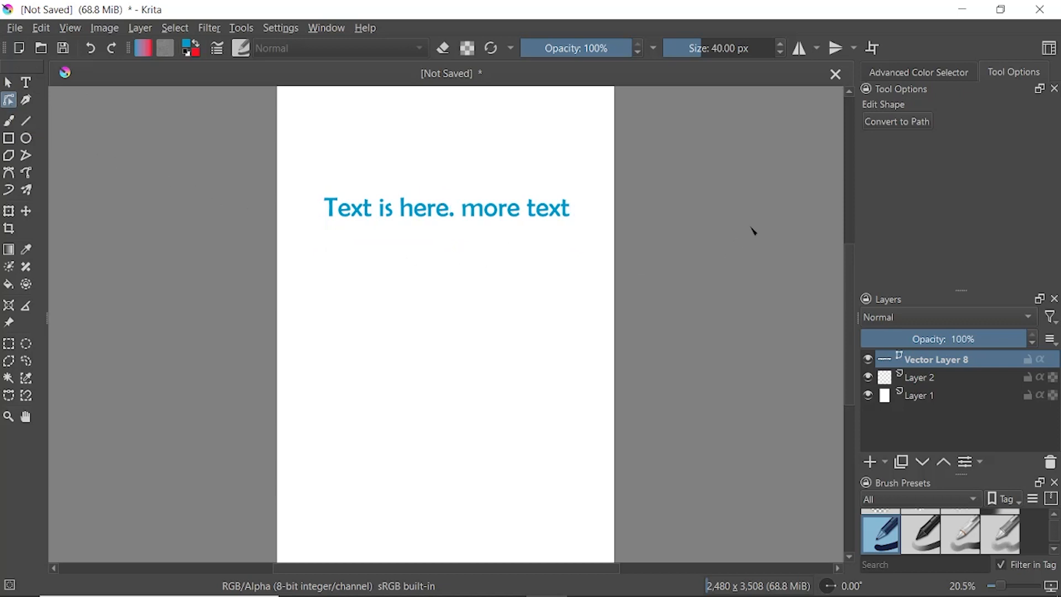
left_click(886, 123)
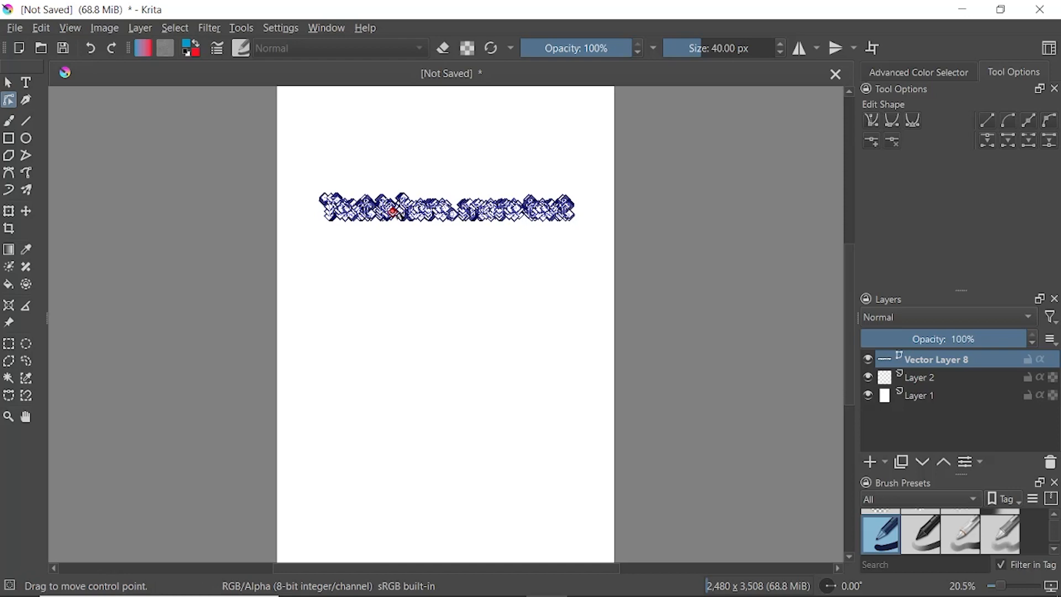
scroll(397, 213, "up", 4)
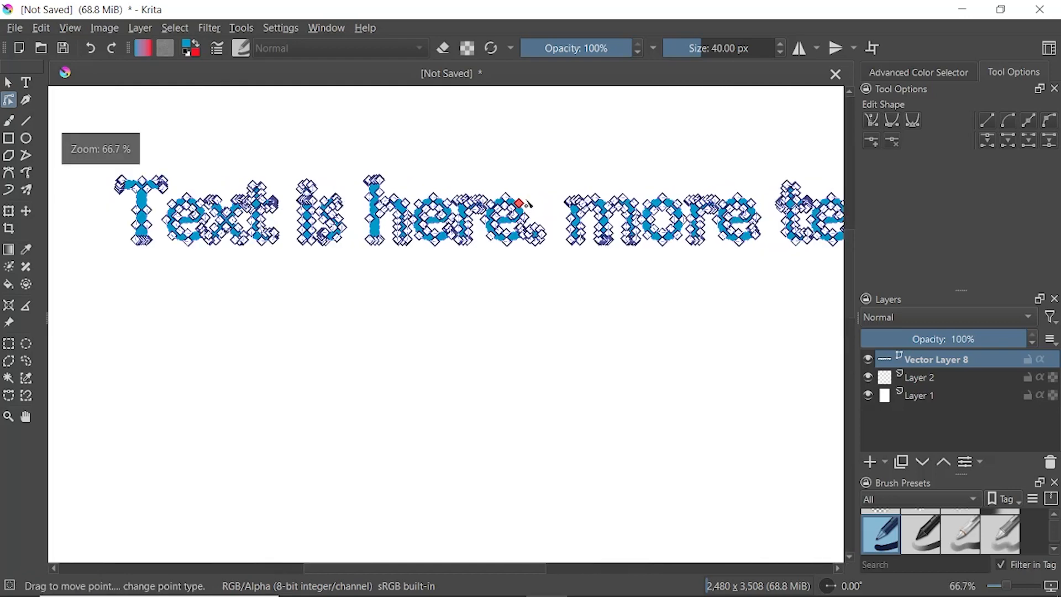
scroll(384, 209, "up", 1)
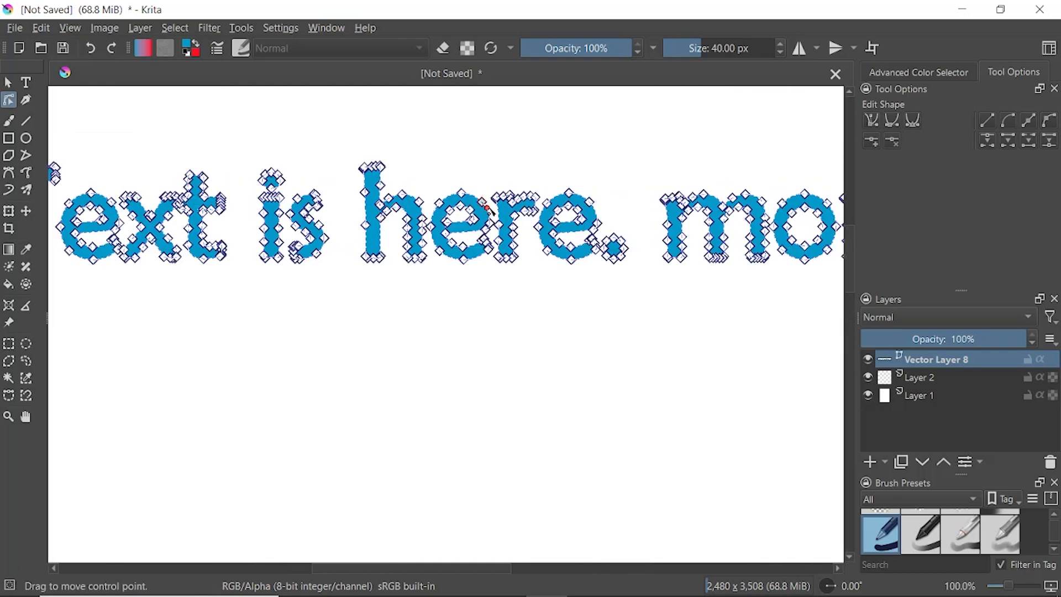
scroll(488, 209, "down", 3)
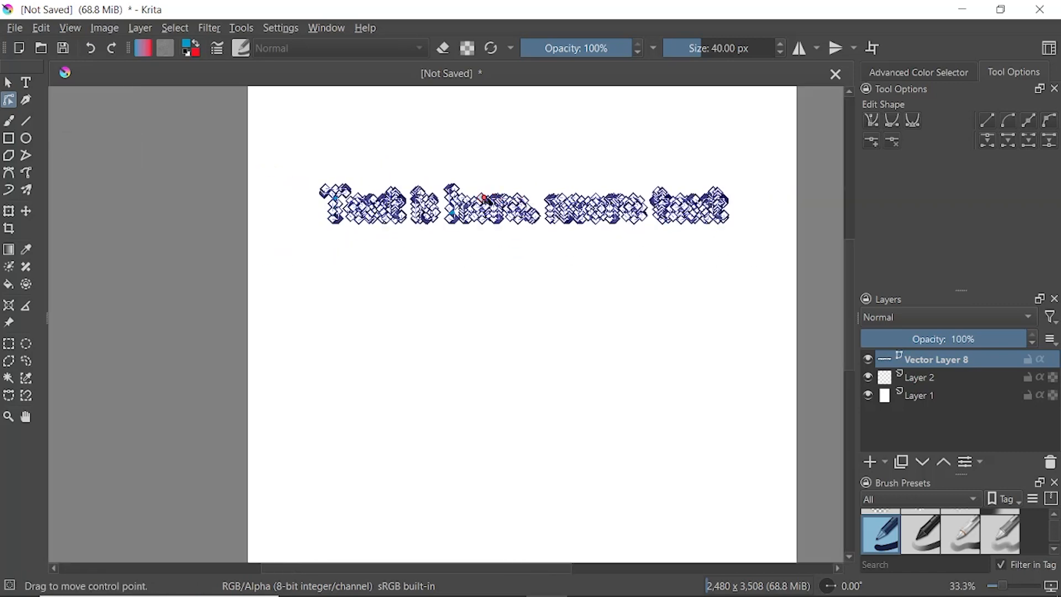
key("ctrl+z")
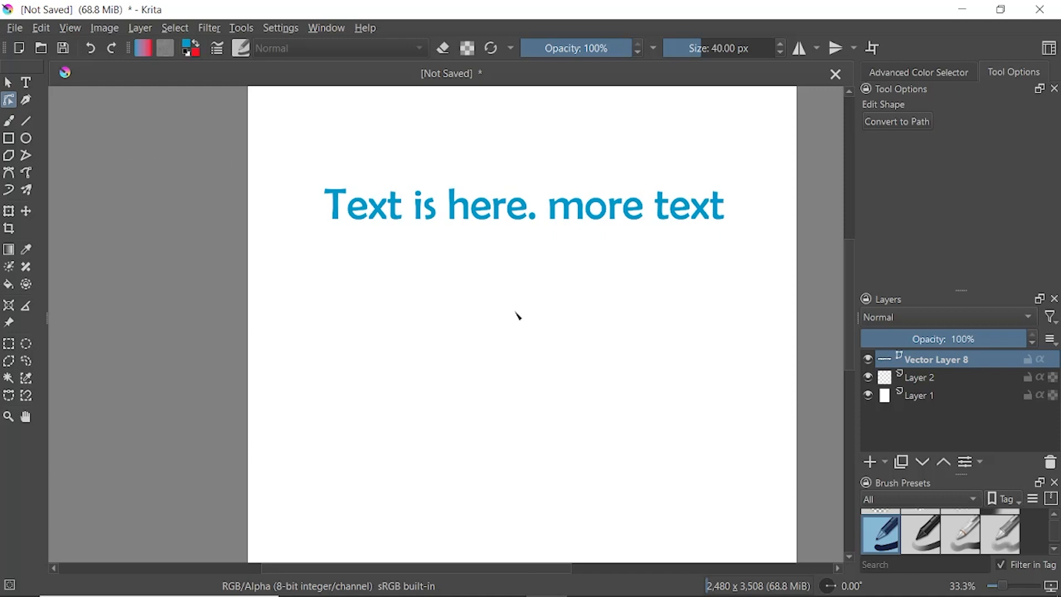
- Starting from Layer 2, draw a looped ribbon stroke about 1296 by 812 px below the text with the Calligraphy tool
left_click(918, 378)
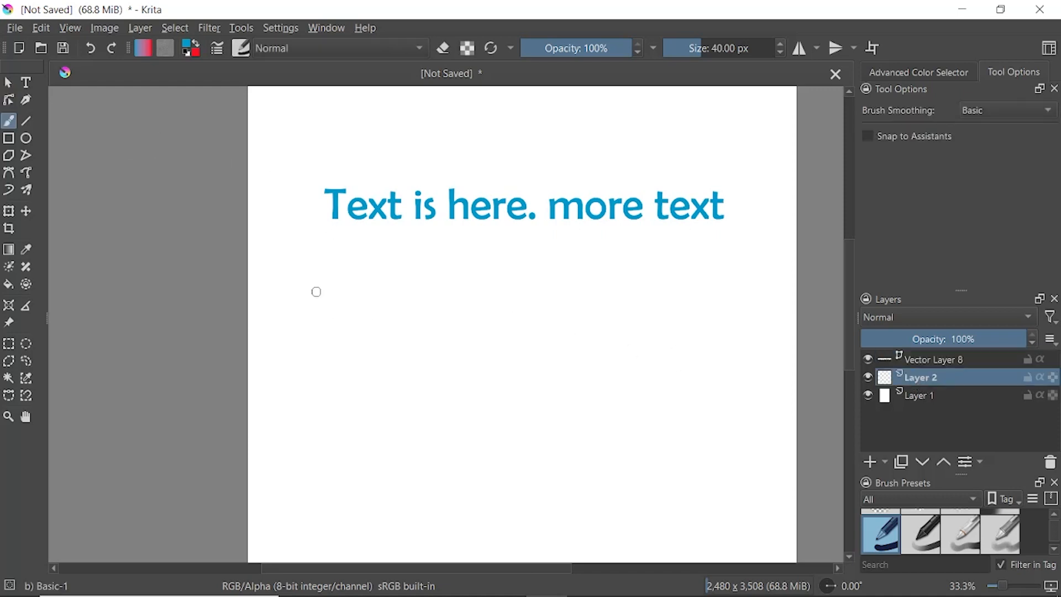
left_click(26, 100)
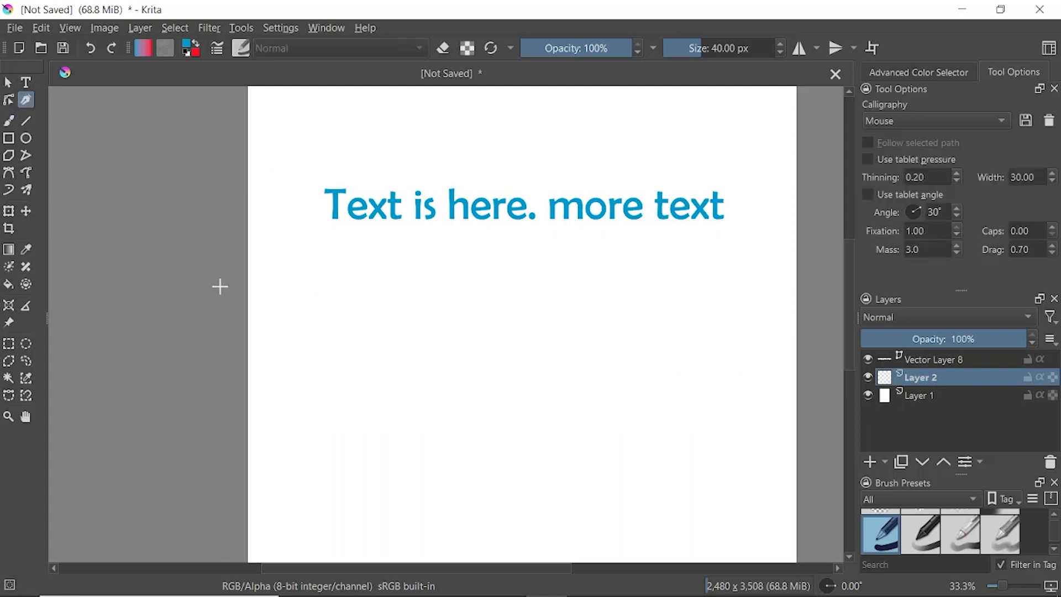
mouse_move(314, 413)
left_mouse_down()
mouse_move(468, 385)
mouse_move(483, 273)
mouse_move(424, 377)
mouse_move(615, 431)
left_mouse_up()
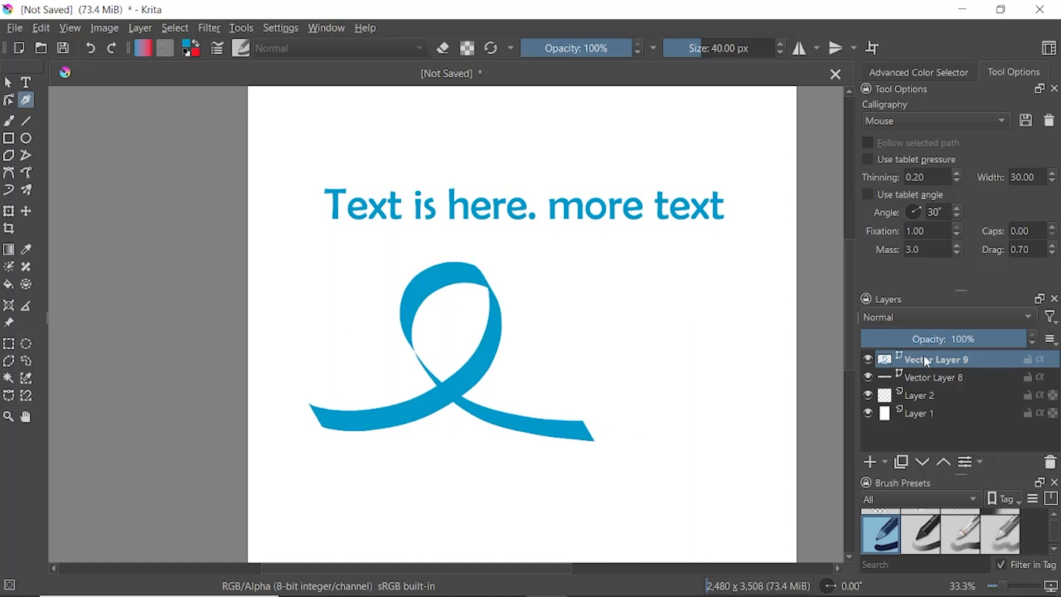
mouse_move(936, 359)
- Move the calligraphy ribbon to about X 1115 px, Y 1584 px and convert it to a path with the Edit Shapes tool
left_click(9, 82)
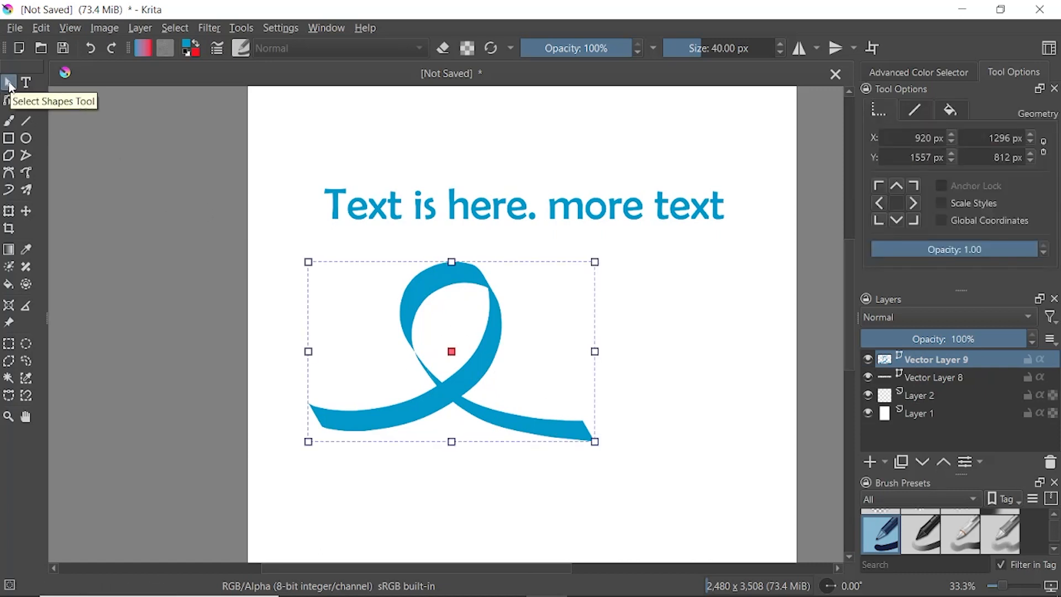
left_click_drag(490, 330, 535, 334)
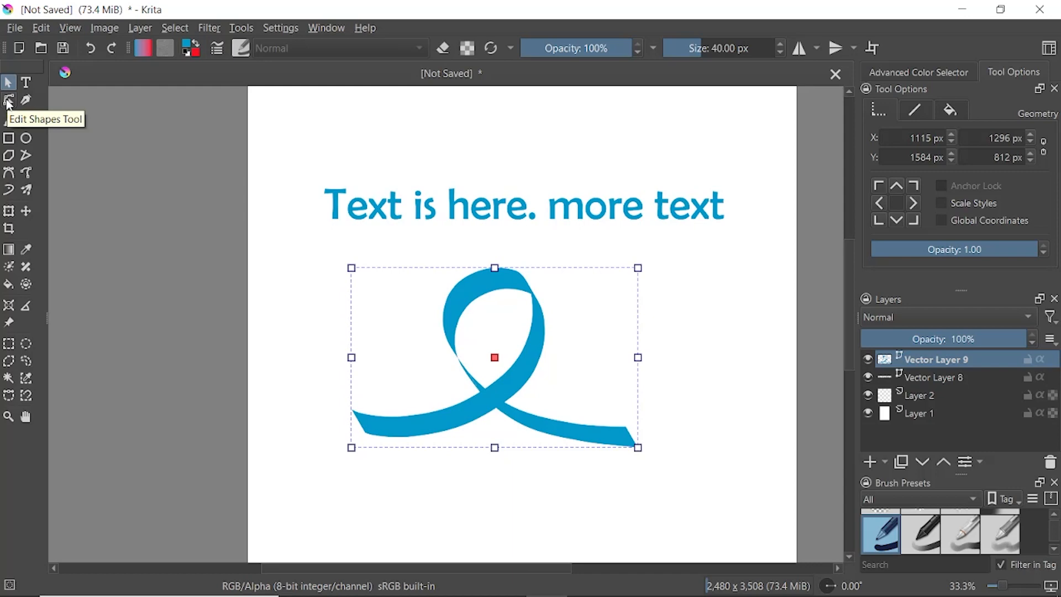
left_click(9, 103)
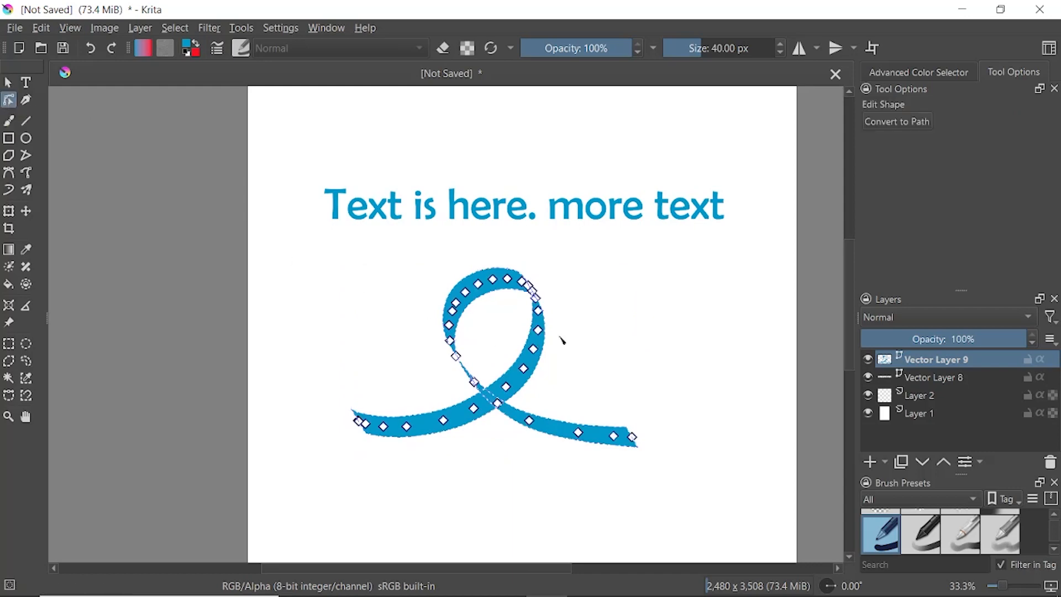
left_click(890, 127)
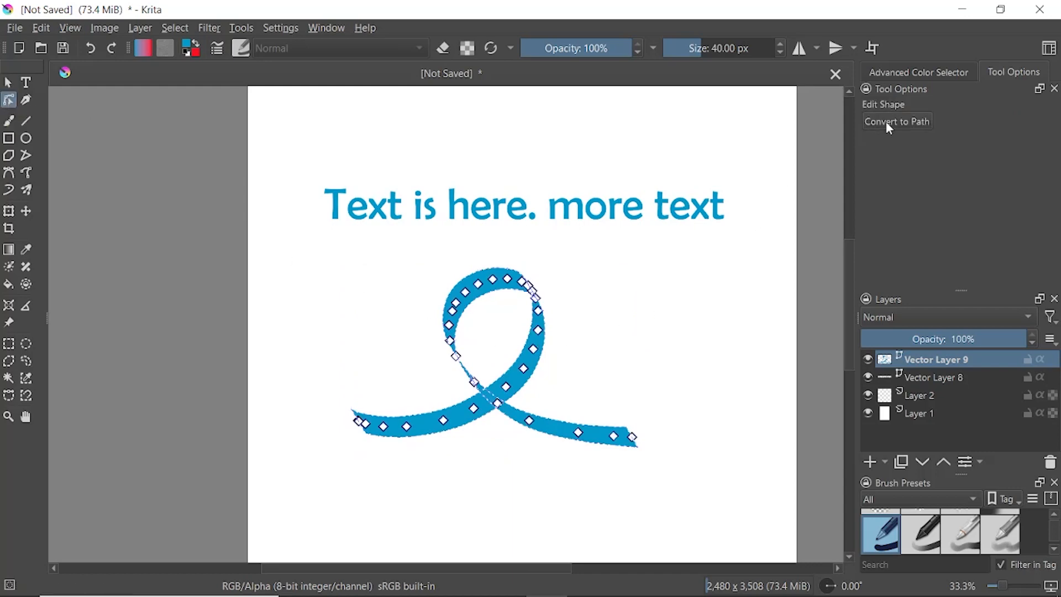
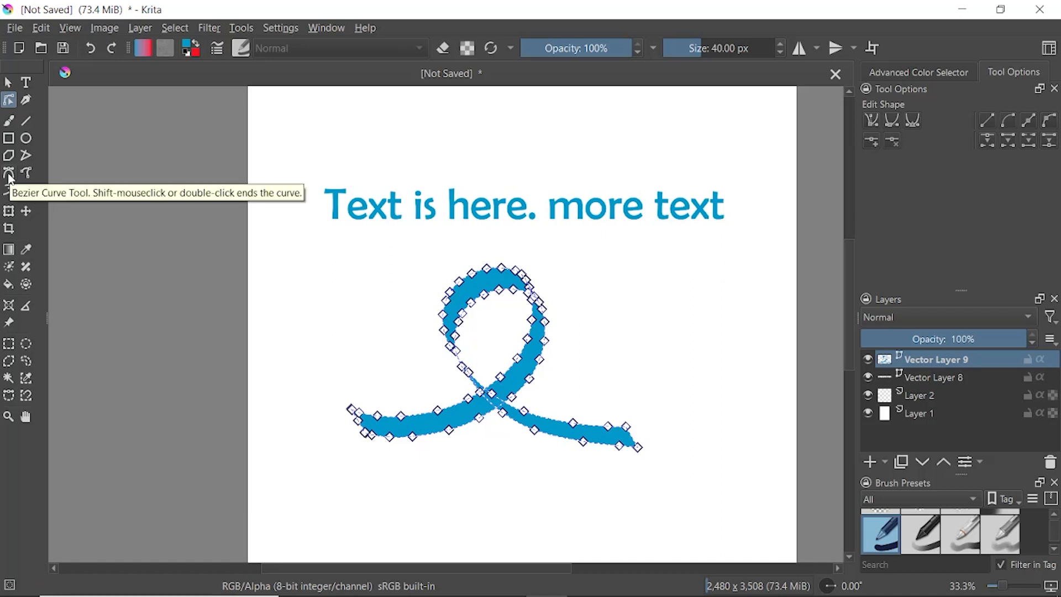
- Draw a wavy freehand path with three small loops beneath the ribbon and show its nodes with the Edit Shapes tool
left_click(26, 176)
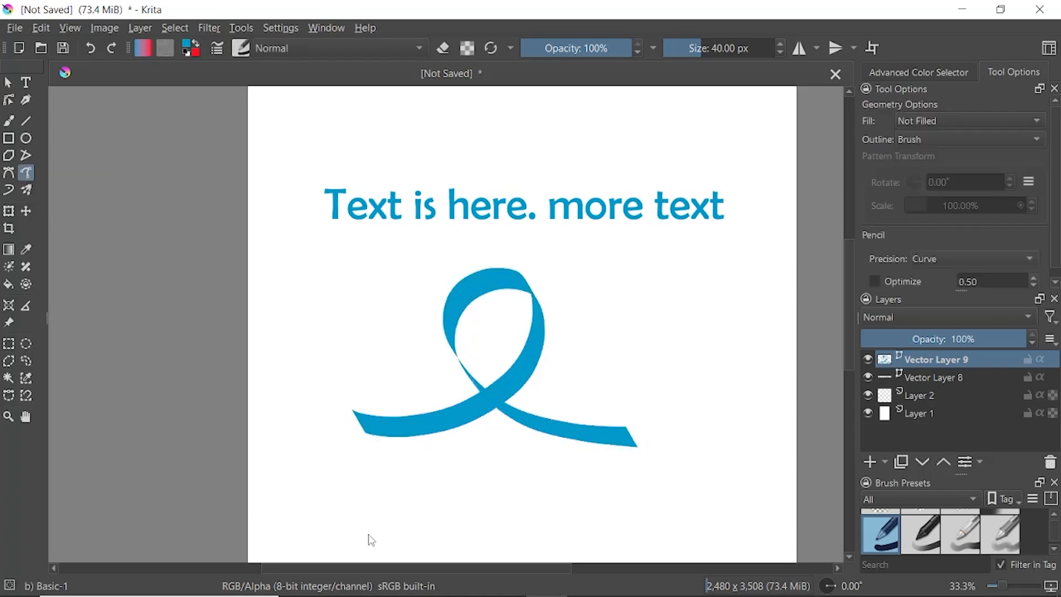
mouse_move(293, 513)
left_mouse_down()
mouse_move(404, 505)
mouse_move(402, 471)
mouse_move(396, 509)
mouse_move(516, 480)
mouse_move(503, 463)
mouse_move(514, 504)
mouse_move(624, 491)
mouse_move(602, 473)
mouse_move(594, 497)
mouse_move(724, 494)
left_mouse_up()
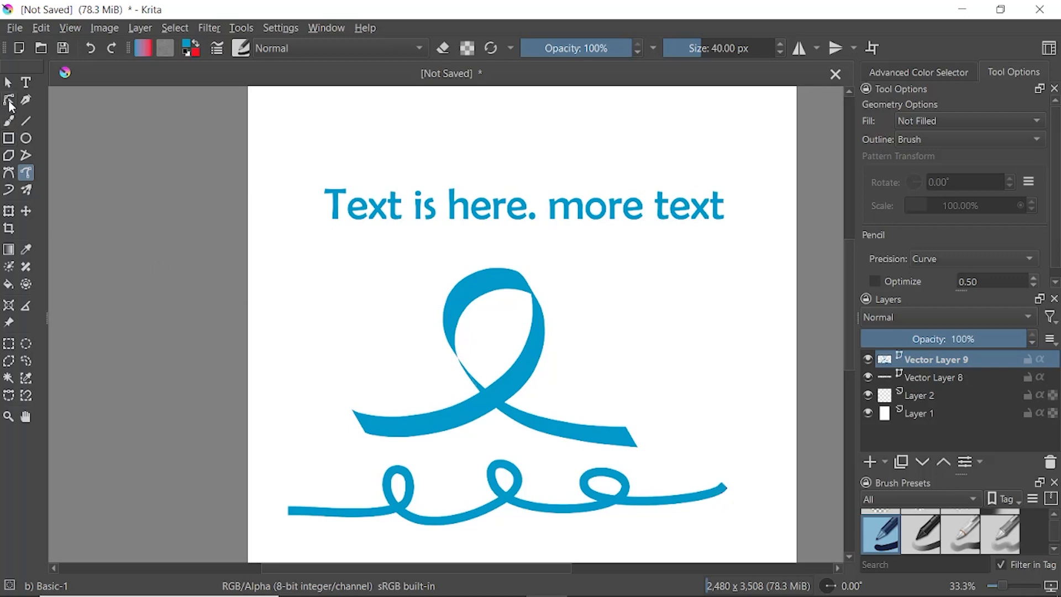
left_click(9, 103)
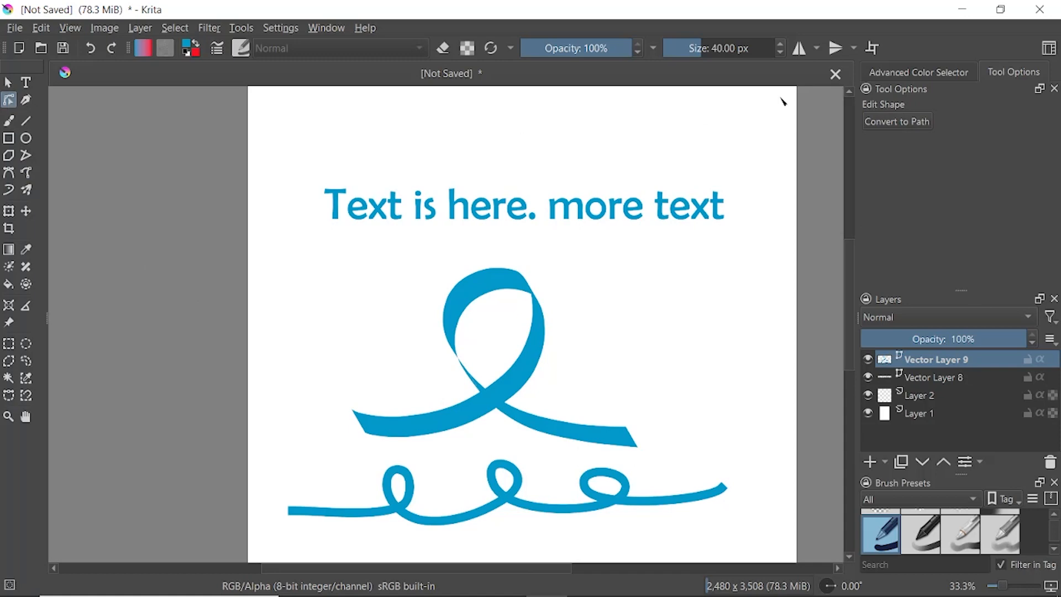
left_click(707, 503)
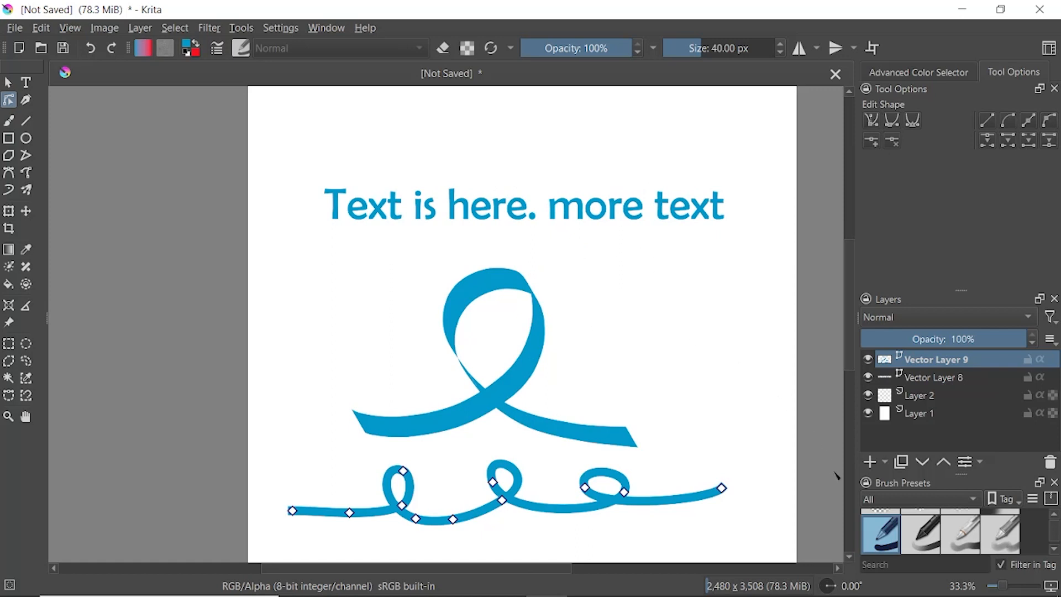
- Add a vector layer above Vector Layer 9 and try painting on it with the Freehand Brush tool
left_click(886, 462)
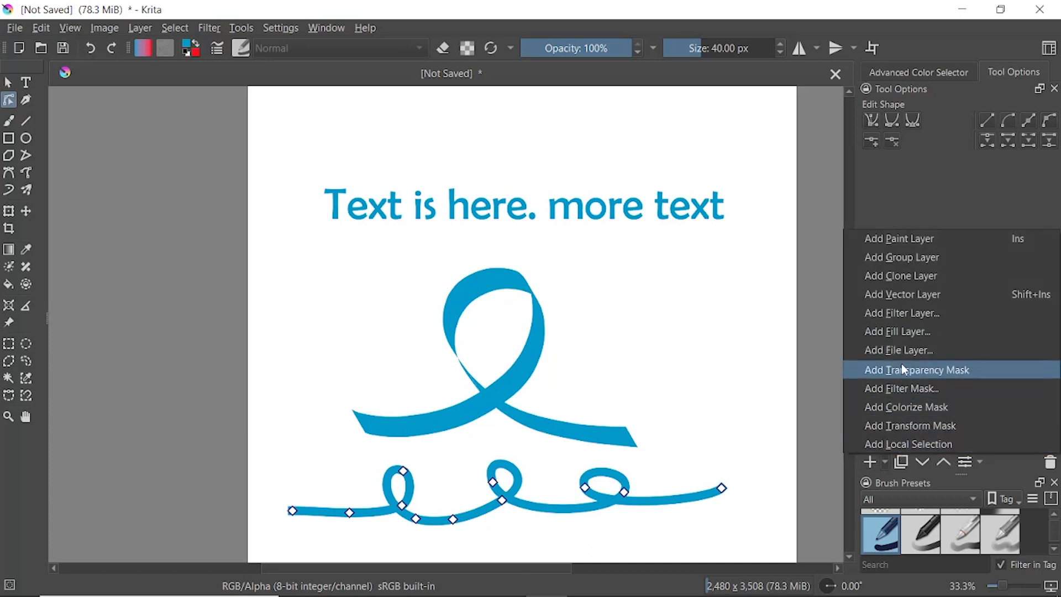
left_click(911, 296)
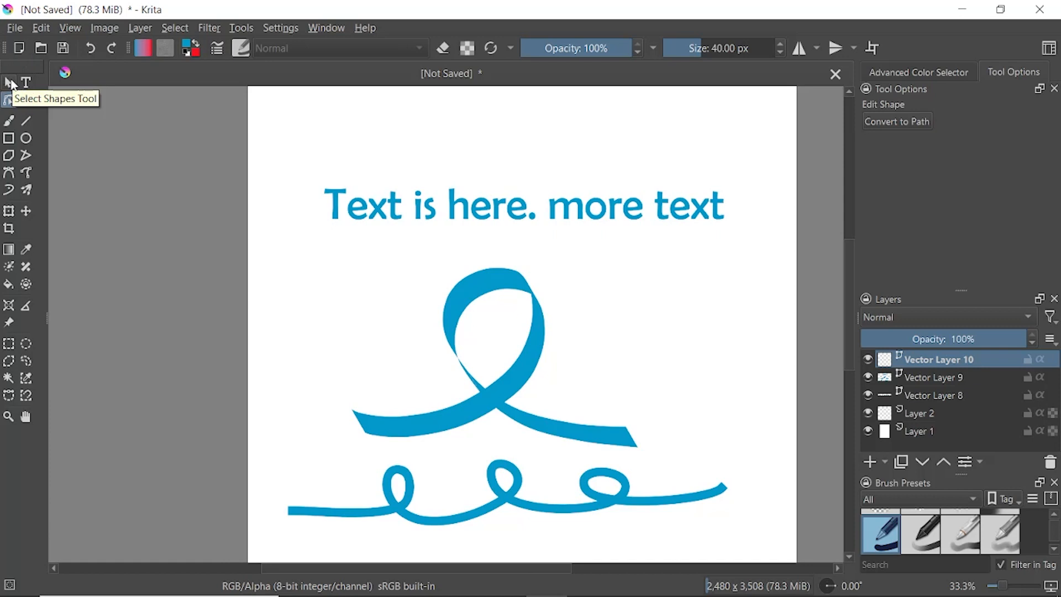
left_click(10, 121)
left_click(299, 146)
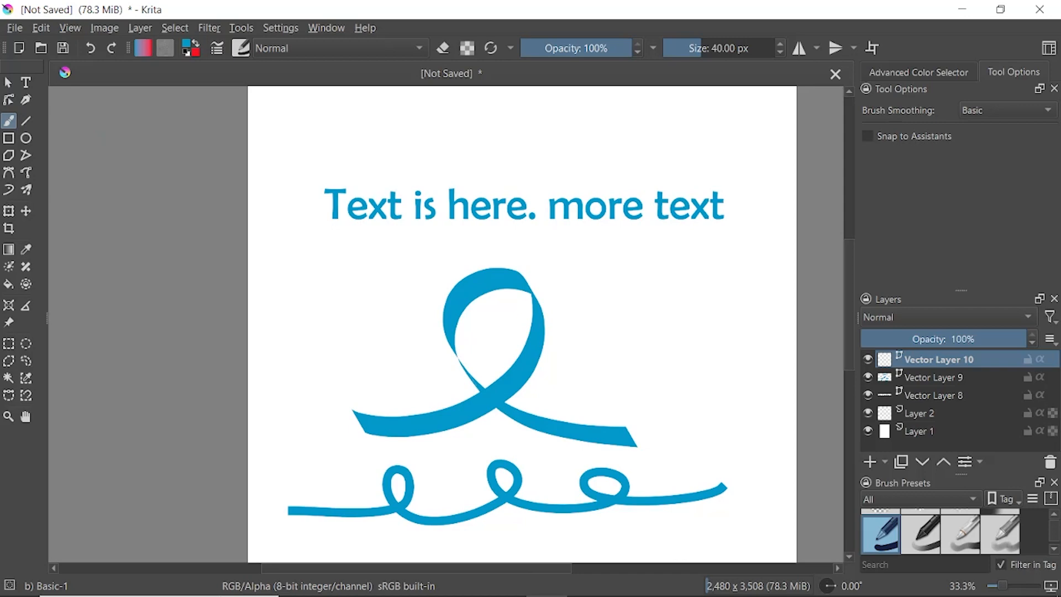
mouse_move(381, 581)
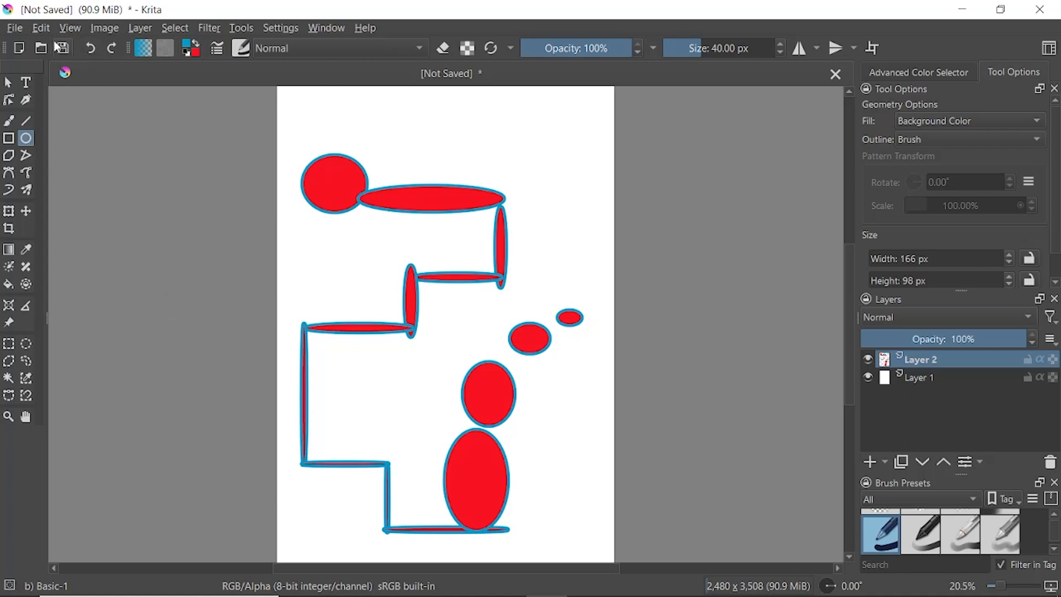
- Save the ellipse drawing in the Pictures folder as a Krita document named "project 1"
left_click(13, 29)
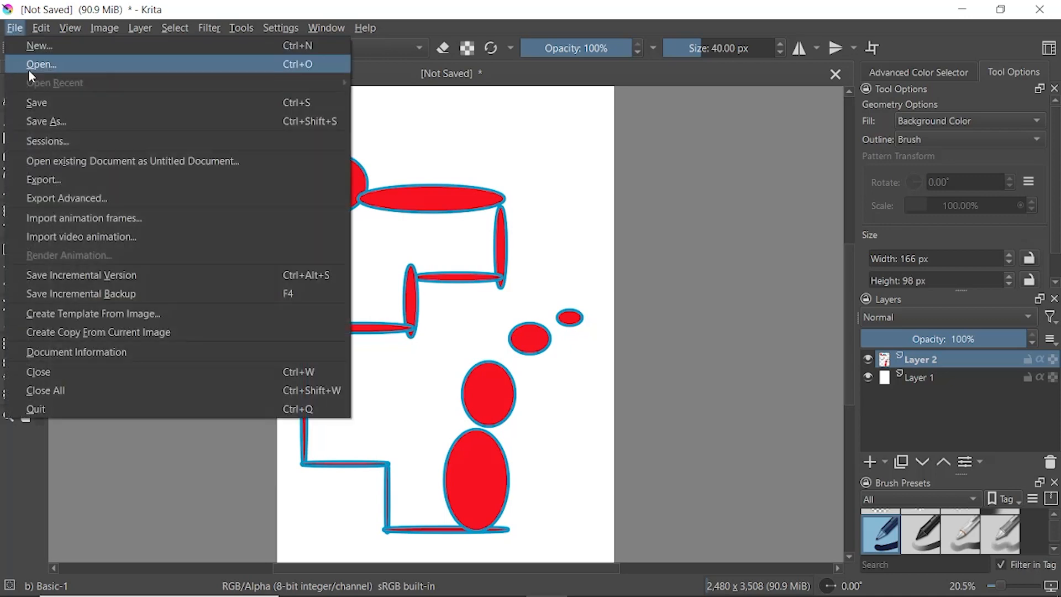
left_click(37, 104)
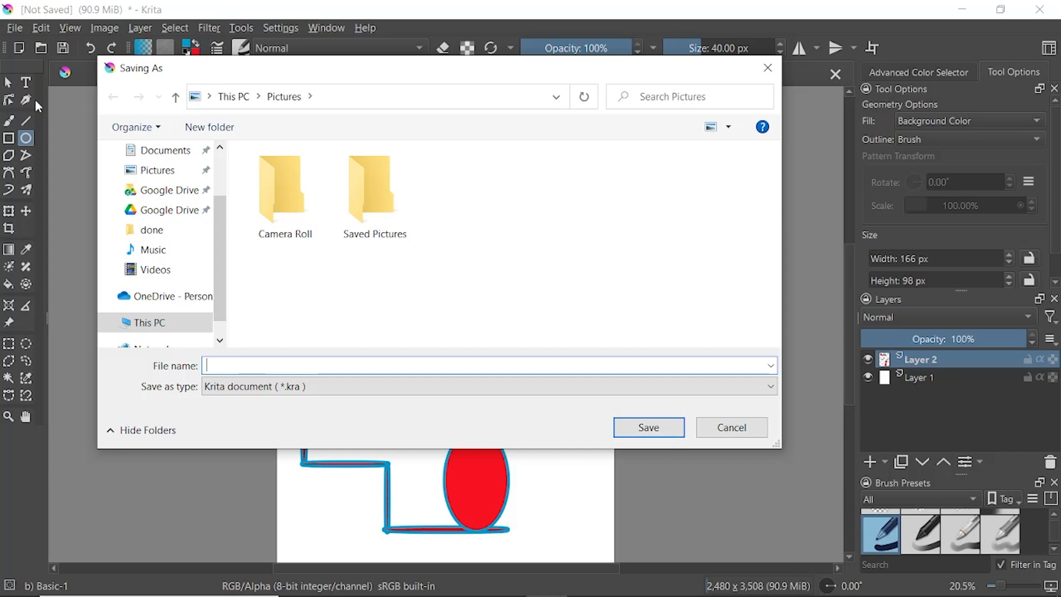
type("project 1")
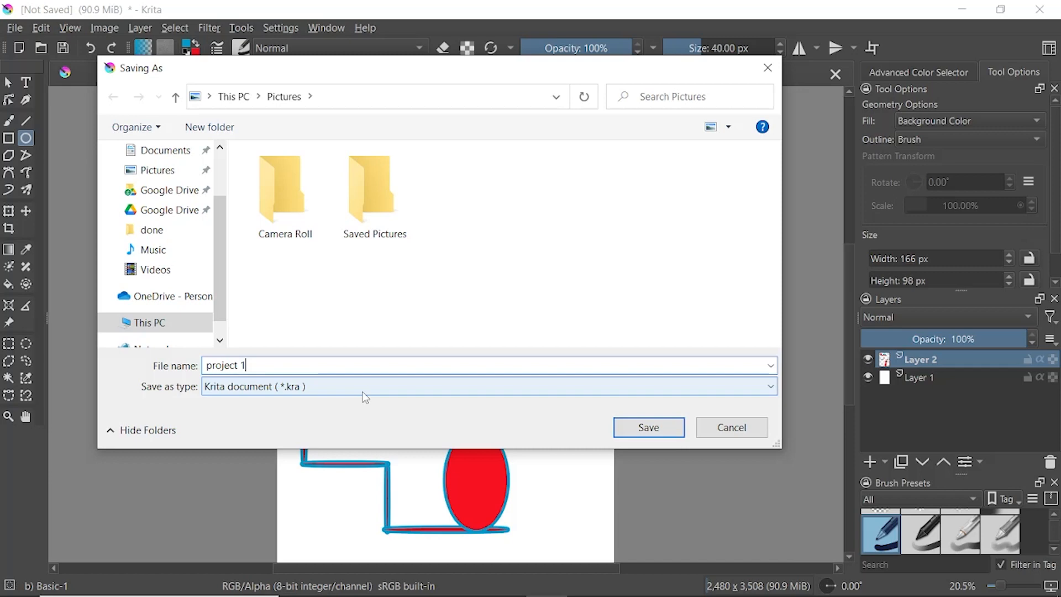
left_click(646, 430)
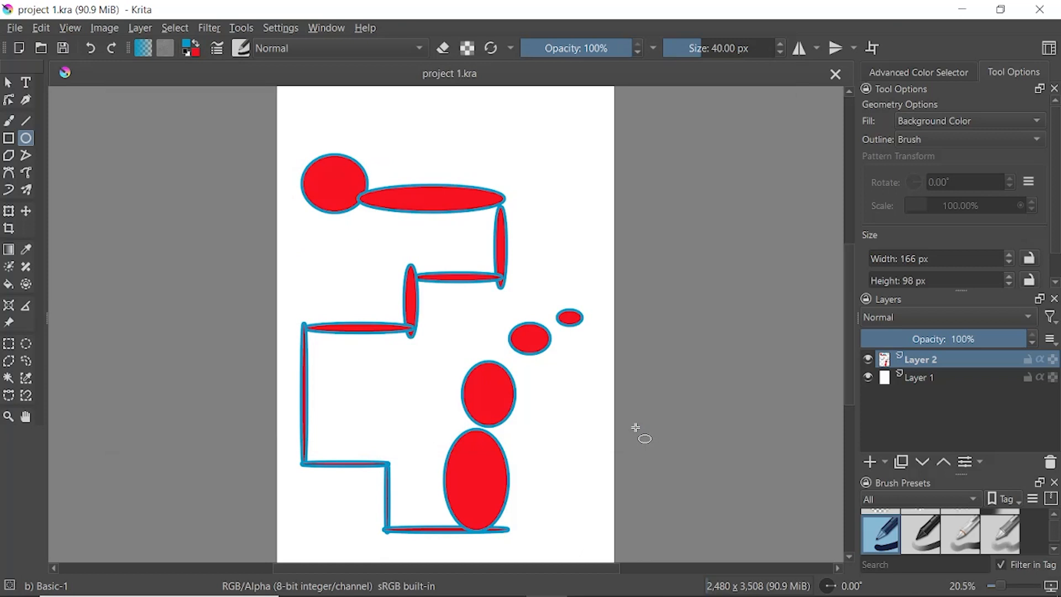
- Export the drawing to the Pictures folder as the PNG image "project 1", keeping the default PNG options
left_click(15, 28)
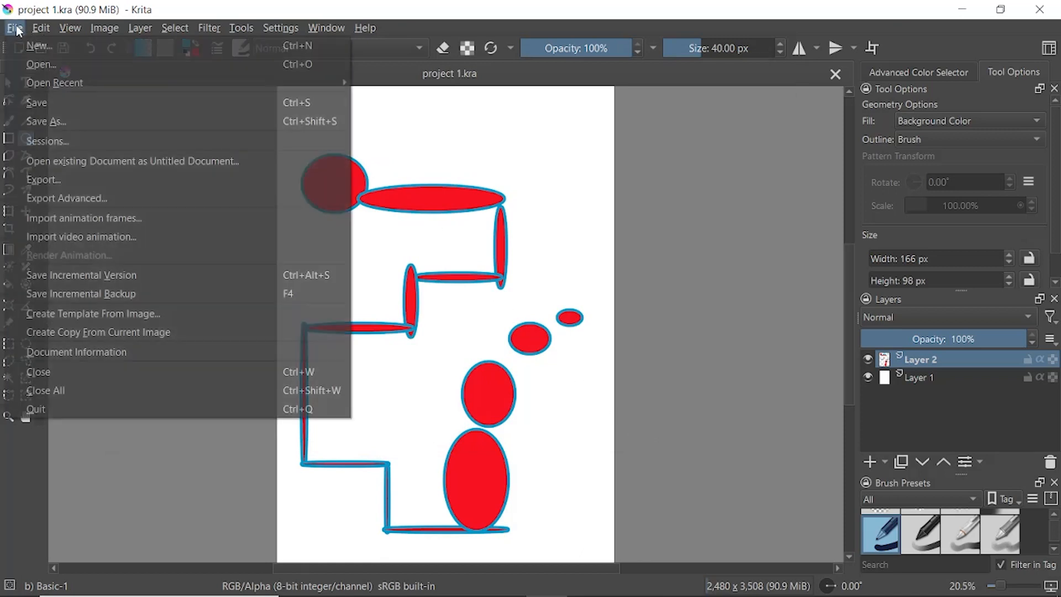
left_click(42, 179)
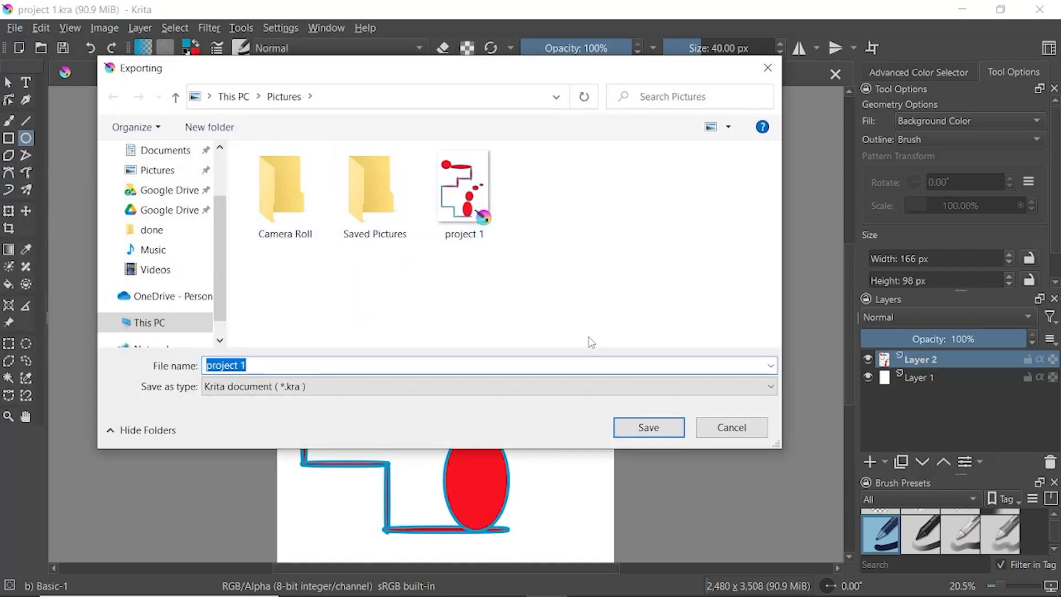
left_click(237, 386)
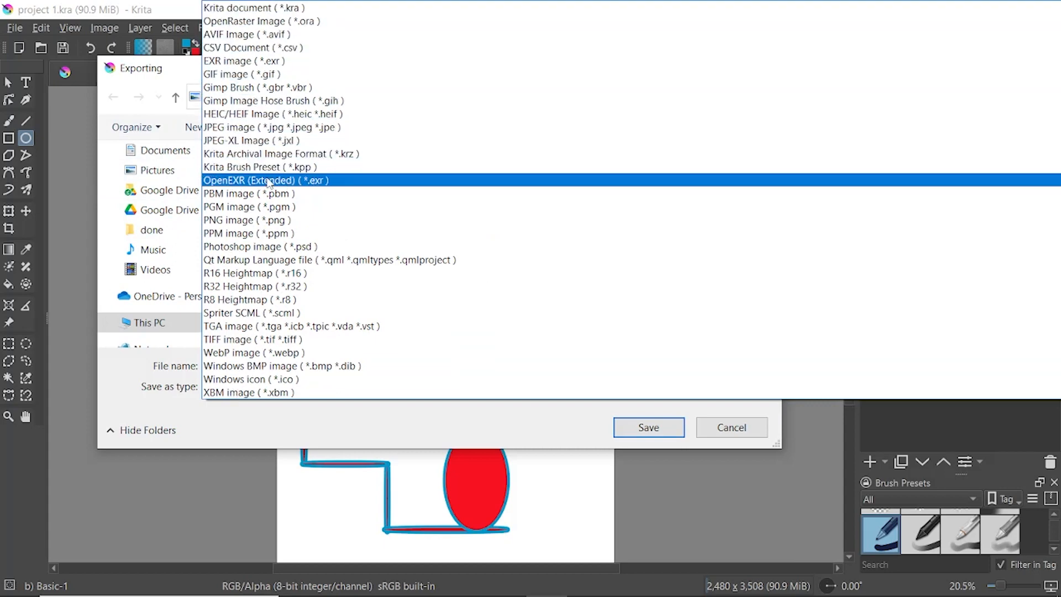
left_click(259, 221)
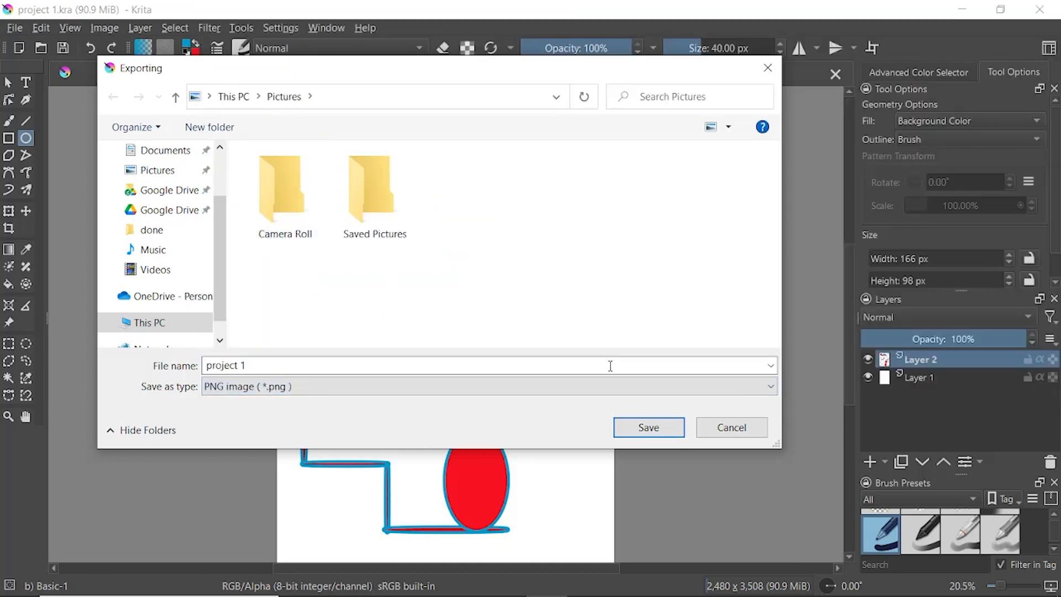
left_click(649, 428)
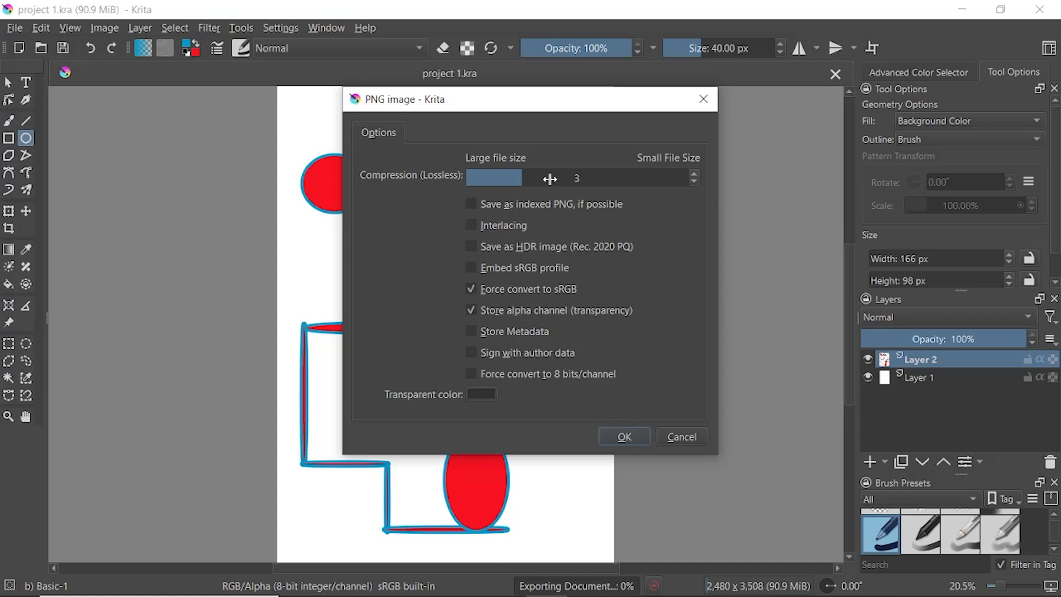
left_click(624, 438)
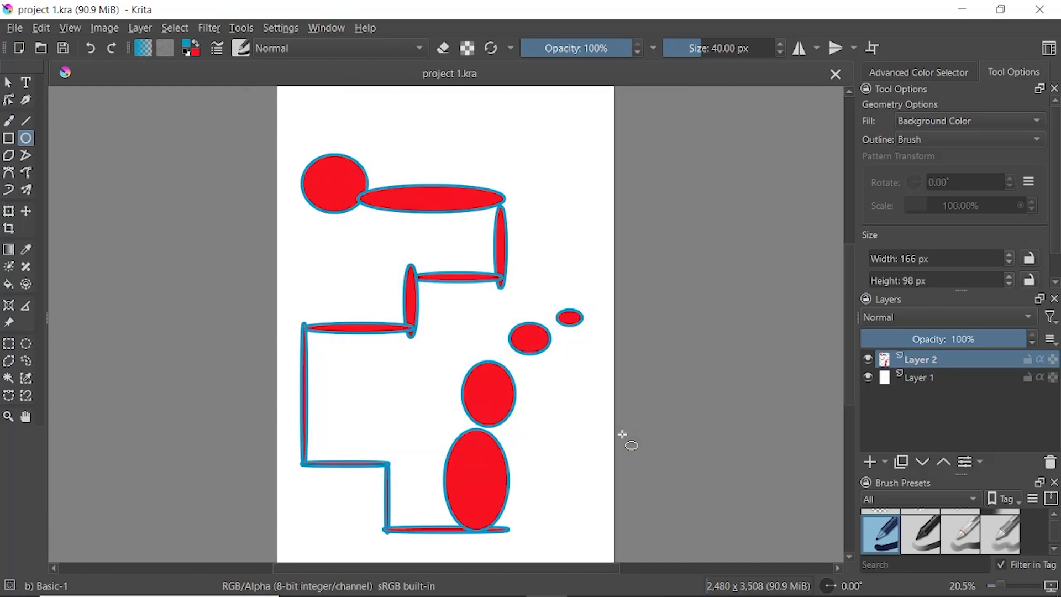
- Switch to File Explorer to check the exported PNG in the Pictures folder, and close the window
key("super")
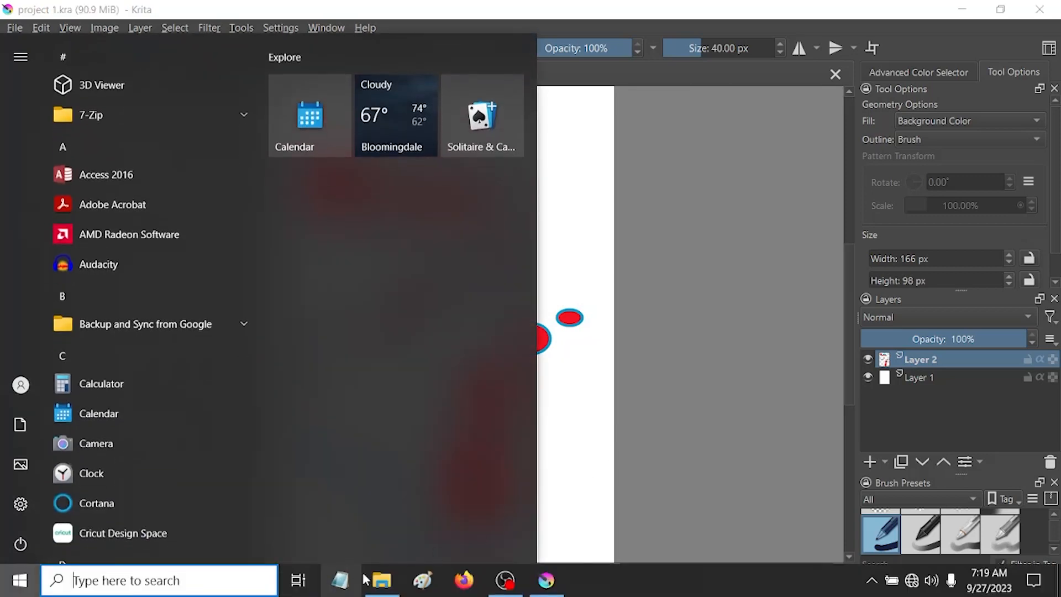
left_click(382, 585)
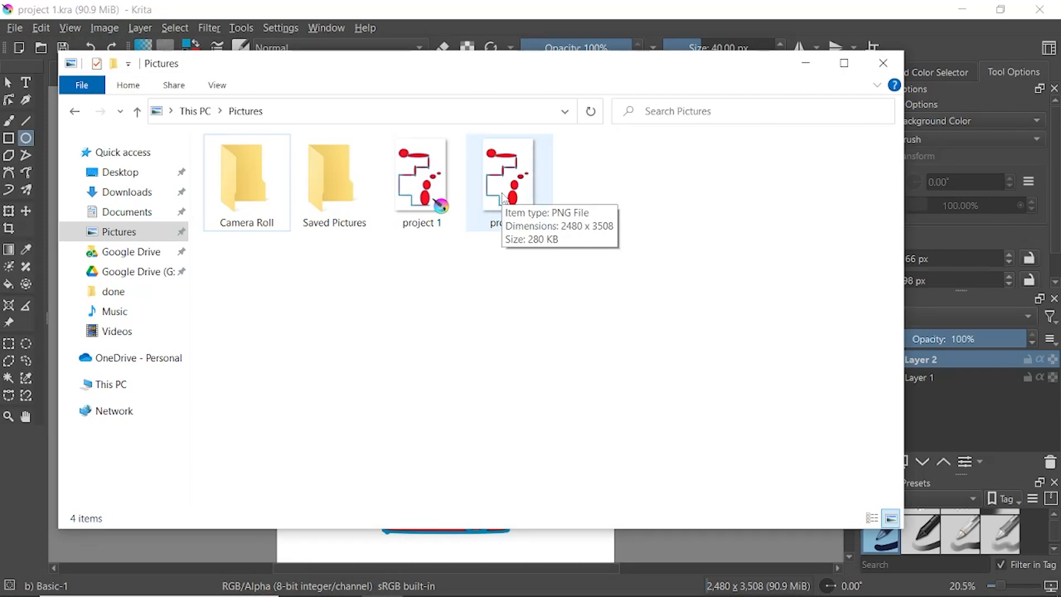
left_click(883, 63)
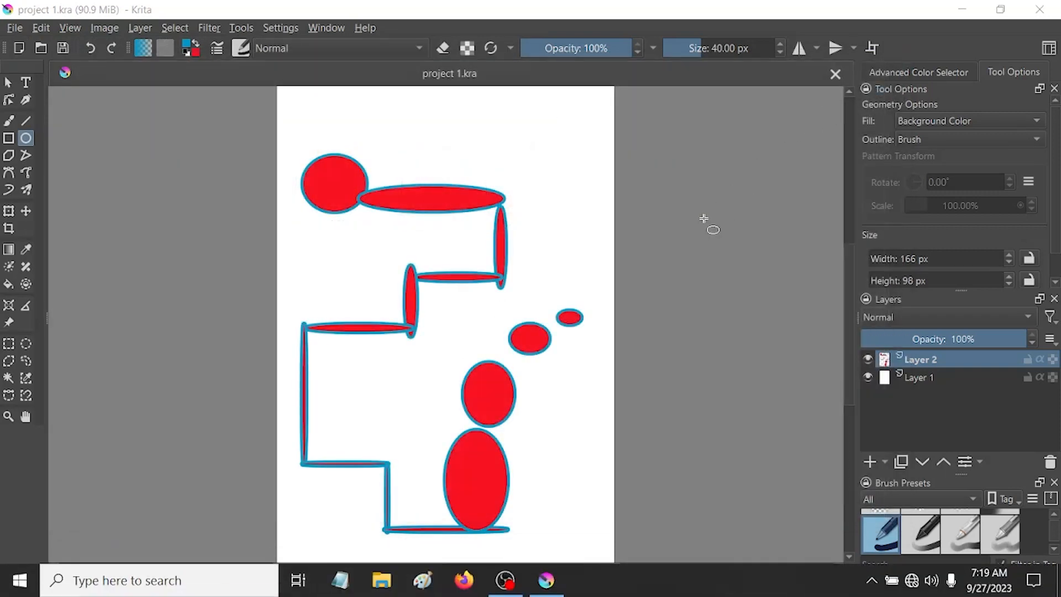